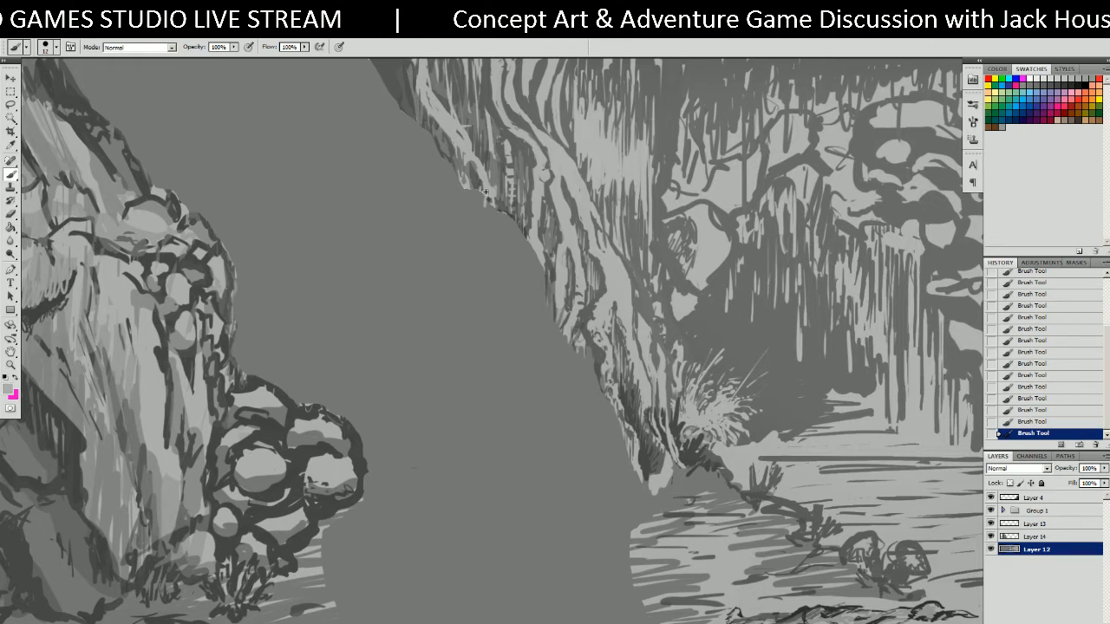
Paint five light grey root strands hanging down the cliff below the right-hand trees.
mouse_move(484, 192)
mouse_down()
mouse_move(503, 277)
mouse_move(498, 213)
mouse_move(492, 202)
mouse_move(510, 309)
mouse_up()
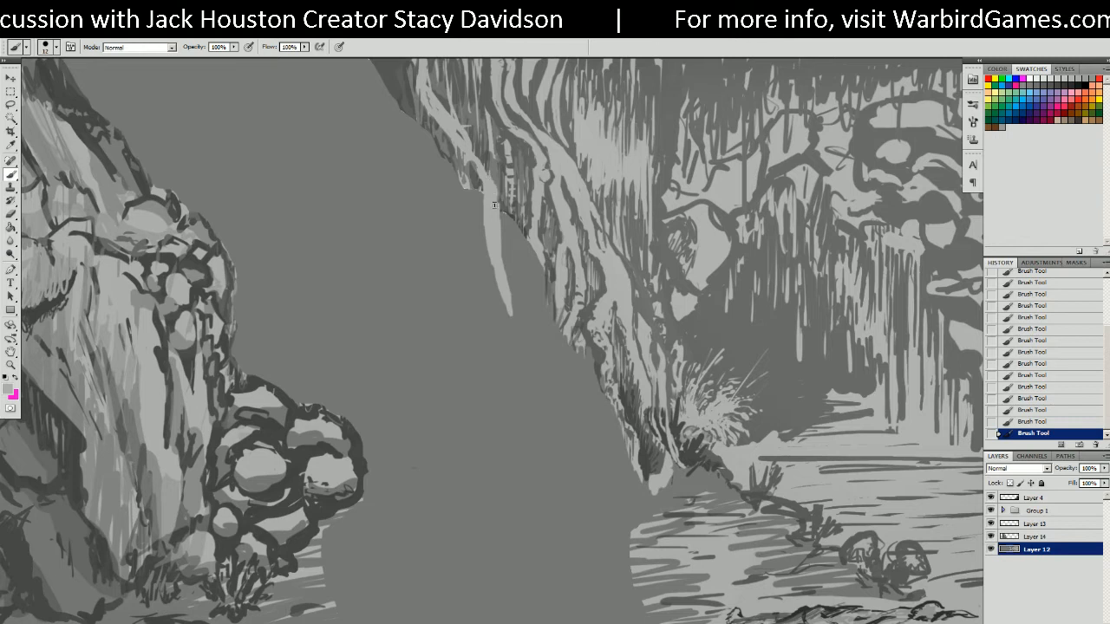
mouse_move(465, 157)
mouse_down()
mouse_move(466, 277)
mouse_move(476, 227)
mouse_up()
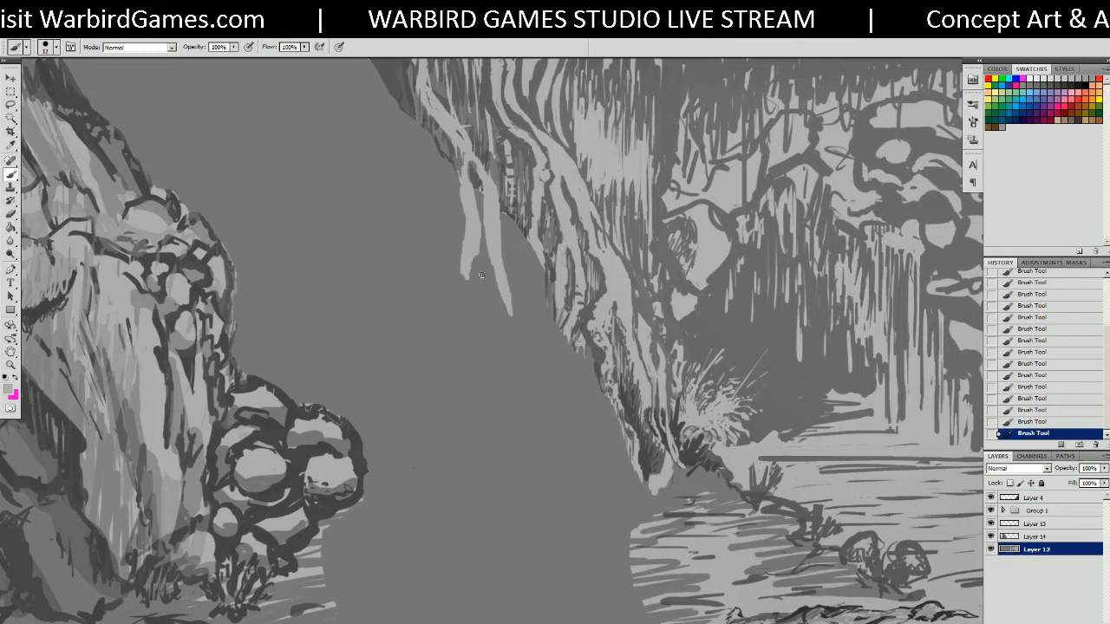
mouse_move(499, 269)
mouse_down()
mouse_move(495, 303)
mouse_move(507, 322)
mouse_up()
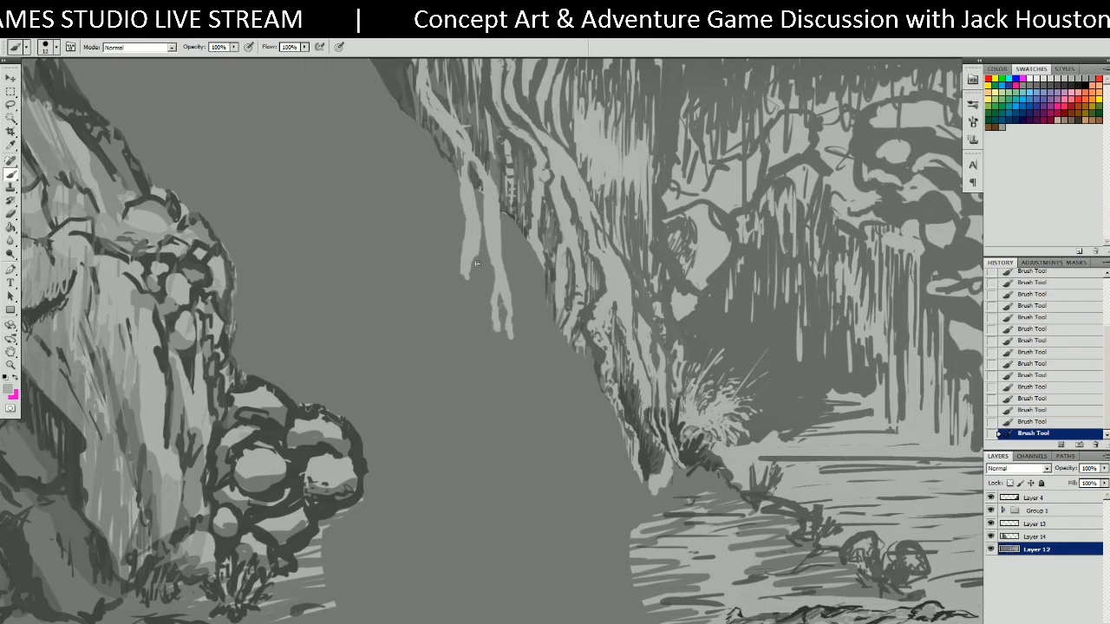
drag(469, 258, 471, 302)
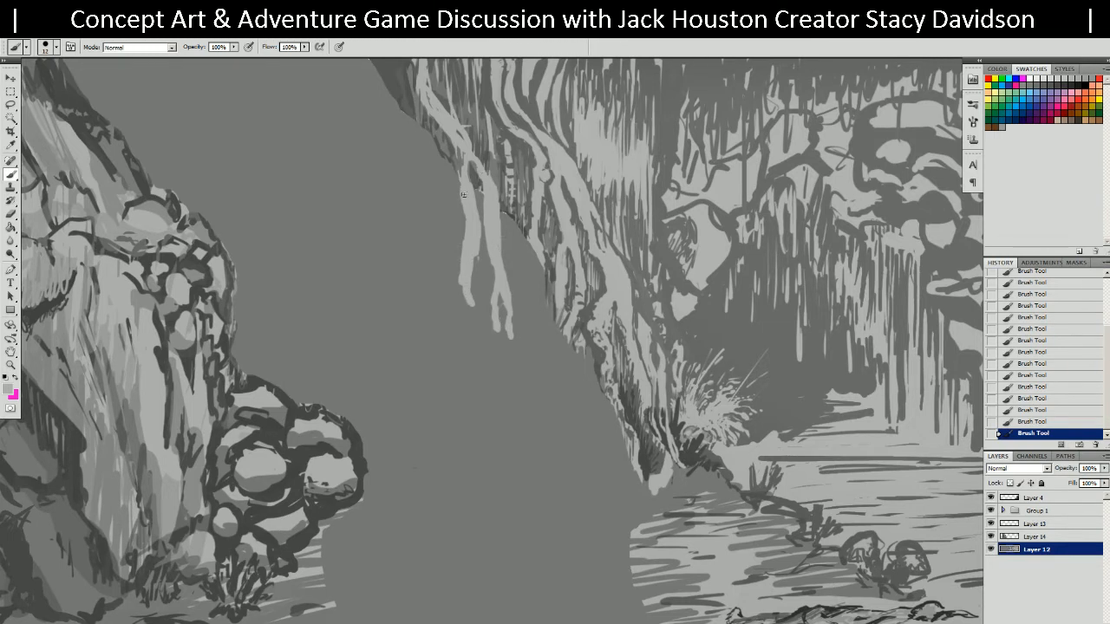
drag(452, 229, 444, 262)
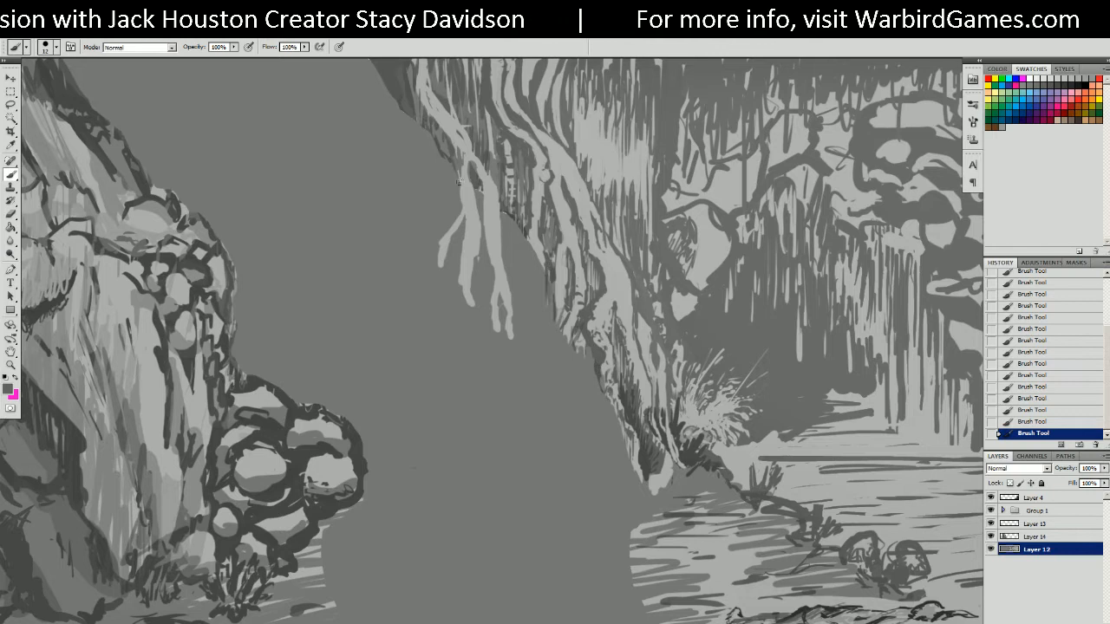
Shade the root edges with dark grey lines down the left and middle strands.
mouse_move(451, 162)
mouse_down()
mouse_move(459, 211)
mouse_move(438, 235)
mouse_move(435, 266)
mouse_up()
mouse_move(463, 226)
mouse_down()
mouse_move(455, 293)
mouse_move(468, 333)
mouse_up()
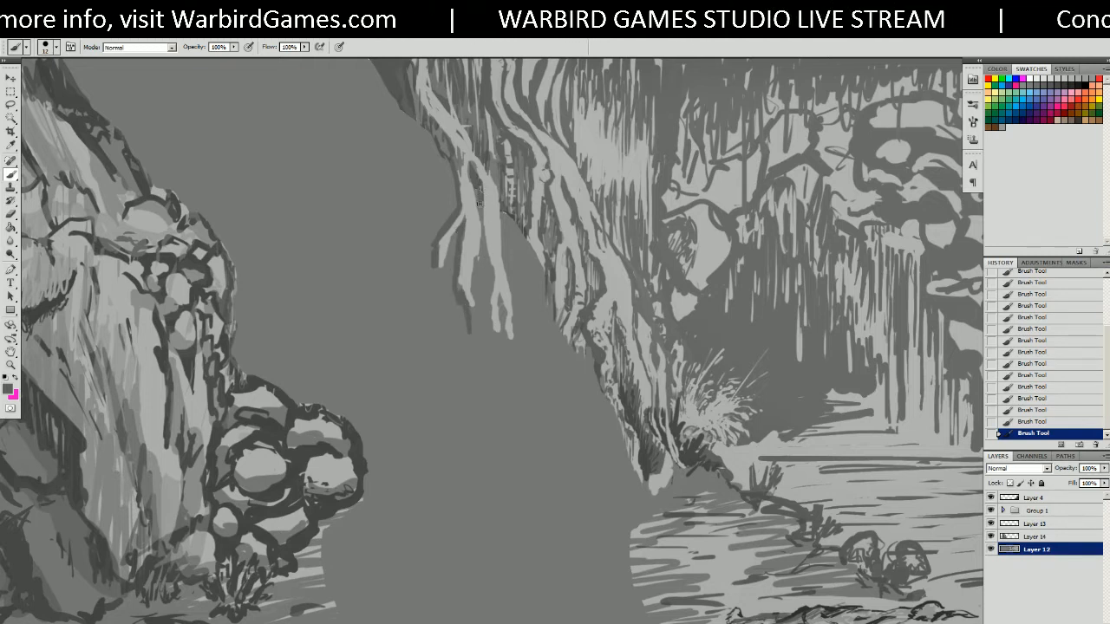
drag(478, 195, 505, 374)
Lengthen the middle, left and leftmost roots downward with sampled light grey.
alt+click(509, 330)
drag(497, 319, 496, 352)
drag(471, 286, 474, 342)
drag(440, 265, 440, 307)
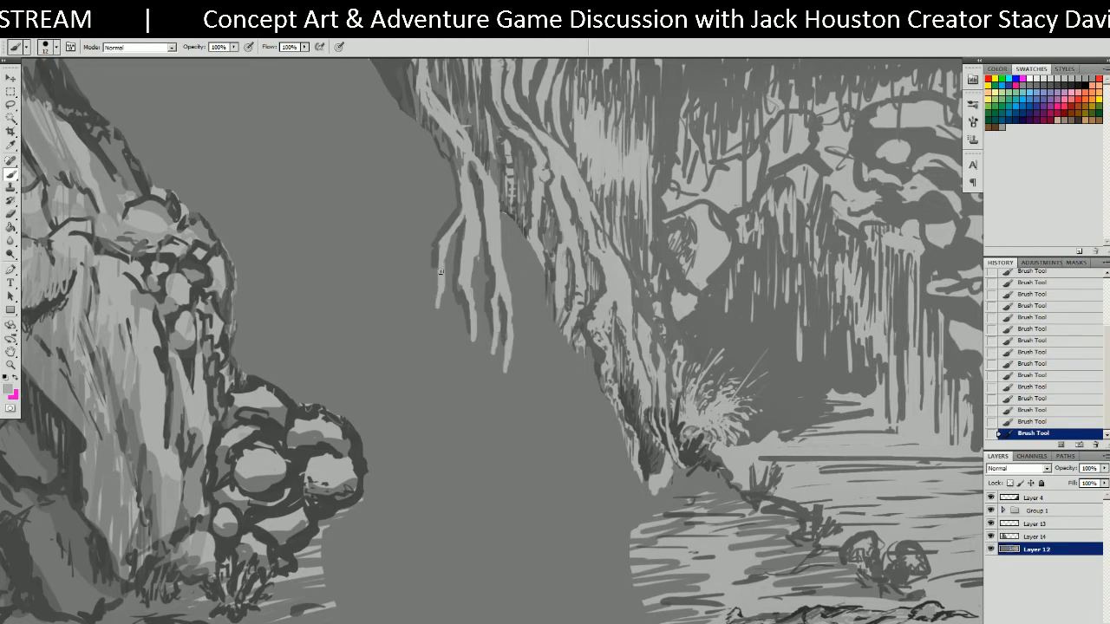
drag(458, 265, 402, 290)
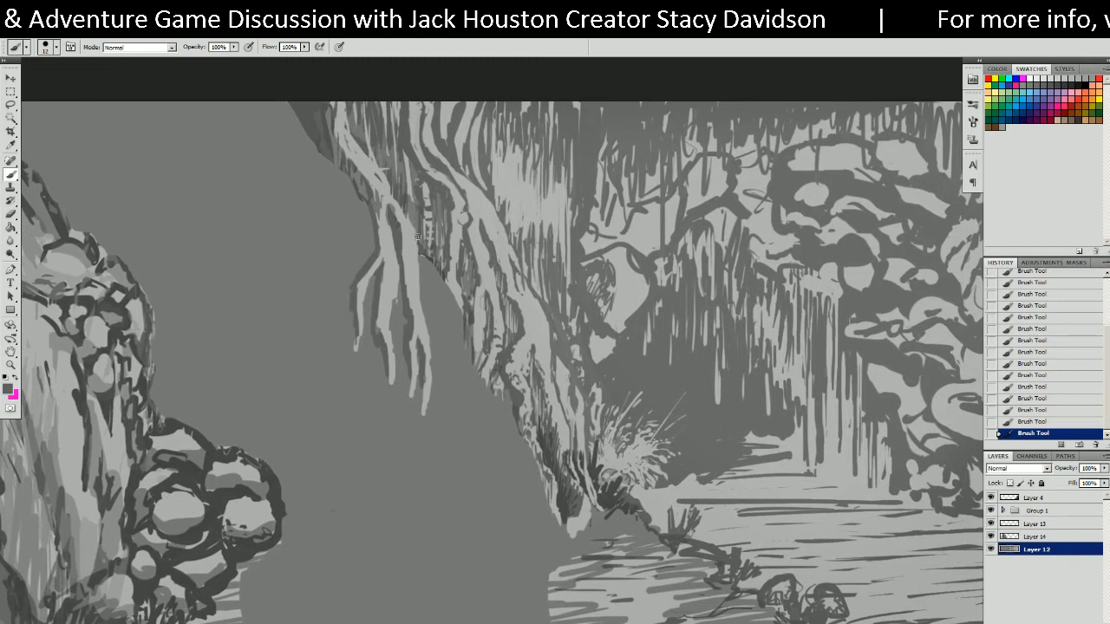
Shade the hanging root with sampled light and dark greys, darkening its right edge.
alt+click(379, 205)
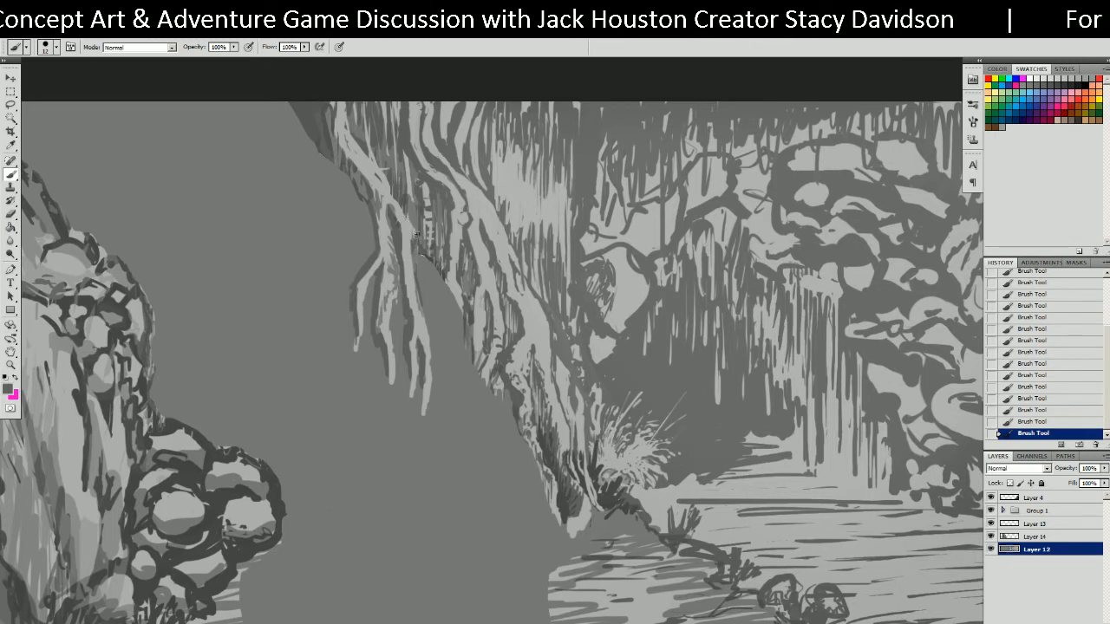
alt+click(412, 288)
drag(414, 275, 424, 312)
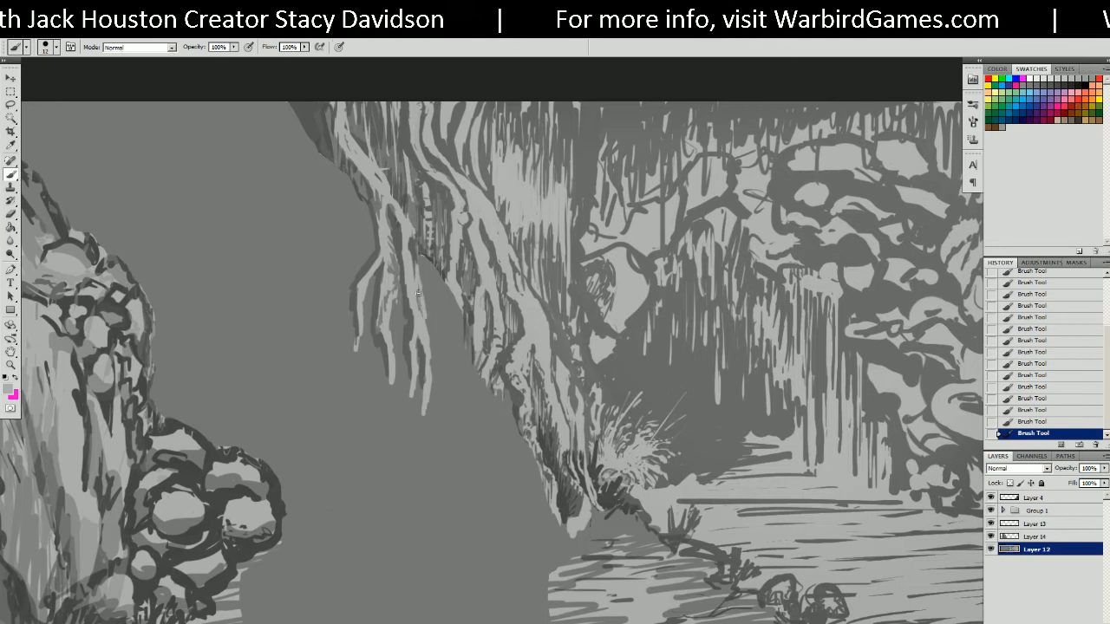
alt+click(416, 251)
drag(416, 272, 425, 336)
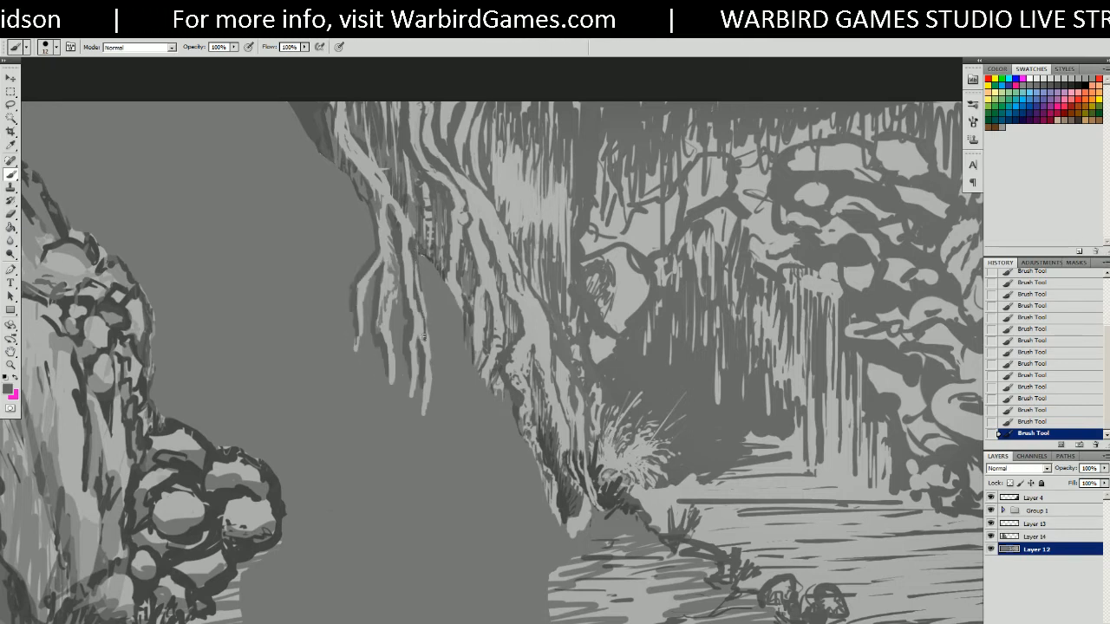
alt+click(411, 277)
alt+click(396, 263)
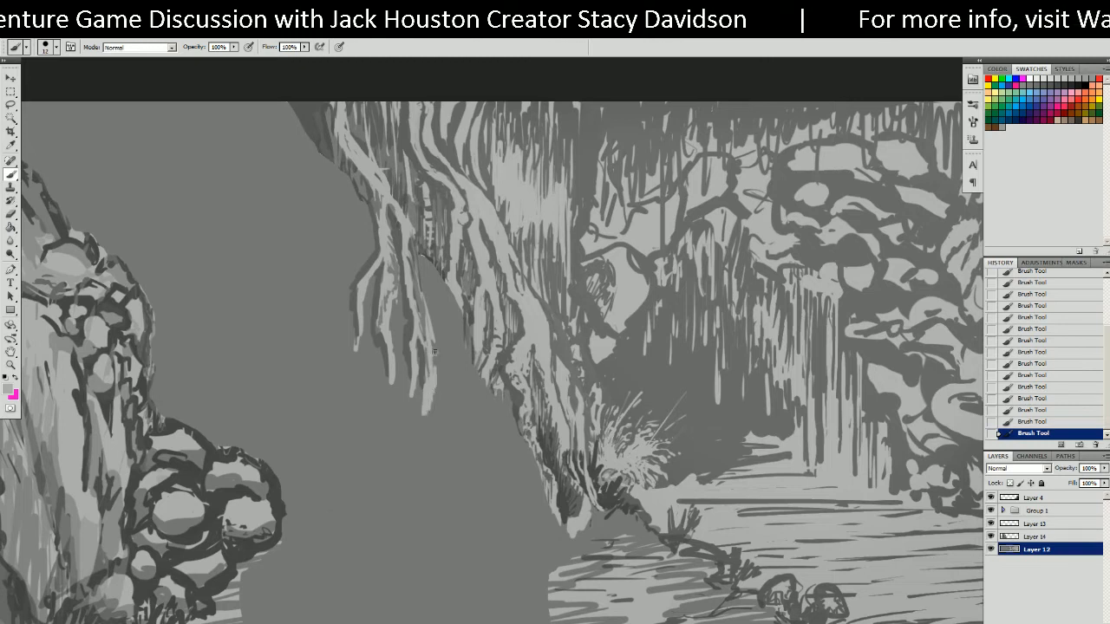
alt+click(423, 303)
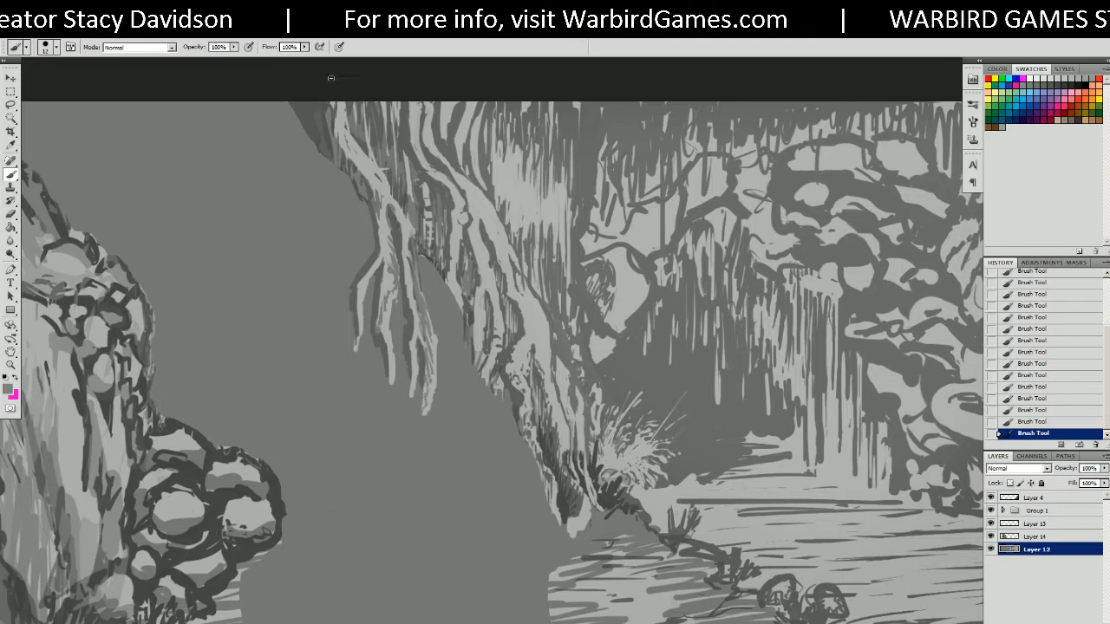
Extend the root tip down over the river and paint a branching strand below it.
alt+click(429, 387)
mouse_move(430, 385)
mouse_down()
mouse_move(408, 442)
mouse_move(405, 501)
mouse_up()
drag(415, 384, 443, 572)
mouse_move(457, 428)
mouse_down()
mouse_move(483, 228)
mouse_move(491, 290)
mouse_move(483, 279)
mouse_up()
mouse_move(481, 229)
mouse_down()
mouse_move(647, 269)
mouse_move(570, 279)
mouse_up()
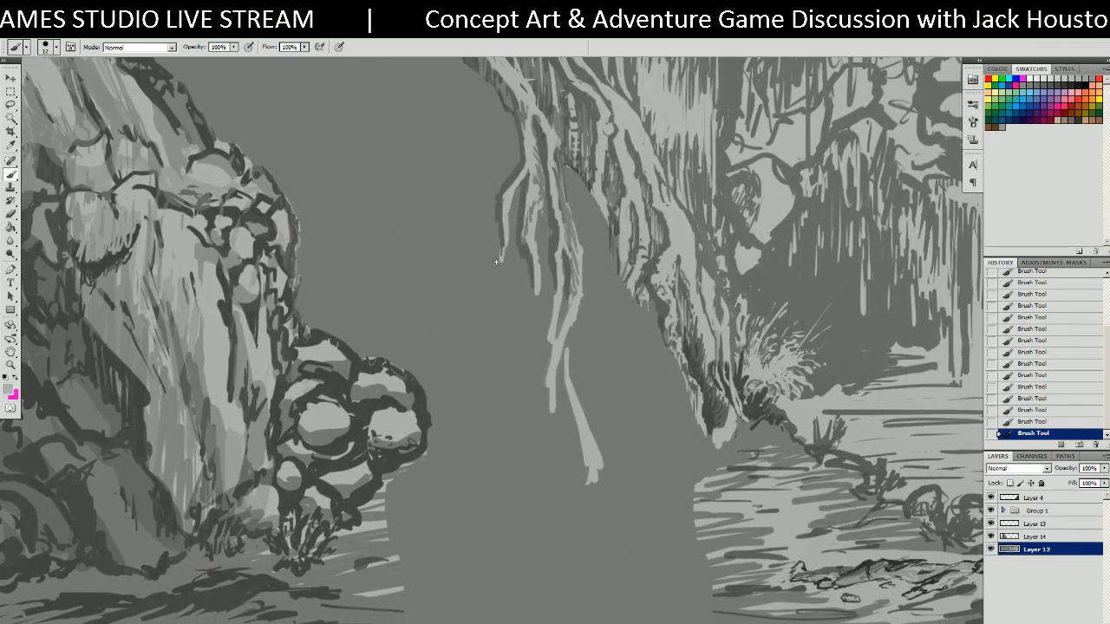
Paint out the stray light mark and strand tip with the river's background grey.
alt+click(487, 234)
mouse_move(591, 482)
mouse_down()
mouse_move(604, 460)
mouse_move(565, 378)
mouse_up()
drag(586, 442, 573, 439)
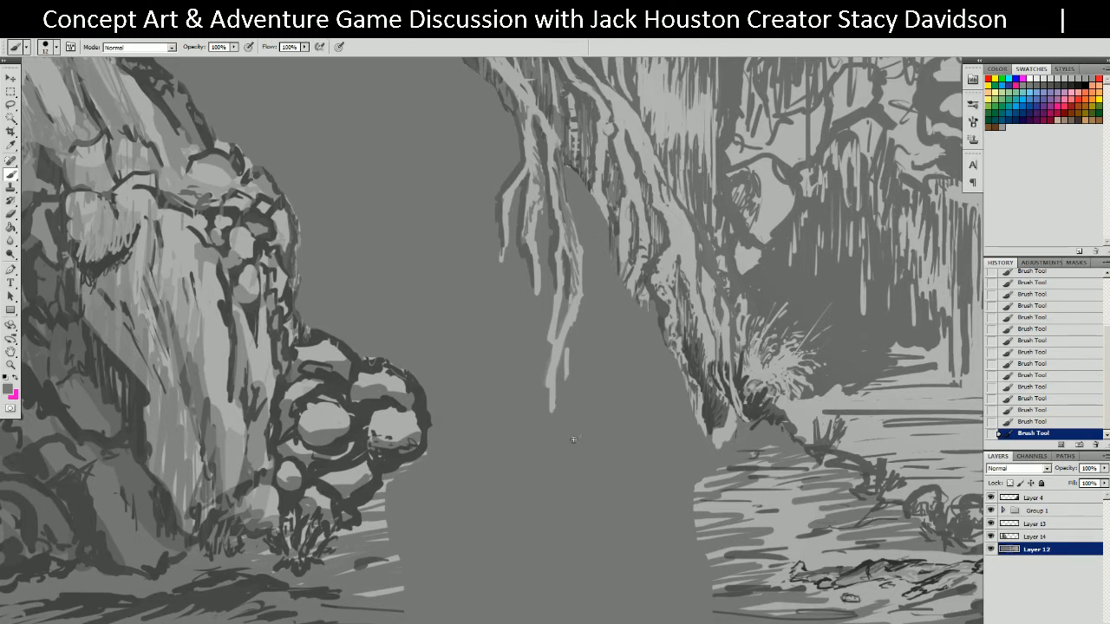
Paint a light grey root down from the trunk with a dark-shaded base.
alt+click(647, 299)
alt+click(644, 295)
drag(641, 301, 654, 425)
alt+click(656, 337)
mouse_move(656, 335)
mouse_down()
mouse_move(654, 305)
mouse_move(647, 361)
mouse_move(659, 398)
mouse_move(667, 357)
mouse_move(683, 433)
mouse_up()
alt+click(690, 382)
drag(691, 382, 685, 444)
alt+click(682, 393)
drag(690, 397, 696, 436)
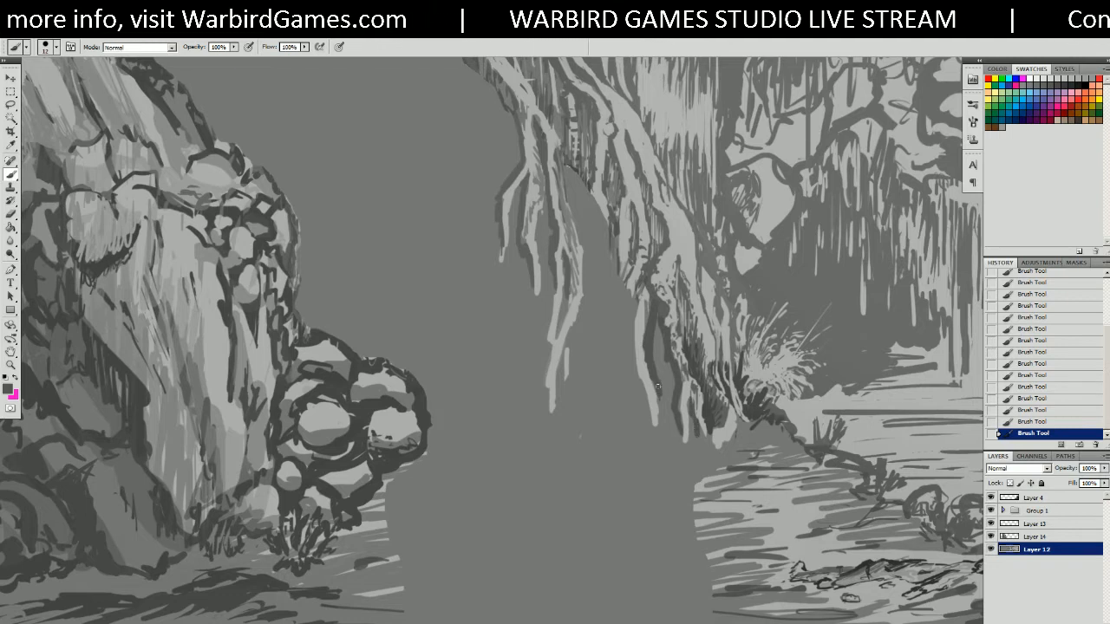
Extend the root downward in light grey and add a dark shadow on its left edge.
alt+click(654, 369)
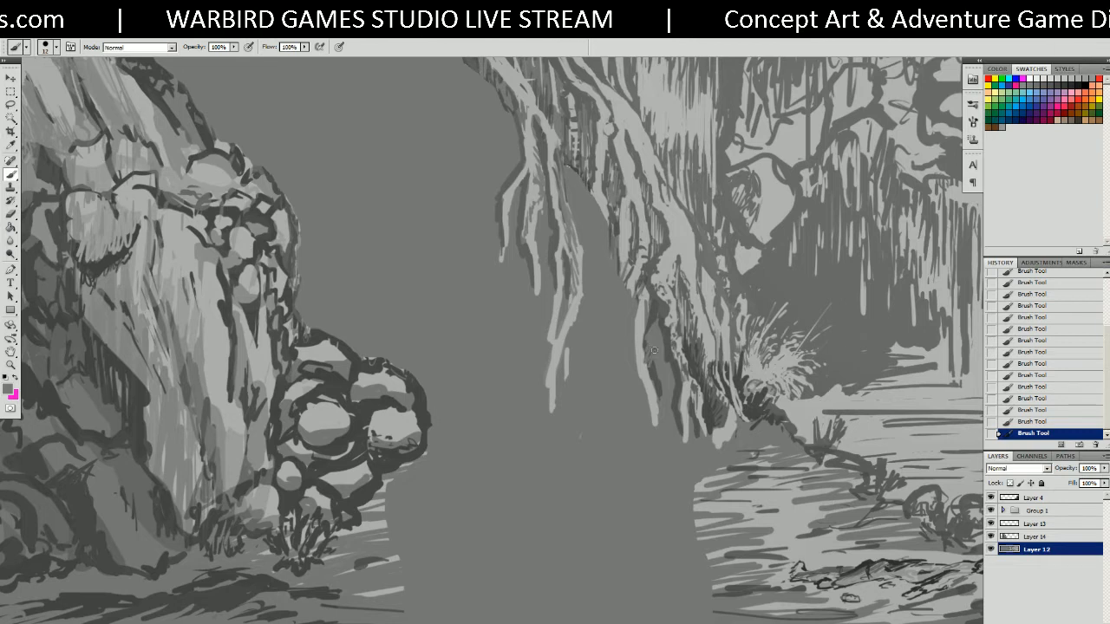
mouse_move(646, 358)
mouse_down()
mouse_move(661, 414)
mouse_move(648, 430)
mouse_up()
alt+click(657, 316)
mouse_move(644, 362)
mouse_down()
mouse_move(641, 342)
mouse_move(625, 349)
mouse_move(648, 422)
mouse_up()
alt+click(648, 379)
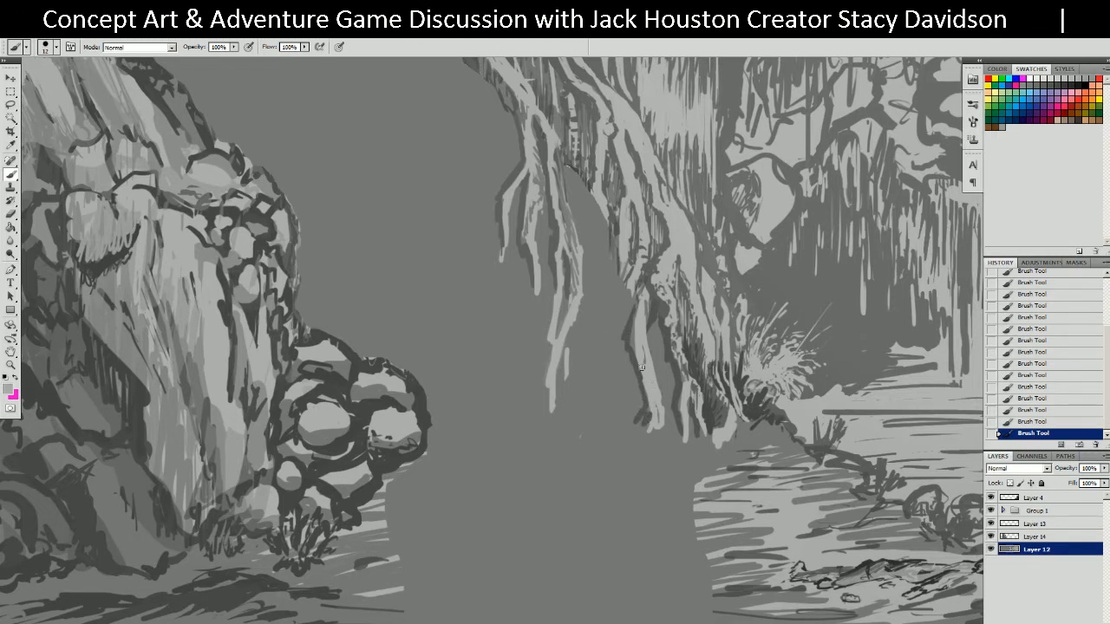
drag(641, 366, 636, 387)
alt+click(632, 363)
drag(630, 347, 636, 387)
Deepen the dark shading along the root's left edge down to its base.
alt+click(646, 355)
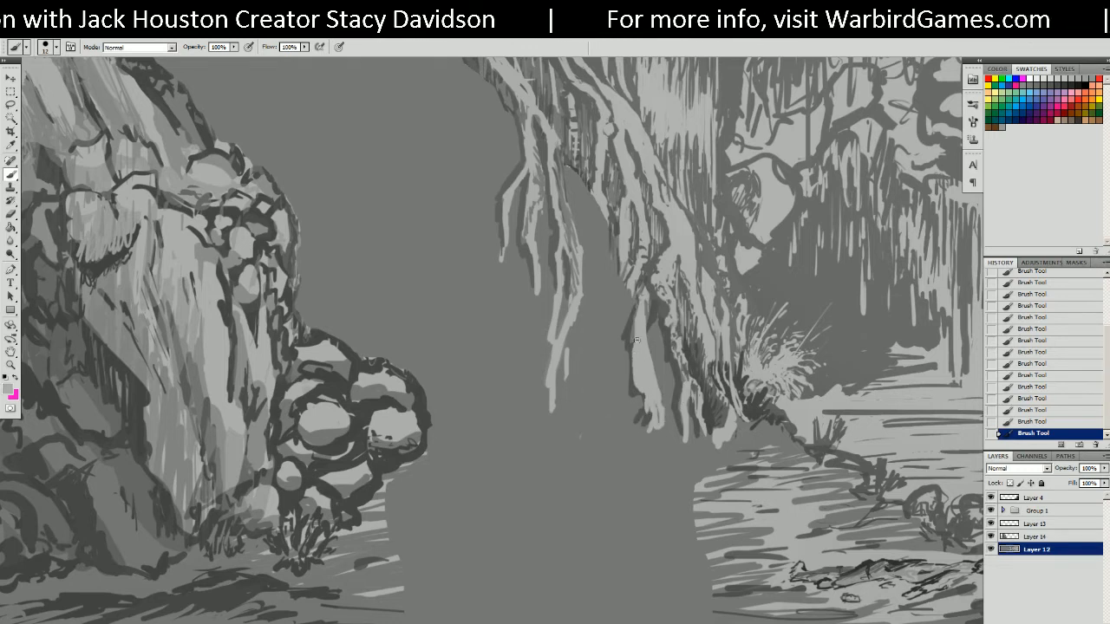
alt+click(646, 348)
drag(646, 347, 660, 389)
drag(651, 362, 652, 371)
alt+click(622, 326)
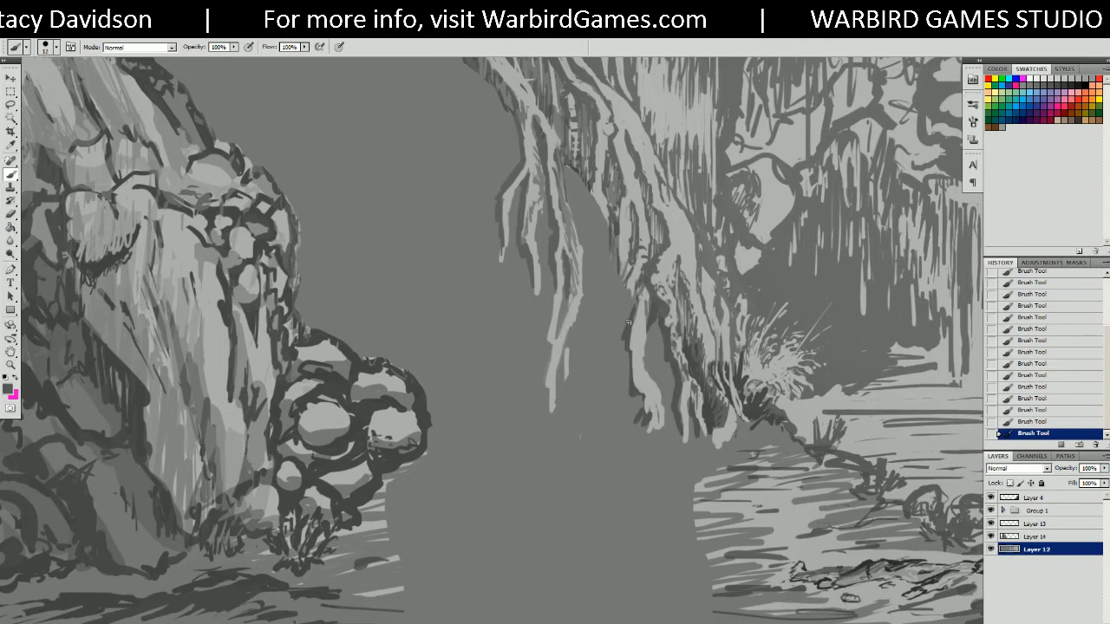
mouse_move(622, 350)
mouse_down()
mouse_move(639, 399)
mouse_move(628, 441)
mouse_move(661, 447)
mouse_up()
Flare the root tips with short light strokes, redoing one overlong stroke.
alt+click(646, 381)
drag(656, 406, 683, 465)
key(ctrl+z)
drag(666, 418, 672, 441)
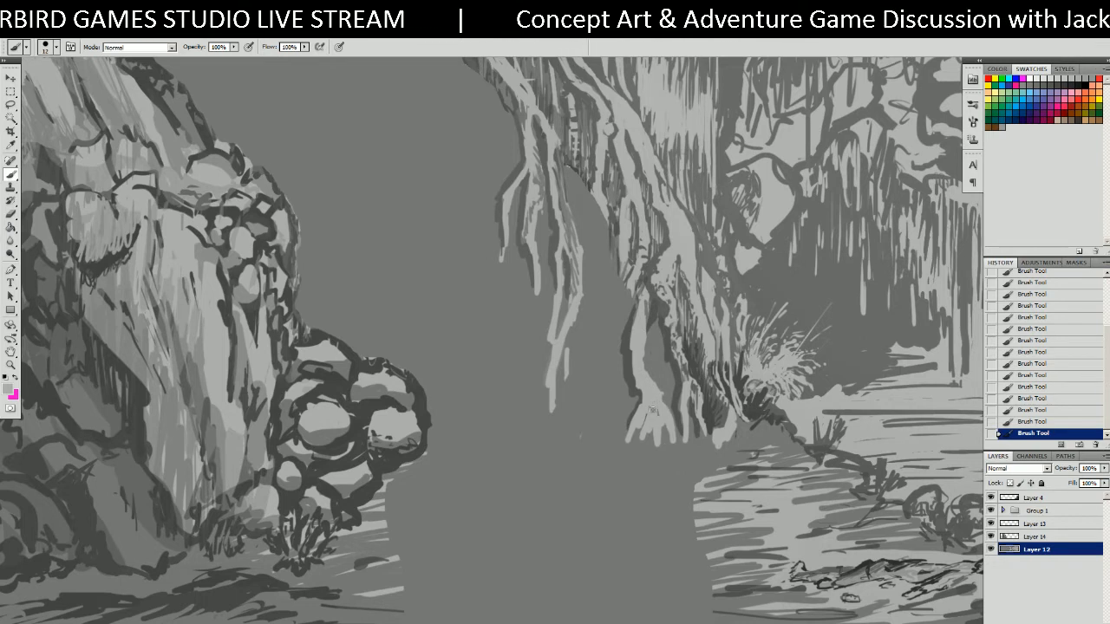
mouse_move(637, 431)
mouse_down()
mouse_move(628, 446)
mouse_move(631, 434)
mouse_move(663, 446)
mouse_up()
alt+click(635, 389)
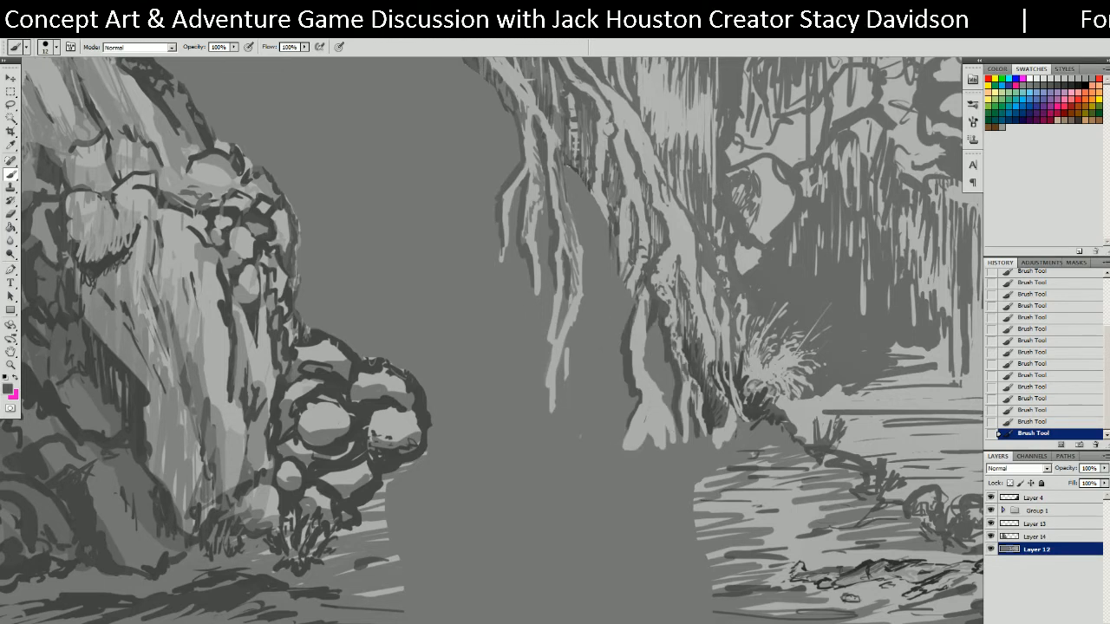
Add light grey strokes down the central trunk's root edges.
mouse_move(636, 395)
mouse_down()
mouse_move(626, 416)
mouse_move(611, 350)
mouse_move(615, 243)
mouse_move(579, 183)
mouse_up()
alt+click(621, 239)
drag(619, 236, 622, 322)
mouse_move(631, 283)
mouse_down()
mouse_move(607, 369)
mouse_move(610, 421)
mouse_up()
drag(610, 373, 604, 364)
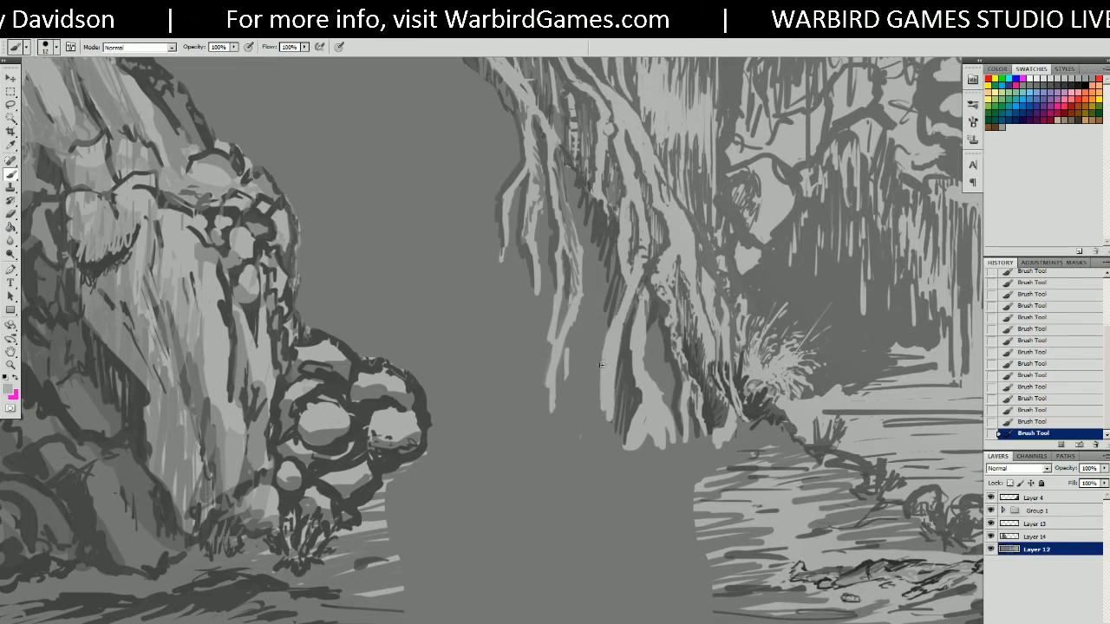
mouse_move(595, 192)
mouse_down()
mouse_move(607, 236)
mouse_move(593, 359)
mouse_up()
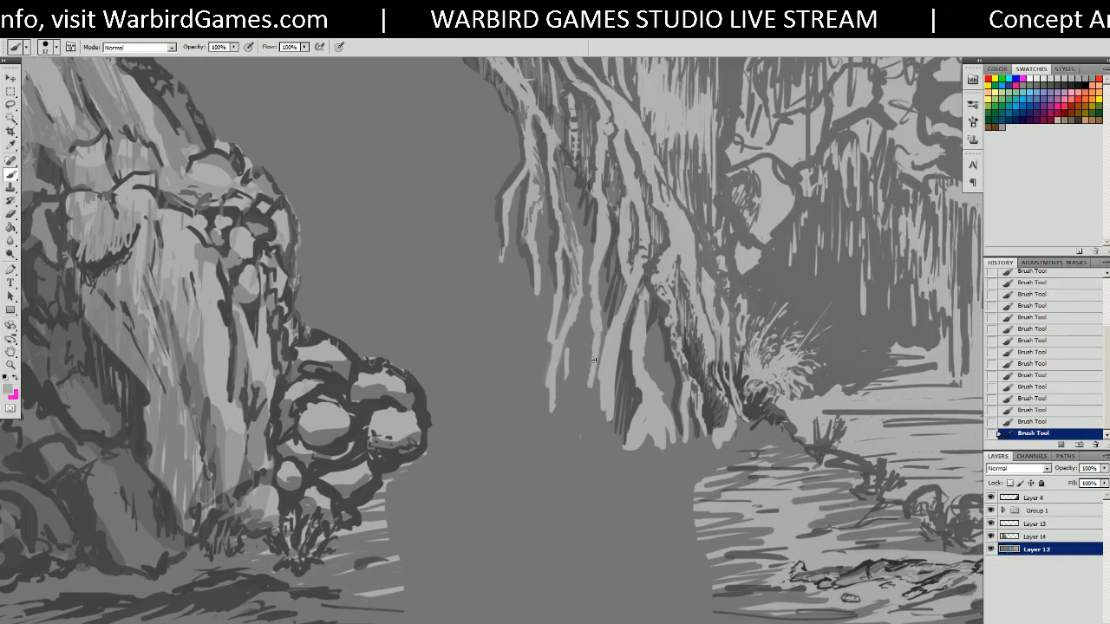
Paint dark grey shadows down the trunk and into the gaps between roots.
alt+click(595, 285)
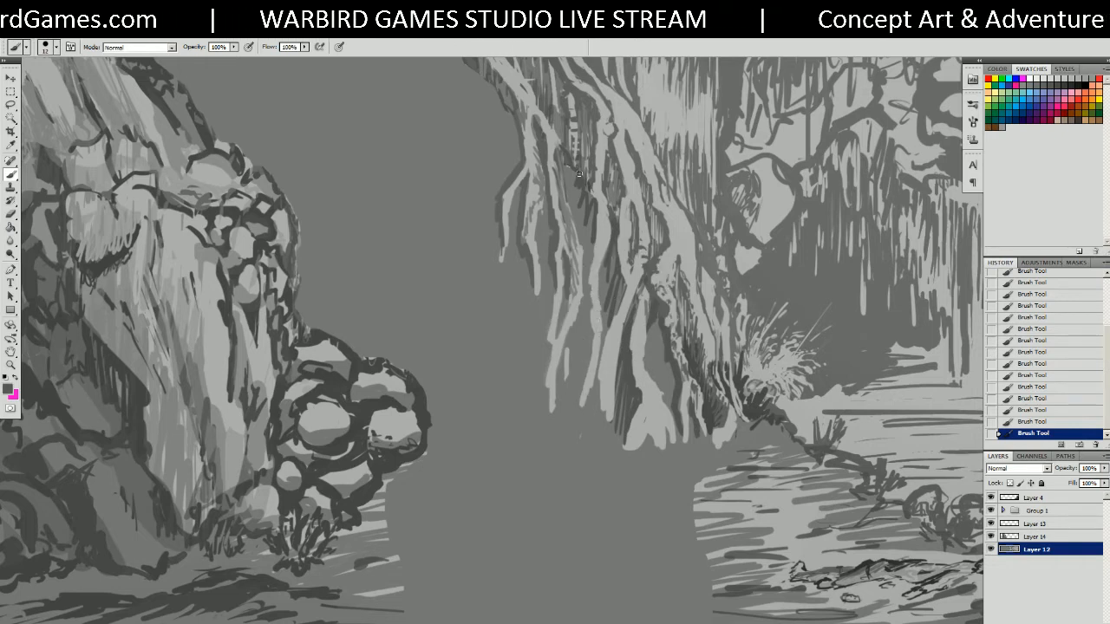
mouse_move(565, 164)
mouse_down()
mouse_move(589, 265)
mouse_move(576, 404)
mouse_up()
drag(592, 334, 583, 374)
drag(607, 260, 612, 267)
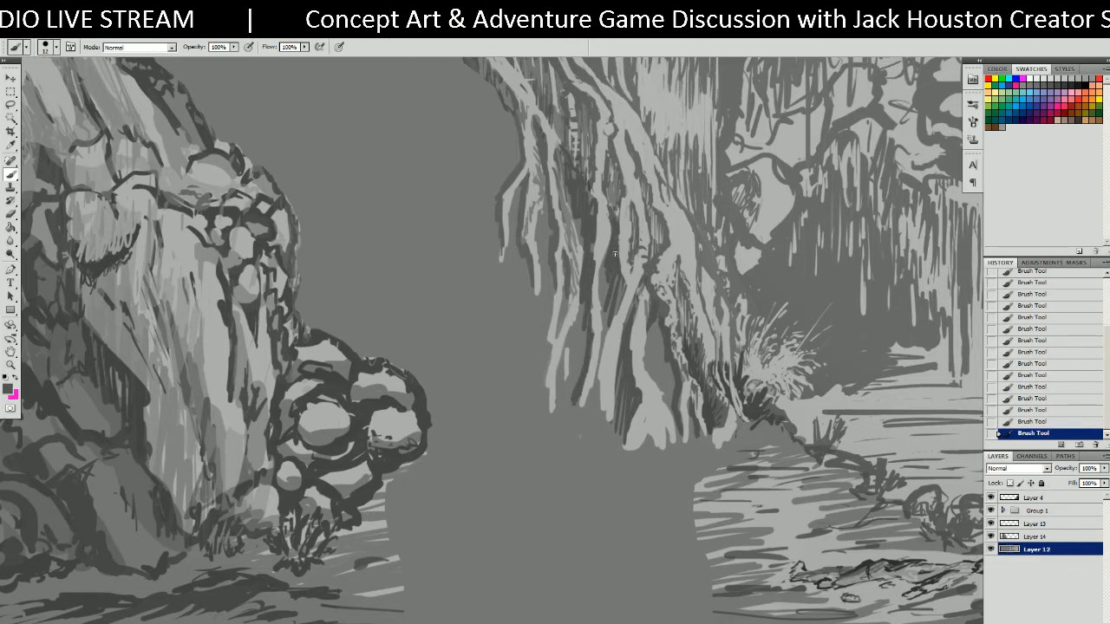
mouse_move(607, 309)
mouse_down()
mouse_move(618, 309)
mouse_move(608, 339)
mouse_up()
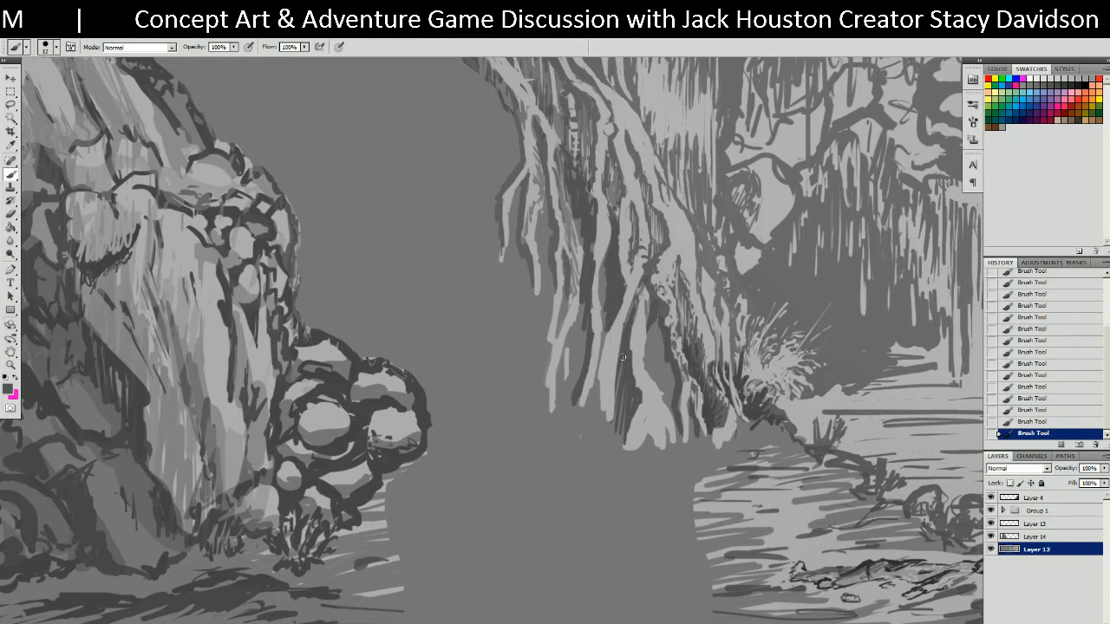
drag(596, 383, 609, 449)
Extend the root tip downward with light grey strokes.
alt+click(607, 389)
mouse_move(608, 399)
mouse_down()
mouse_move(611, 467)
mouse_move(599, 438)
mouse_move(604, 458)
mouse_move(597, 426)
mouse_move(631, 473)
mouse_up()
alt+click(597, 411)
alt+click(610, 414)
alt+click(630, 426)
alt+click(637, 442)
drag(639, 428, 639, 490)
drag(647, 437, 647, 458)
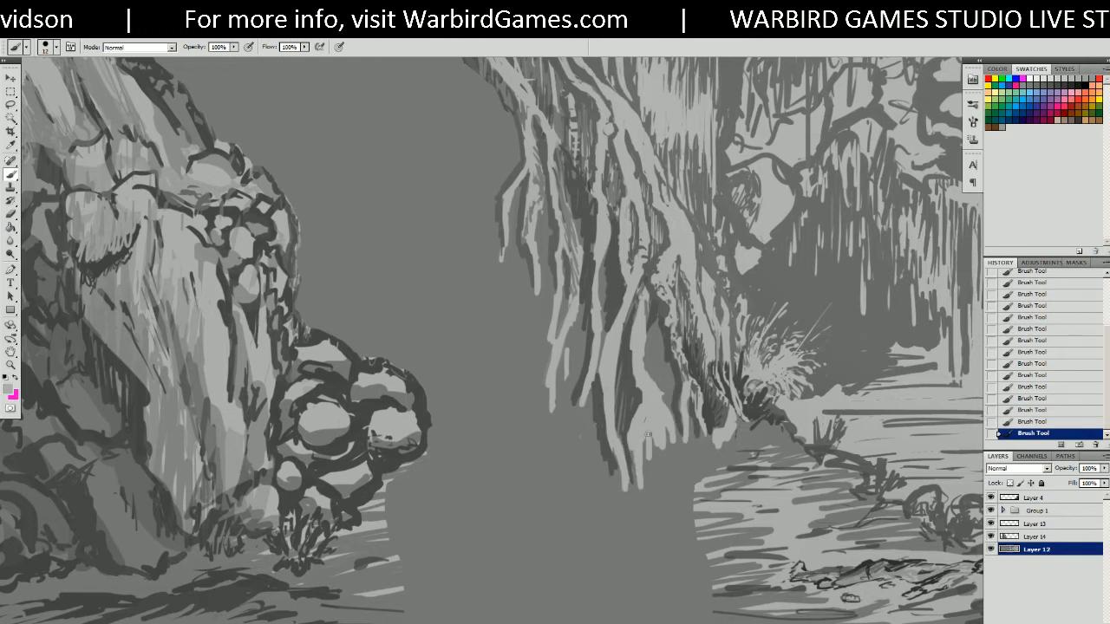
Carve darker grey into the root tip and add pale and dark accent strokes.
alt+click(668, 451)
drag(657, 453, 650, 388)
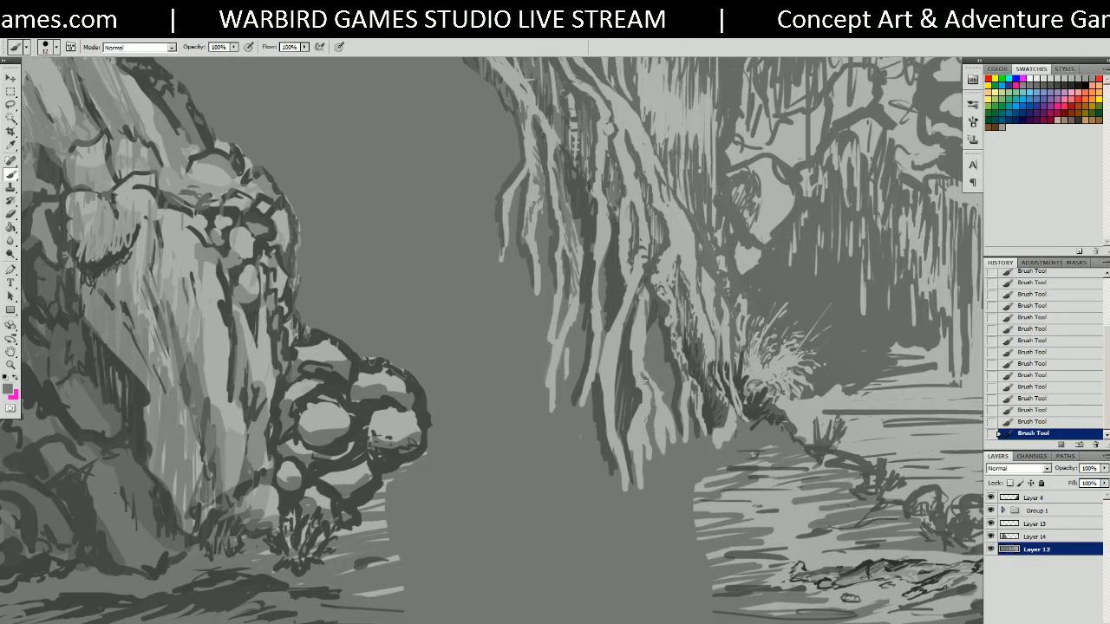
alt+click(657, 394)
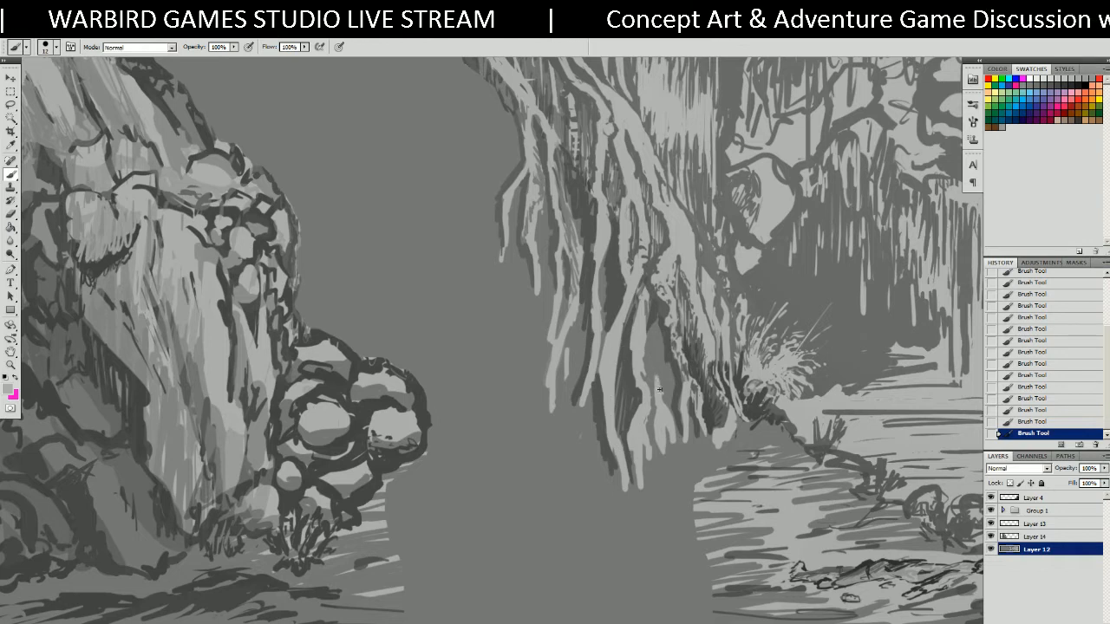
mouse_move(647, 394)
mouse_down()
mouse_move(644, 363)
mouse_move(656, 366)
mouse_up()
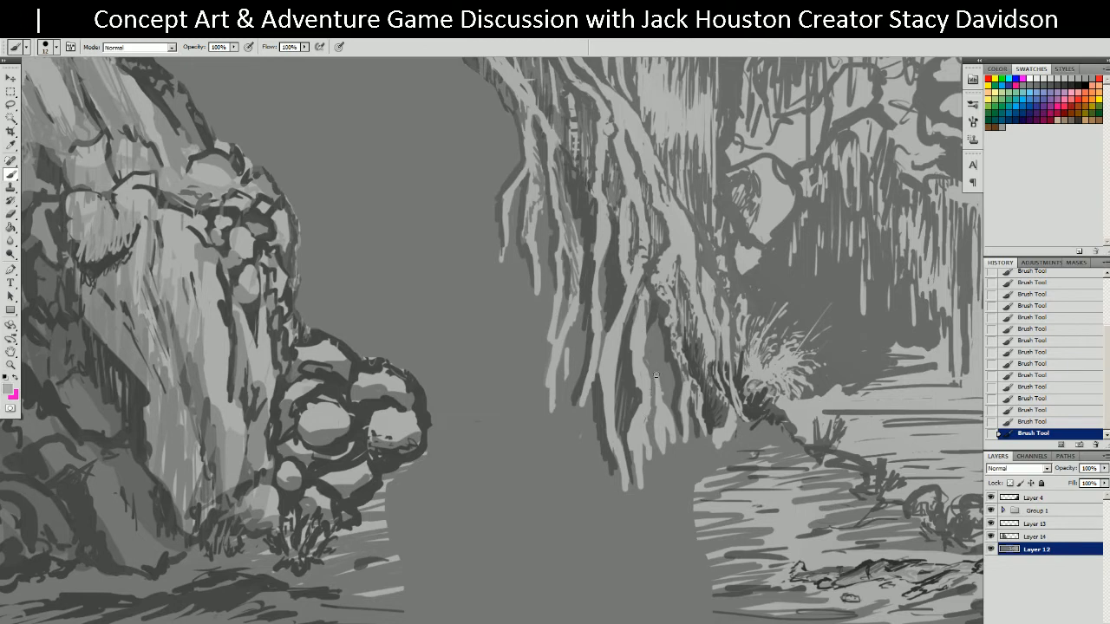
alt+click(644, 428)
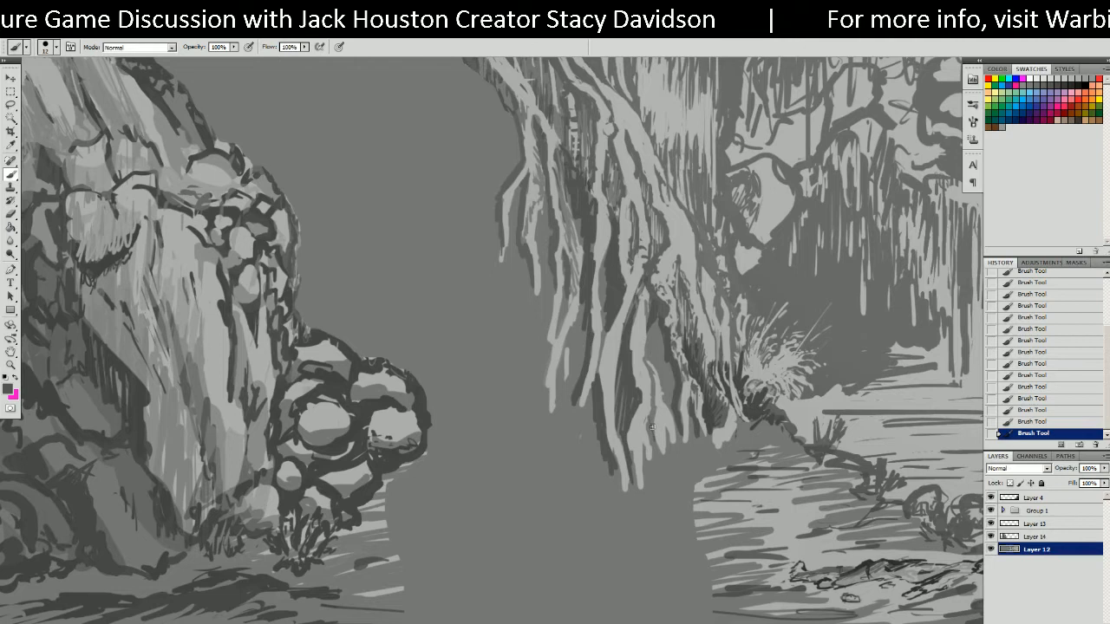
mouse_move(646, 424)
mouse_down()
mouse_move(669, 465)
mouse_move(646, 462)
mouse_up()
alt+click(662, 438)
alt+click(654, 448)
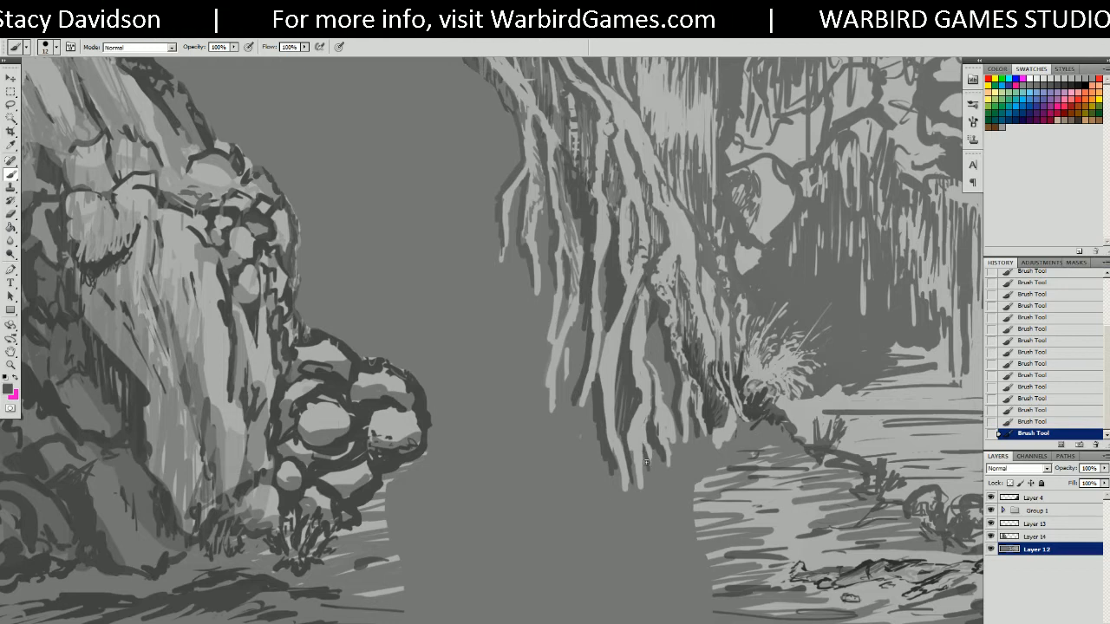
Paint a broad pale diagonal trunk from the canvas top down into the river gap.
alt+click(633, 357)
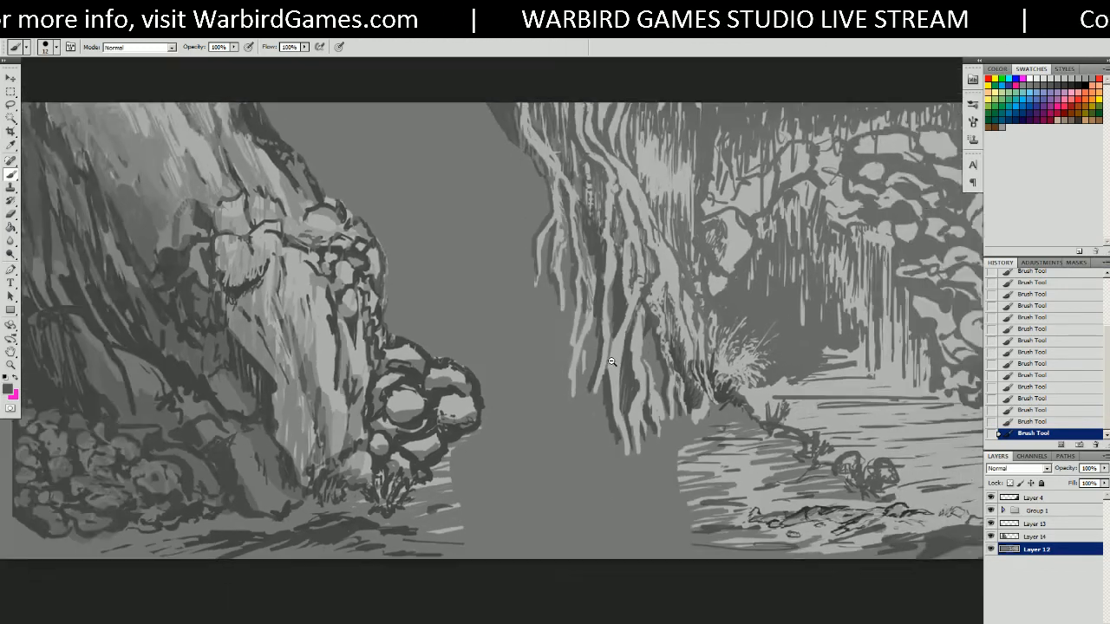
alt+click(633, 357)
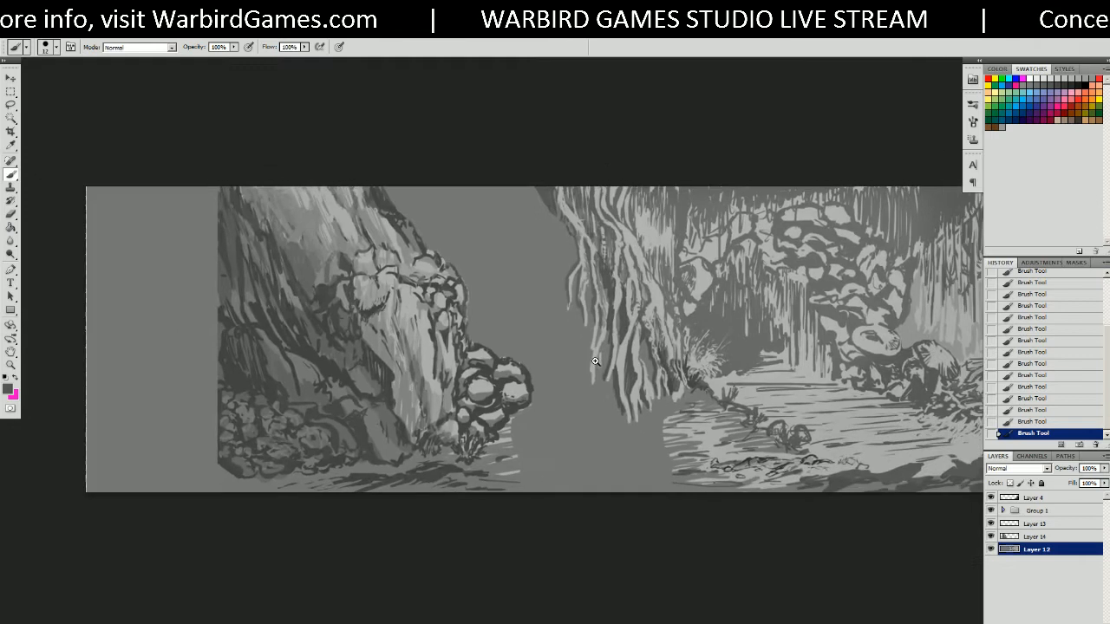
click(601, 306)
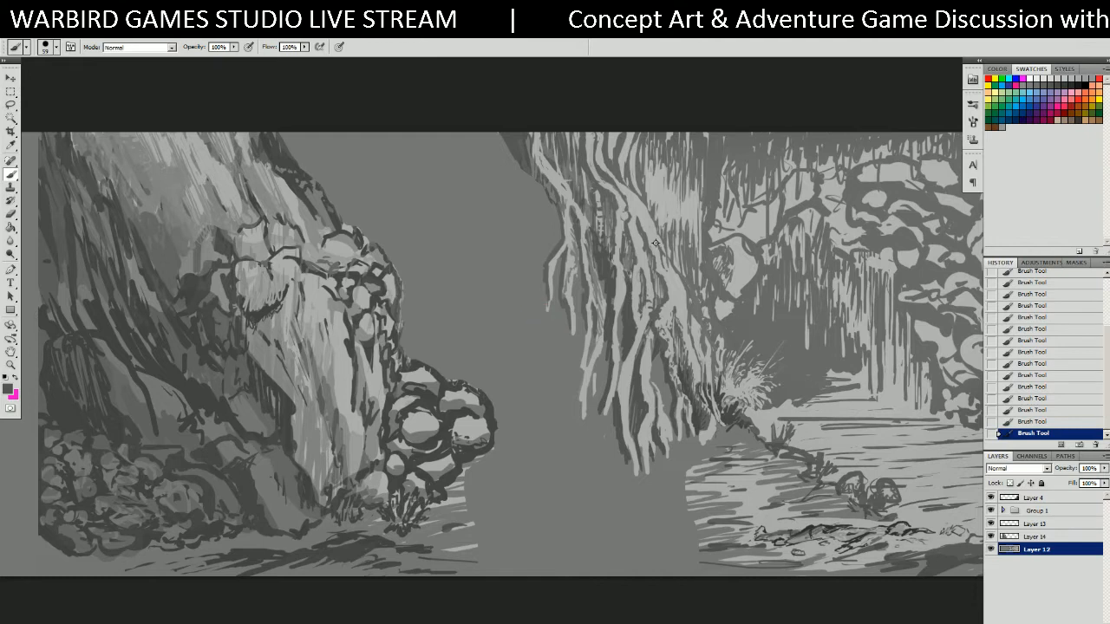
mouse_move(487, 141)
mouse_down()
mouse_move(536, 221)
mouse_move(518, 290)
mouse_move(551, 433)
mouse_up()
drag(427, 137, 507, 433)
mouse_move(508, 328)
mouse_down()
mouse_move(502, 364)
mouse_move(554, 427)
mouse_move(378, 130)
mouse_up()
Edge the new trunk with two dark grey strokes from the canvas top.
alt+click(569, 254)
drag(413, 116, 458, 251)
mouse_move(468, 126)
mouse_down()
mouse_move(507, 192)
mouse_move(471, 123)
mouse_move(510, 256)
mouse_move(539, 433)
mouse_move(553, 456)
mouse_move(562, 438)
mouse_up()
Paint a dark diagonal stroke from the top down toward the trunk, redoing one attempt.
drag(390, 137, 446, 253)
key(ctrl+z)
drag(381, 131, 438, 268)
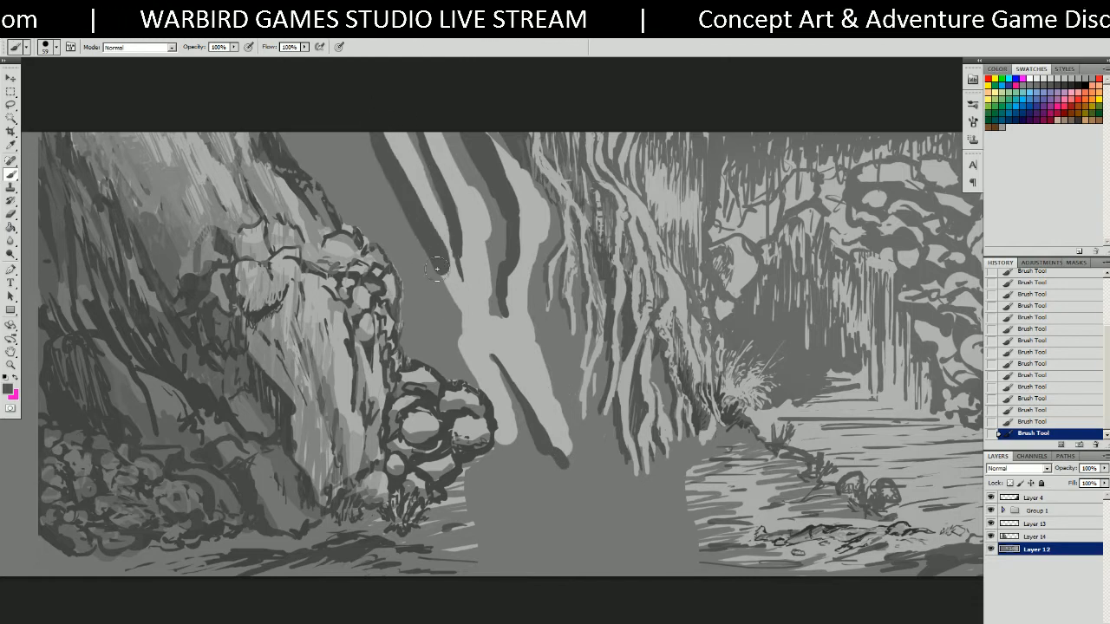
mouse_move(373, 117)
mouse_down()
mouse_move(451, 293)
mouse_move(477, 398)
mouse_move(459, 368)
mouse_move(369, 137)
mouse_move(436, 243)
mouse_move(472, 338)
mouse_move(520, 398)
mouse_up()
Darken the pale trunk's edge and add a light stroke up its length.
drag(455, 292, 504, 370)
alt+click(458, 292)
mouse_move(467, 308)
mouse_down()
mouse_move(530, 409)
mouse_move(536, 439)
mouse_up()
drag(517, 395, 461, 336)
alt+click(495, 384)
mouse_move(498, 388)
mouse_down()
mouse_move(409, 247)
mouse_move(381, 146)
mouse_move(385, 208)
mouse_move(349, 137)
mouse_move(357, 156)
mouse_move(340, 132)
mouse_move(362, 186)
mouse_move(334, 131)
mouse_move(464, 351)
mouse_move(412, 273)
mouse_move(445, 311)
mouse_up()
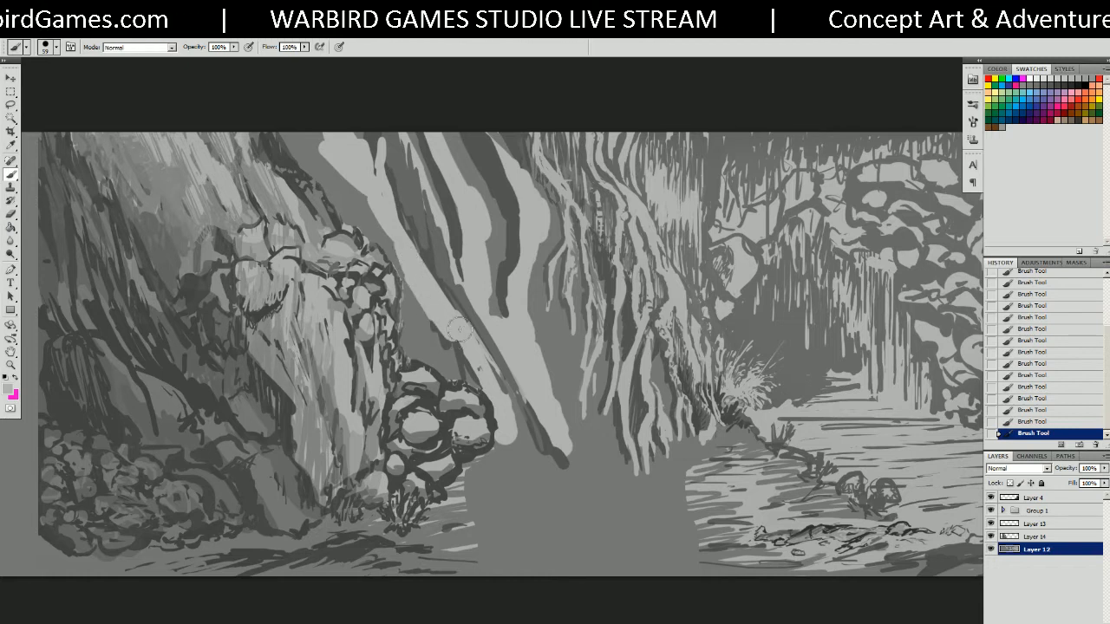
Deepen the dark shadow band left of the pale trunk up to the canvas top.
alt+click(445, 289)
mouse_move(421, 236)
mouse_down()
mouse_move(444, 302)
mouse_move(418, 295)
mouse_move(340, 172)
mouse_move(305, 154)
mouse_move(310, 118)
mouse_up()
drag(359, 213, 403, 260)
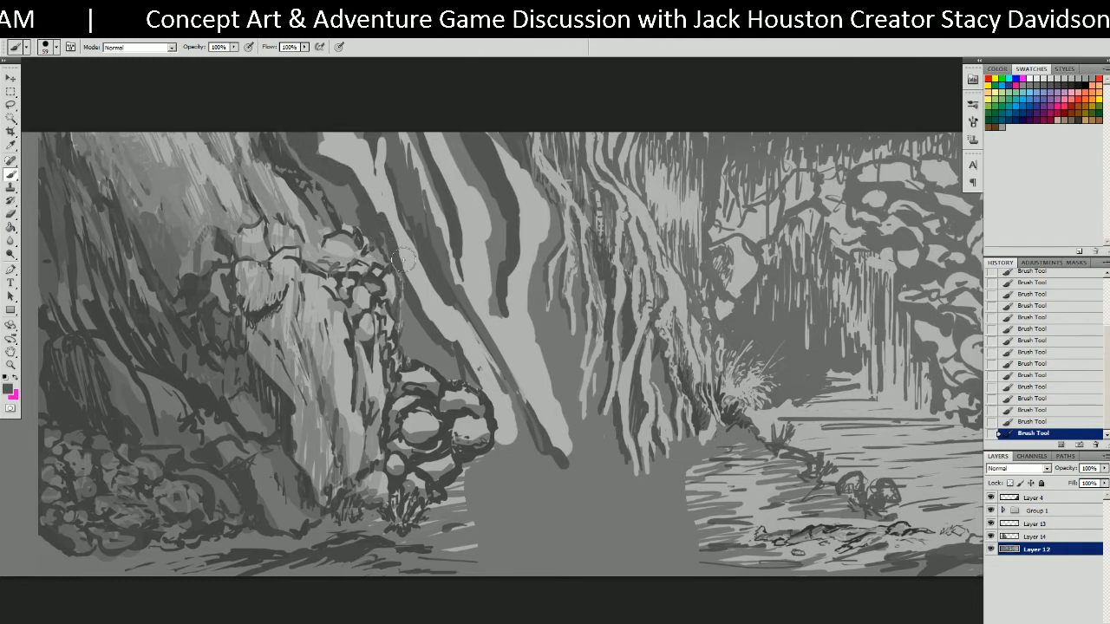
mouse_move(468, 368)
mouse_down()
mouse_move(402, 343)
mouse_move(404, 328)
mouse_move(444, 369)
mouse_move(422, 359)
mouse_move(407, 324)
mouse_move(435, 368)
mouse_move(487, 404)
mouse_up()
mouse_move(316, 163)
mouse_down()
mouse_move(290, 137)
mouse_move(308, 173)
mouse_move(330, 190)
mouse_move(333, 182)
mouse_move(385, 246)
mouse_up()
mouse_move(339, 192)
mouse_down()
mouse_move(356, 184)
mouse_move(358, 203)
mouse_up()
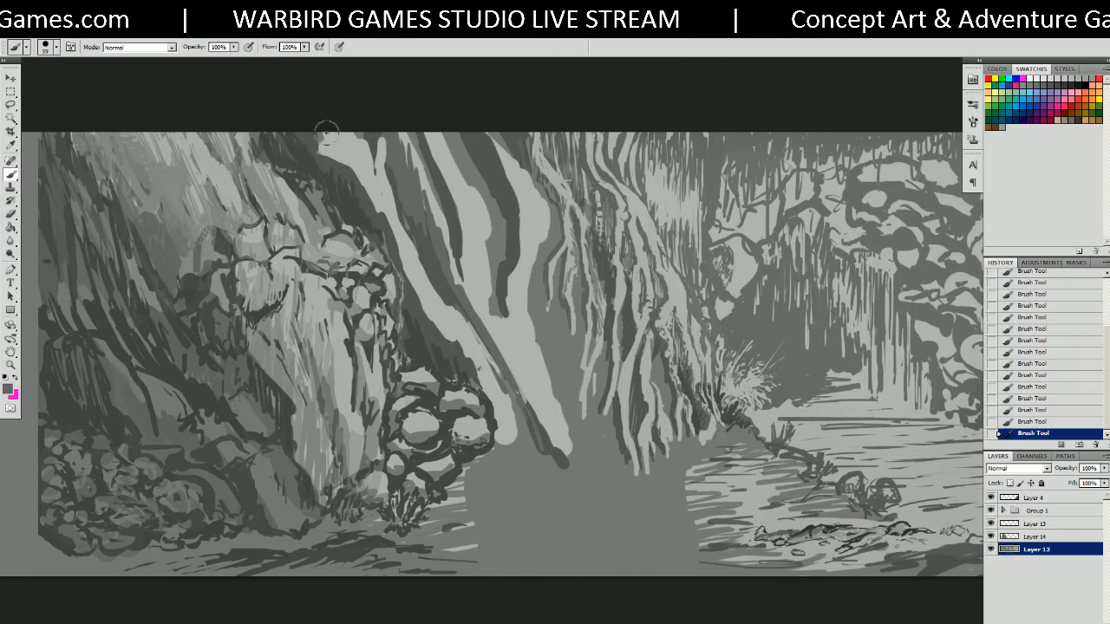
At a 12 px brush size, draw thin dark bark lines along the trunk.
alt+right_drag(388, 199, 370, 200)
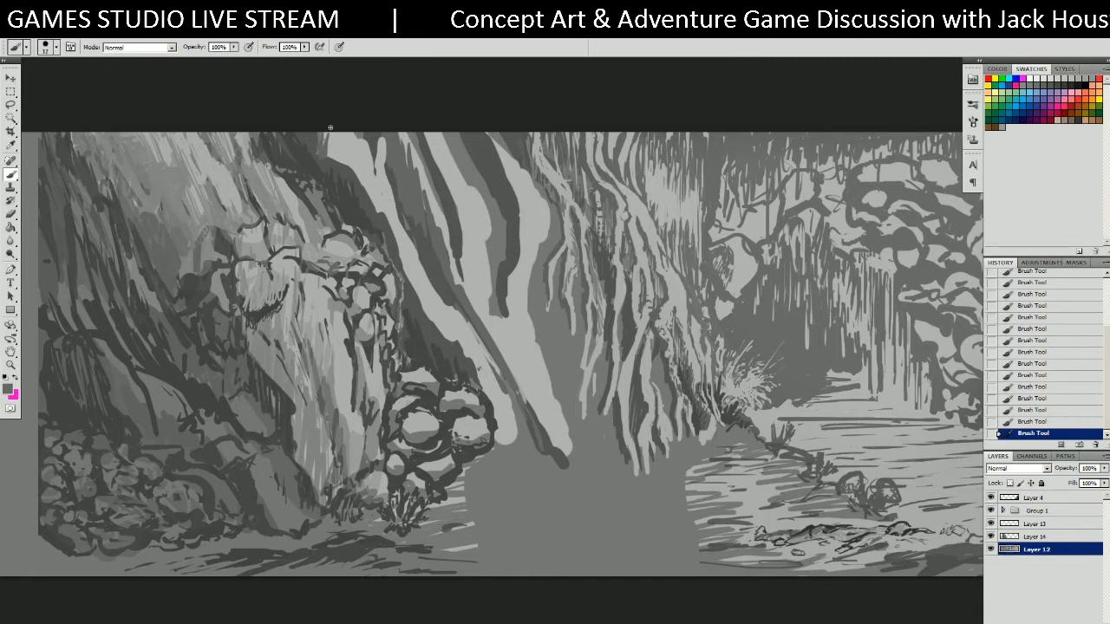
mouse_move(330, 141)
mouse_down()
mouse_move(384, 217)
mouse_move(433, 322)
mouse_up()
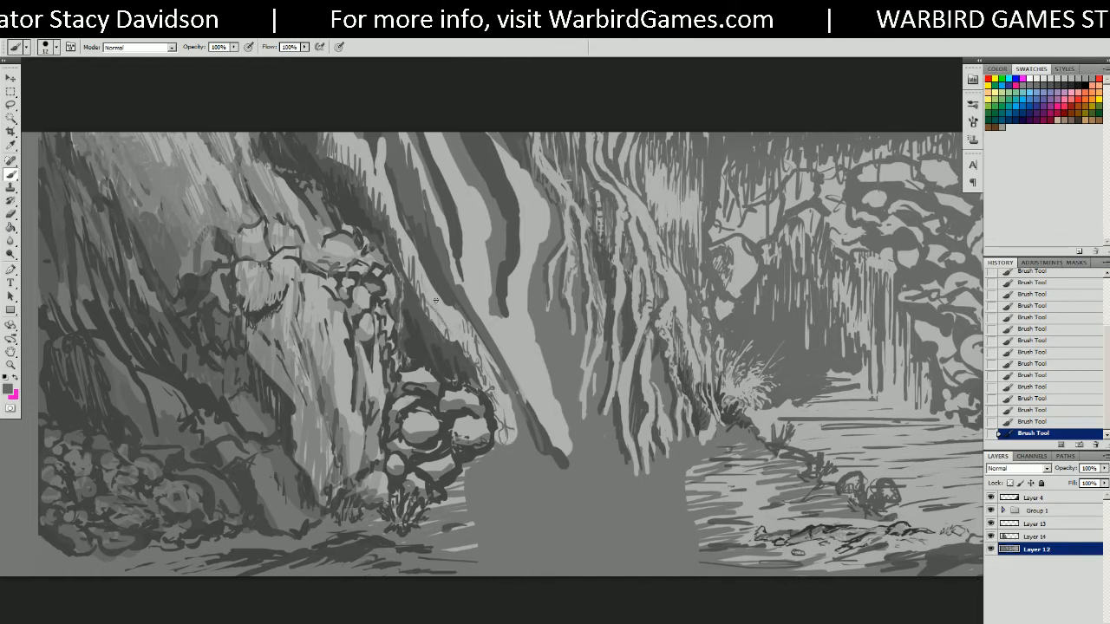
drag(373, 176, 394, 230)
drag(355, 144, 374, 188)
drag(337, 139, 353, 167)
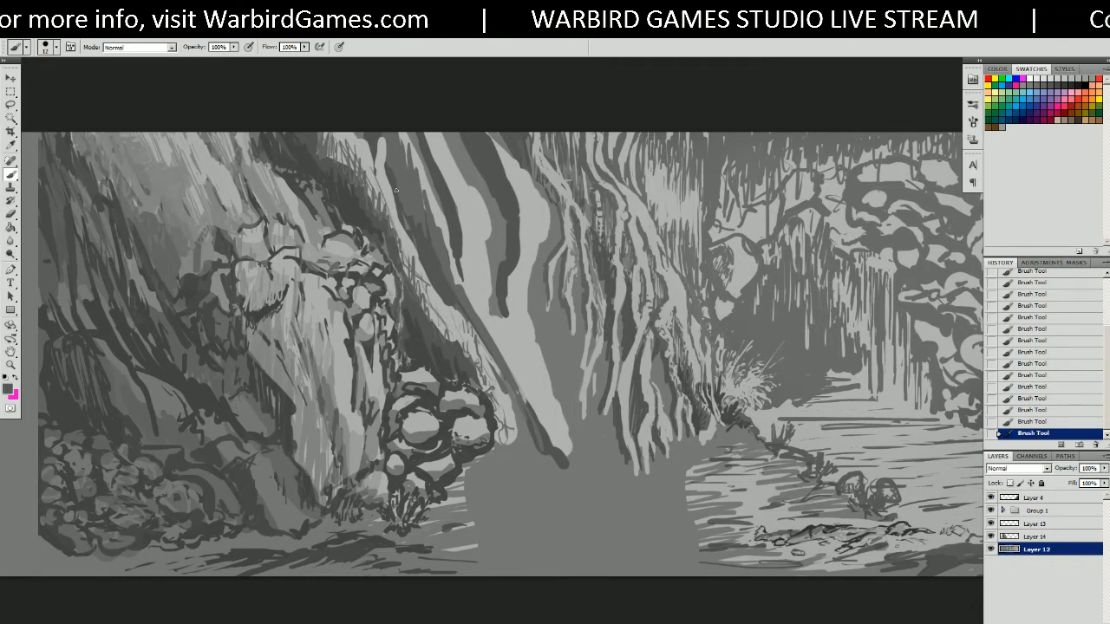
drag(379, 213, 376, 202)
drag(329, 150, 347, 164)
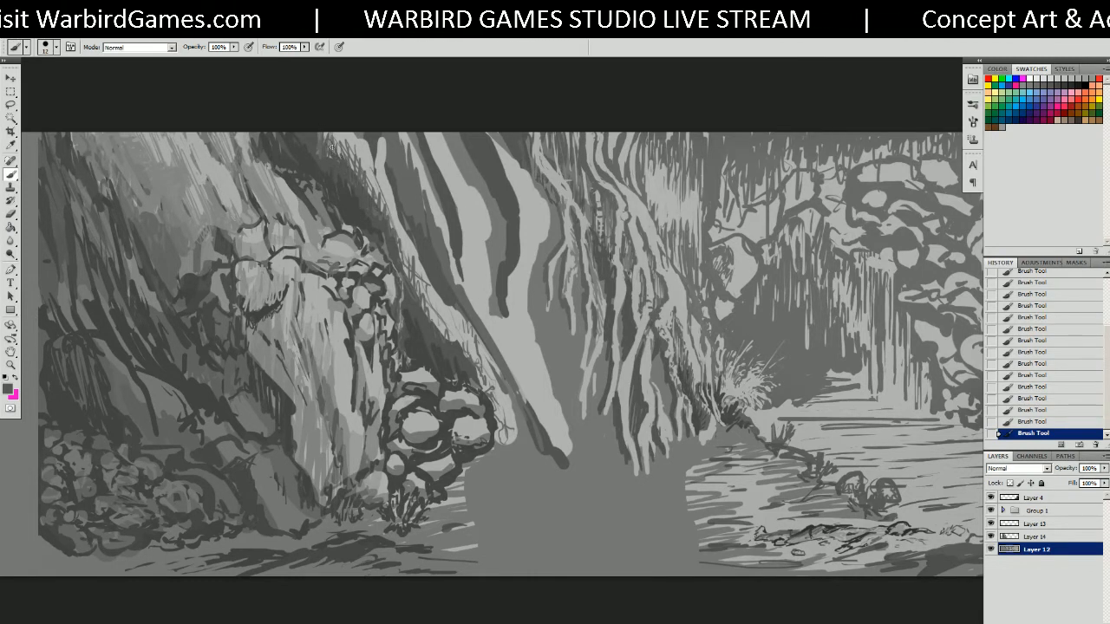
drag(423, 305, 450, 339)
drag(414, 282, 428, 311)
mouse_move(405, 263)
mouse_down()
mouse_move(418, 289)
mouse_move(414, 279)
mouse_up()
drag(398, 244, 411, 269)
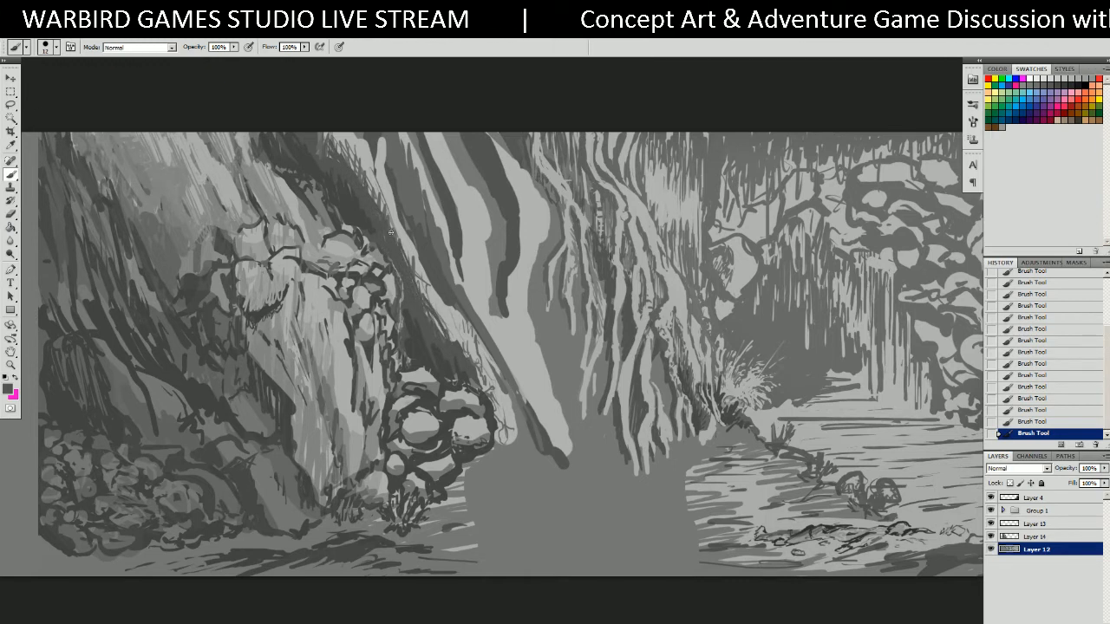
Add light grey highlights along the trunk, undoing and repainting one patch.
alt+click(380, 201)
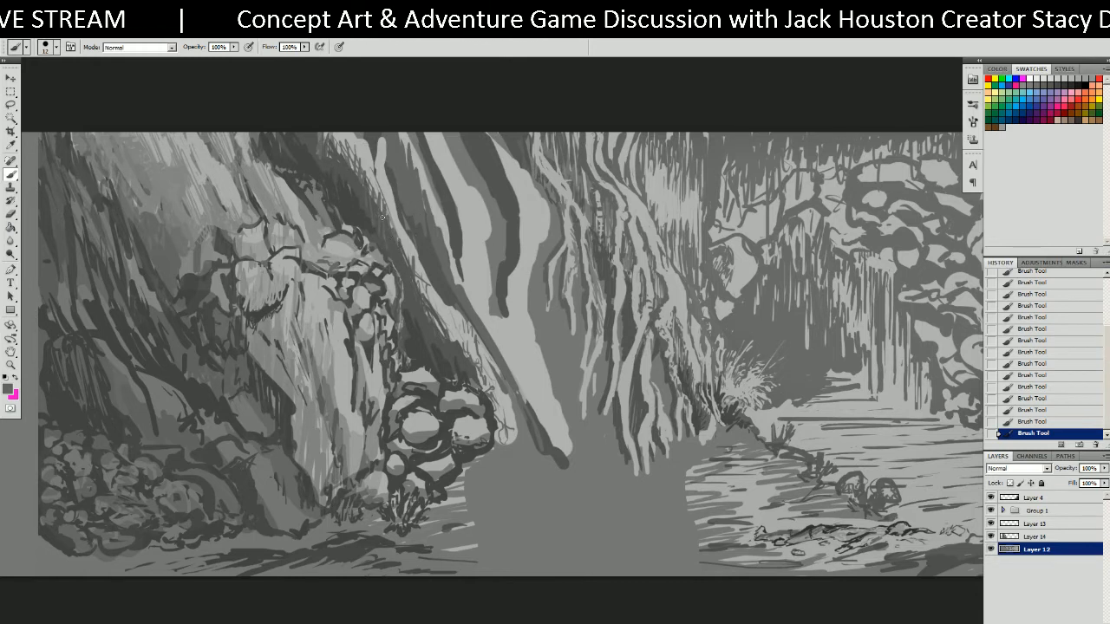
alt+click(420, 198)
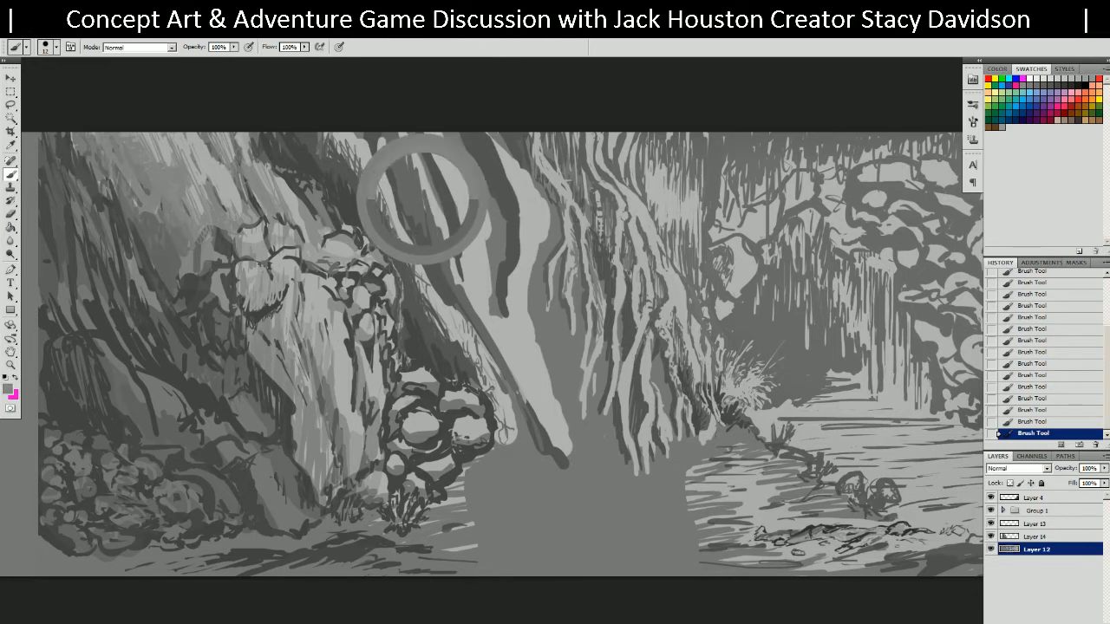
drag(369, 204, 317, 132)
mouse_move(335, 169)
mouse_down()
mouse_move(358, 215)
mouse_move(409, 252)
mouse_move(428, 334)
mouse_move(471, 382)
mouse_up()
alt+click(452, 324)
mouse_move(452, 342)
mouse_down()
mouse_move(386, 209)
mouse_move(342, 156)
mouse_move(386, 216)
mouse_move(347, 143)
mouse_move(385, 203)
mouse_up()
key(ctrl+z)
mouse_move(356, 158)
mouse_down()
mouse_move(343, 147)
mouse_move(375, 205)
mouse_up()
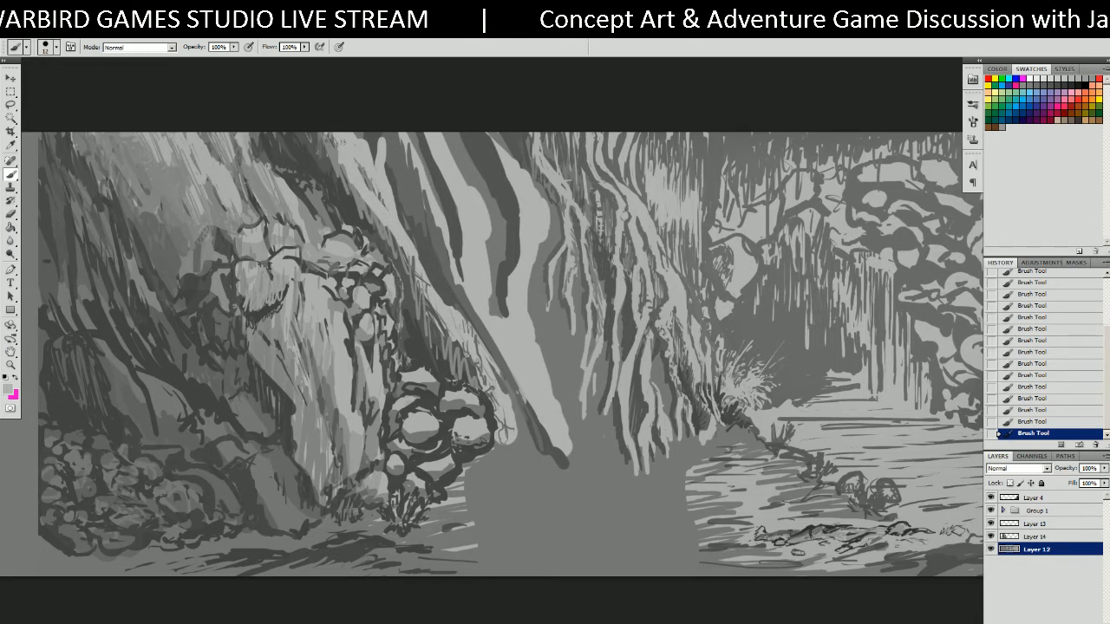
alt+click(368, 181)
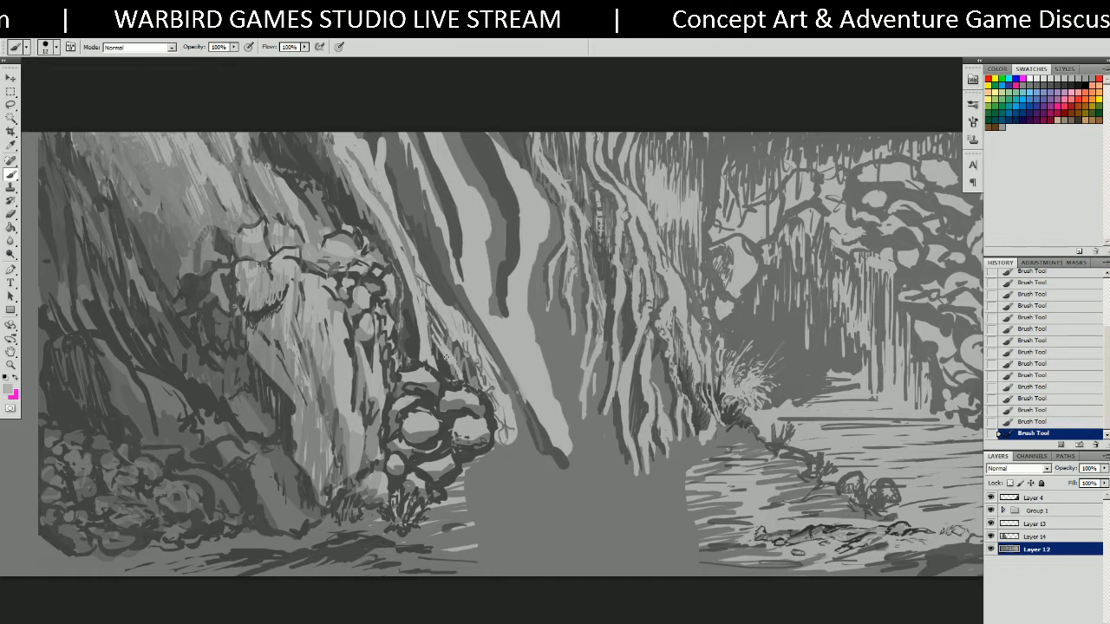
alt+click(426, 314)
alt+click(424, 313)
Paint thin dark strokes and light marks along the lower trunk edge by the roots, sampling greys.
alt+click(414, 334)
drag(423, 303, 432, 347)
alt+click(425, 312)
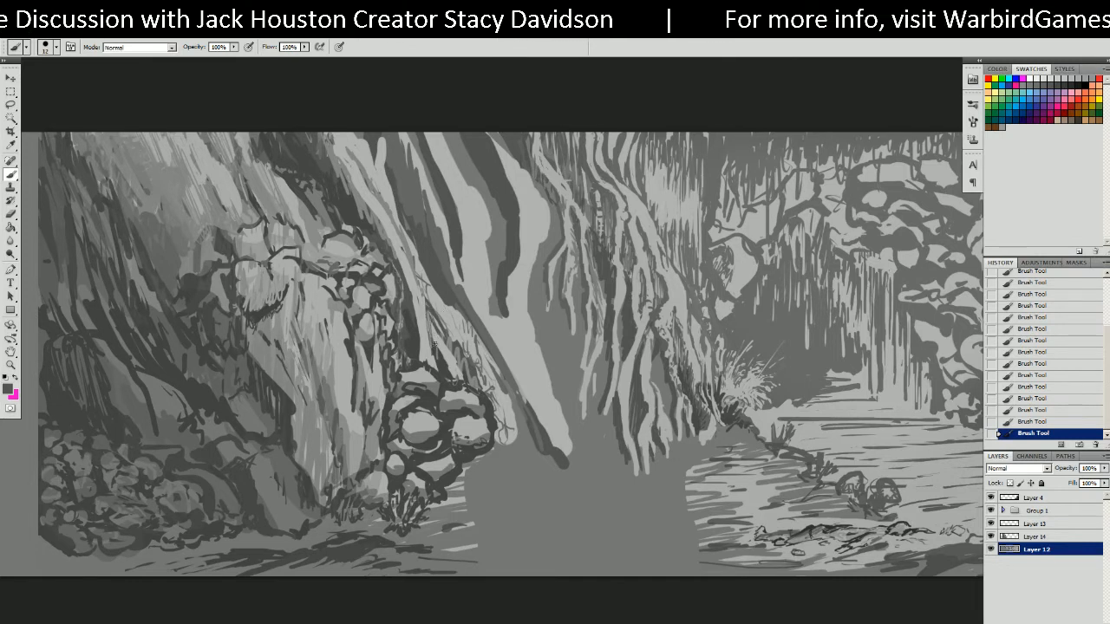
drag(445, 364, 458, 378)
alt+click(448, 341)
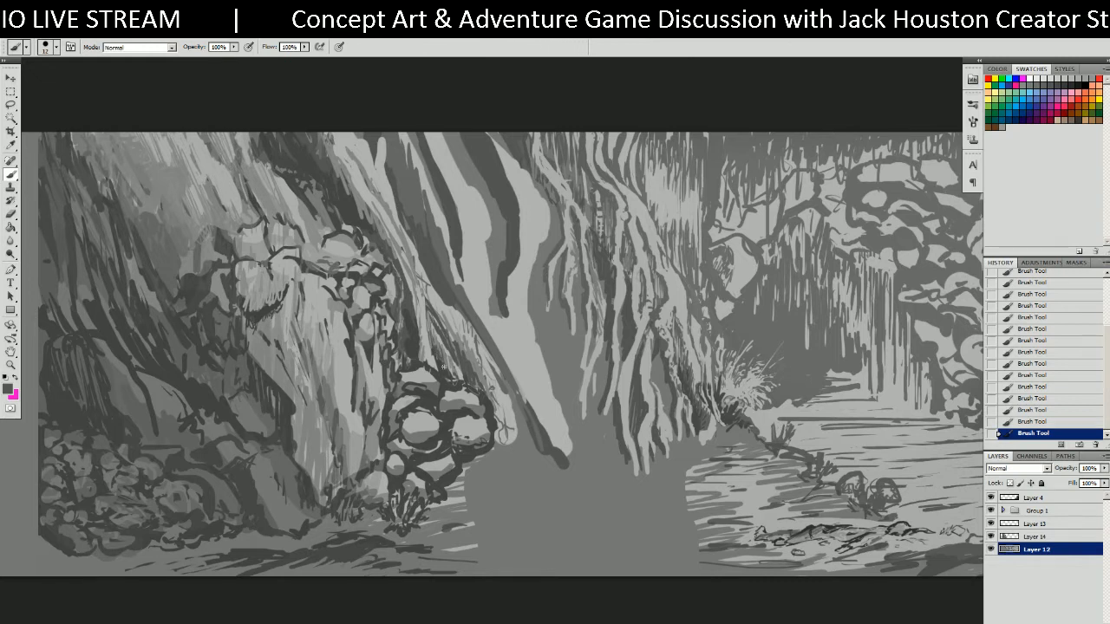
alt+click(439, 314)
drag(433, 319, 469, 383)
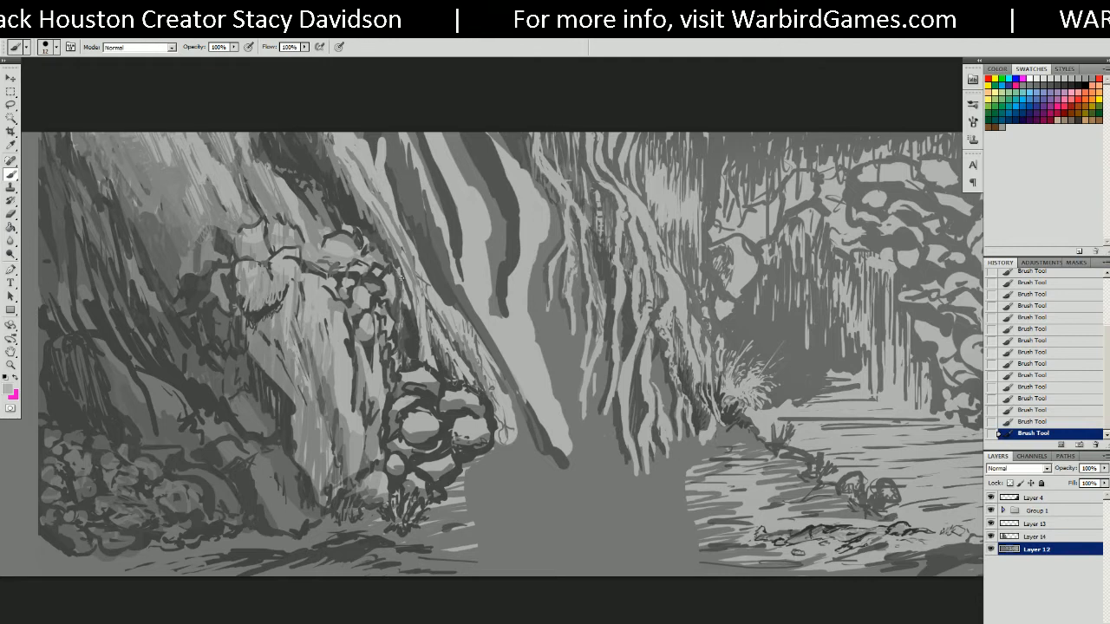
Layer light and faint dark grey strokes up the trunk edge toward its top.
mouse_move(423, 258)
mouse_down()
mouse_move(408, 194)
mouse_move(426, 249)
mouse_up()
drag(397, 183, 439, 287)
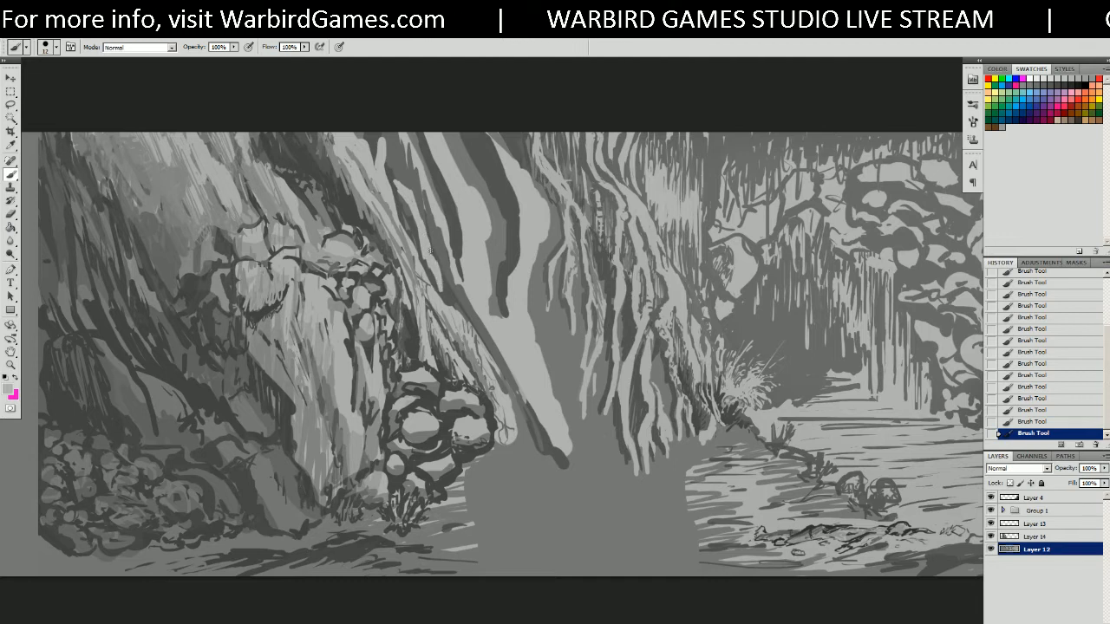
alt+click(388, 207)
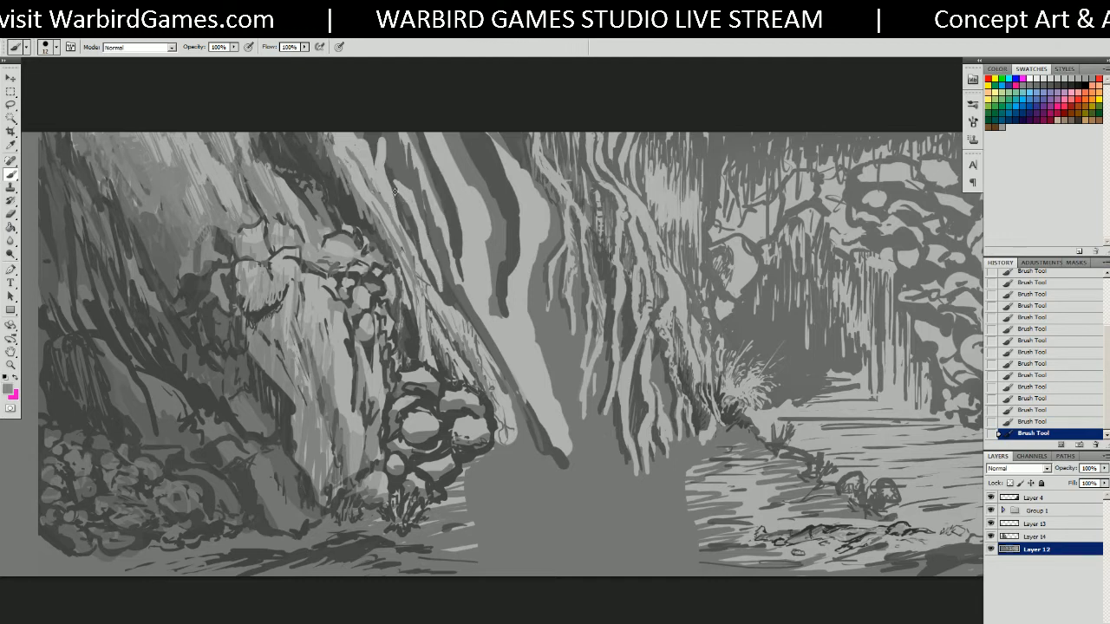
drag(399, 184, 438, 282)
mouse_move(416, 223)
mouse_down()
mouse_move(422, 257)
mouse_move(408, 208)
mouse_move(428, 260)
mouse_up()
alt+click(410, 220)
alt+click(380, 158)
drag(379, 131, 383, 165)
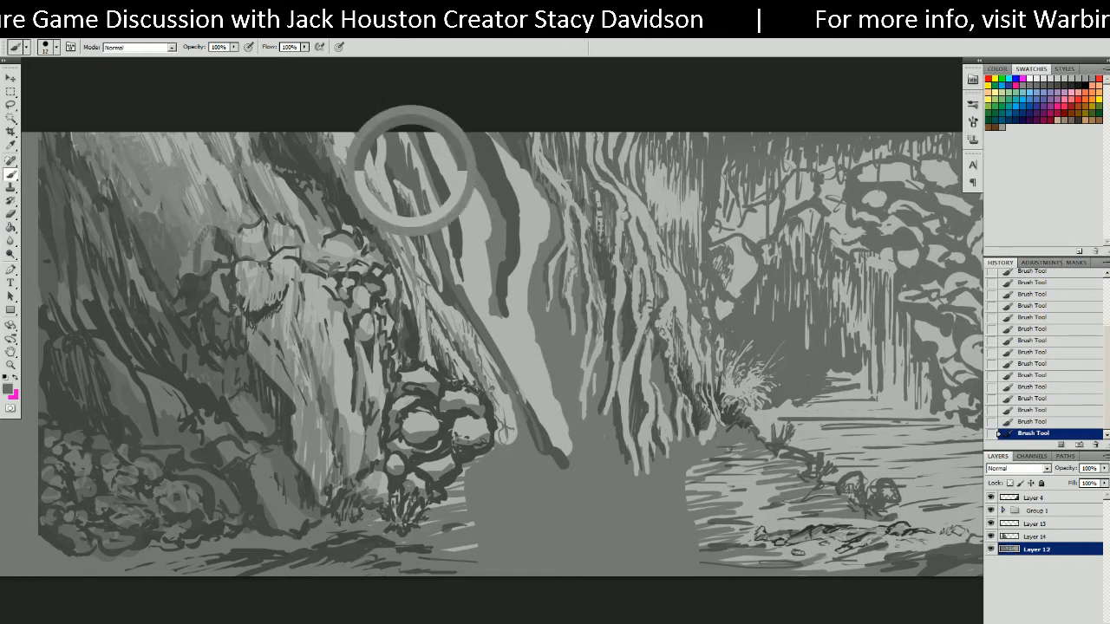
Paint dark vertical root strokes down the trunk's left edge and central trunk to its base.
mouse_move(458, 197)
mouse_down()
mouse_move(479, 306)
mouse_move(557, 438)
mouse_up()
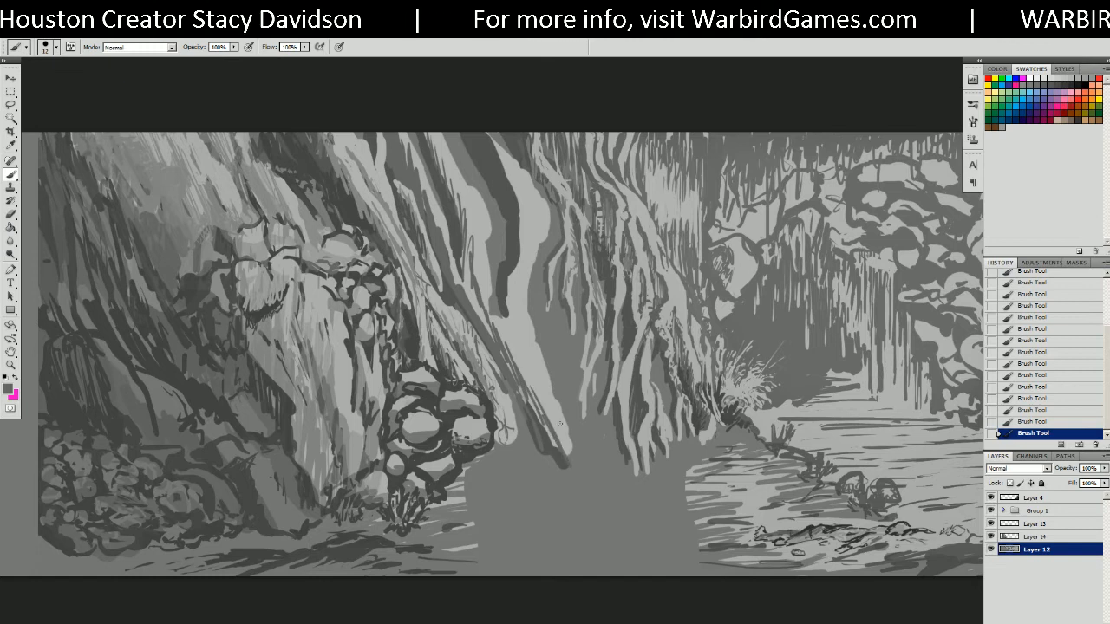
mouse_move(546, 362)
mouse_down()
mouse_move(524, 291)
mouse_move(543, 213)
mouse_move(515, 153)
mouse_up()
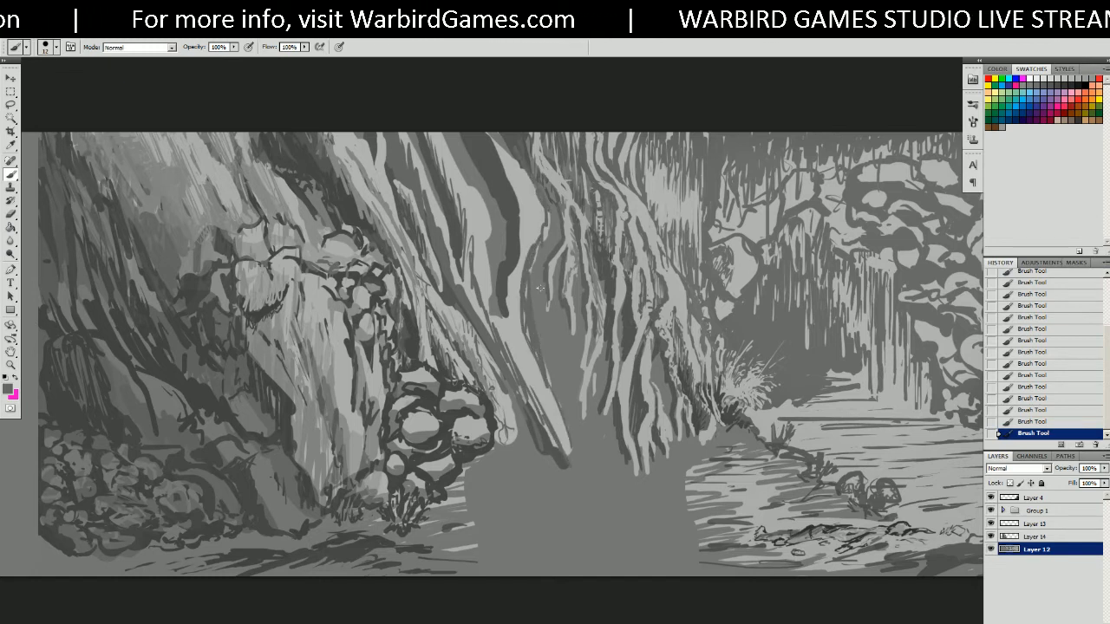
mouse_move(551, 230)
mouse_down()
mouse_move(537, 343)
mouse_move(550, 374)
mouse_move(558, 365)
mouse_up()
drag(560, 264, 564, 364)
mouse_move(555, 308)
mouse_down()
mouse_move(574, 404)
mouse_move(576, 343)
mouse_move(573, 434)
mouse_move(586, 466)
mouse_up()
drag(604, 375, 596, 428)
drag(598, 364, 593, 481)
drag(606, 423, 625, 484)
Shape the small rocks at the base with light grey fills and dark outlines.
mouse_move(572, 452)
mouse_down()
mouse_move(531, 449)
mouse_move(459, 475)
mouse_up()
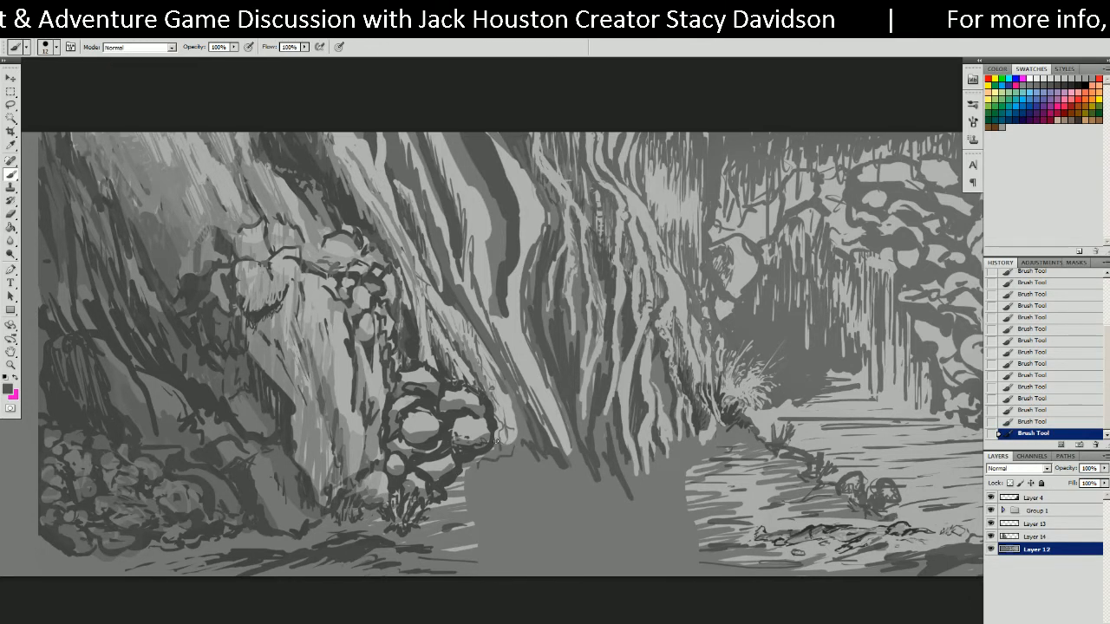
alt+click(476, 433)
mouse_move(476, 457)
mouse_down()
mouse_move(503, 461)
mouse_move(450, 475)
mouse_move(494, 493)
mouse_move(530, 487)
mouse_move(516, 459)
mouse_up()
alt+click(451, 475)
mouse_move(466, 486)
mouse_down()
mouse_move(480, 493)
mouse_move(549, 473)
mouse_move(535, 460)
mouse_up()
mouse_move(536, 459)
mouse_down()
mouse_move(555, 471)
mouse_move(526, 449)
mouse_move(517, 407)
mouse_move(525, 435)
mouse_move(505, 423)
mouse_move(530, 428)
mouse_move(491, 390)
mouse_move(518, 420)
mouse_move(500, 428)
mouse_move(516, 425)
mouse_move(532, 449)
mouse_up()
alt+click(505, 461)
alt+click(487, 425)
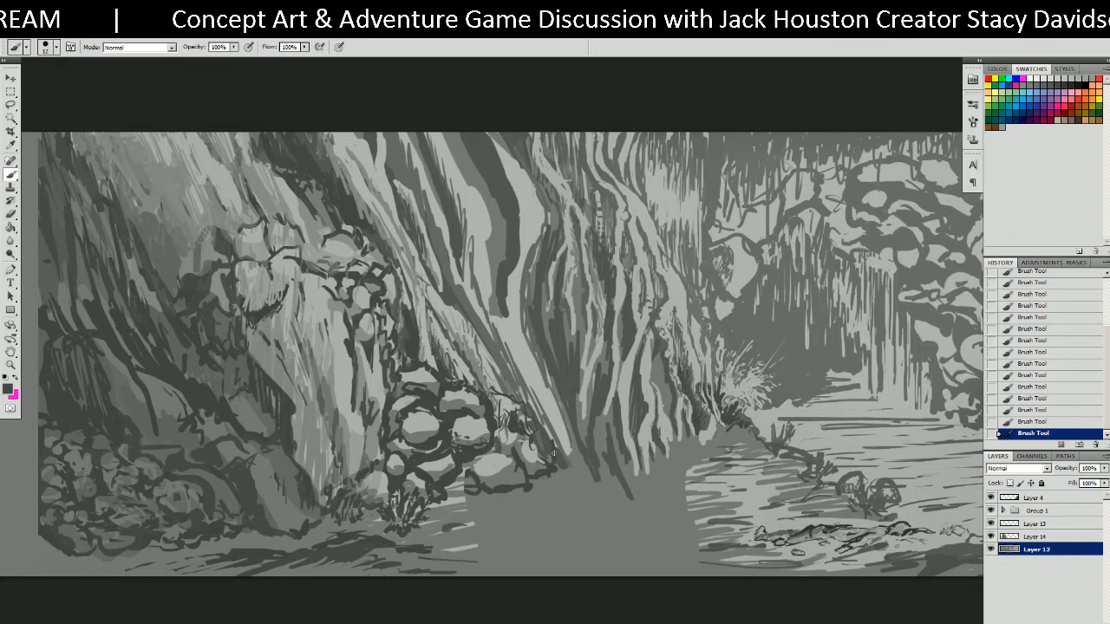
alt+click(538, 456)
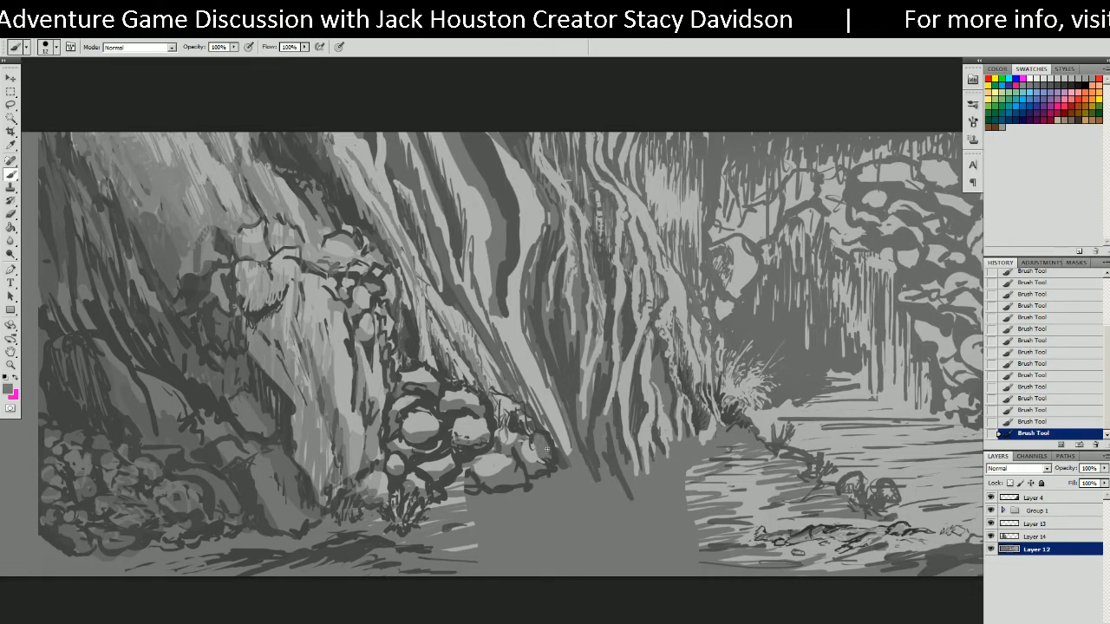
alt+click(534, 448)
alt+click(540, 459)
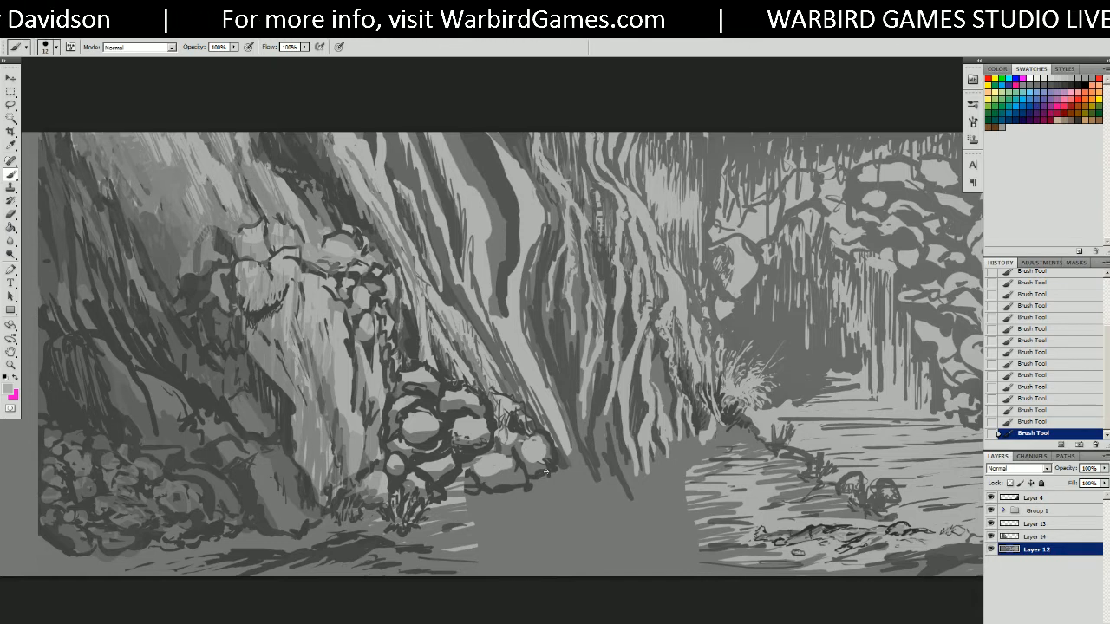
alt+click(531, 454)
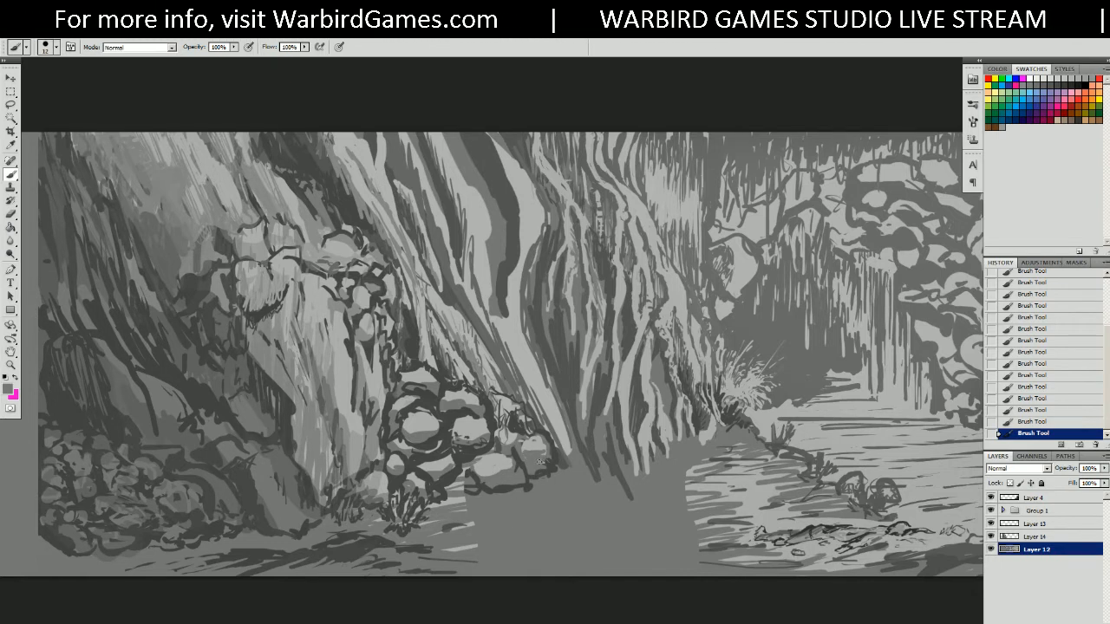
alt+click(539, 453)
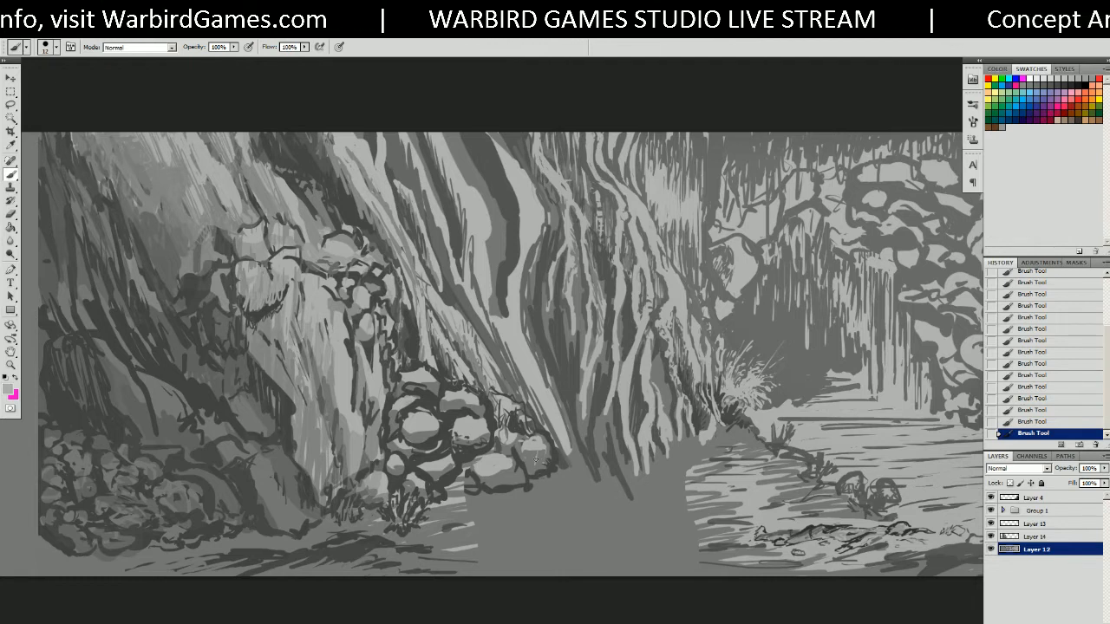
alt+click(532, 473)
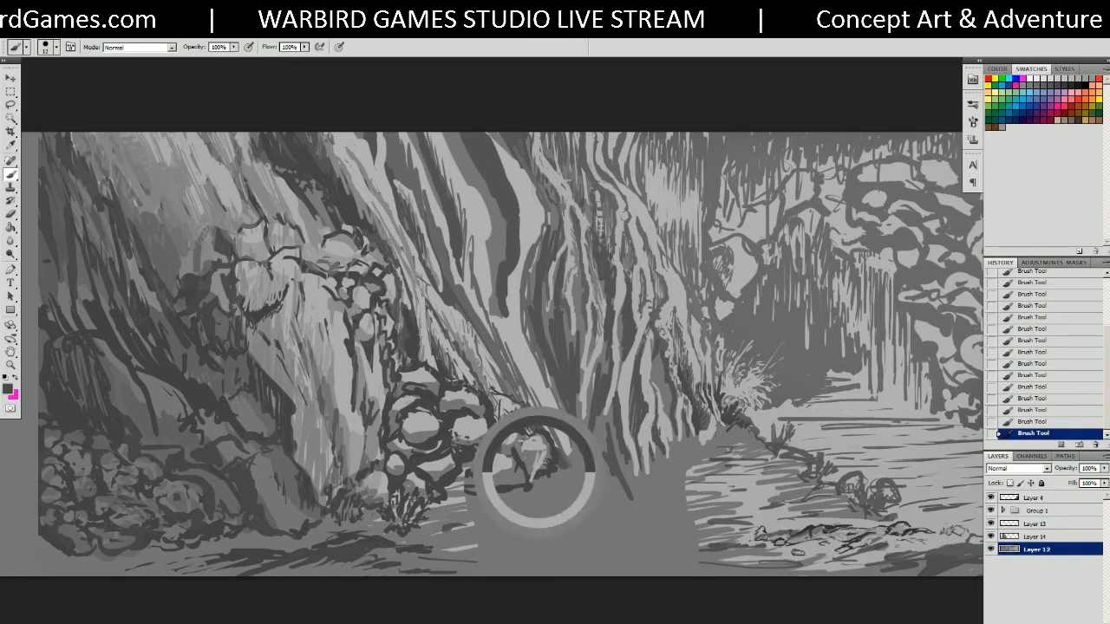
alt+click(541, 452)
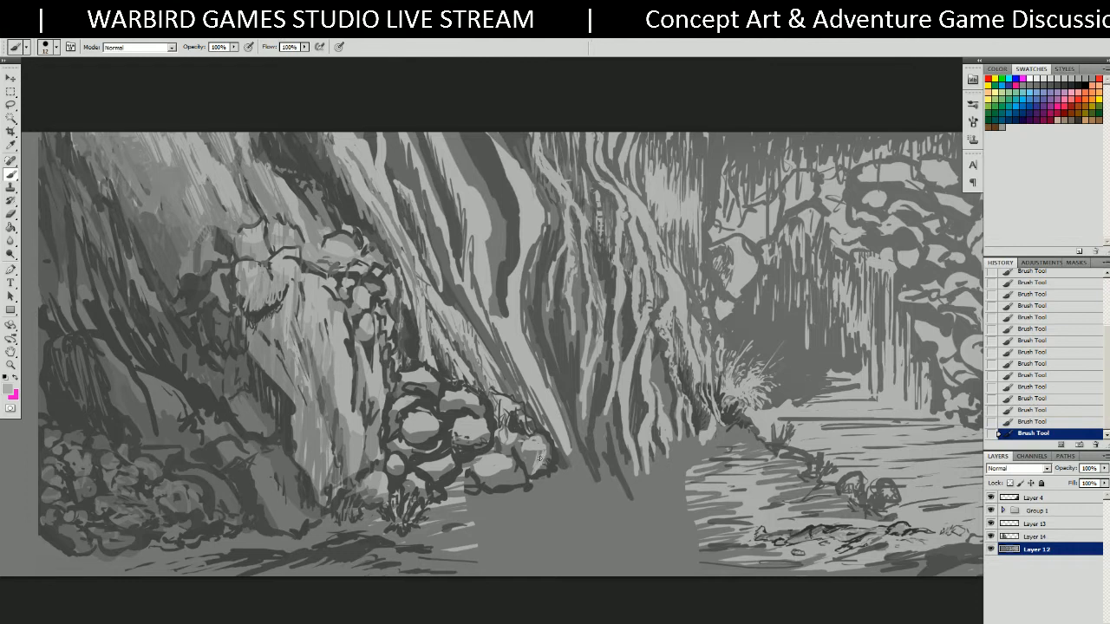
alt+click(534, 446)
alt+click(538, 453)
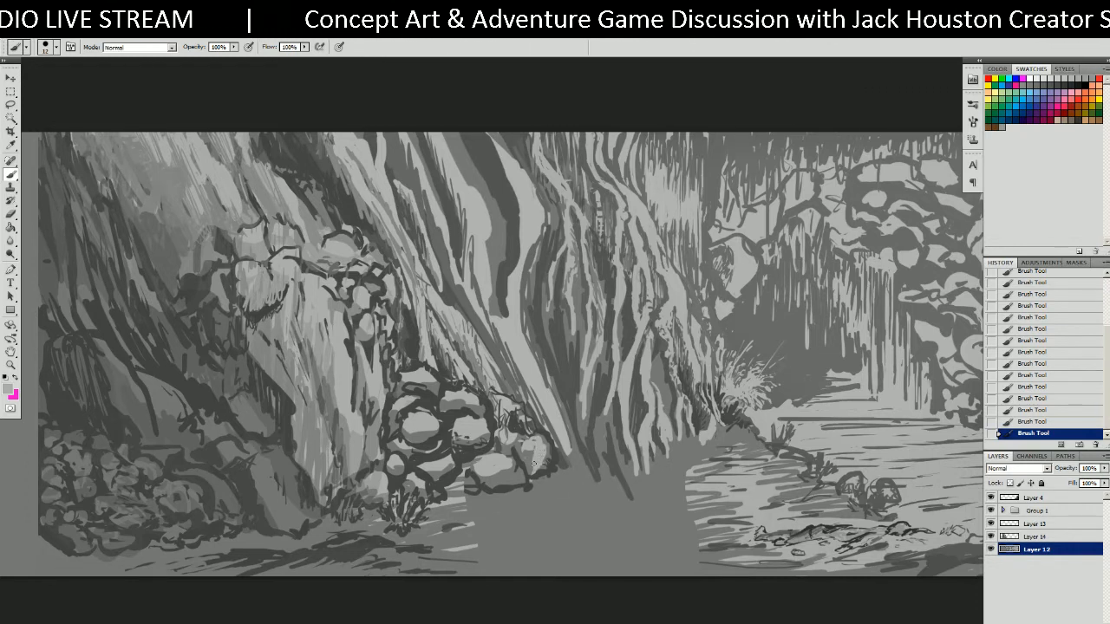
alt+click(533, 464)
alt+click(544, 452)
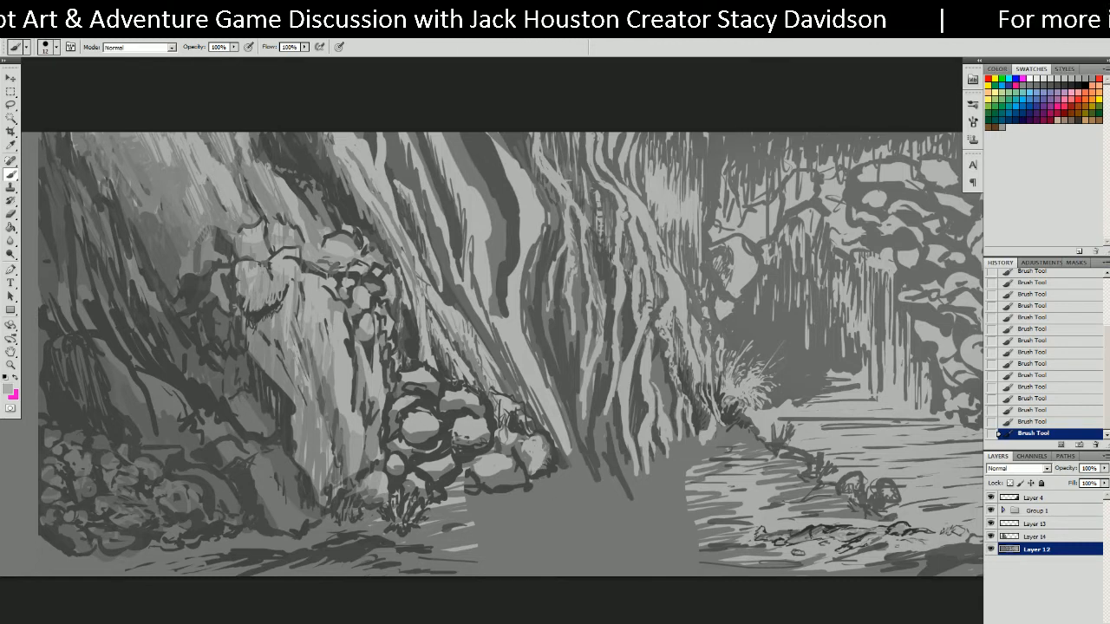
alt+click(538, 465)
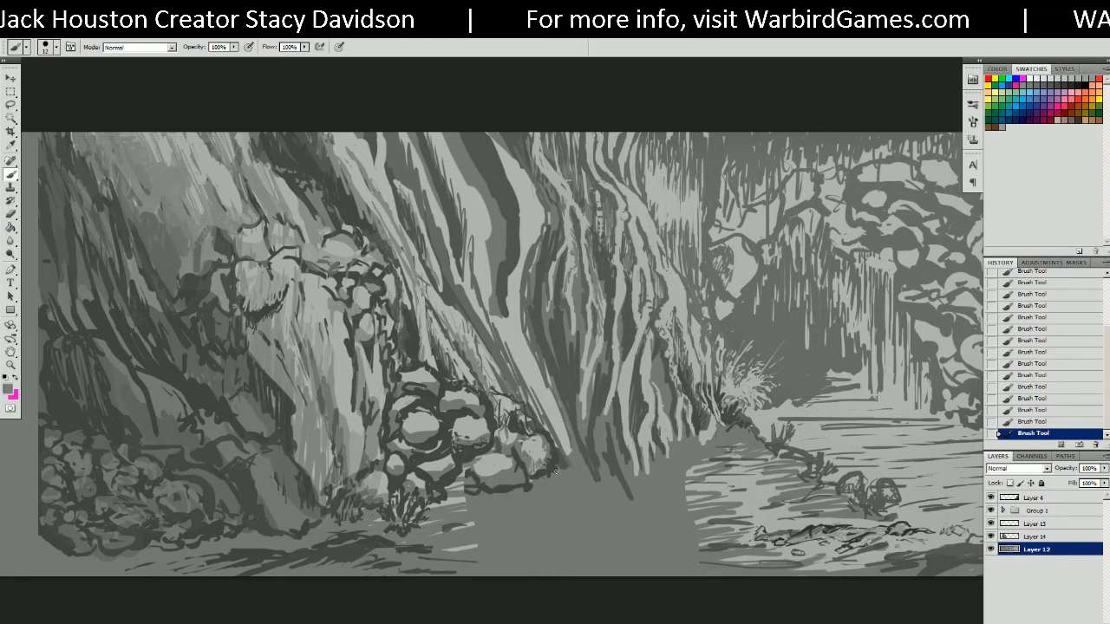
alt+click(495, 463)
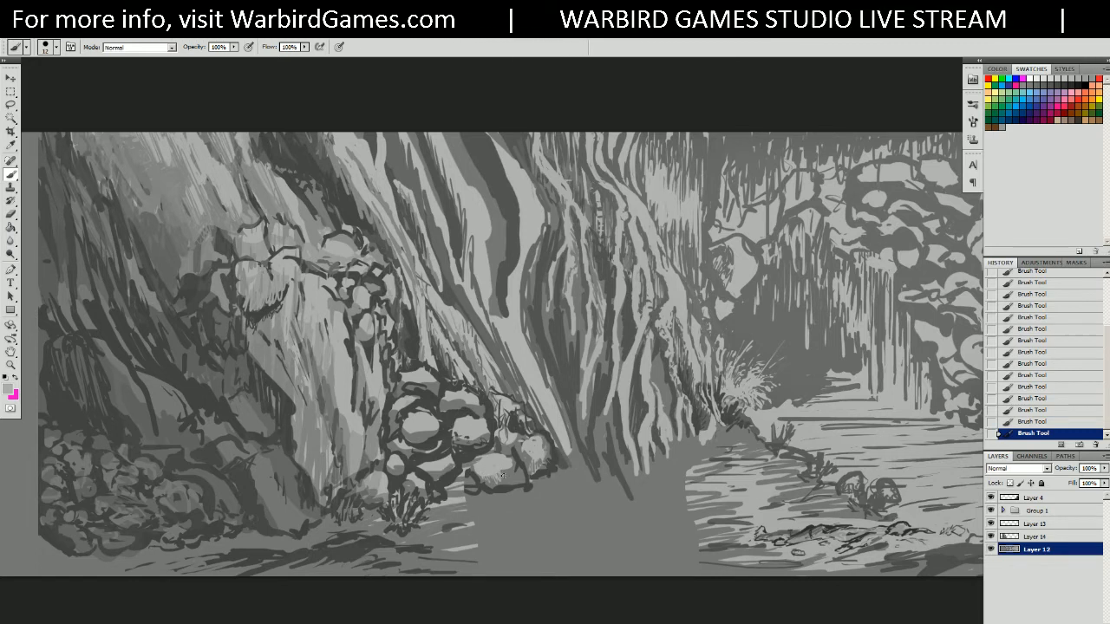
alt+click(519, 480)
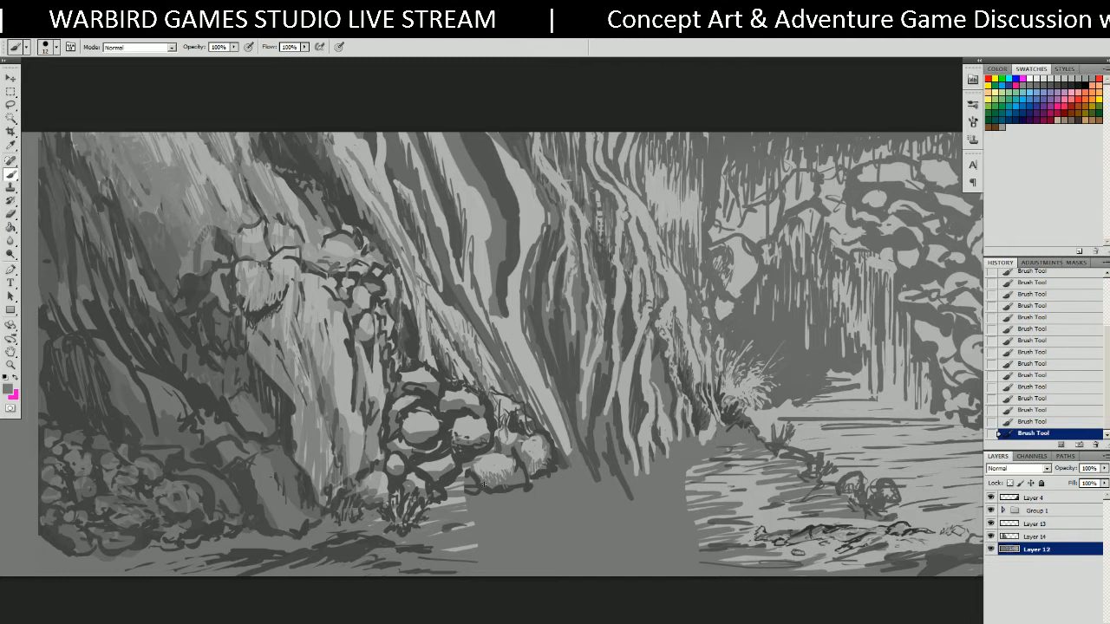
alt+click(512, 488)
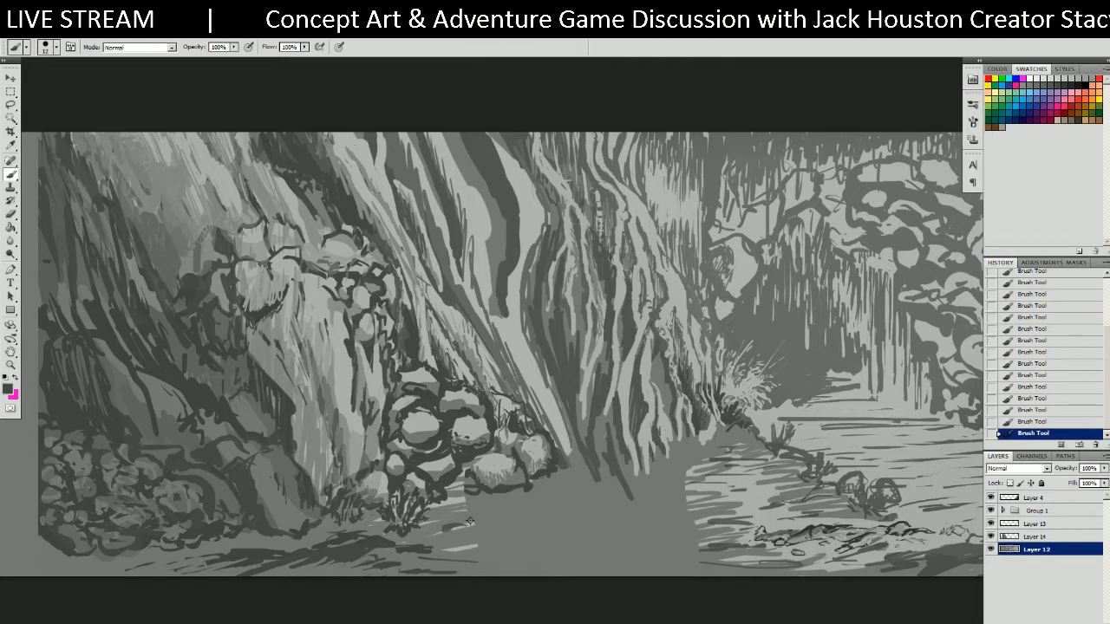
alt+click(503, 505)
Paint thin light-grey horizontal streaks across the water just below the rocks.
alt+click(450, 502)
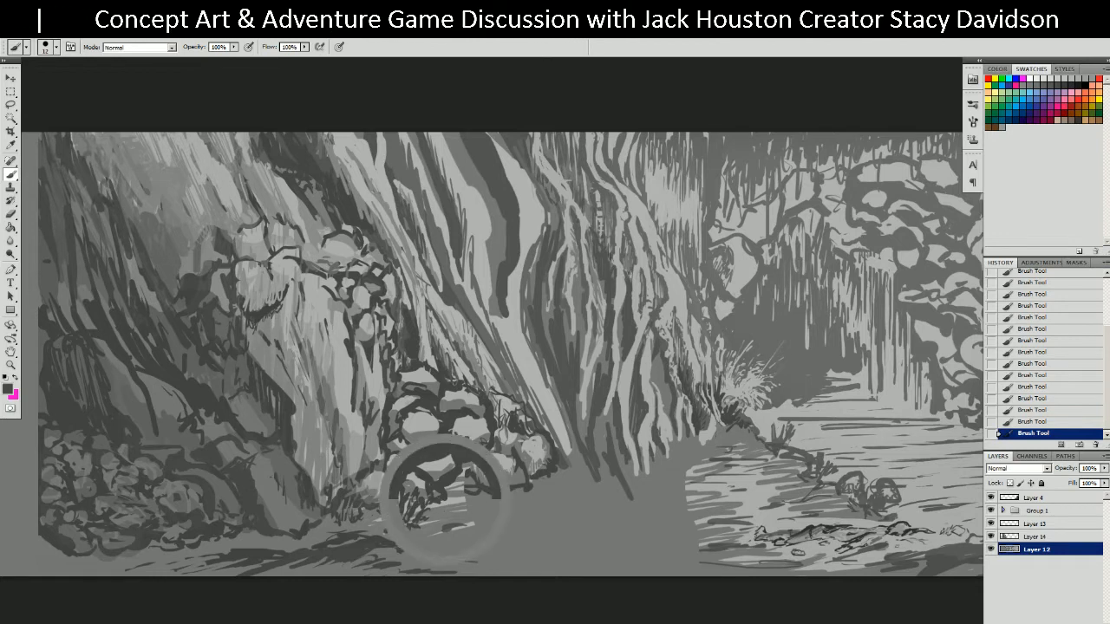
drag(453, 505, 531, 498)
drag(446, 502, 551, 501)
drag(469, 519, 596, 502)
drag(477, 537, 595, 528)
mouse_move(477, 545)
mouse_down()
mouse_move(560, 534)
mouse_move(545, 543)
mouse_up()
drag(488, 521, 630, 515)
alt+click(469, 547)
drag(510, 542, 539, 538)
drag(520, 512, 569, 509)
drag(465, 500, 594, 497)
drag(499, 516, 593, 517)
drag(475, 532, 621, 527)
Extend the light streaks across the dark water toward the right bank and bottom edge.
drag(551, 481, 627, 482)
drag(527, 487, 678, 493)
drag(560, 508, 649, 505)
drag(522, 519, 655, 517)
drag(613, 483, 717, 474)
mouse_move(669, 465)
mouse_down()
mouse_move(737, 460)
mouse_move(744, 446)
mouse_up()
drag(620, 510, 723, 490)
drag(589, 514, 708, 502)
drag(665, 497, 719, 503)
drag(529, 529, 710, 524)
drag(653, 528, 730, 541)
drag(546, 538, 670, 532)
drag(555, 556, 667, 538)
drag(561, 566, 718, 549)
mouse_move(531, 560)
mouse_down()
mouse_move(693, 548)
mouse_move(573, 536)
mouse_up()
Knock back some water streaks and the lower-middle ground with sampled darker greys.
alt+click(720, 550)
drag(655, 534, 541, 549)
drag(590, 541, 682, 536)
mouse_move(692, 551)
mouse_down()
mouse_move(714, 543)
mouse_move(614, 542)
mouse_up()
mouse_move(521, 541)
mouse_down()
mouse_move(478, 560)
mouse_move(473, 539)
mouse_up()
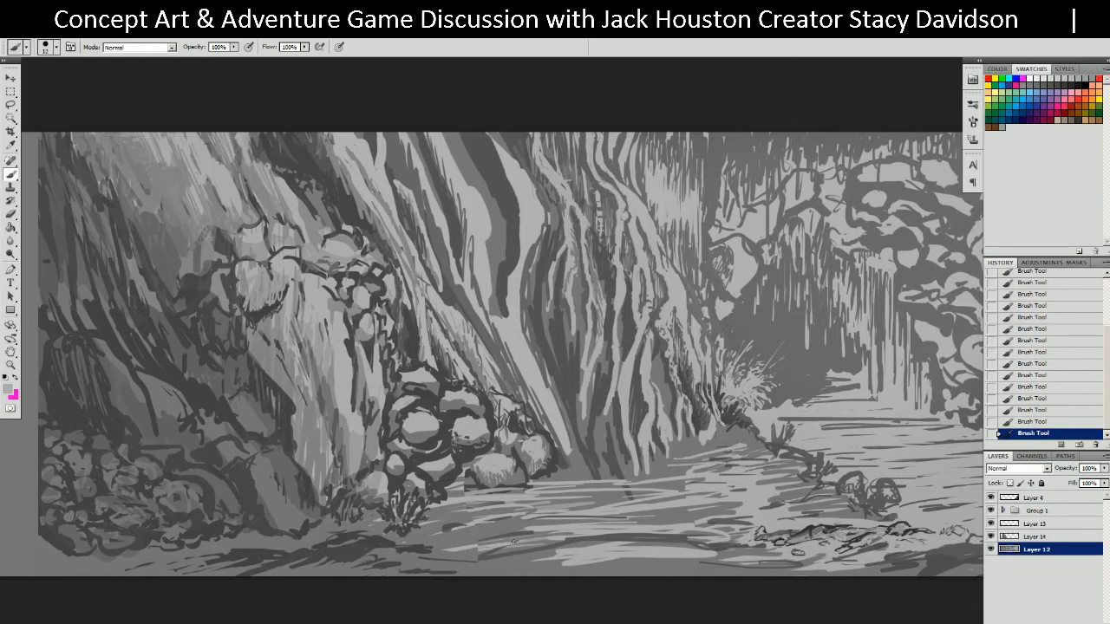
alt+click(647, 471)
mouse_move(624, 490)
mouse_down()
mouse_move(638, 495)
mouse_move(548, 507)
mouse_move(790, 533)
mouse_up()
alt+click(612, 485)
alt+click(615, 497)
mouse_move(659, 549)
mouse_down()
mouse_move(756, 526)
mouse_move(780, 495)
mouse_move(711, 477)
mouse_move(680, 502)
mouse_move(554, 526)
mouse_move(615, 482)
mouse_move(674, 548)
mouse_move(834, 509)
mouse_move(739, 512)
mouse_move(694, 472)
mouse_move(646, 472)
mouse_move(624, 511)
mouse_move(720, 485)
mouse_move(559, 512)
mouse_move(763, 455)
mouse_move(777, 405)
mouse_up()
drag(689, 442, 678, 434)
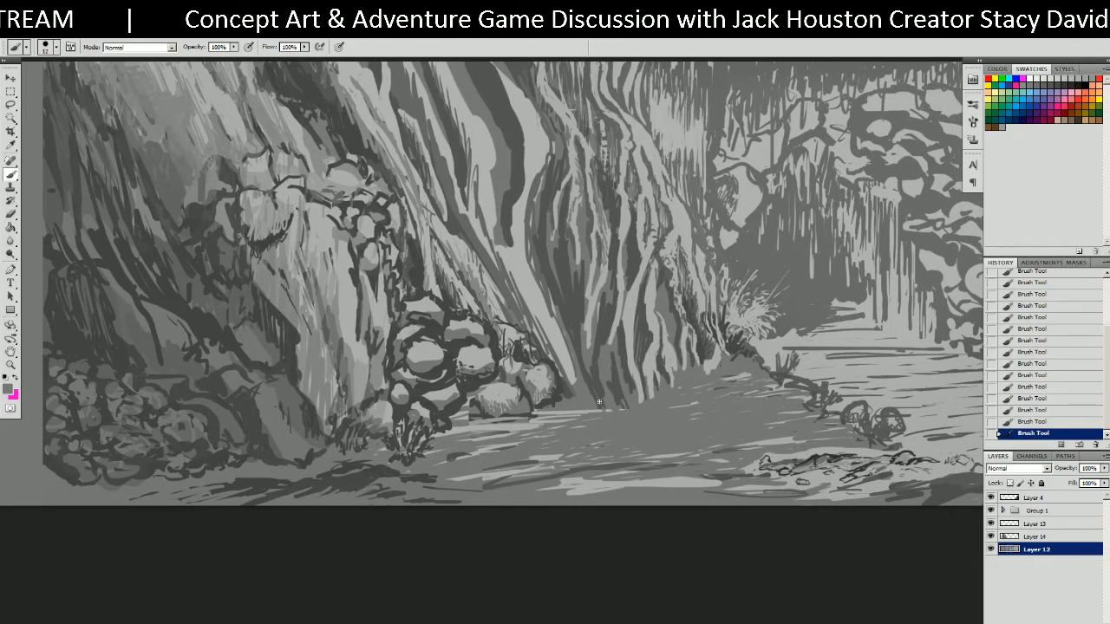
Brush a dark diagonal shadow across the ground at the big tree's base, sampling nearby greys.
drag(550, 416, 581, 413)
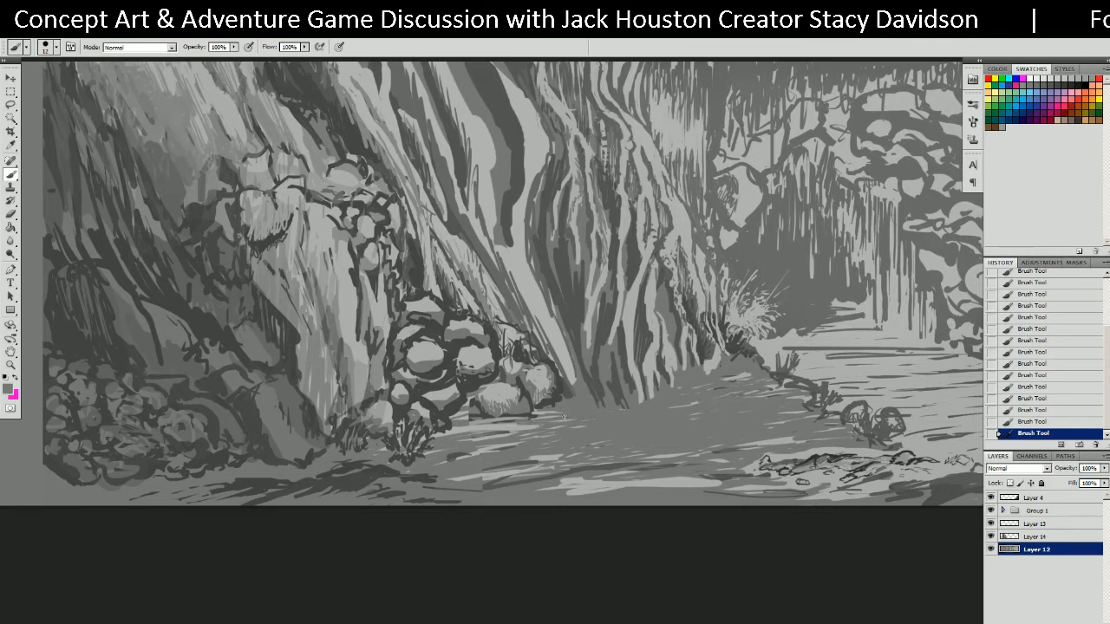
alt+click(613, 385)
mouse_move(586, 415)
mouse_down()
mouse_move(655, 405)
mouse_move(679, 378)
mouse_move(714, 366)
mouse_up()
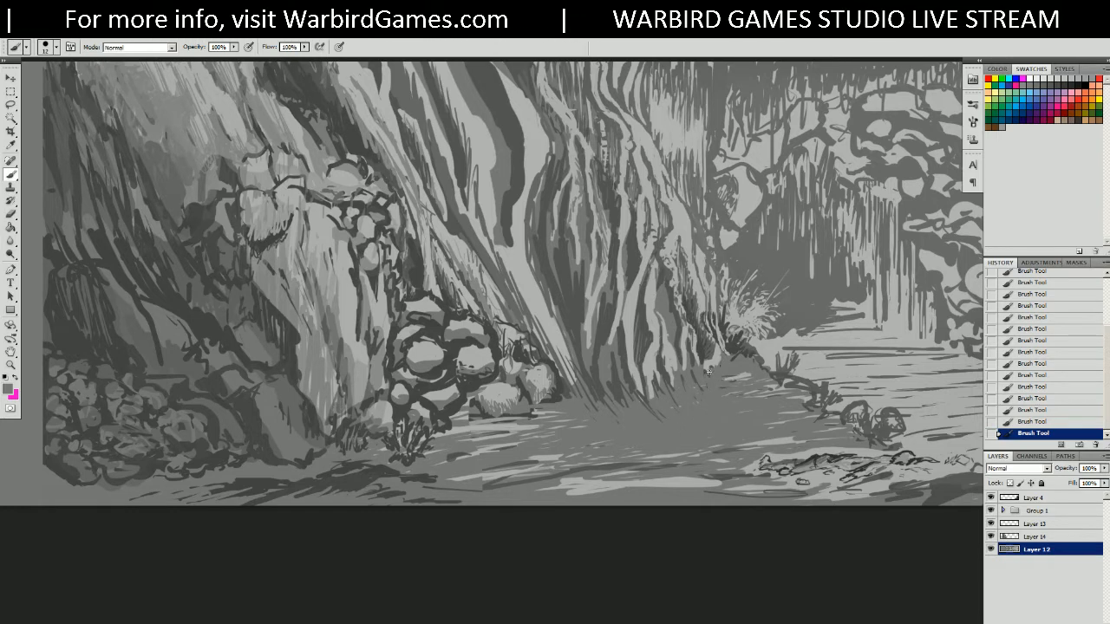
alt+click(709, 372)
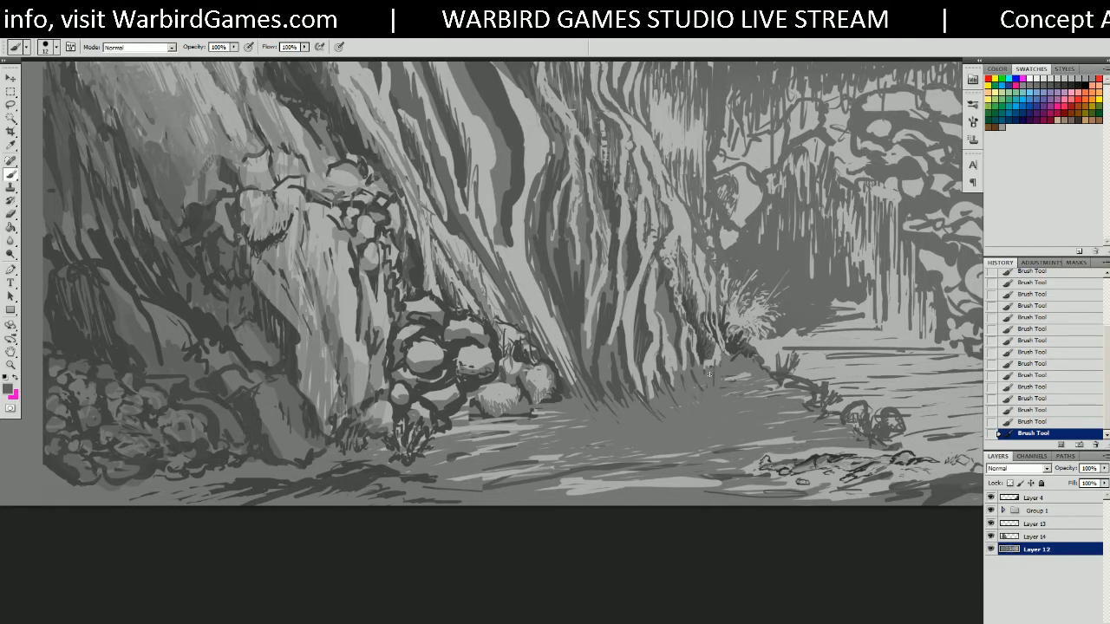
alt+click(707, 376)
alt+click(704, 379)
alt+click(712, 395)
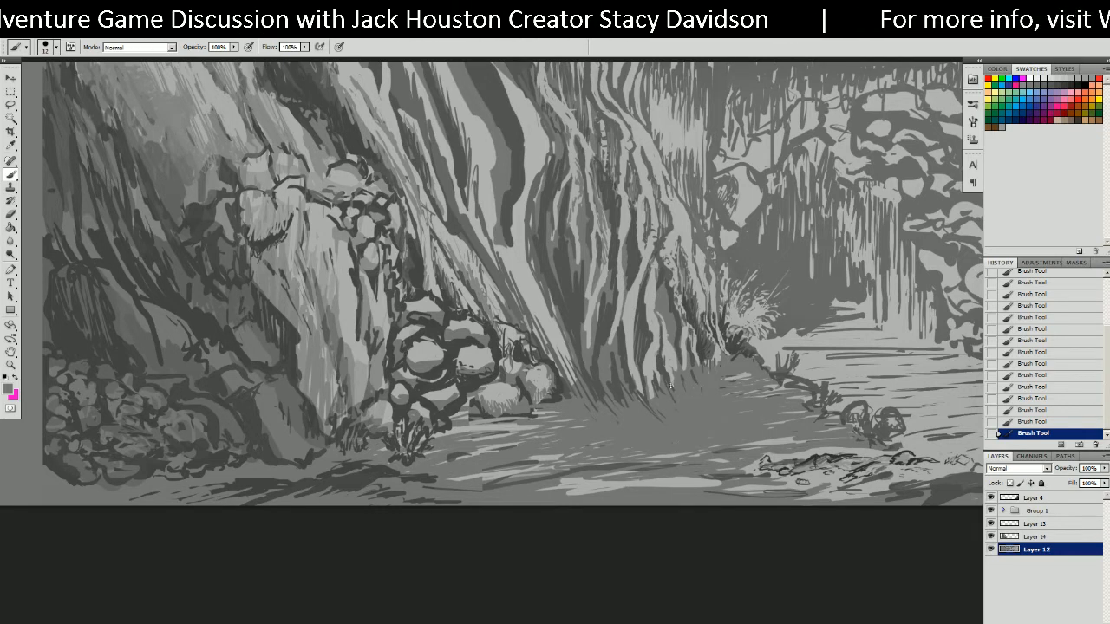
Pan the canvas to bring the painting's right side into view.
drag(590, 257, 594, 341)
mouse_move(489, 329)
mouse_down()
mouse_move(560, 327)
mouse_move(454, 322)
mouse_up()
mouse_move(579, 352)
mouse_down()
mouse_move(498, 364)
mouse_move(557, 312)
mouse_move(553, 335)
mouse_up()
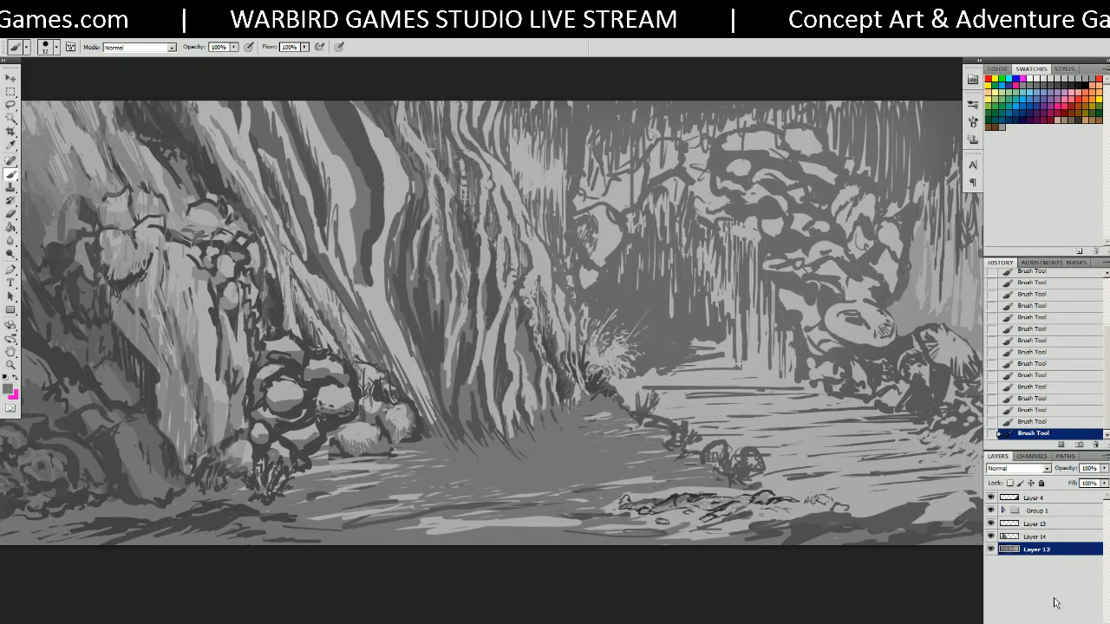
Add a new empty Layer 15 and move it below Group 1.
click(1087, 498)
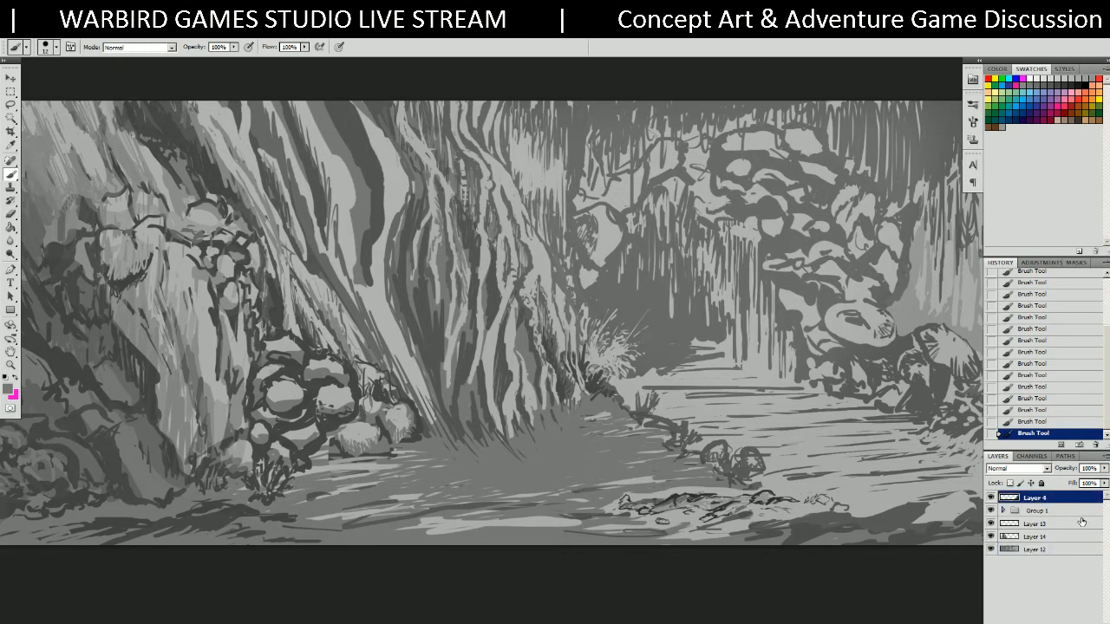
click(1078, 513)
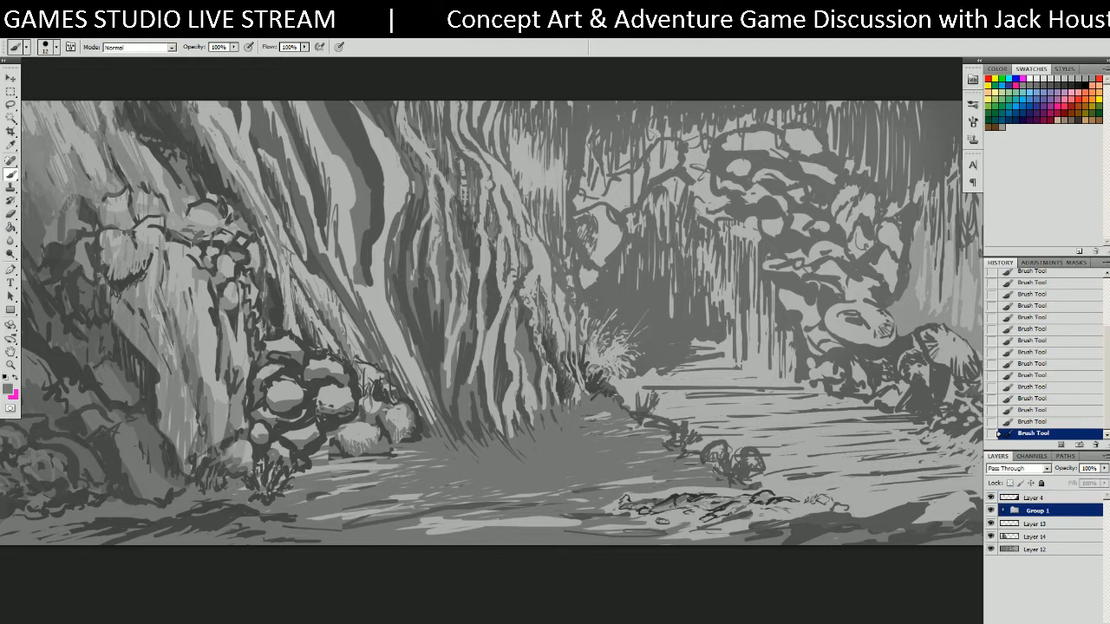
click(1077, 623)
drag(1071, 514, 1072, 530)
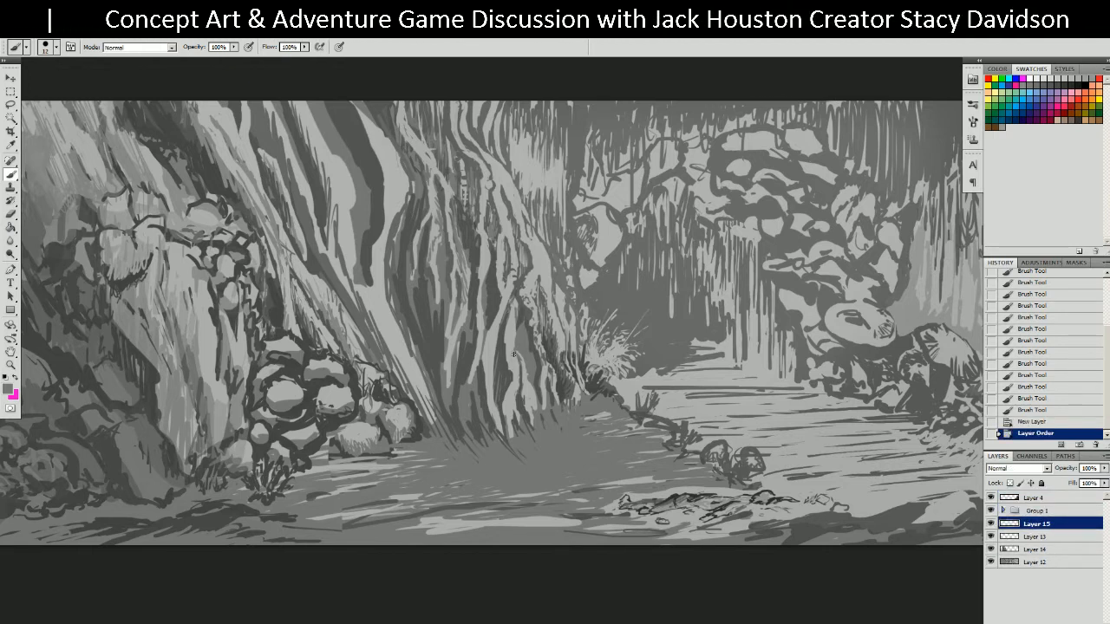
Make a small rectangular selection at the trunk base and paint inside it.
key(m)
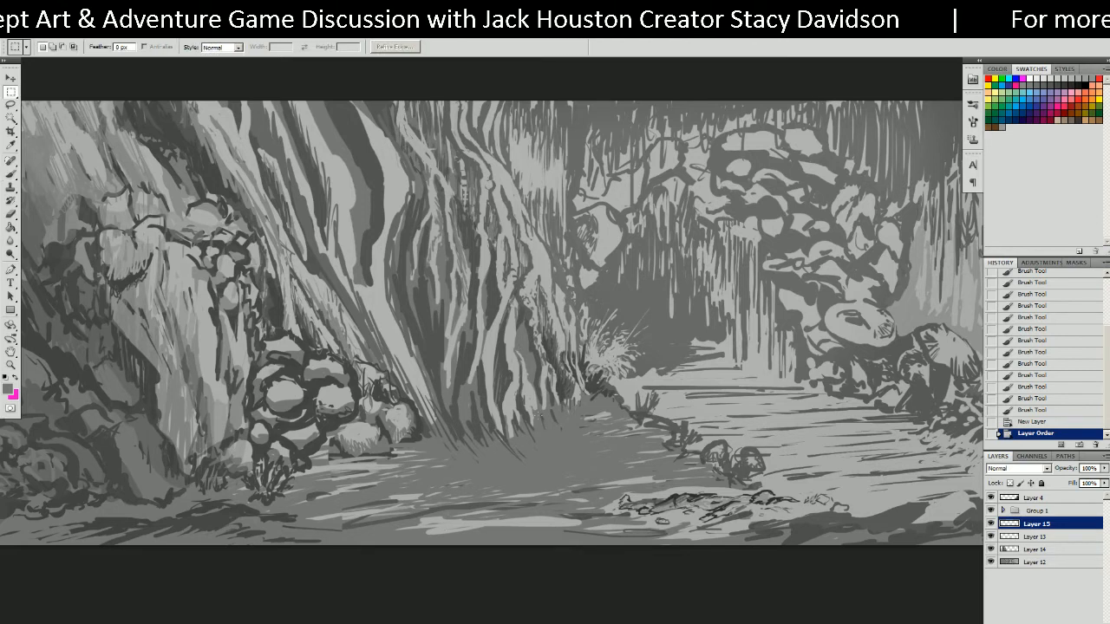
drag(509, 358, 527, 424)
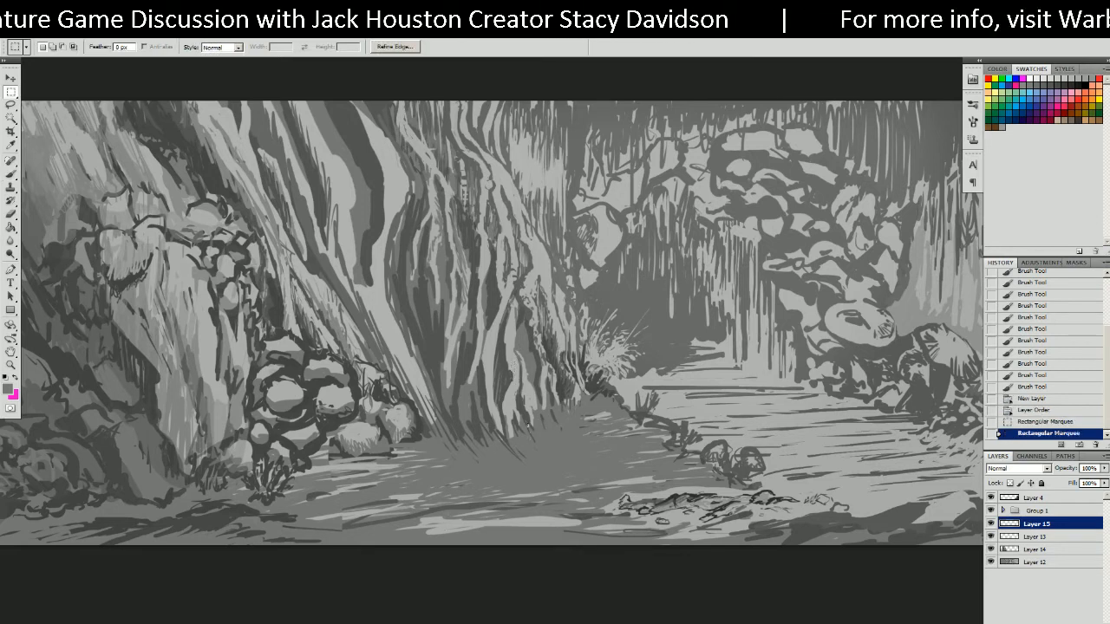
key(b)
drag(523, 374, 525, 386)
key(m)
click(529, 385)
key(b)
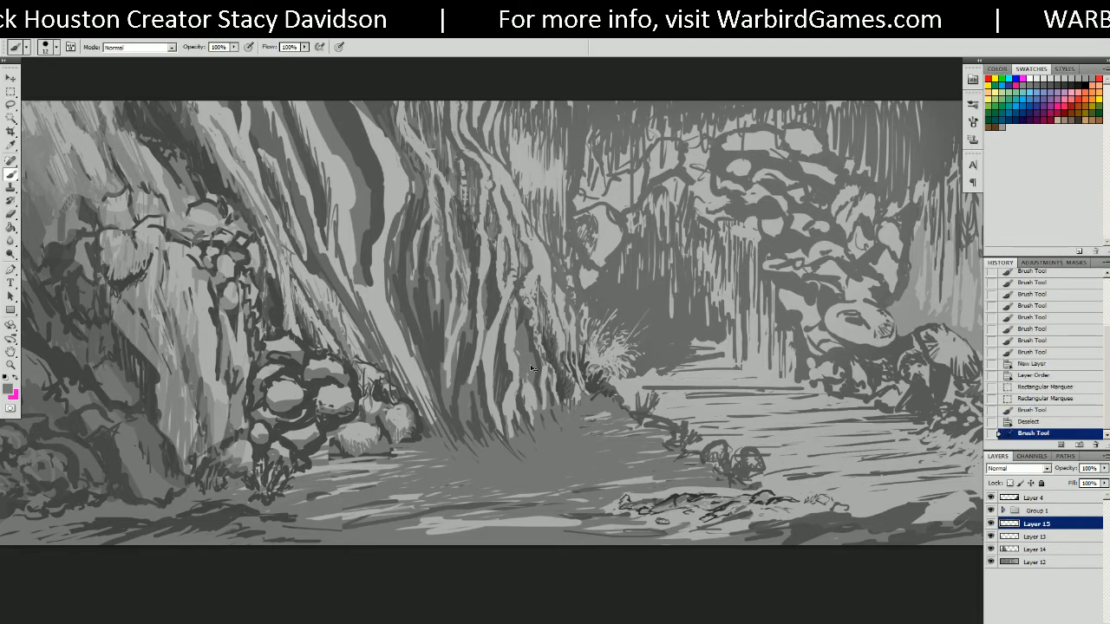
Paint light grey marks and scribbles to form the pale door panel.
alt+click(589, 276)
drag(525, 331, 568, 334)
key(ctrl+z)
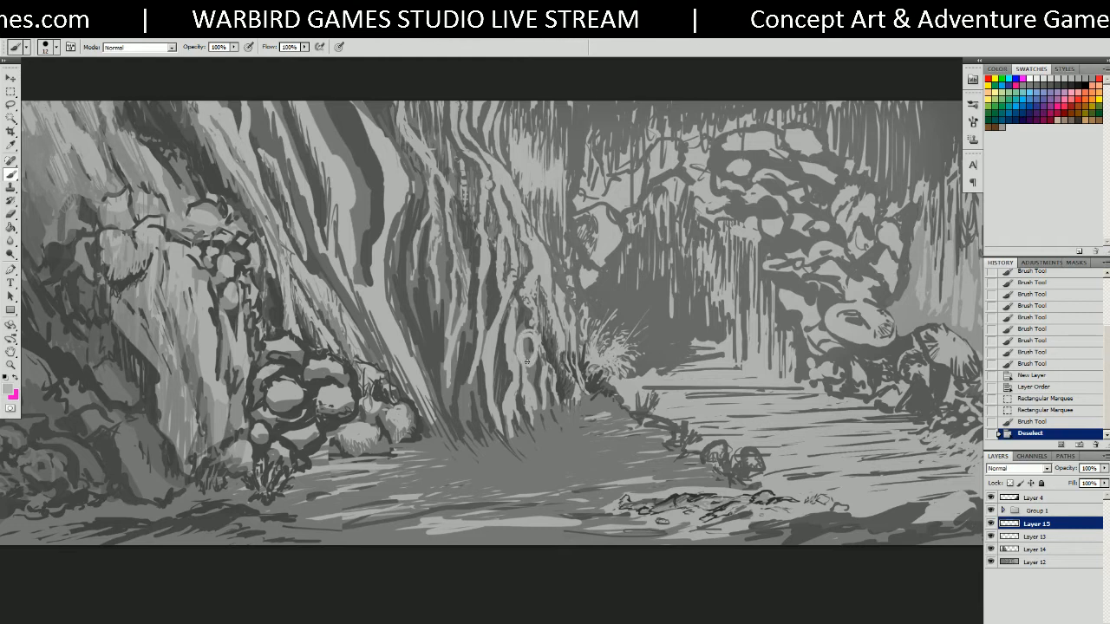
click(532, 347)
mouse_move(511, 328)
mouse_down()
mouse_move(541, 325)
mouse_move(518, 325)
mouse_move(500, 387)
mouse_move(543, 393)
mouse_move(546, 322)
mouse_up()
mouse_move(555, 375)
mouse_down()
mouse_move(556, 395)
mouse_move(531, 373)
mouse_move(546, 351)
mouse_move(521, 372)
mouse_up()
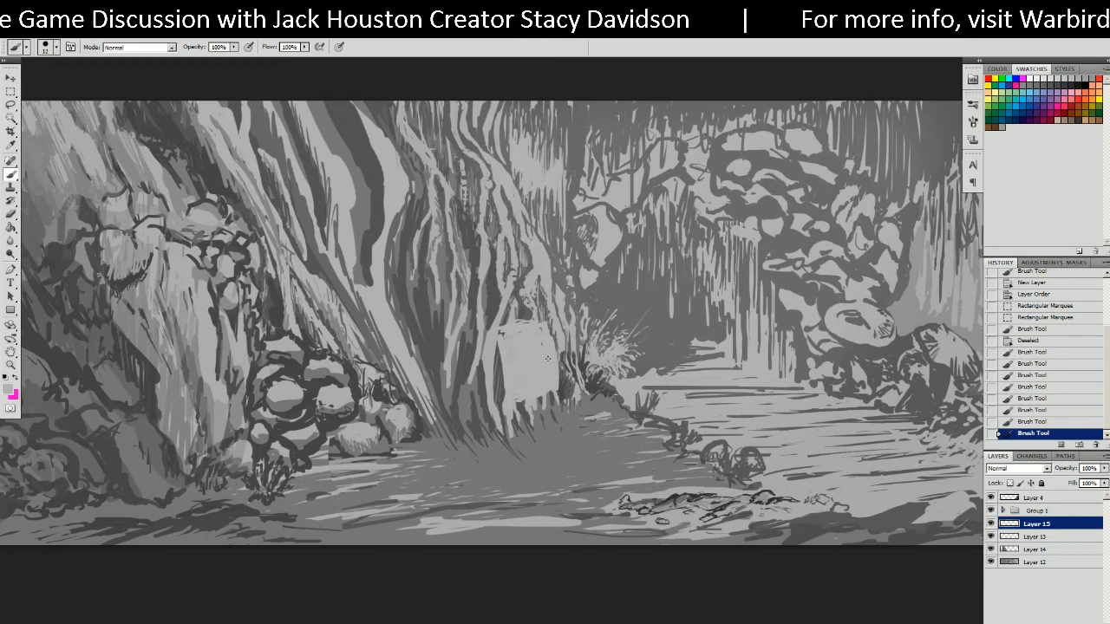
click(541, 322)
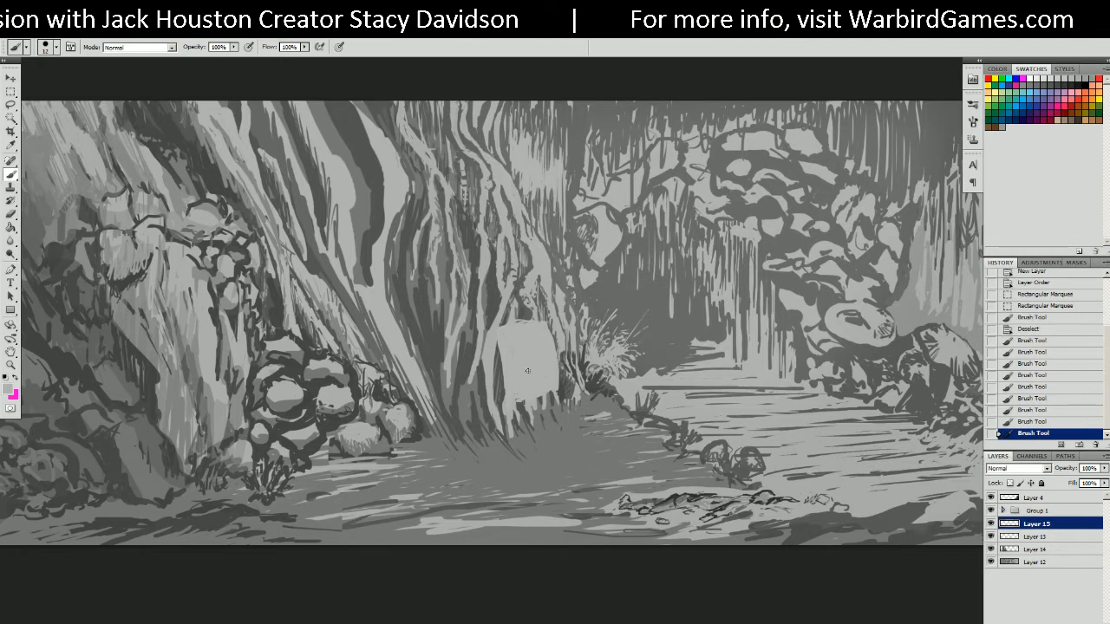
Darken the door panel's left edge and corners, then add a new empty layer above Layer 15.
drag(511, 401, 523, 397)
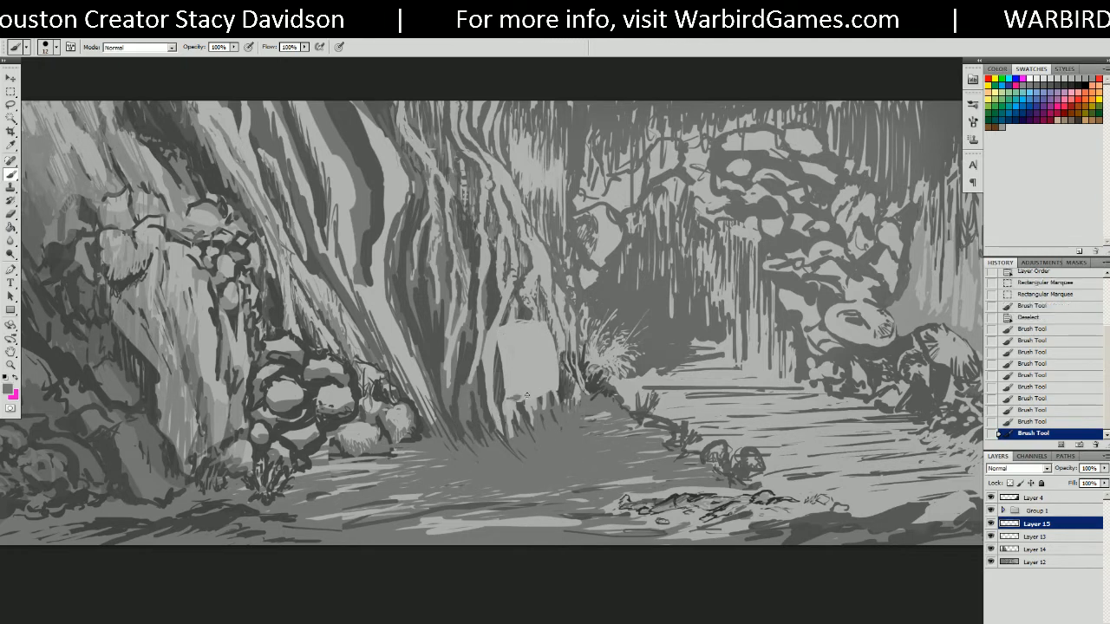
drag(510, 335, 522, 403)
mouse_move(494, 328)
mouse_down()
mouse_move(510, 352)
mouse_move(510, 396)
mouse_up()
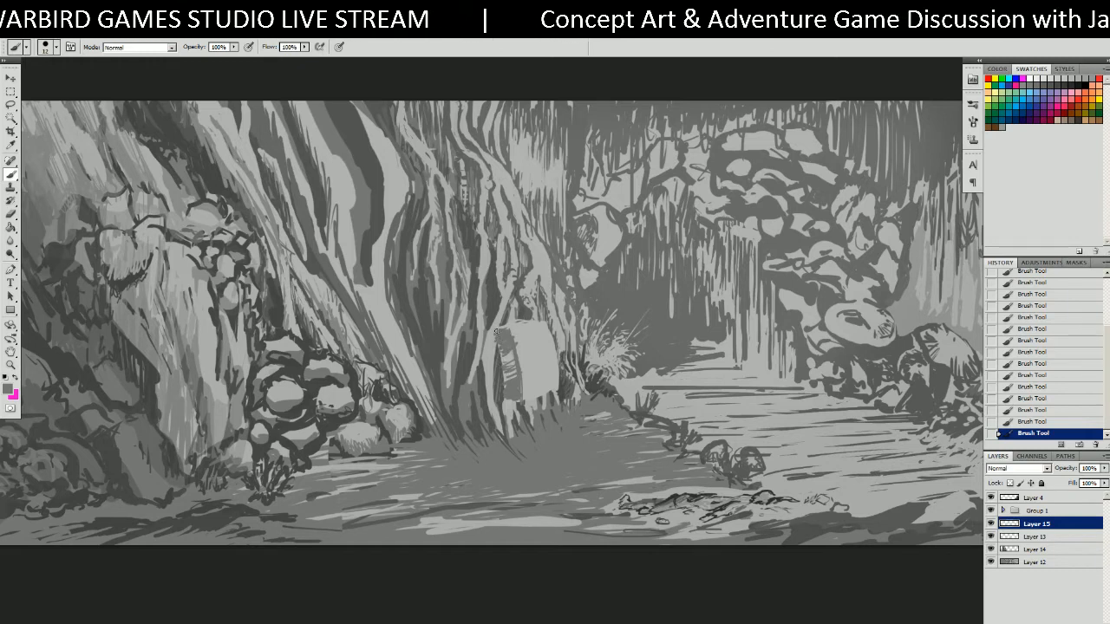
drag(495, 328, 506, 403)
mouse_move(502, 350)
mouse_down()
mouse_move(505, 388)
mouse_move(532, 395)
mouse_move(512, 330)
mouse_up()
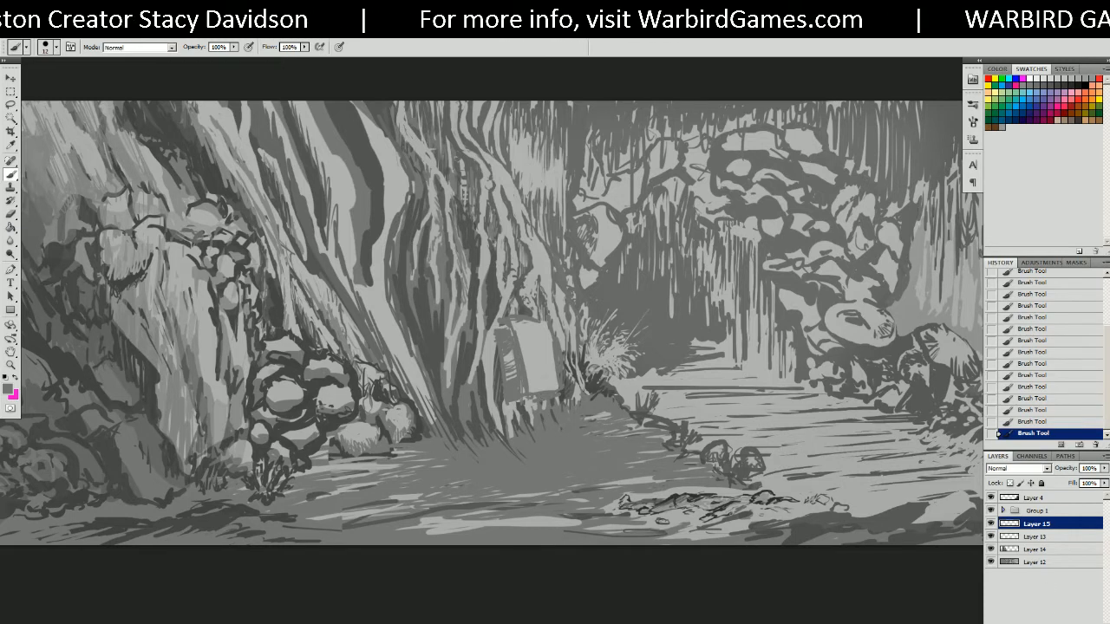
click(1078, 621)
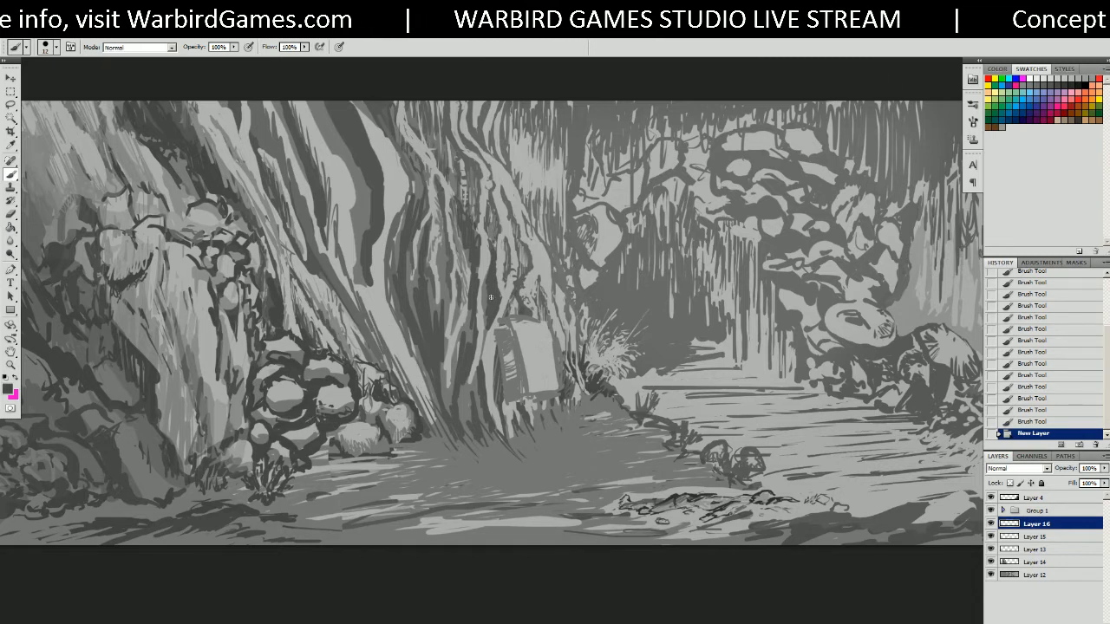
Draw and redraw the propeller's diagonal blade strokes beside the trunk.
drag(503, 304, 532, 347)
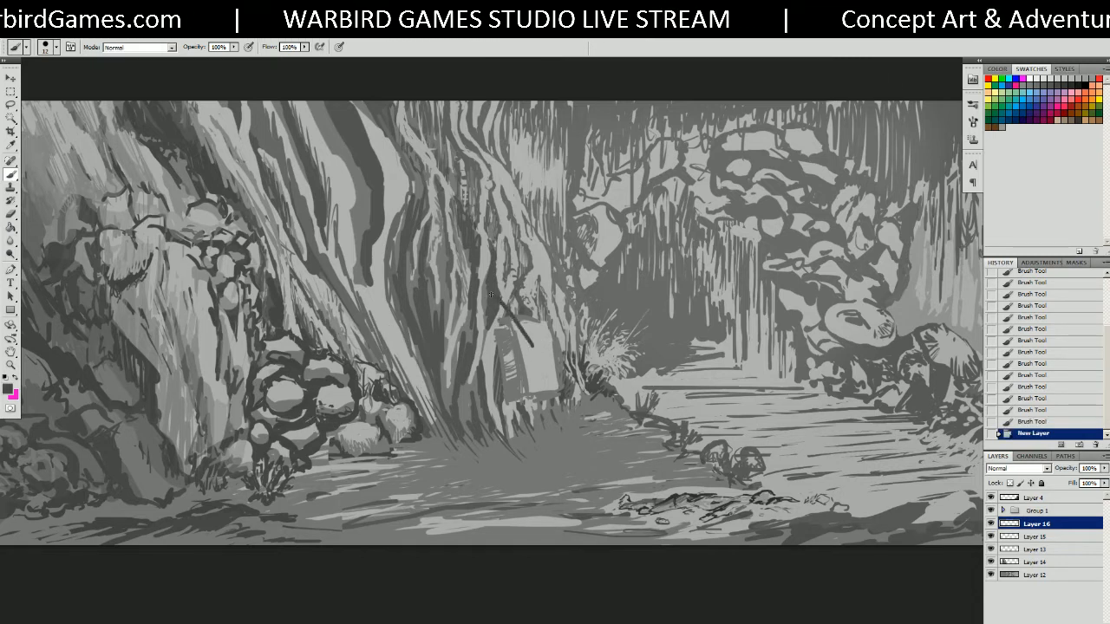
mouse_move(497, 284)
mouse_down()
mouse_move(539, 343)
mouse_move(500, 415)
mouse_move(550, 345)
mouse_up()
key(ctrl+z)
key(ctrl+z)
drag(506, 418, 550, 343)
key(ctrl+z)
drag(508, 418, 548, 348)
key(ctrl+z)
mouse_move(505, 418)
mouse_down()
mouse_move(544, 348)
mouse_move(574, 381)
mouse_move(564, 392)
mouse_move(586, 296)
mouse_up()
key(r)
key(b)
key(ctrl+z)
Draw the upper-right blade with parallel lines, joining them at a ringed hub.
drag(542, 355, 586, 296)
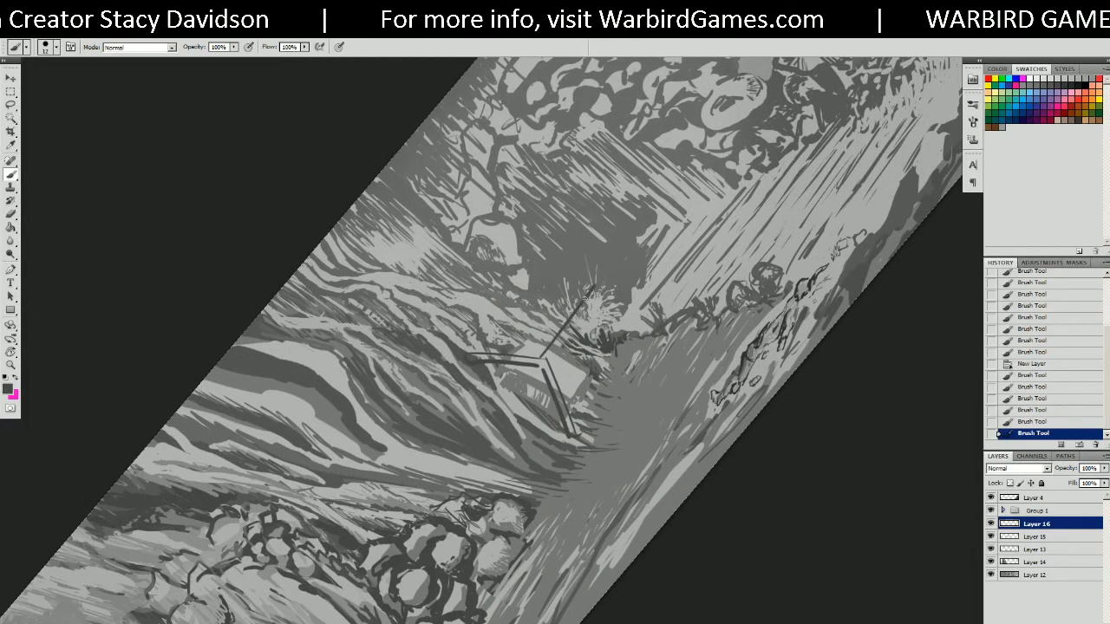
drag(548, 357, 596, 283)
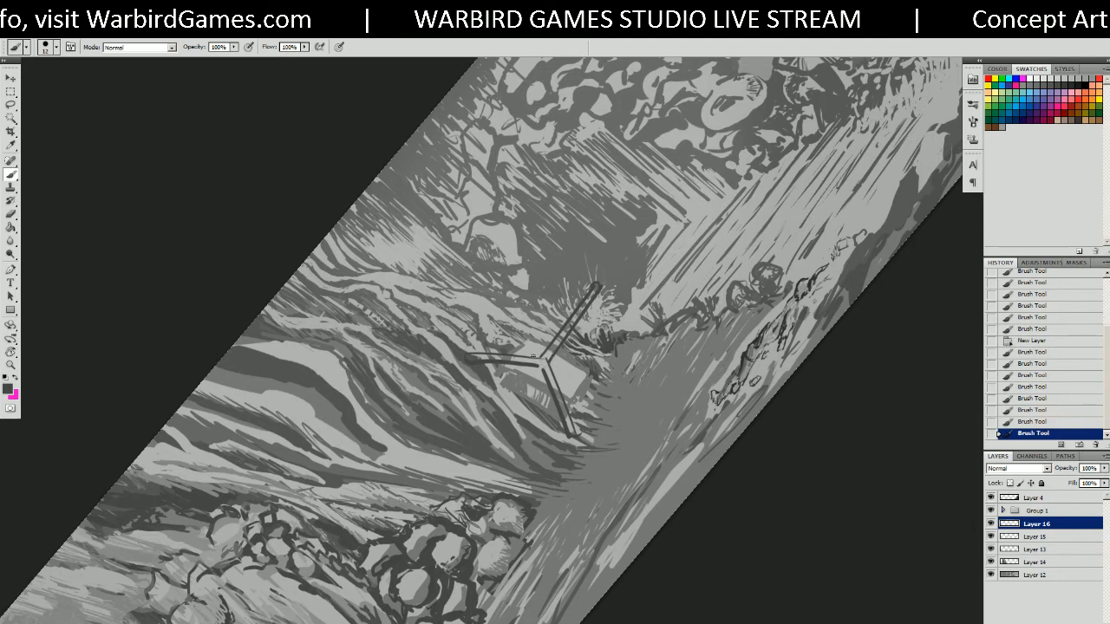
click(543, 356)
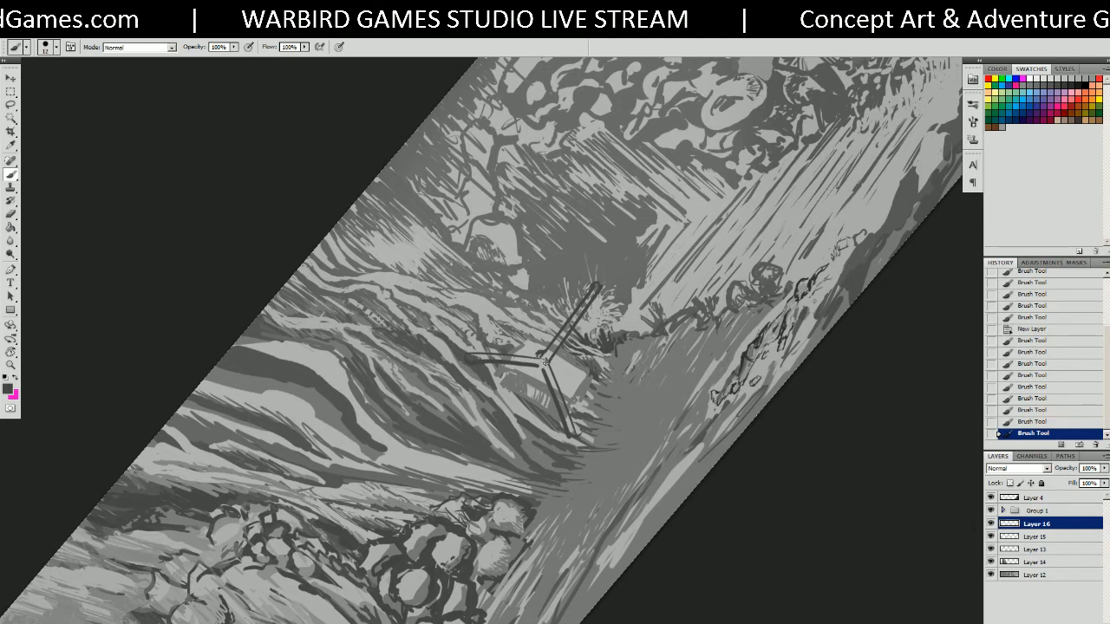
key(e)
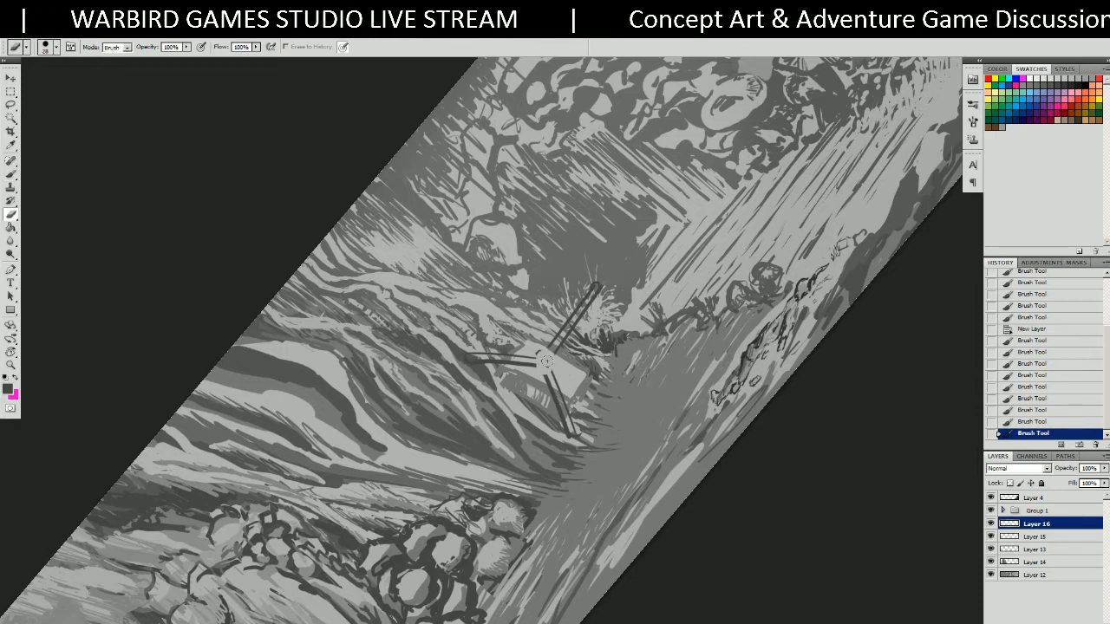
click(536, 358)
key(b)
mouse_move(534, 361)
mouse_down()
mouse_move(550, 375)
mouse_move(556, 351)
mouse_move(552, 361)
mouse_up()
drag(551, 360, 547, 364)
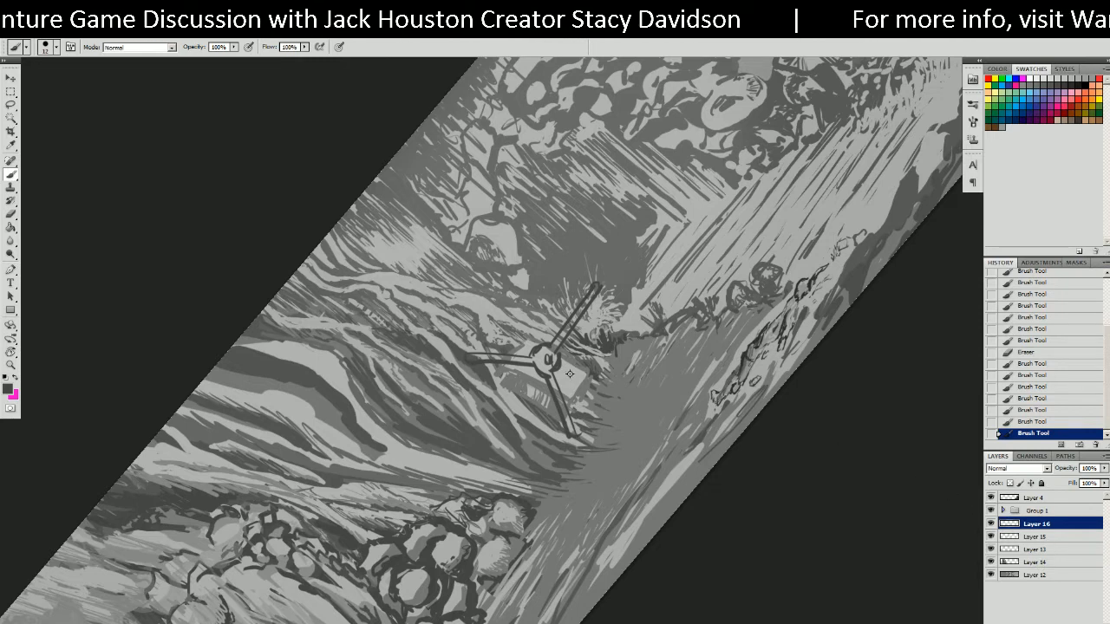
drag(557, 342, 592, 293)
Retrace and touch up the lower blade near the hub on a rotated view.
key(r)
mouse_move(490, 358)
mouse_down()
mouse_move(512, 333)
mouse_move(511, 391)
mouse_up()
key(b)
drag(512, 390, 543, 362)
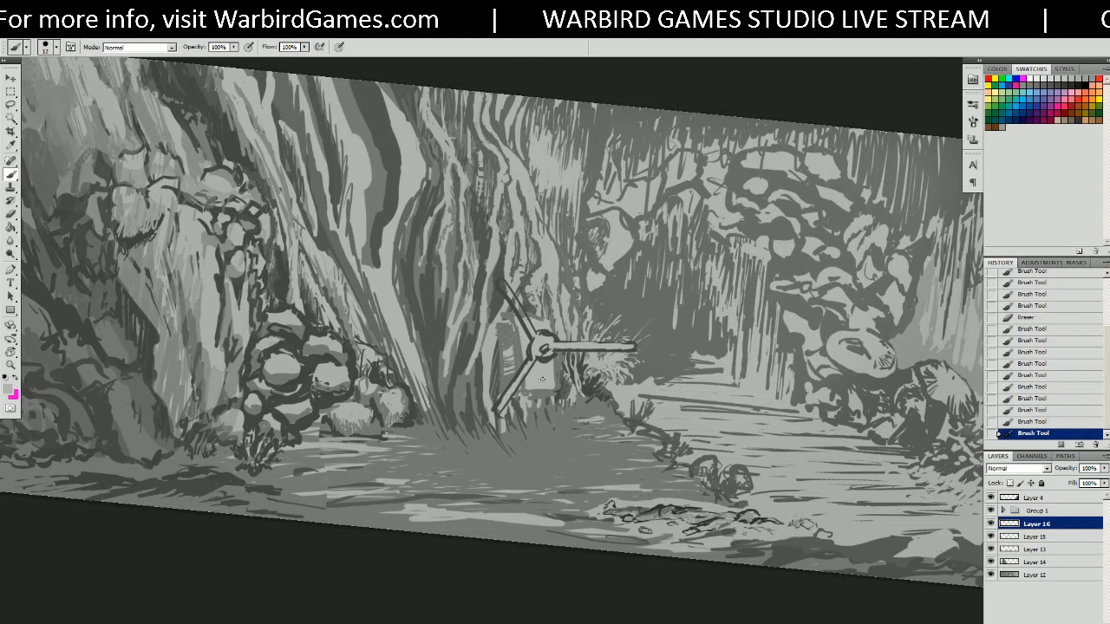
key(r)
mouse_move(574, 406)
mouse_down()
mouse_move(532, 317)
mouse_move(503, 354)
mouse_move(531, 392)
mouse_up()
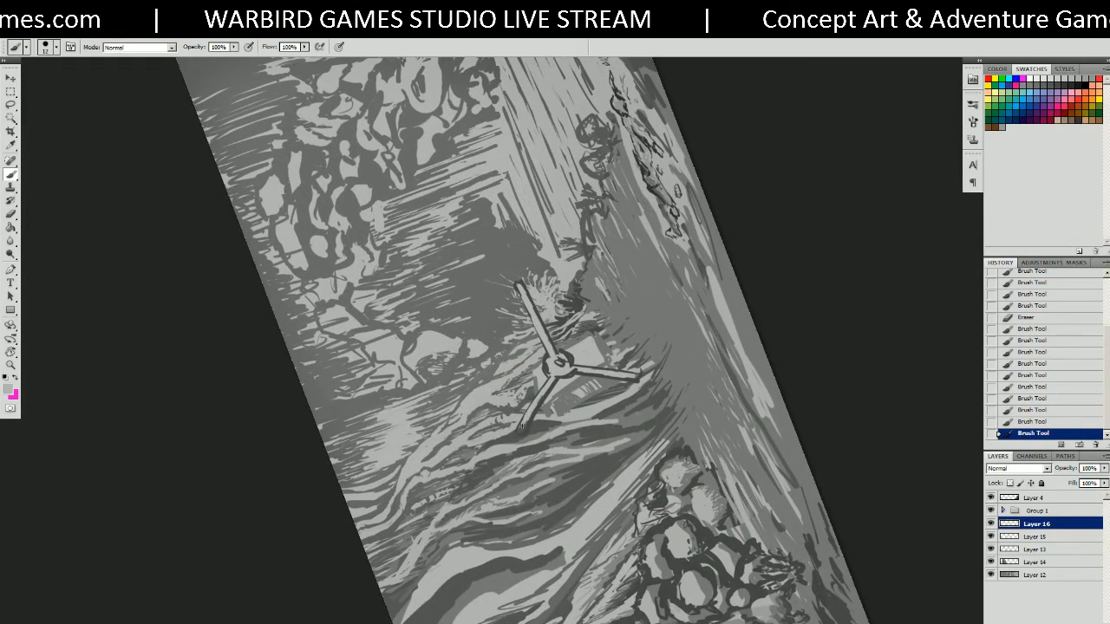
drag(544, 394, 604, 379)
key(r)
drag(557, 446, 551, 353)
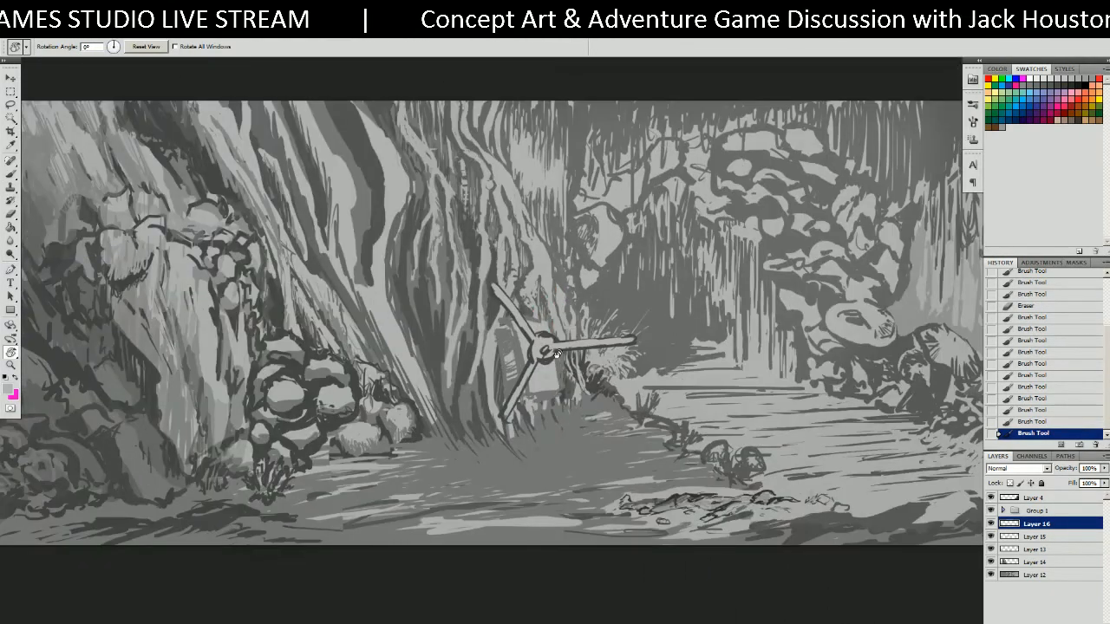
Brush light strokes left of the propeller and along the top of the panel.
key(b)
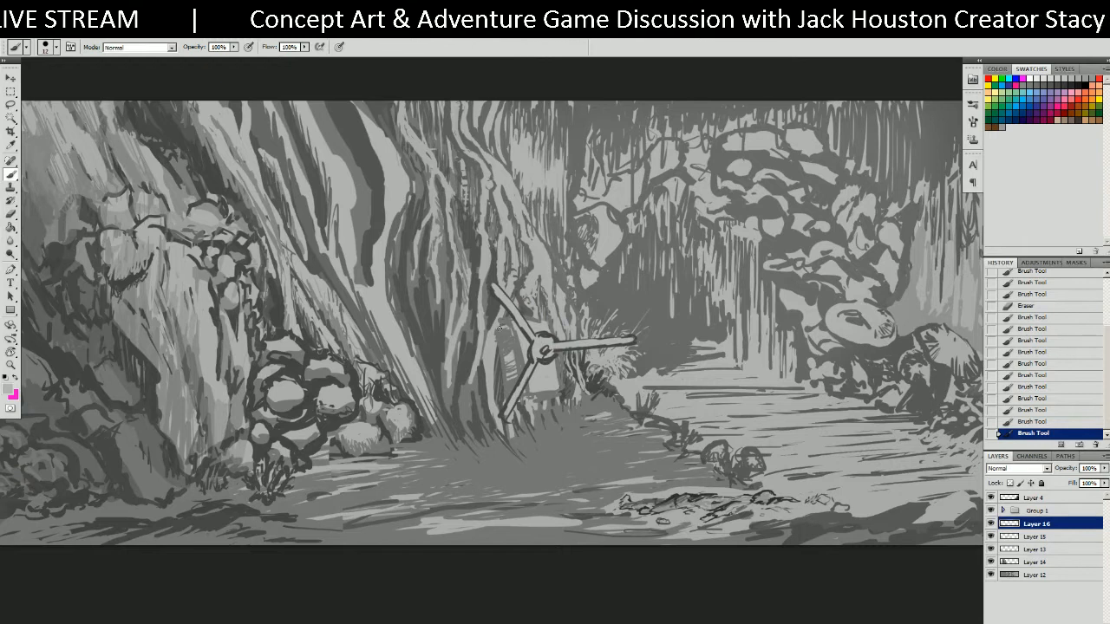
drag(505, 324, 499, 332)
drag(503, 325, 510, 380)
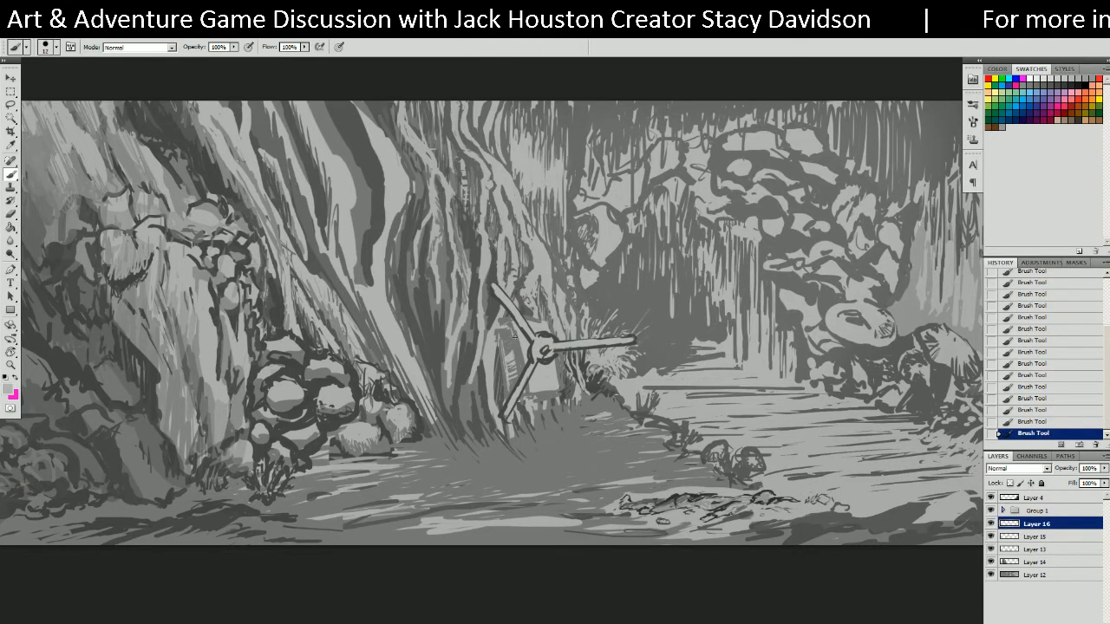
drag(509, 333, 512, 380)
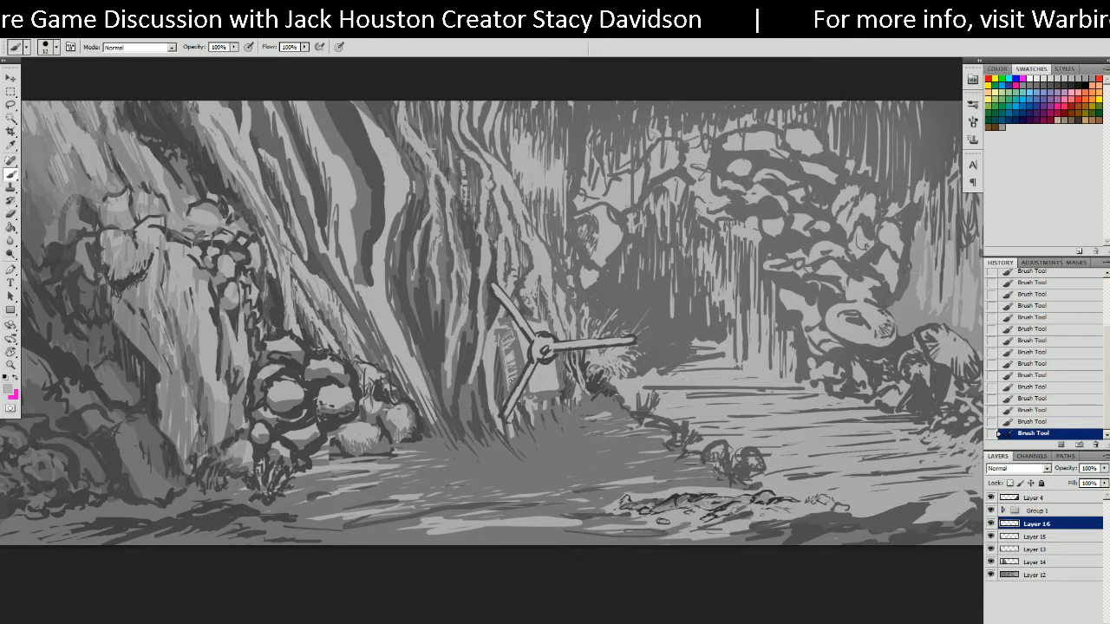
Switch to dark gray and hatch dark strokes down the panel's left edge.
alt+click(496, 362)
mouse_move(499, 347)
mouse_down()
mouse_move(508, 386)
mouse_move(561, 367)
mouse_move(555, 318)
mouse_move(558, 337)
mouse_move(501, 347)
mouse_move(502, 372)
mouse_up()
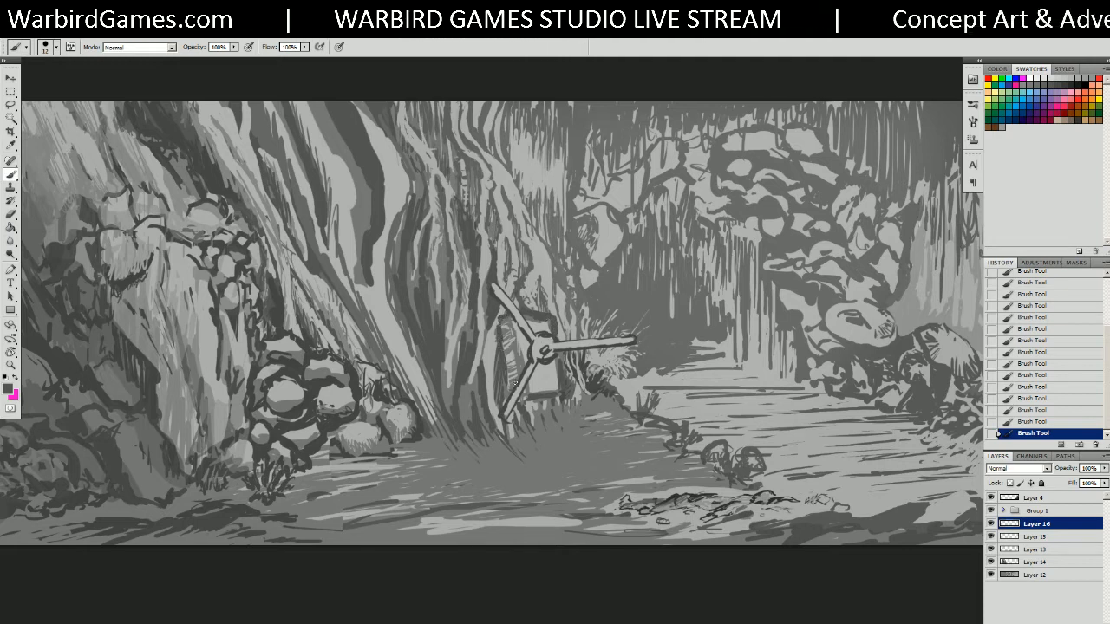
drag(517, 335, 519, 362)
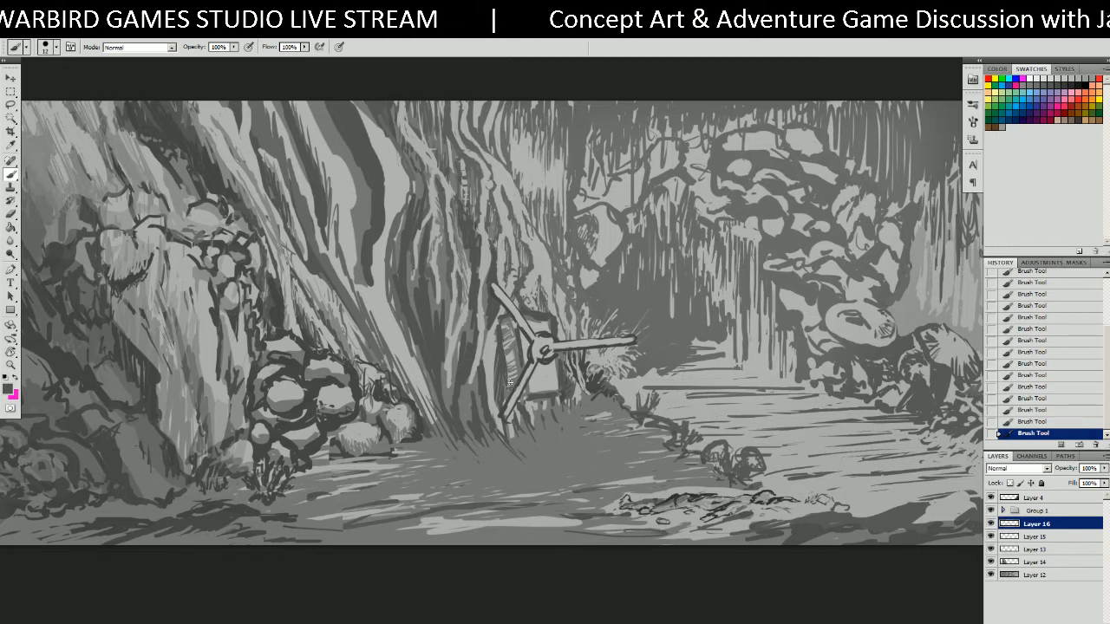
drag(509, 370, 511, 386)
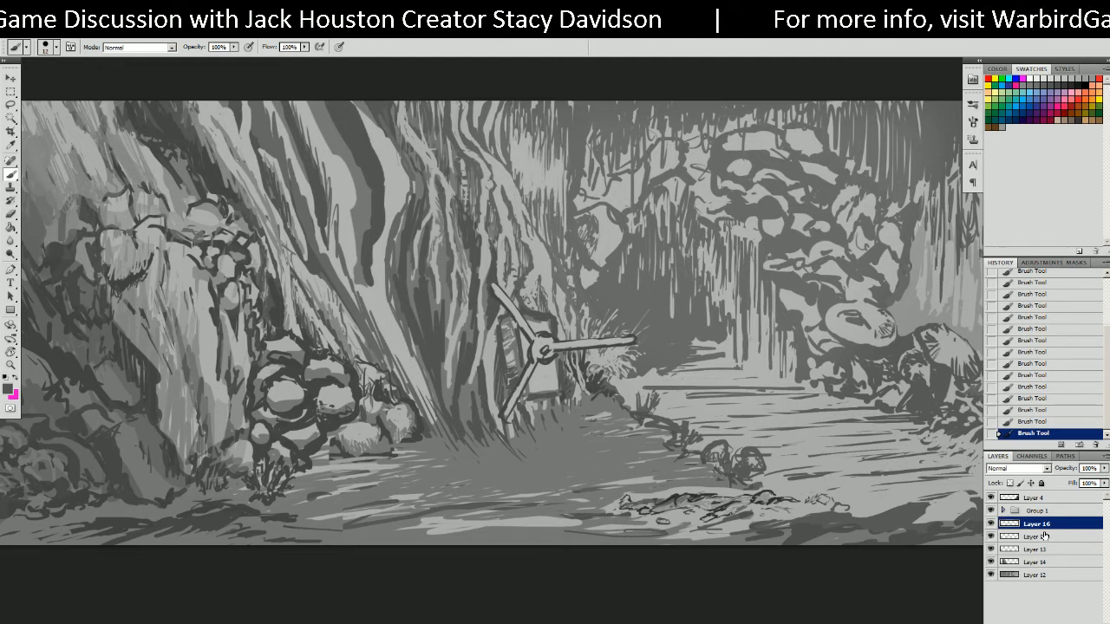
Check Layer 16's contents, then merge Layer 15 into Layer 16.
click(990, 526)
click(989, 526)
click(990, 525)
click(990, 525)
shift+click(1028, 538)
right_click(1030, 541)
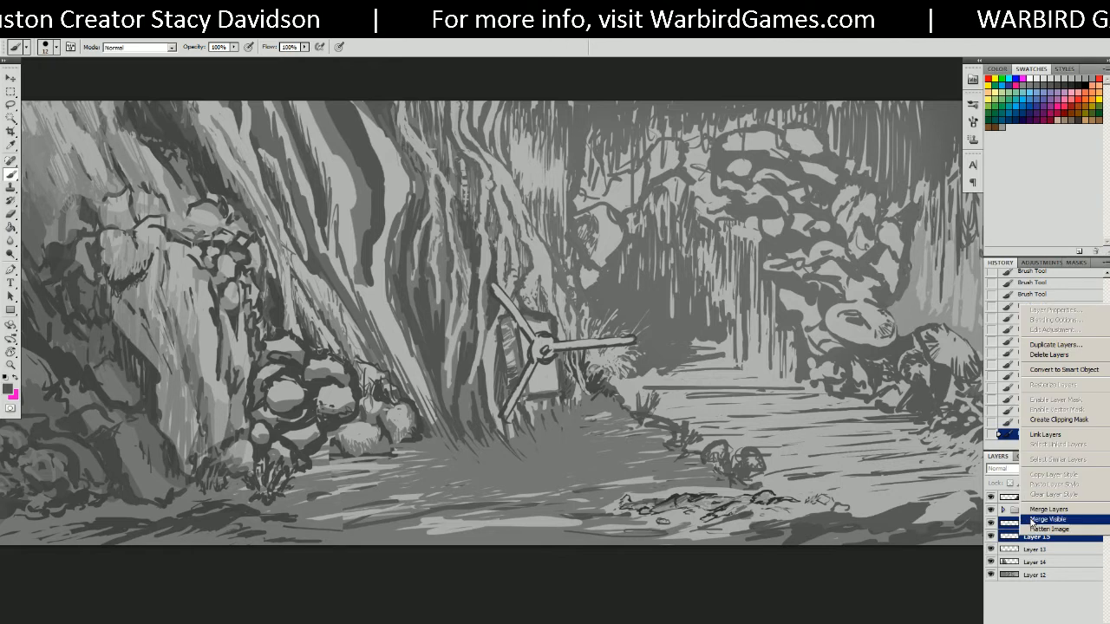
click(1048, 509)
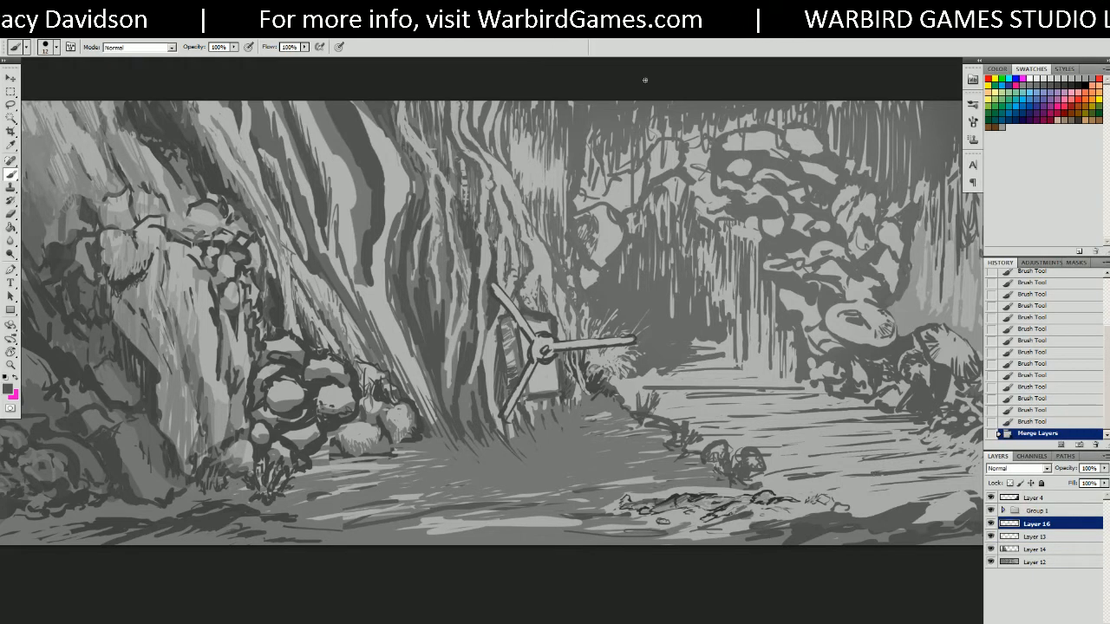
Lasso the propeller's right blade and delete it, after a few discarded selection attempts.
key(l)
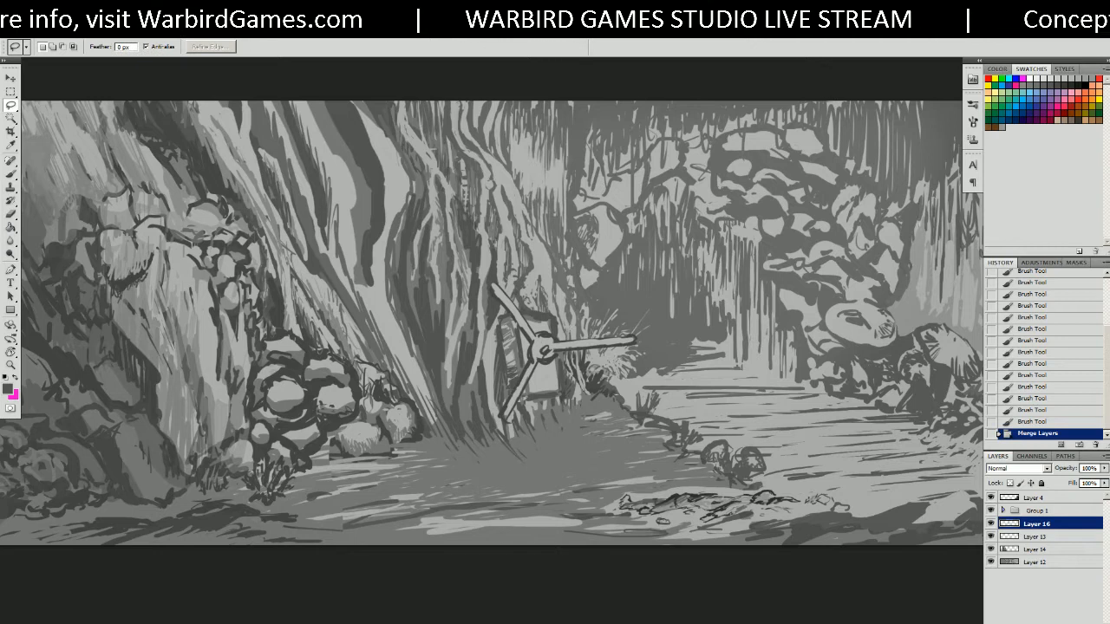
drag(638, 342, 607, 355)
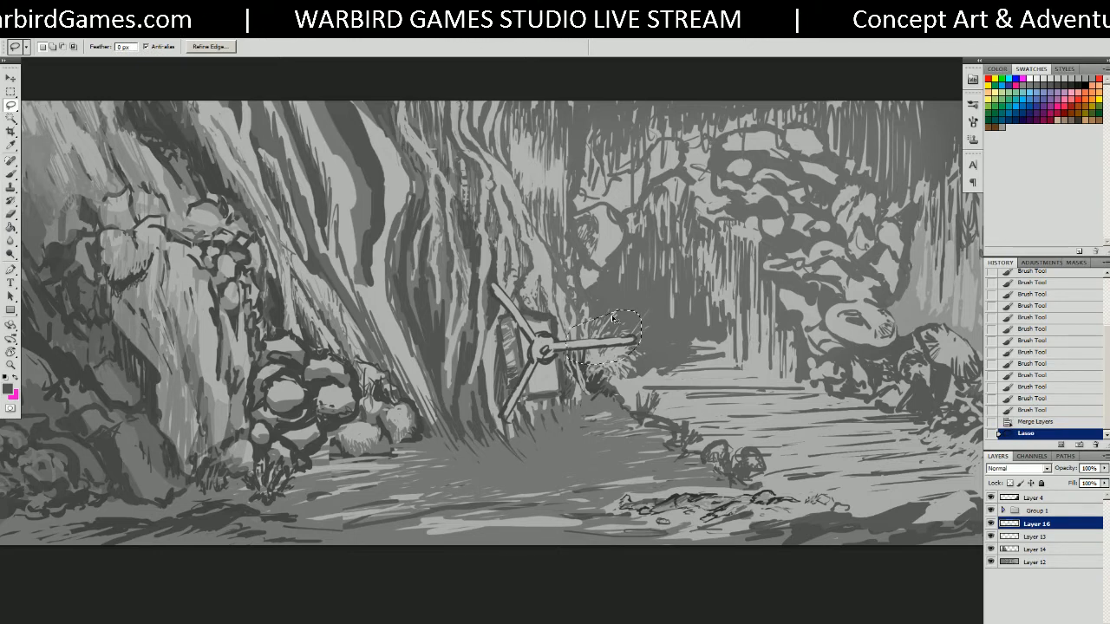
key(ctrl+x)
key(ctrl+z)
key(ctrl+d)
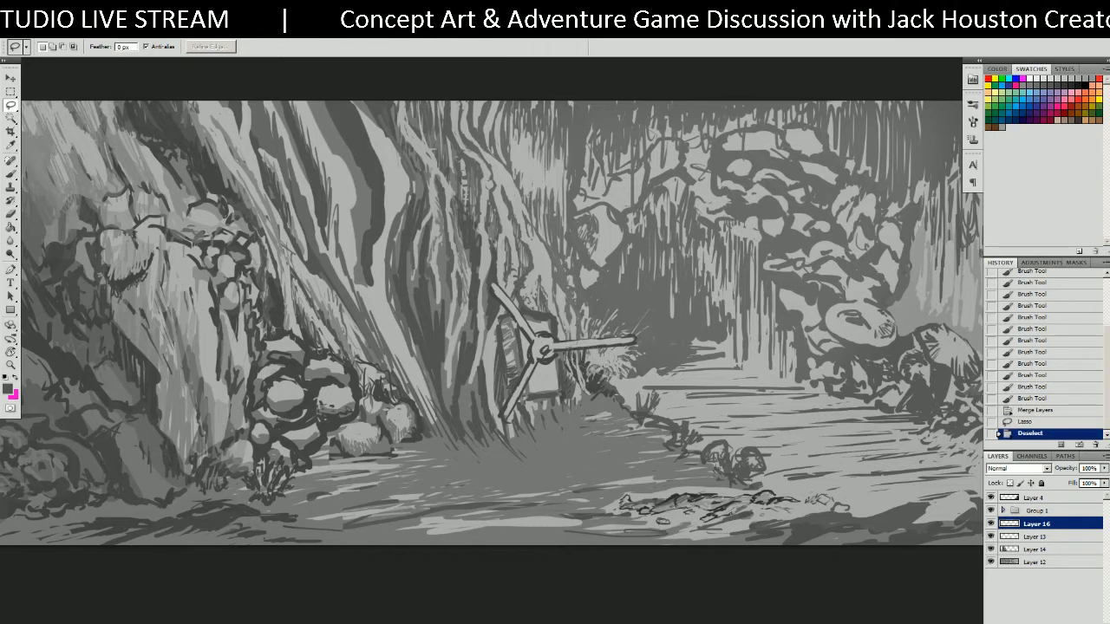
drag(637, 328, 611, 358)
drag(640, 340, 637, 343)
click(560, 255)
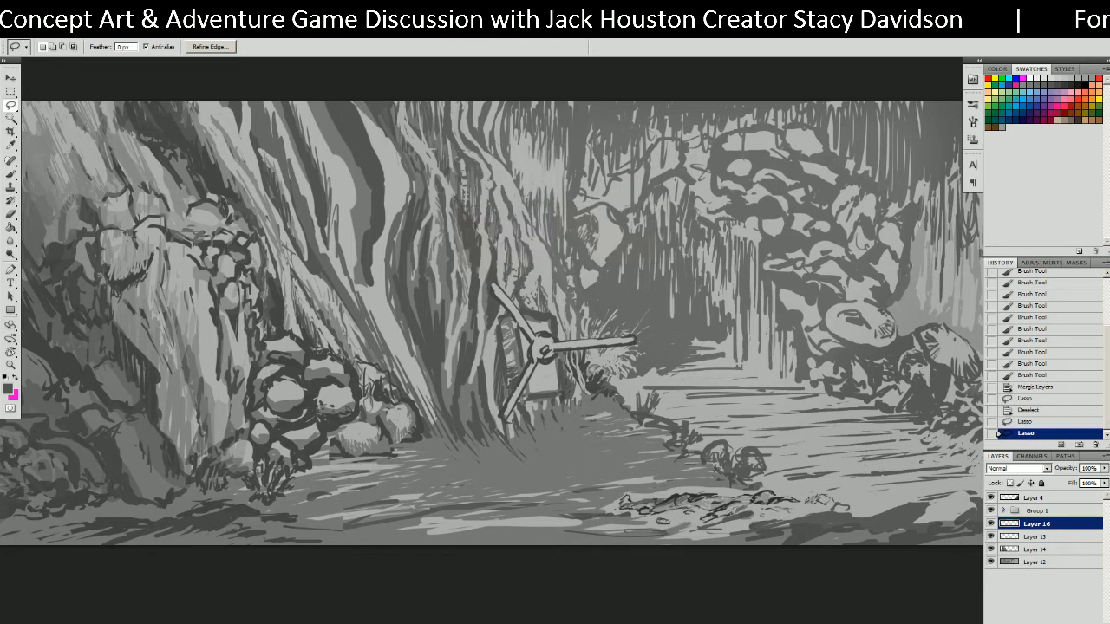
drag(660, 310, 639, 369)
key(Delete)
key(ctrl+d)
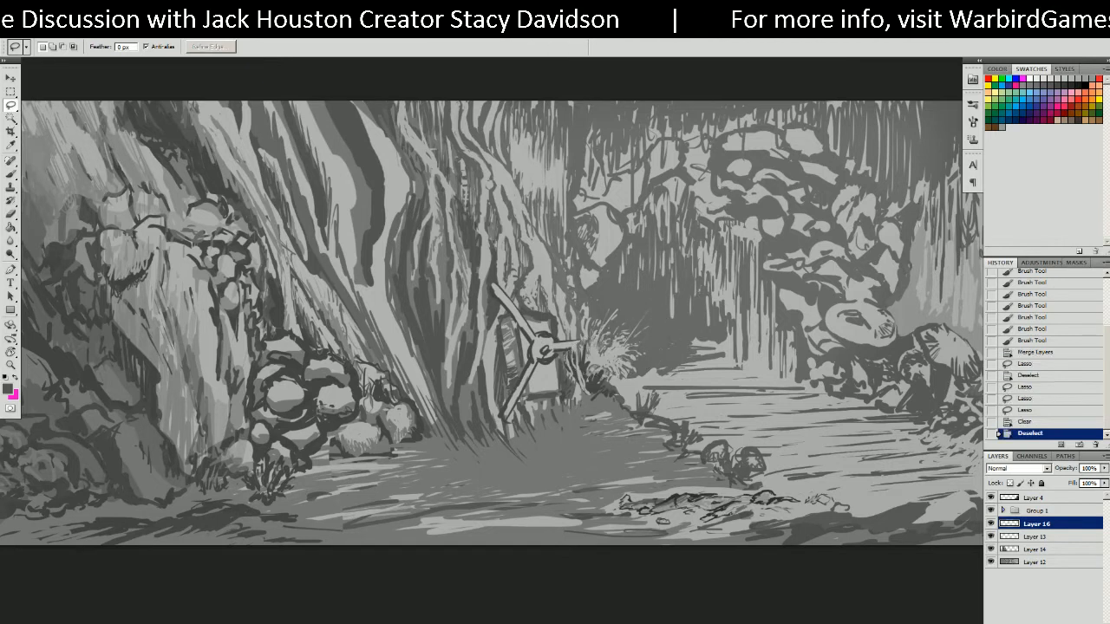
Repaint the propeller's right blade with the brush and pick light gray.
alt+scroll(590, 344, up, 3)
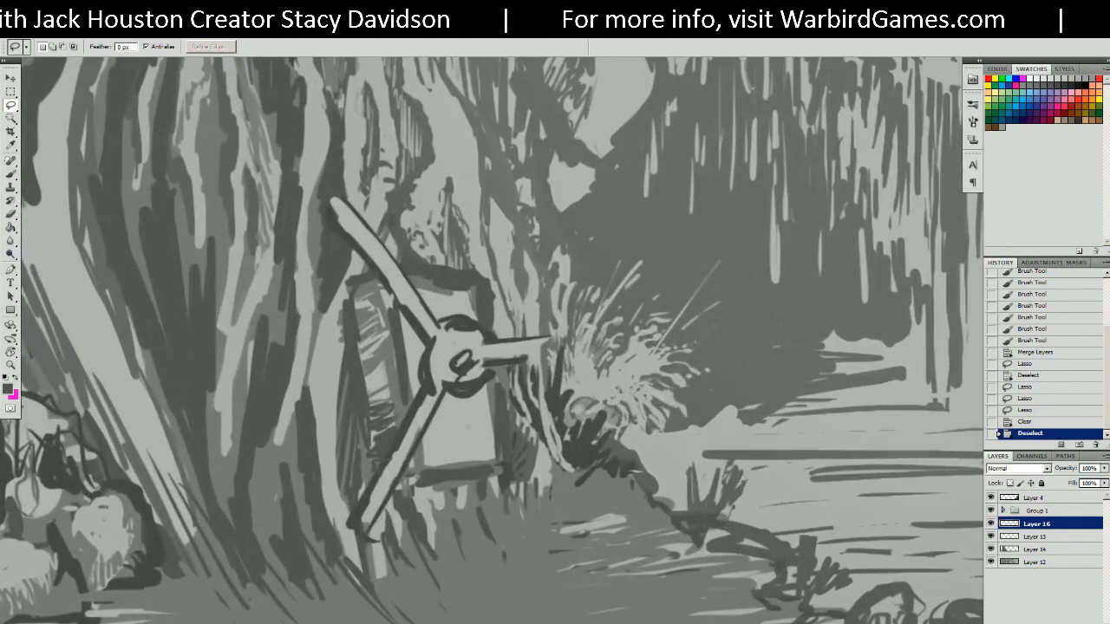
key(b)
mouse_move(515, 361)
mouse_down()
mouse_move(551, 337)
mouse_move(518, 360)
mouse_move(536, 354)
mouse_move(530, 345)
mouse_move(542, 336)
mouse_move(524, 367)
mouse_move(581, 369)
mouse_move(599, 345)
mouse_up()
alt+click(527, 350)
alt+scroll(525, 367, down, 5)
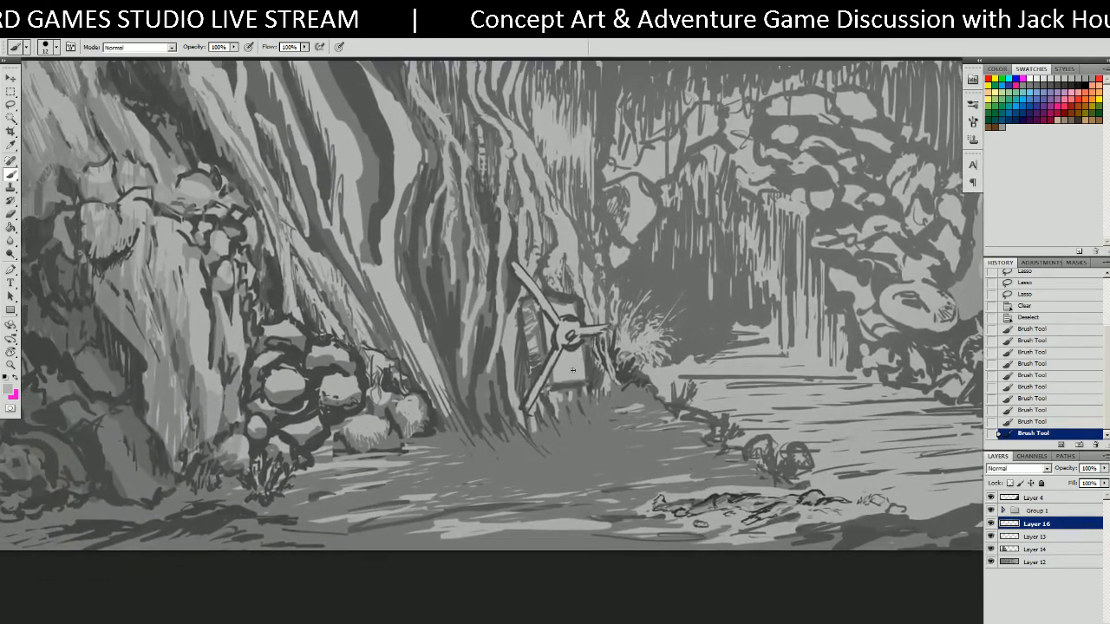
key(l)
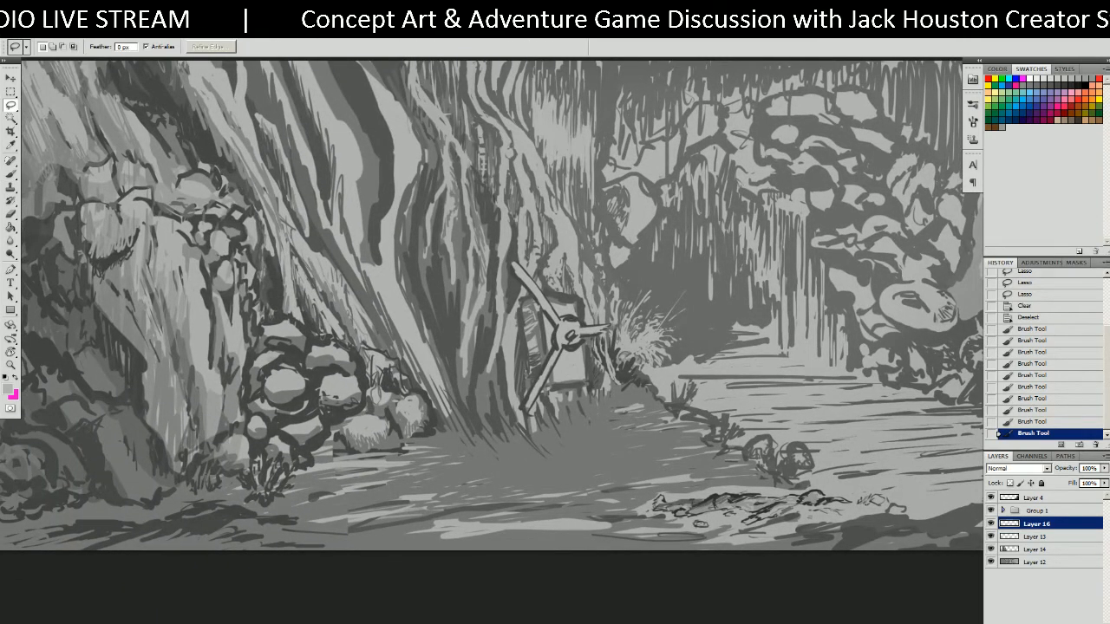
Clear the no-pixels-selected warnings left by stray lasso clicks near the propeller.
click(527, 290)
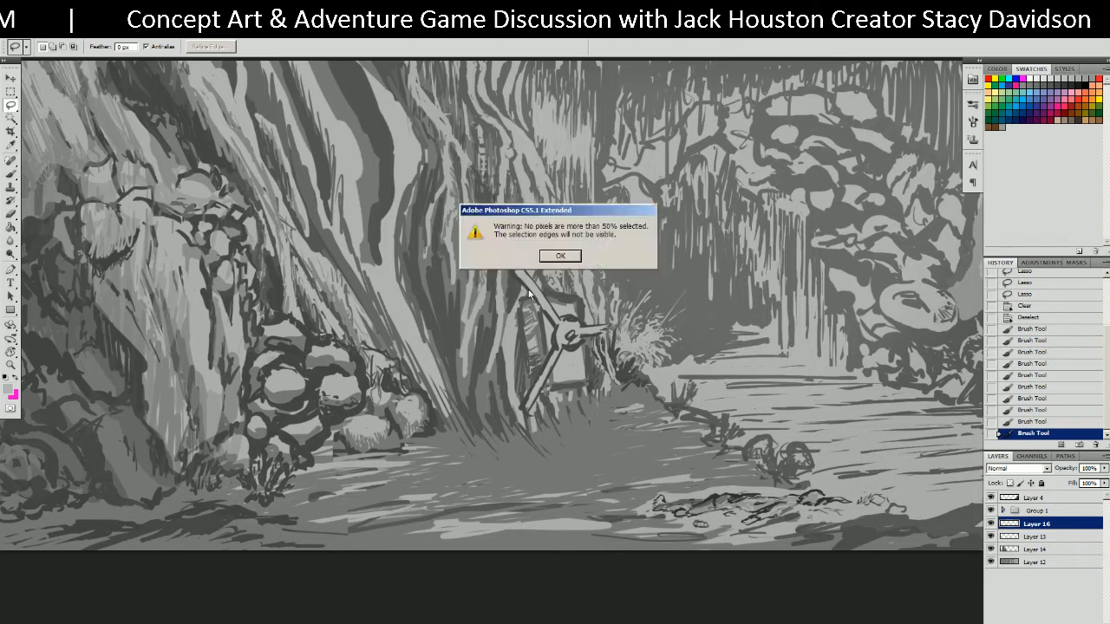
click(561, 256)
click(560, 267)
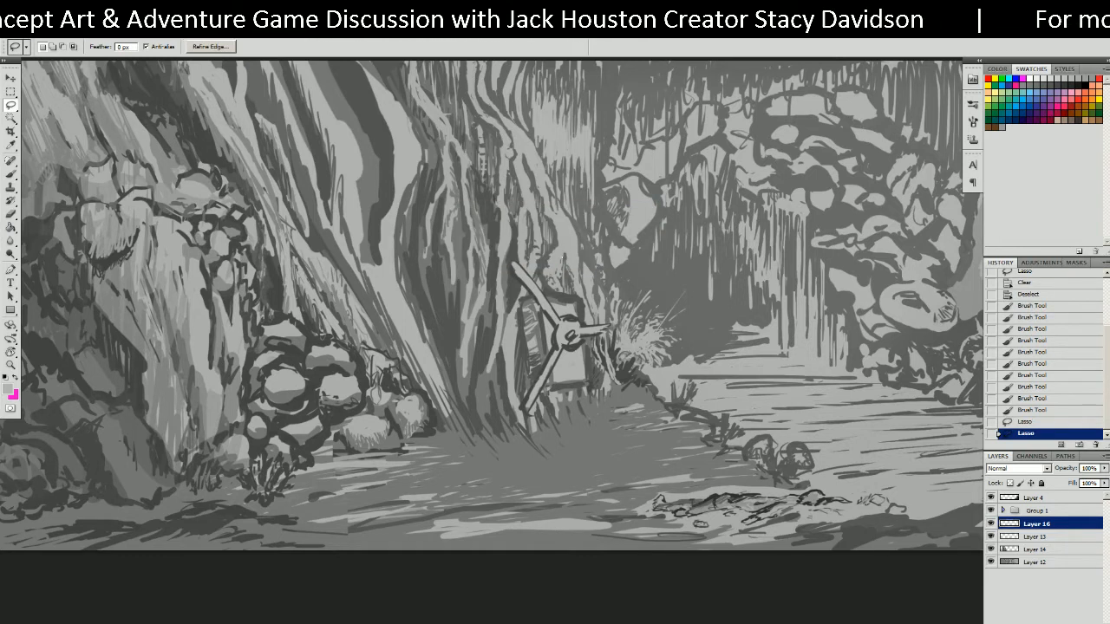
click(562, 258)
click(534, 296)
click(532, 296)
click(545, 258)
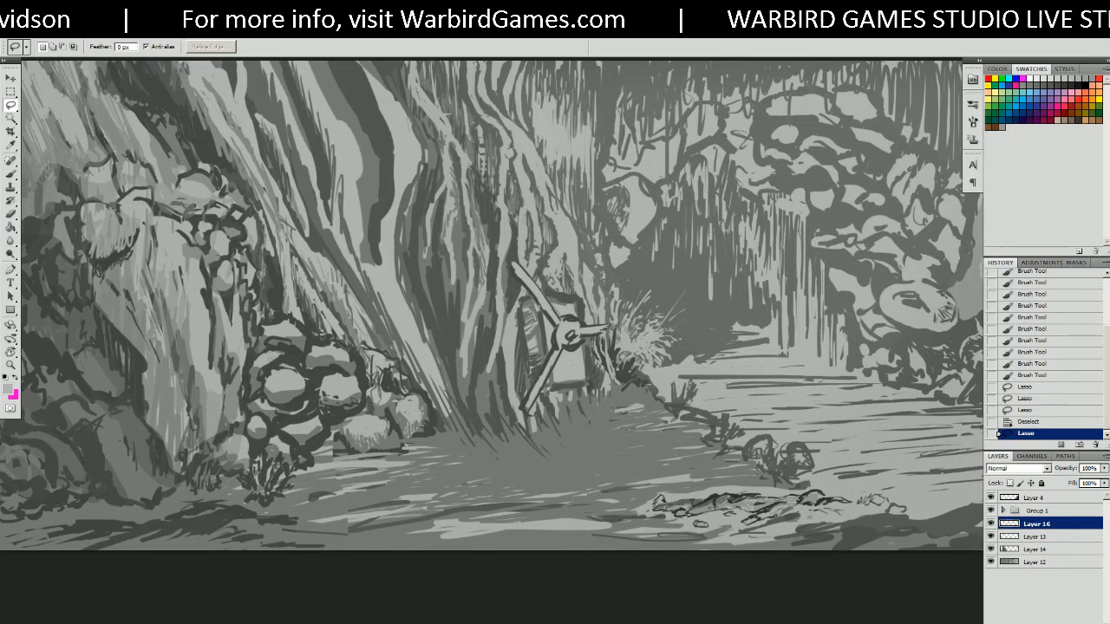
Cut the propeller's upper-left arm and paste it onto its own layer.
mouse_move(510, 242)
mouse_down()
mouse_move(555, 325)
mouse_move(492, 447)
mouse_move(545, 399)
mouse_move(491, 364)
mouse_up()
key(ctrl+x)
key(ctrl+v)
key(v)
Move and rotate the pasted arm so it lies across the foreground path.
key(ctrl+t)
drag(482, 464, 935, 542)
drag(919, 405, 614, 327)
drag(696, 382, 651, 351)
drag(633, 447, 626, 433)
key(Return)
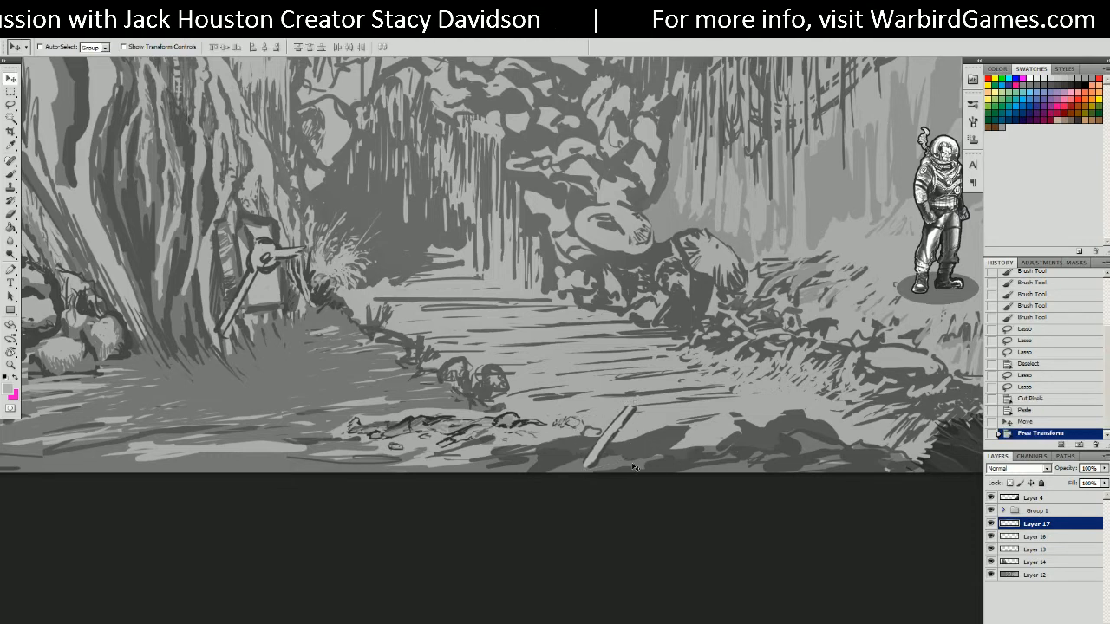
drag(573, 420, 674, 488)
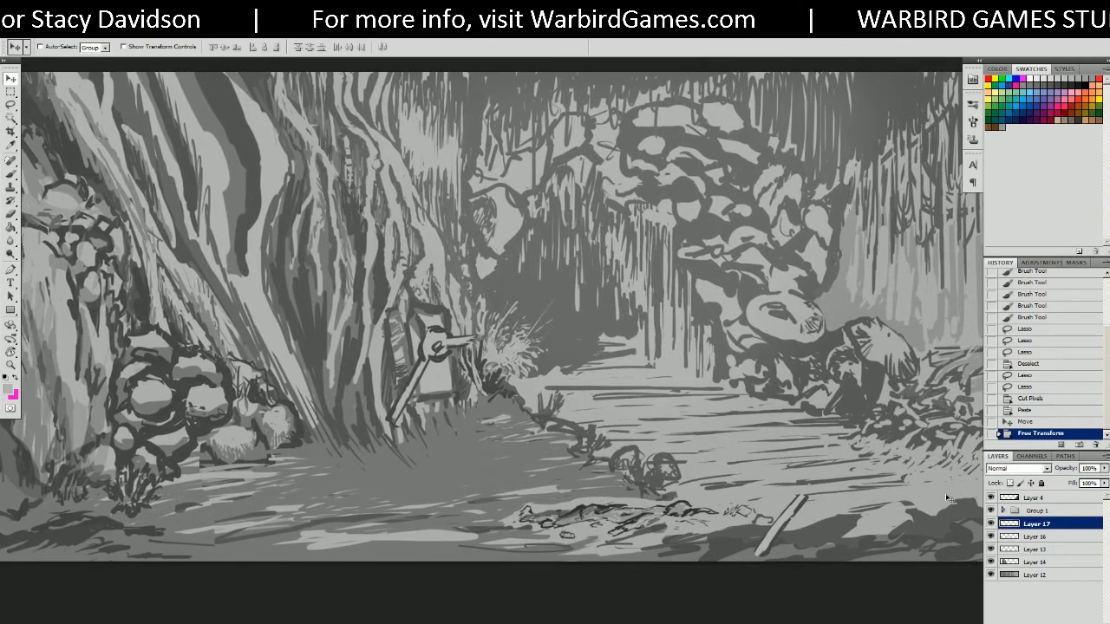
Shade the propeller hub with sampled dark gray and a light left edge.
key(b)
alt+click(416, 339)
alt+click(420, 346)
mouse_move(427, 339)
mouse_down()
mouse_move(433, 331)
mouse_move(428, 356)
mouse_move(447, 347)
mouse_move(440, 364)
mouse_move(423, 358)
mouse_move(429, 347)
mouse_up()
key(ctrl+z)
alt+click(423, 365)
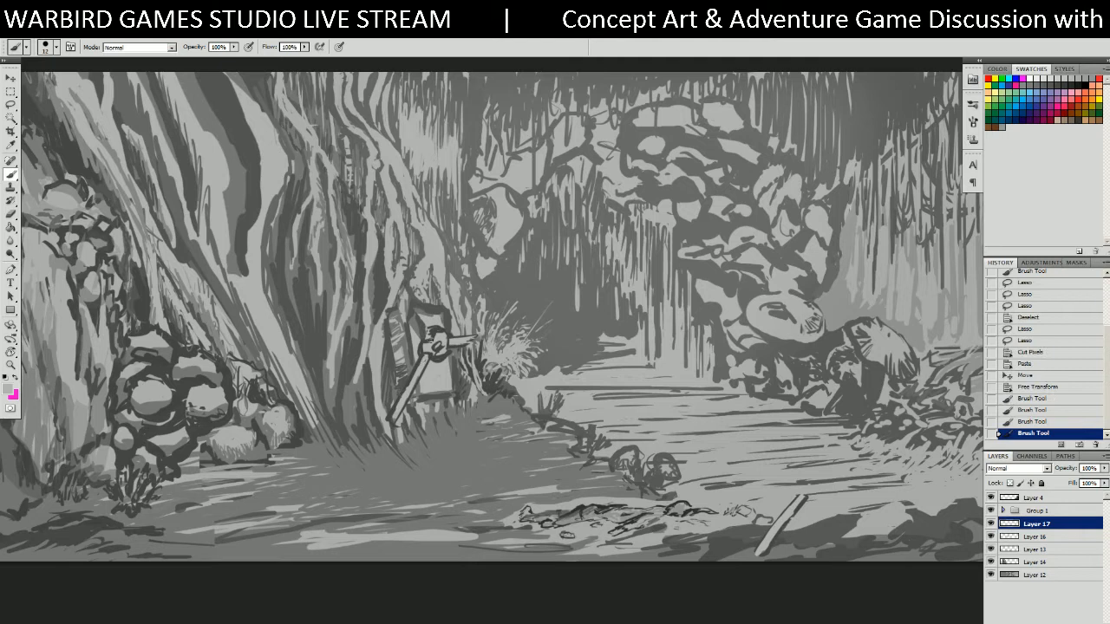
Paint a dark line up the sign's edge and block in a light-gray upper-left blade.
alt+click(416, 335)
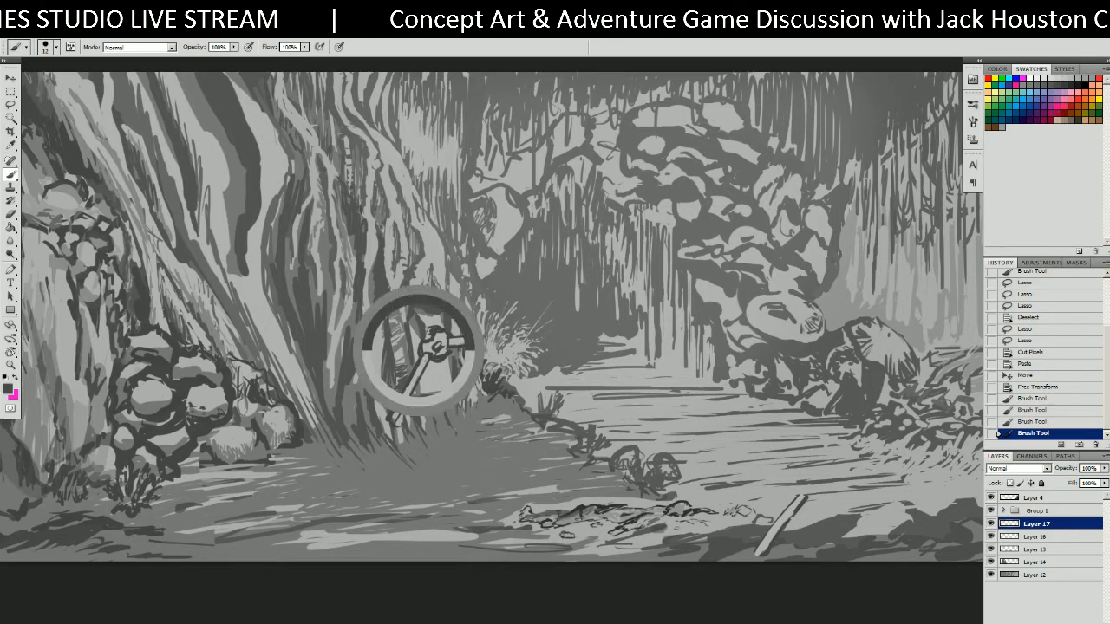
drag(418, 340, 385, 299)
key(ctrl+z)
drag(417, 339, 372, 266)
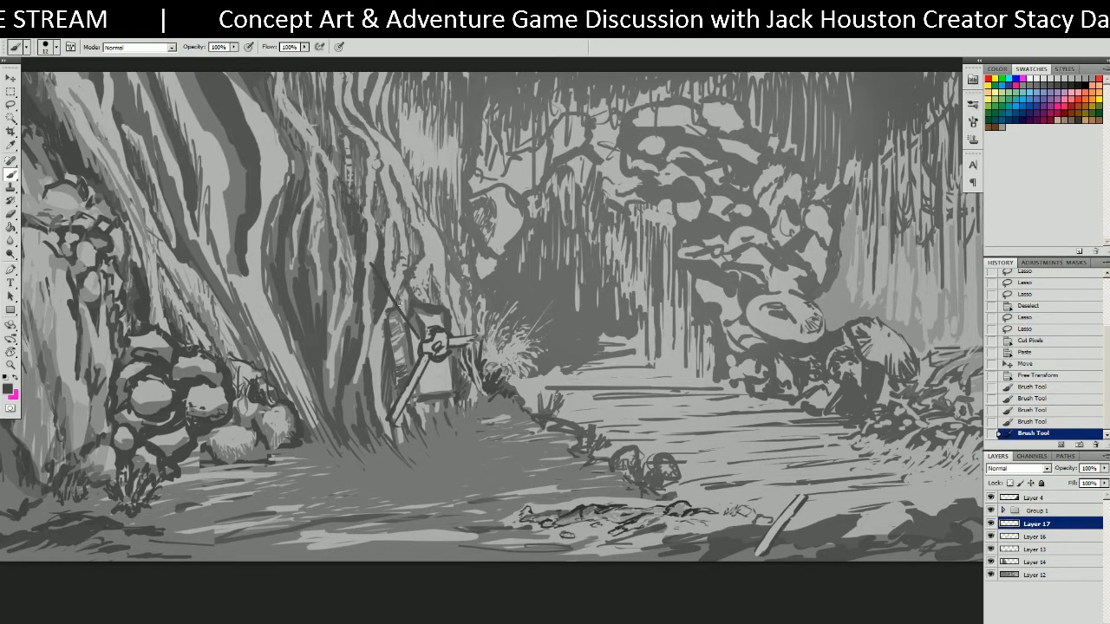
drag(428, 330, 388, 280)
alt+click(428, 336)
drag(418, 326, 400, 304)
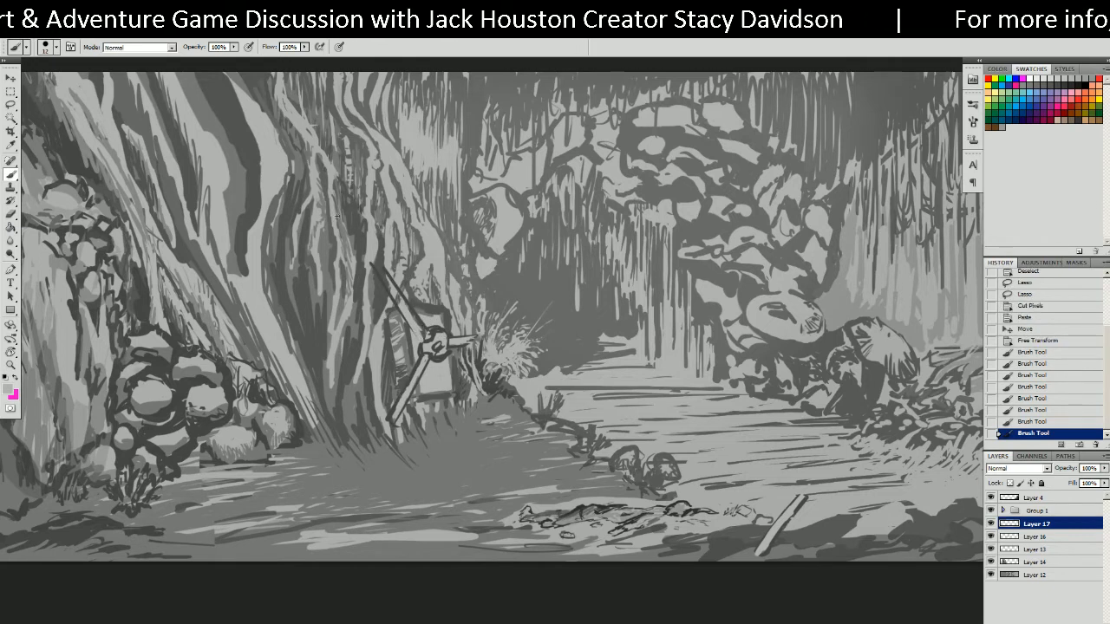
drag(399, 299, 378, 266)
click(420, 329)
Redraw the dark edge along the new blade, retrying the stroke several times.
alt+click(433, 334)
mouse_move(398, 305)
mouse_down()
mouse_move(423, 336)
mouse_move(374, 271)
mouse_move(425, 337)
mouse_move(392, 270)
mouse_move(427, 330)
mouse_up()
key(ctrl+z)
alt+click(434, 330)
key(ctrl+z)
key(ctrl+z)
key(ctrl+z)
key(ctrl+z)
drag(381, 263, 429, 334)
key(ctrl+z)
drag(381, 264, 430, 332)
key(ctrl+z)
drag(379, 264, 433, 335)
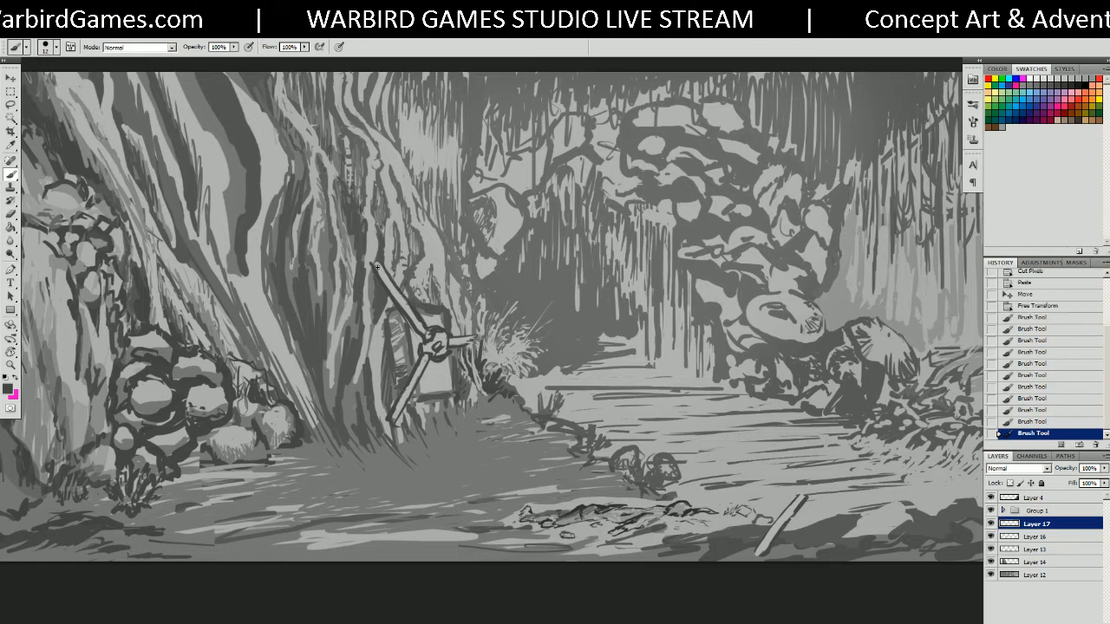
mouse_move(374, 262)
mouse_down()
mouse_move(406, 338)
mouse_move(480, 284)
mouse_move(477, 274)
mouse_up()
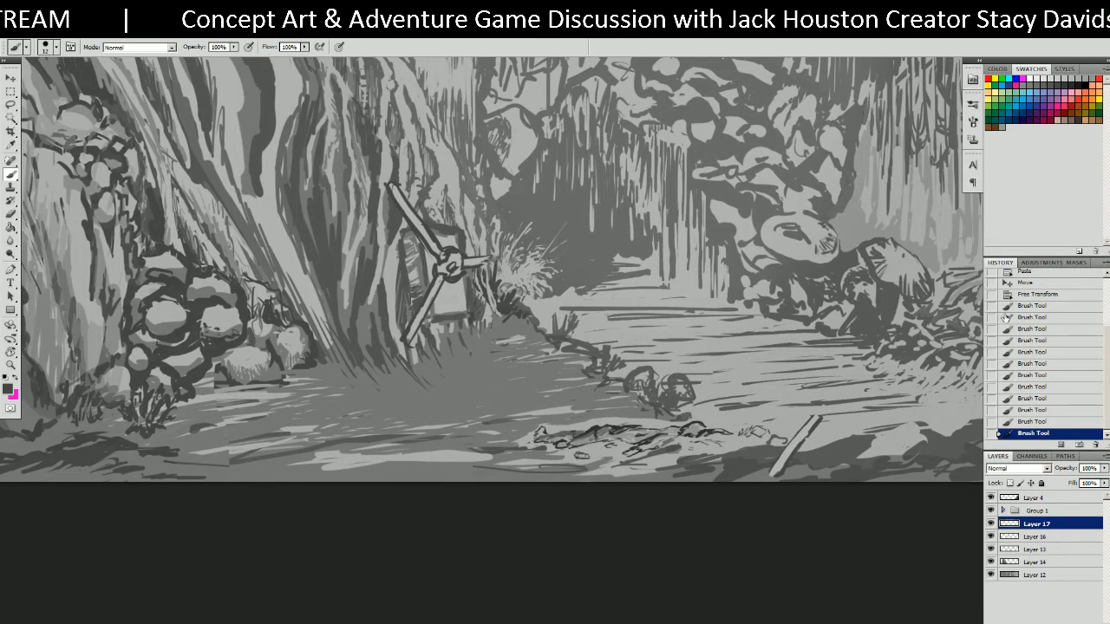
Step back to an earlier Brush Tool state in History, removing the new blade.
click(1032, 330)
click(1036, 352)
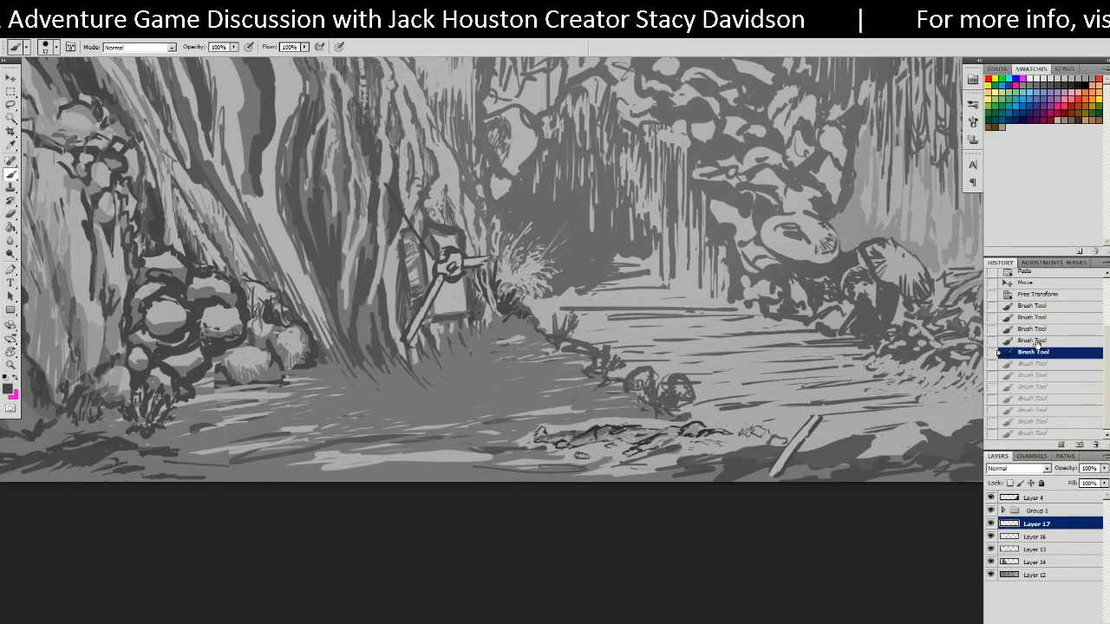
click(1034, 341)
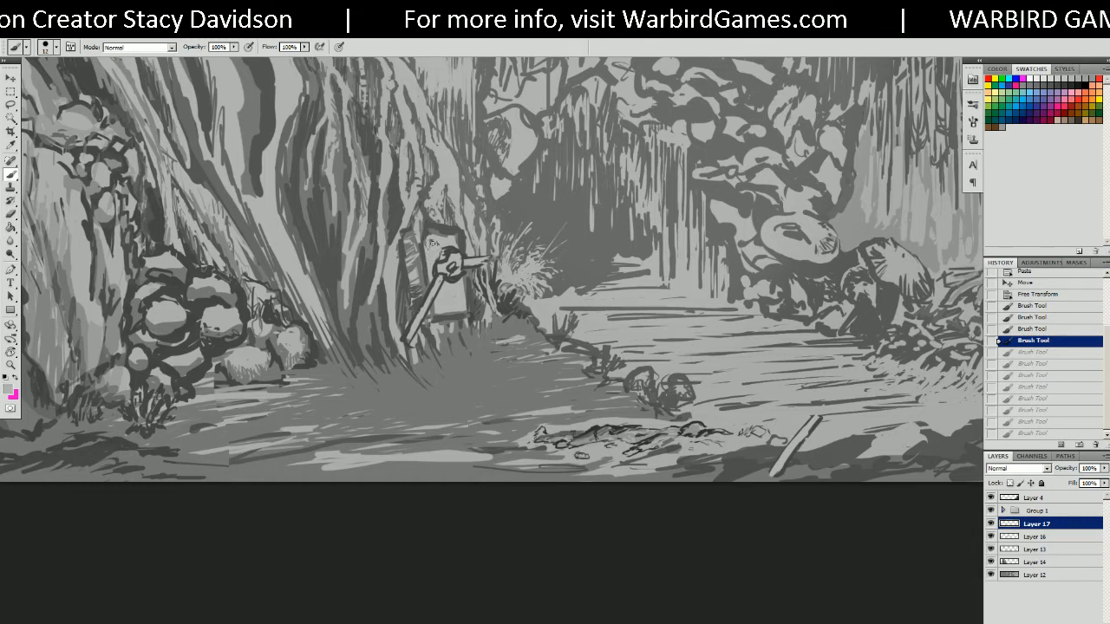
Dab small touch-up strokes around the top of the propeller contraption.
click(433, 245)
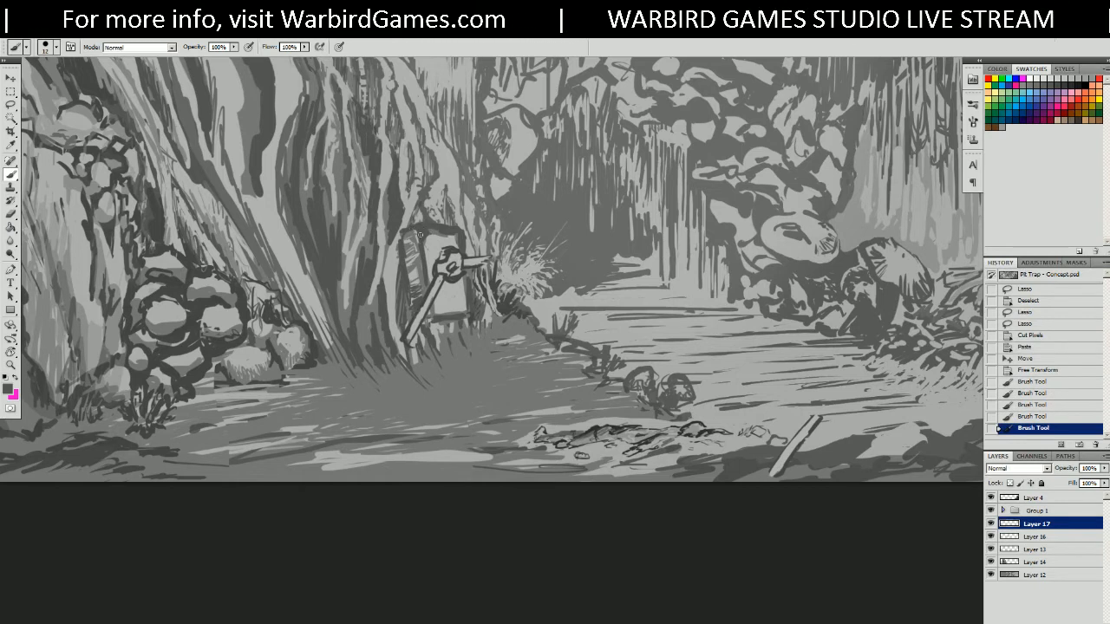
click(420, 230)
click(449, 229)
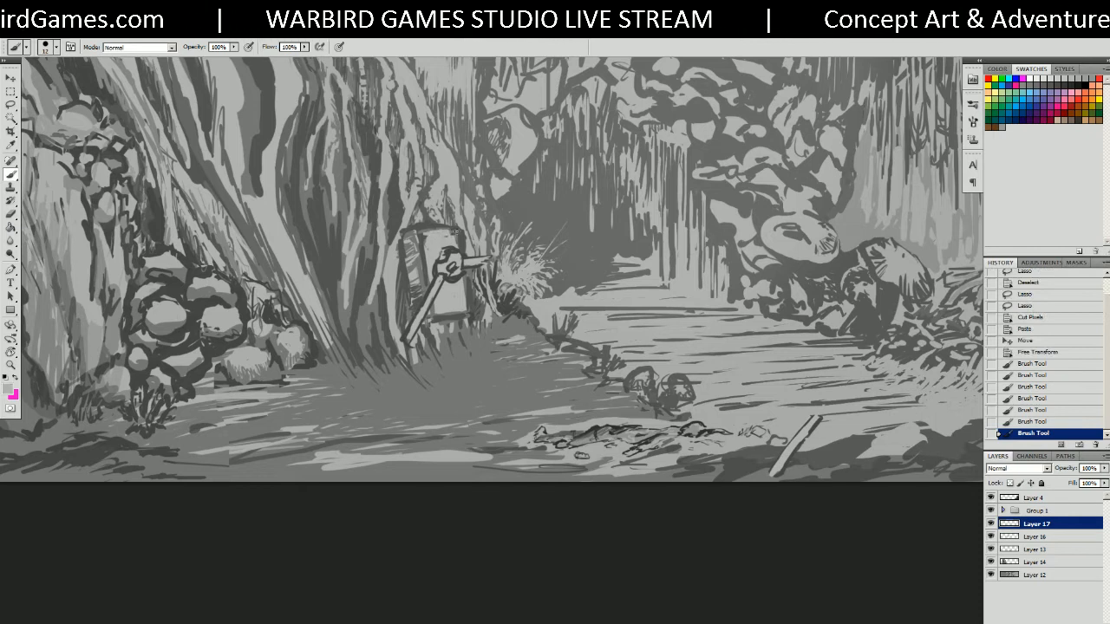
click(455, 233)
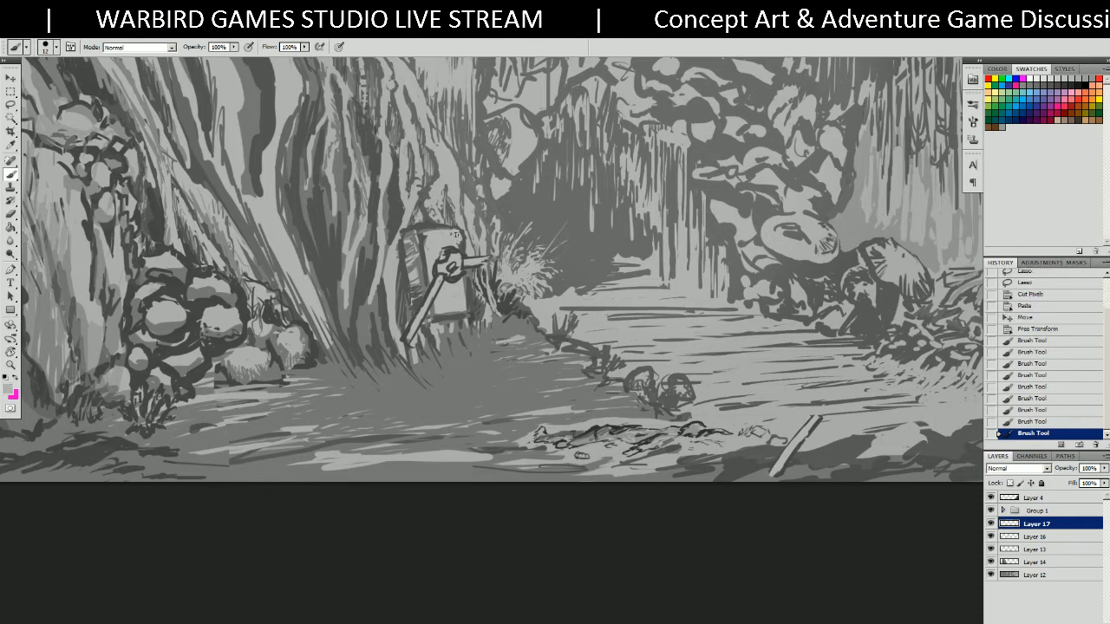
click(449, 234)
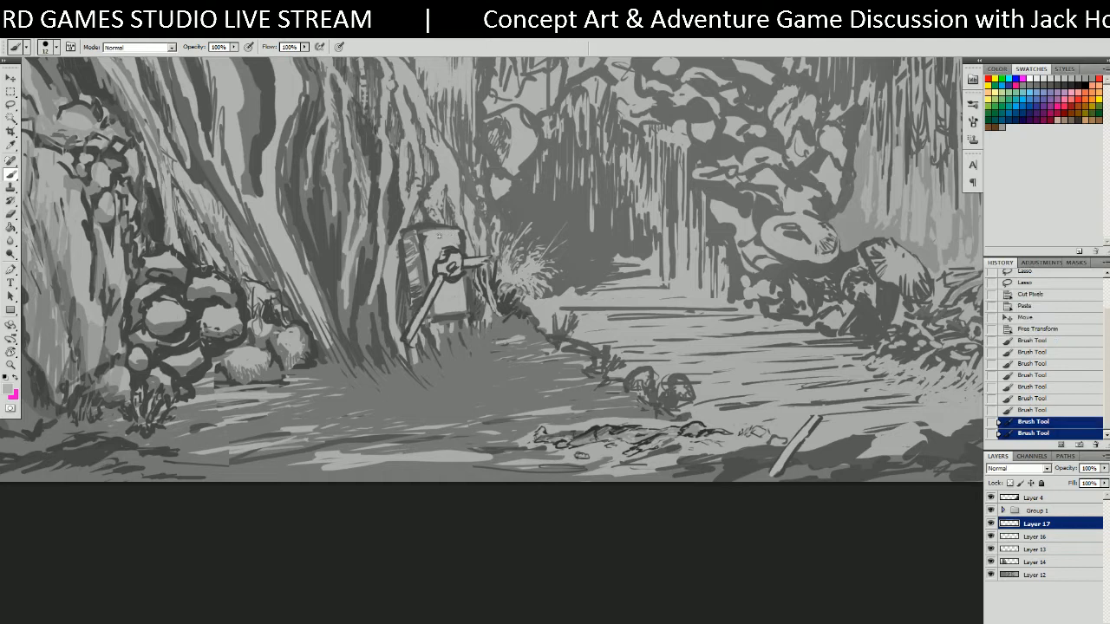
click(423, 243)
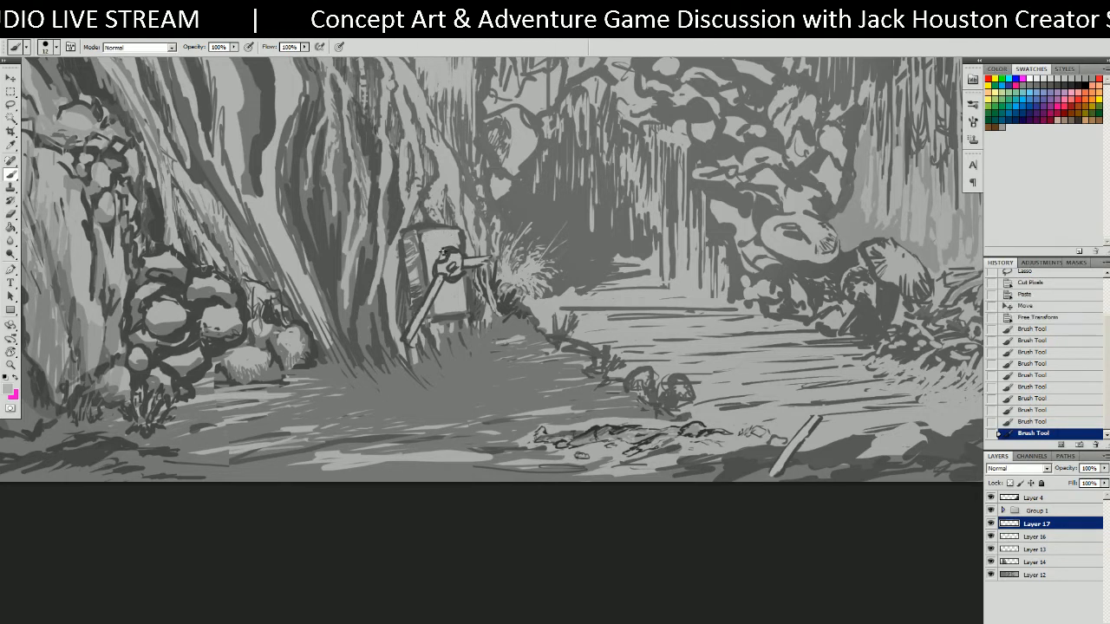
click(443, 255)
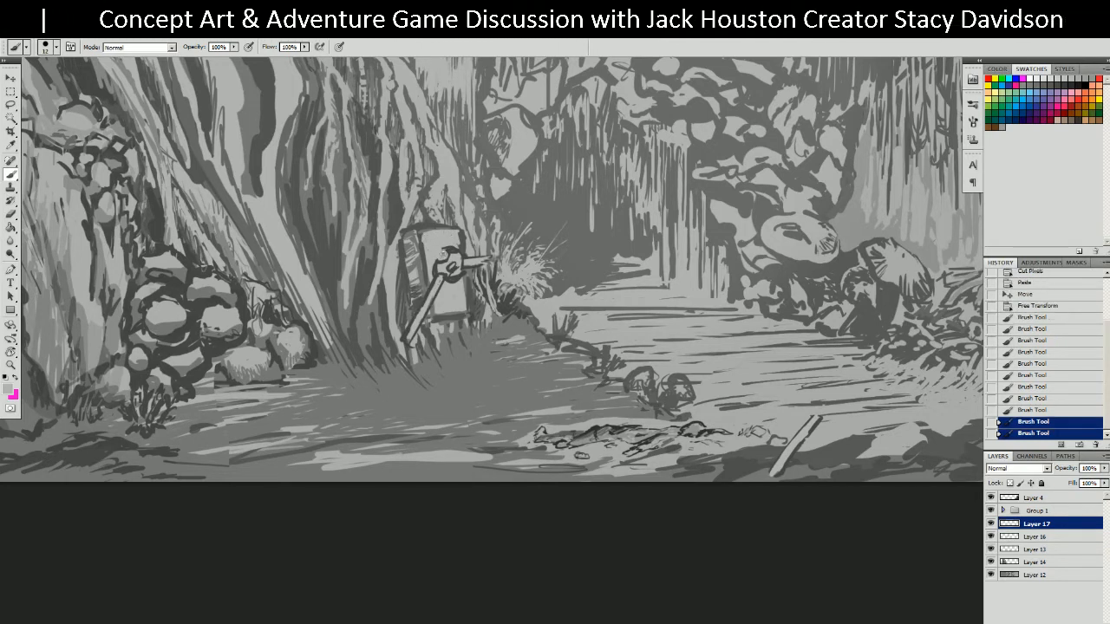
click(443, 257)
click(441, 255)
click(441, 256)
click(442, 257)
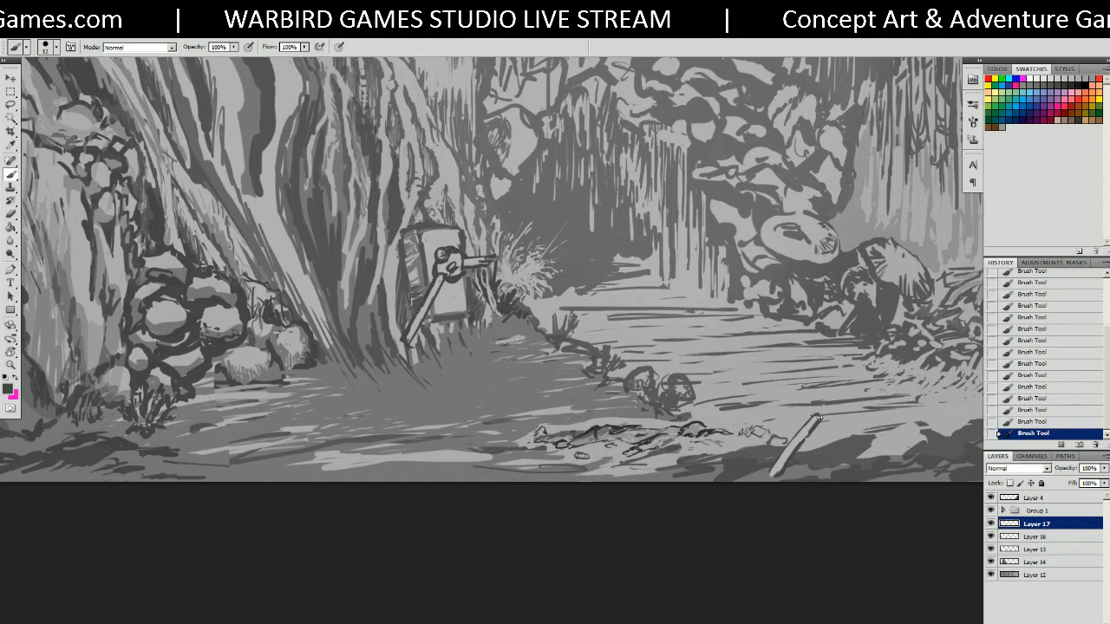
Marquee the stick, then cut and paste it onto a new layer.
key(v)
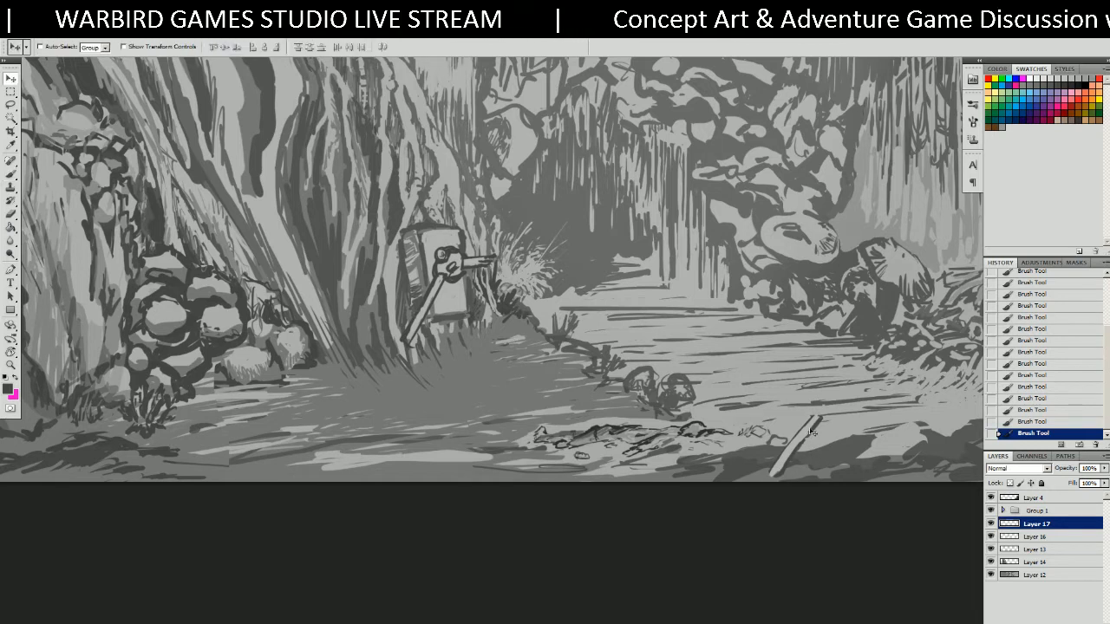
drag(803, 437, 784, 432)
key(ctrl+z)
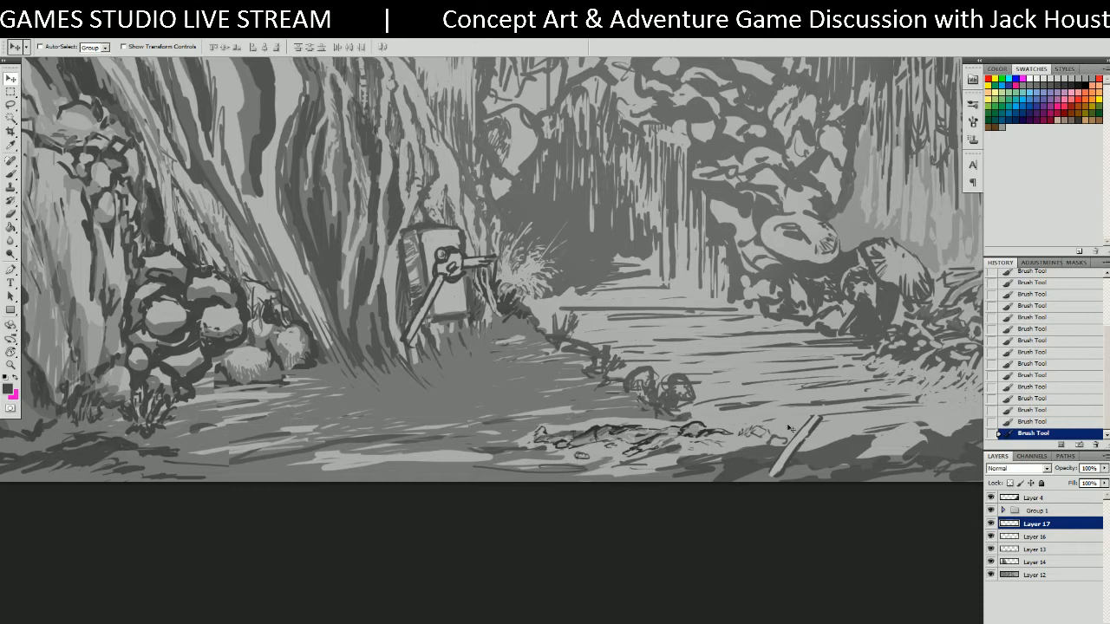
key(m)
drag(742, 362, 846, 482)
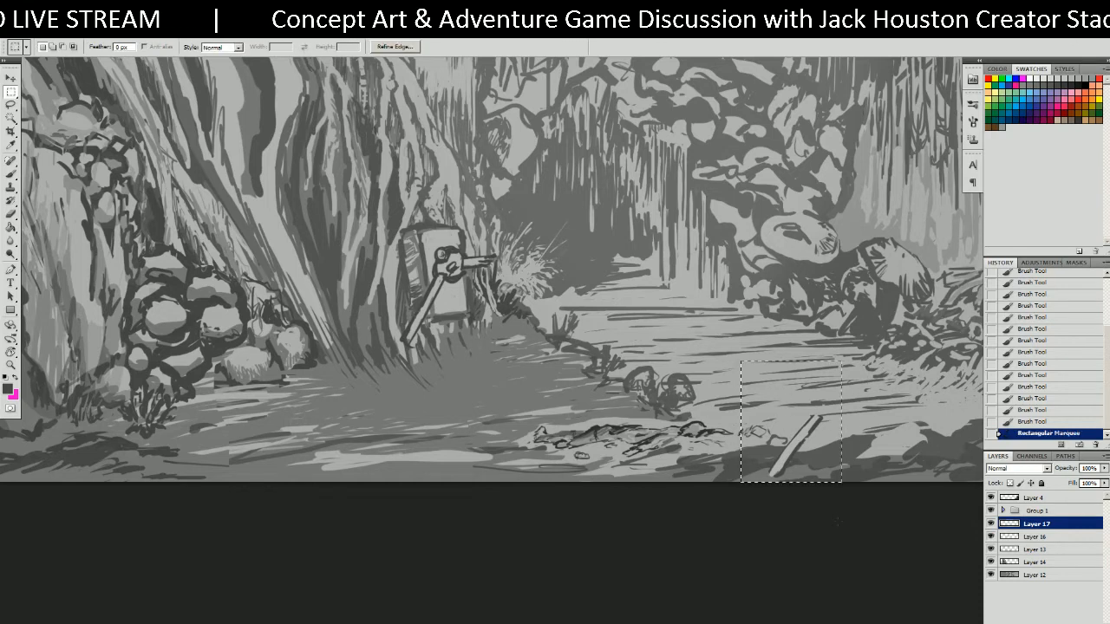
key(ctrl+x)
key(ctrl+v)
key(ctrl+v)
Adjust a marquee selection on the lower-right path, then deselect everything.
mouse_move(647, 369)
mouse_down()
mouse_move(766, 373)
mouse_move(838, 482)
mouse_up()
drag(660, 387, 666, 393)
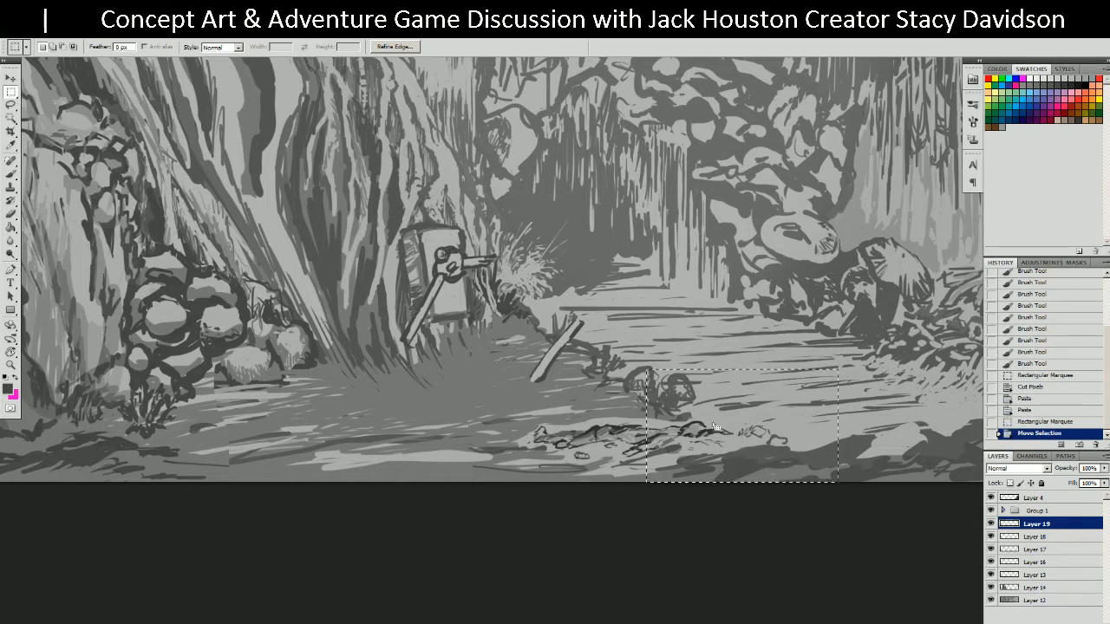
key(v)
click(666, 393)
key(Return)
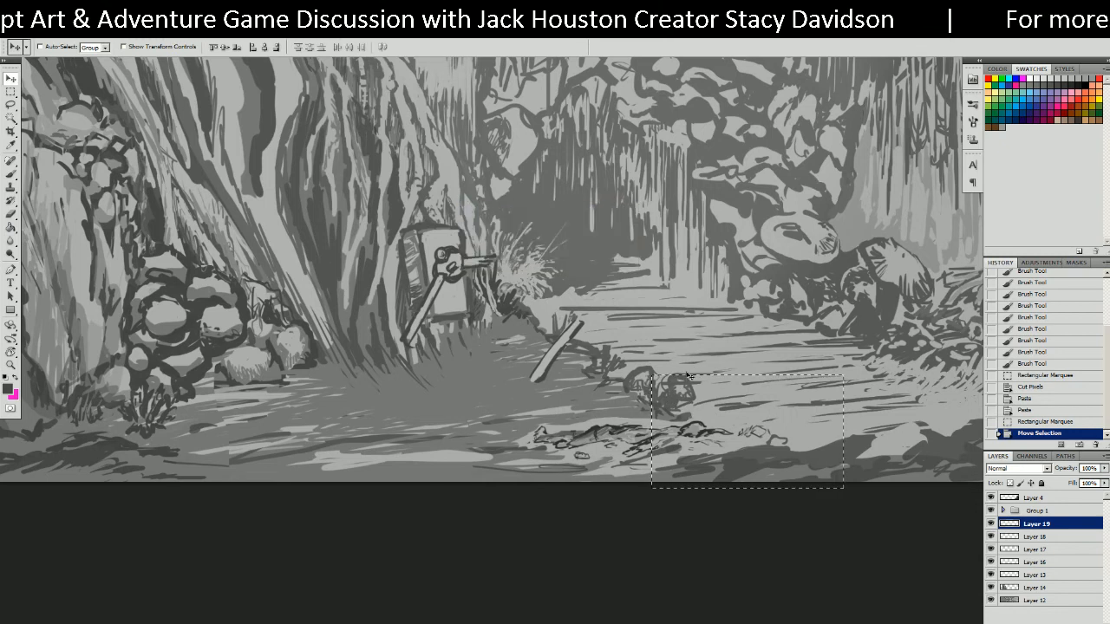
key(m)
drag(692, 400, 692, 404)
key(v)
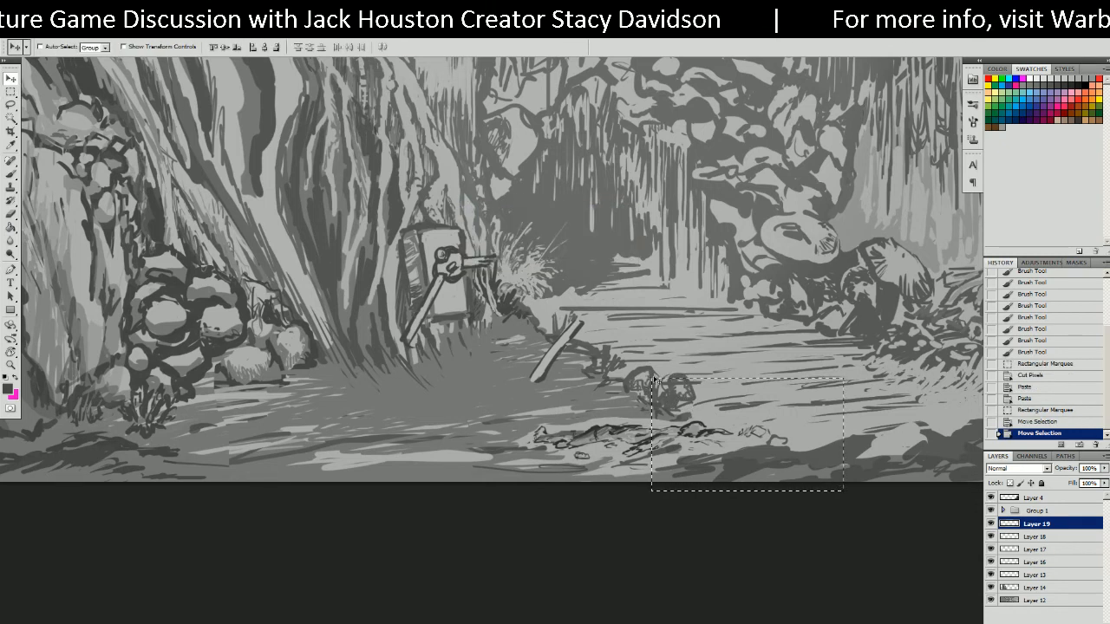
key(m)
click(660, 374)
key(ctrl+d)
Move the pasted stick slightly left into place and delete the duplicate stick layer.
key(v)
drag(647, 379, 774, 440)
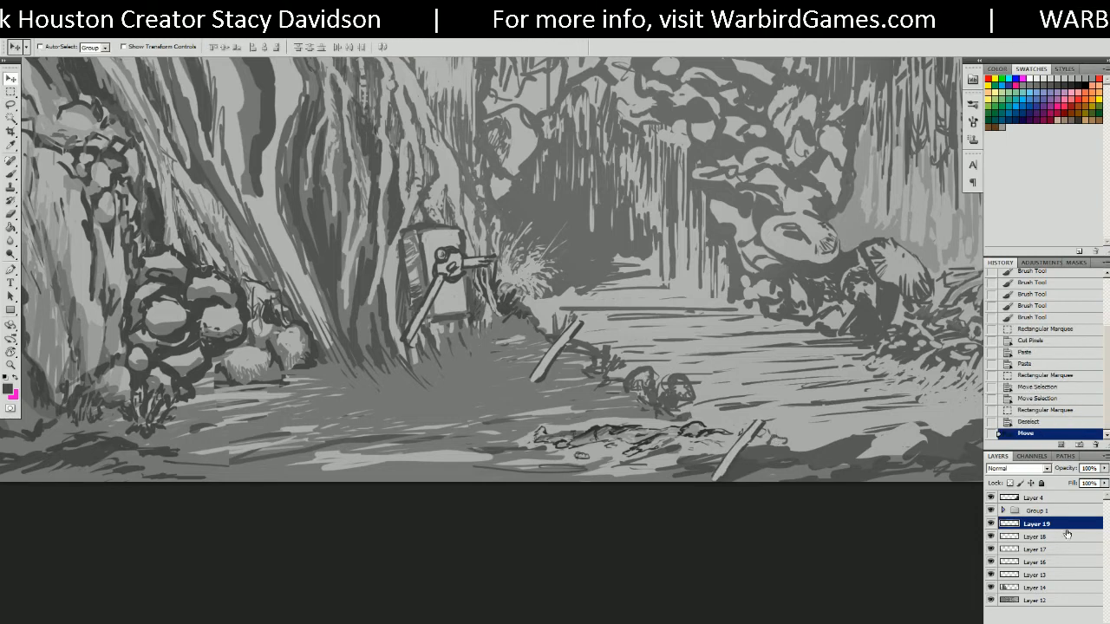
key(Delete)
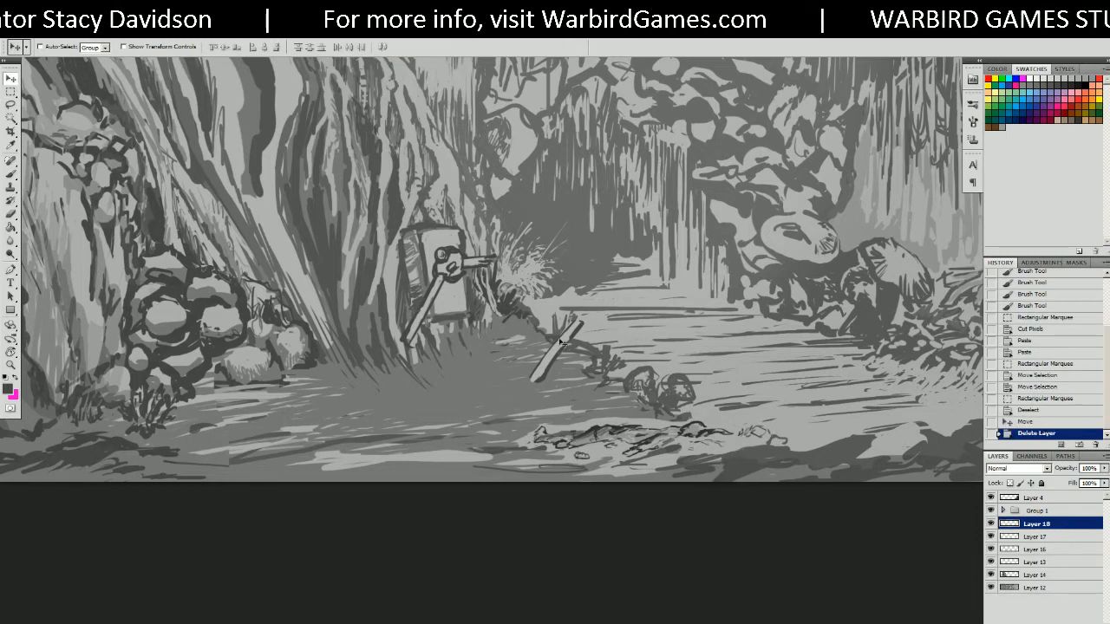
drag(568, 365, 731, 453)
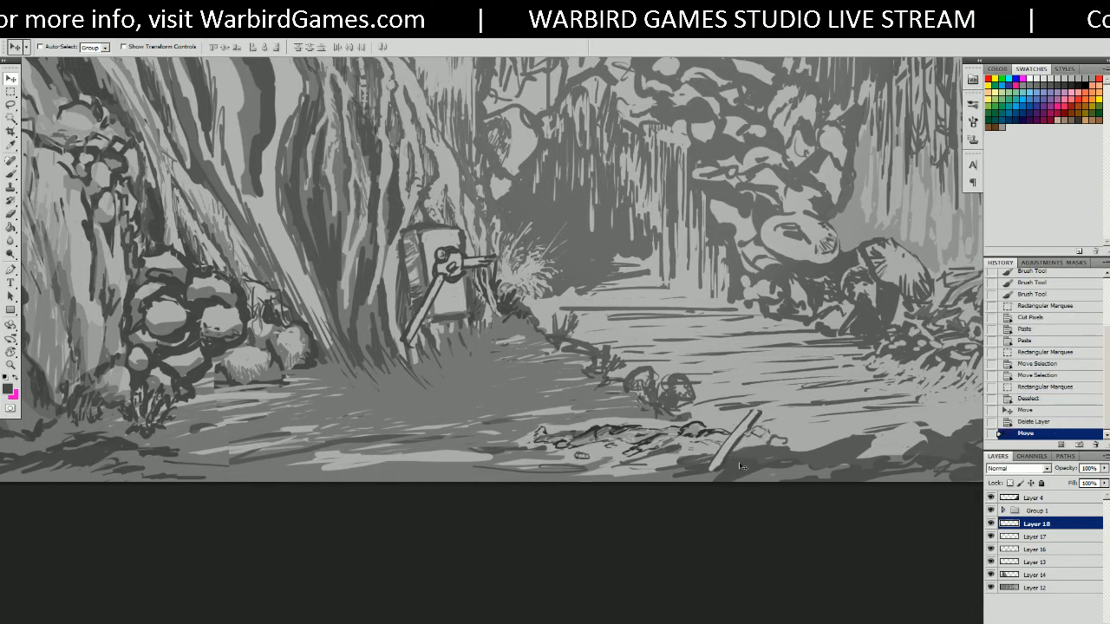
Add new empty Layer 19 above Layer 14, just below Group 1.
click(1053, 576)
key(ctrl+shift+alt+n)
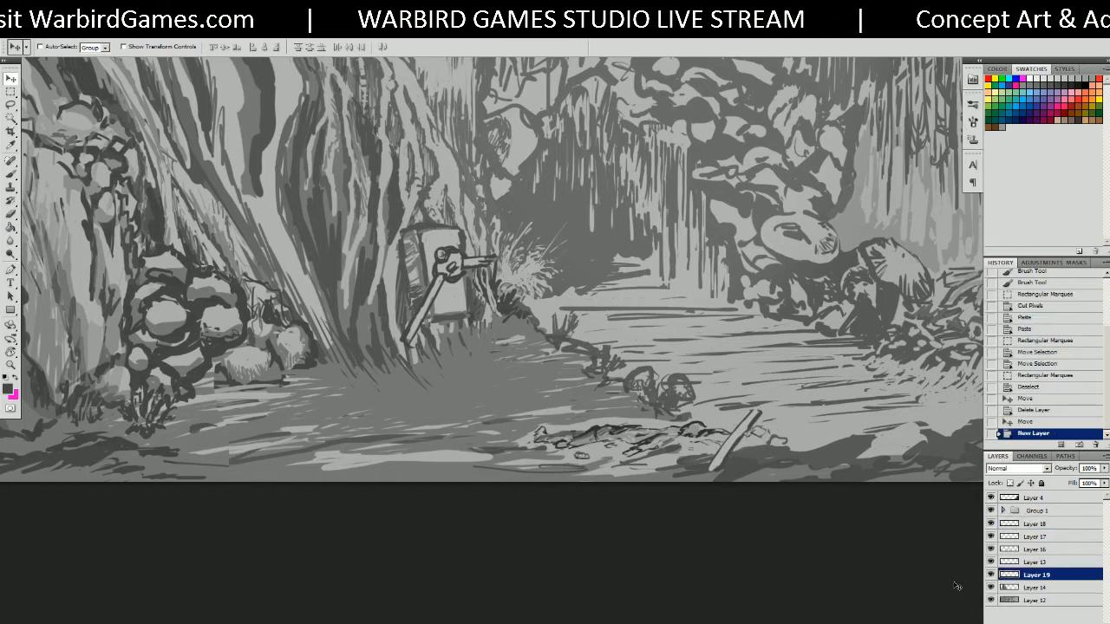
drag(1052, 577, 1035, 520)
key(b)
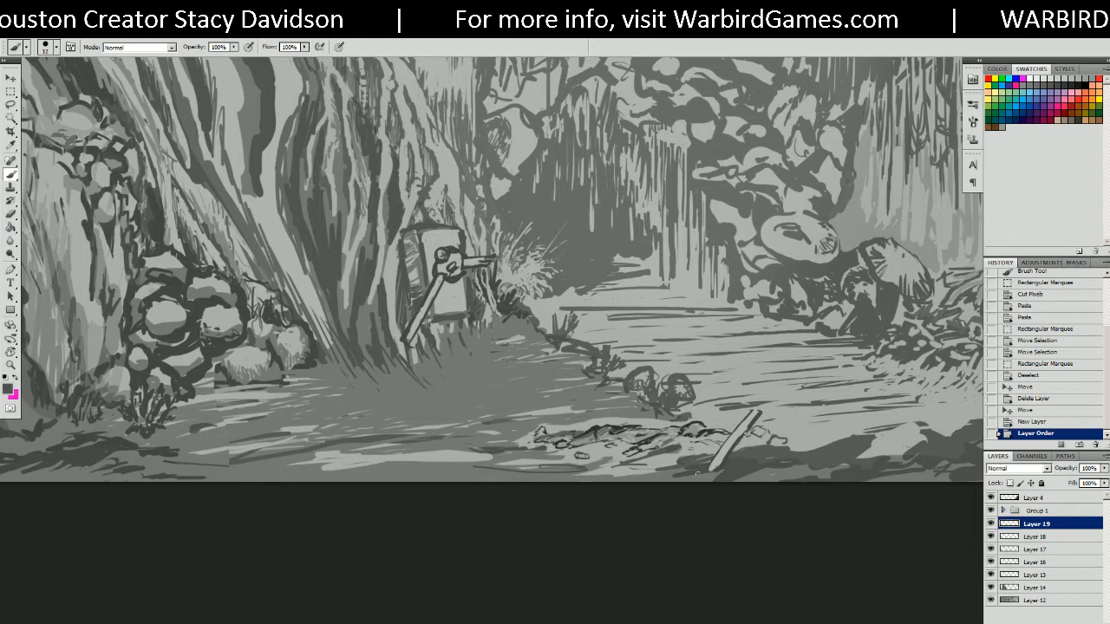
alt+click(709, 431)
mouse_move(714, 454)
mouse_down()
mouse_move(709, 470)
mouse_move(706, 454)
mouse_up()
mouse_move(706, 459)
mouse_down()
mouse_move(699, 474)
mouse_move(724, 476)
mouse_up()
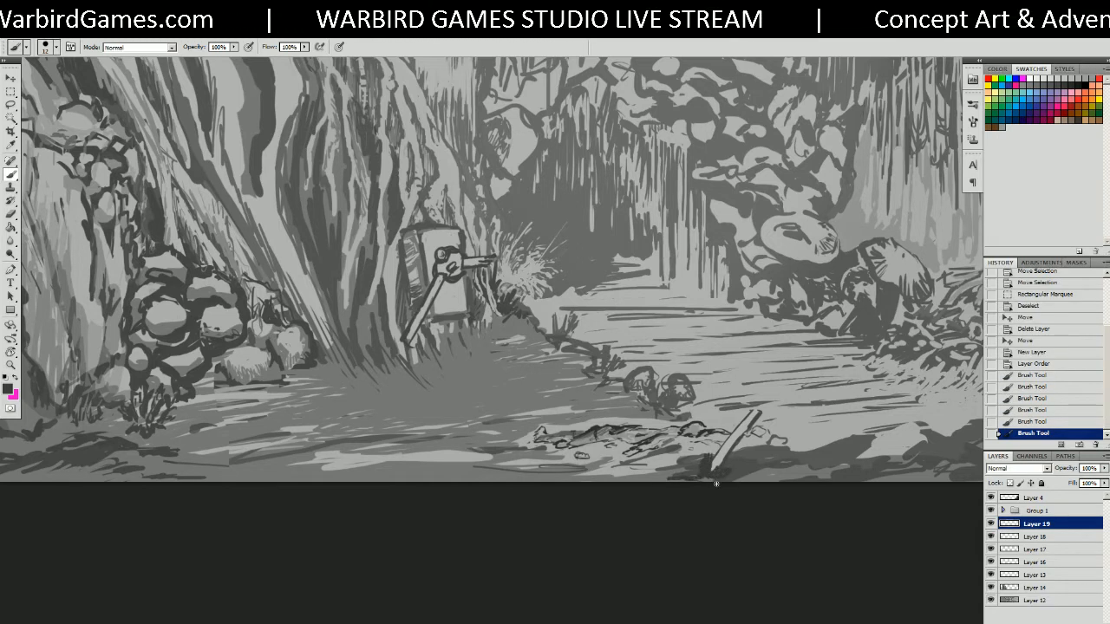
drag(739, 476, 734, 471)
drag(730, 473, 720, 454)
drag(721, 463, 726, 460)
drag(720, 469, 721, 446)
mouse_move(717, 467)
mouse_down()
mouse_move(708, 439)
mouse_move(697, 444)
mouse_up()
drag(706, 466, 692, 459)
drag(698, 476, 688, 471)
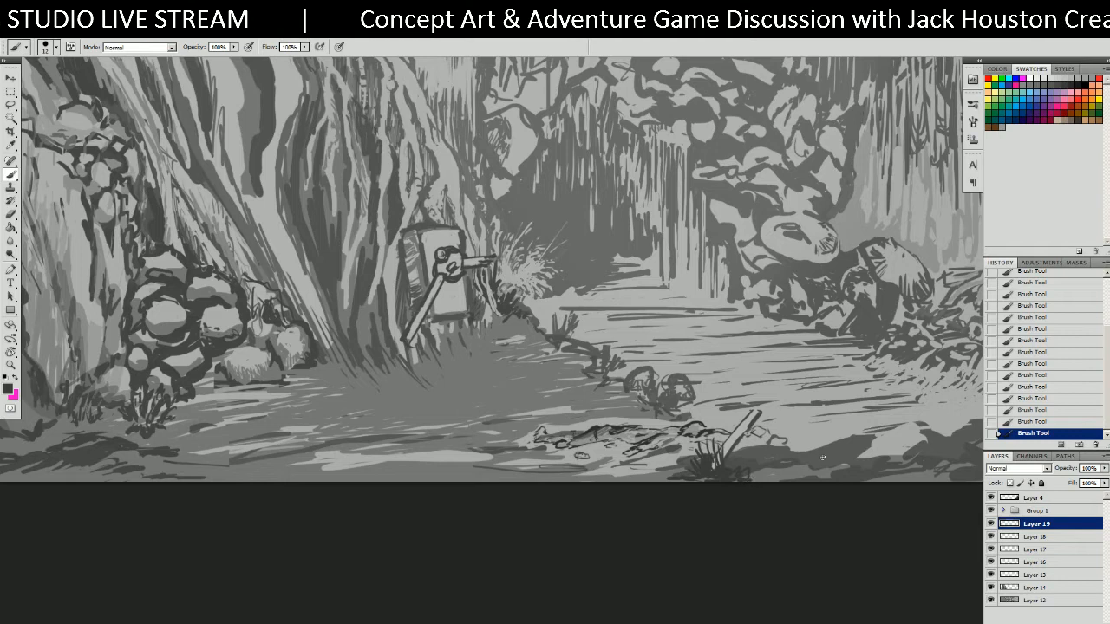
drag(814, 445, 858, 439)
drag(666, 224, 684, 297)
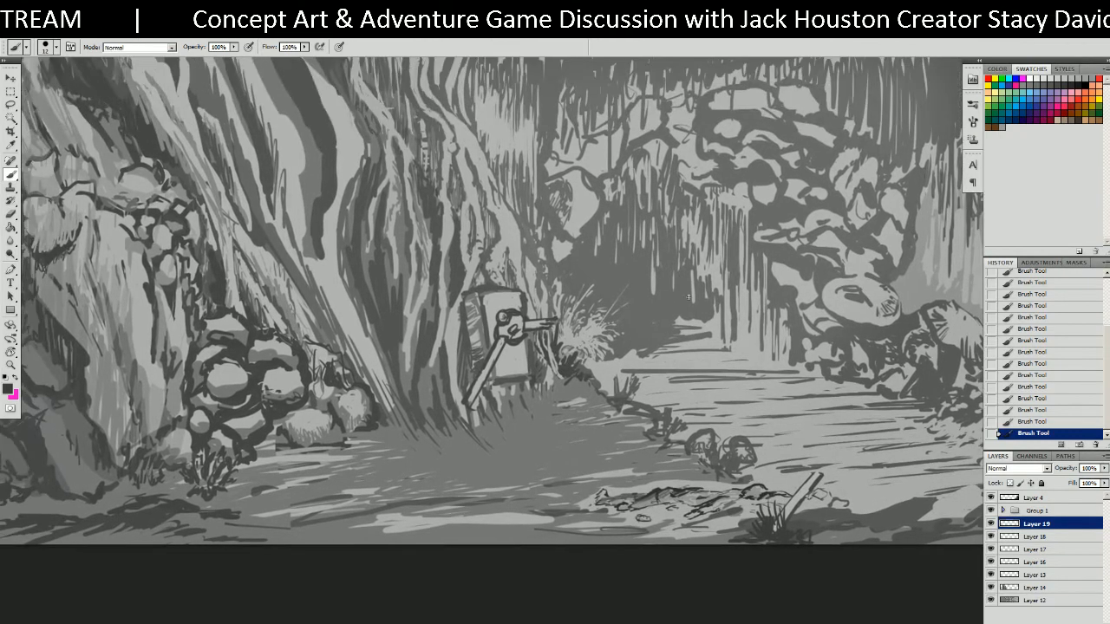
mouse_move(596, 287)
mouse_down()
mouse_move(681, 312)
mouse_move(678, 270)
mouse_move(658, 282)
mouse_up()
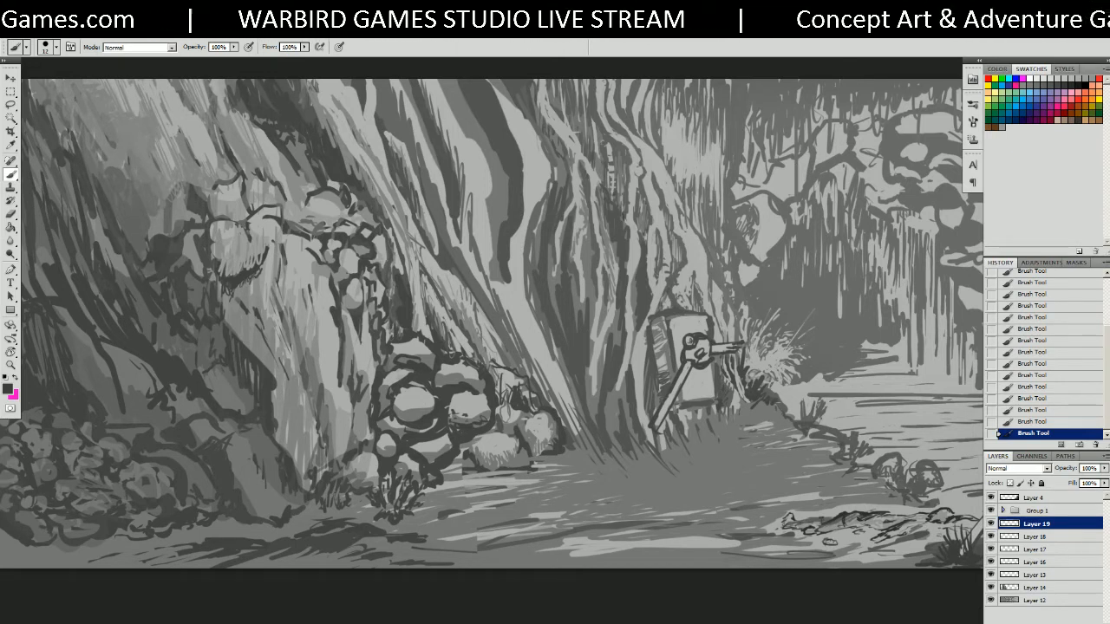
drag(980, 430, 513, 397)
mouse_move(656, 386)
mouse_down()
mouse_move(498, 434)
mouse_move(525, 430)
mouse_move(468, 425)
mouse_up()
drag(519, 423, 639, 391)
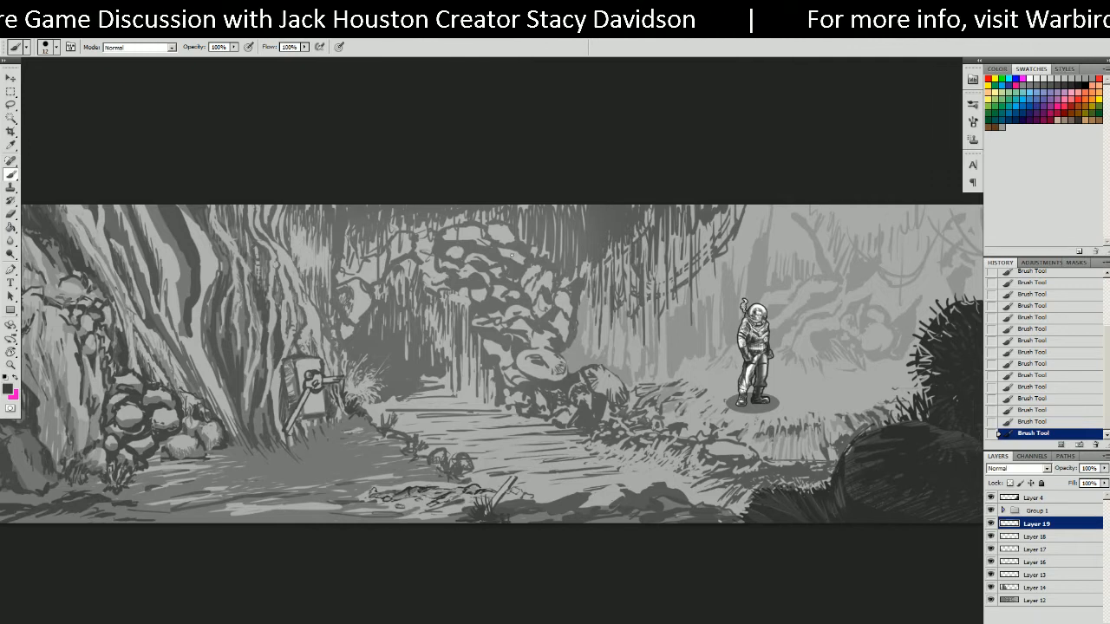
Check Layers 16–18 by toggling visibility, then merge Layers 16 and 17.
mouse_move(508, 353)
mouse_down()
mouse_move(422, 326)
mouse_move(577, 275)
mouse_move(620, 277)
mouse_up()
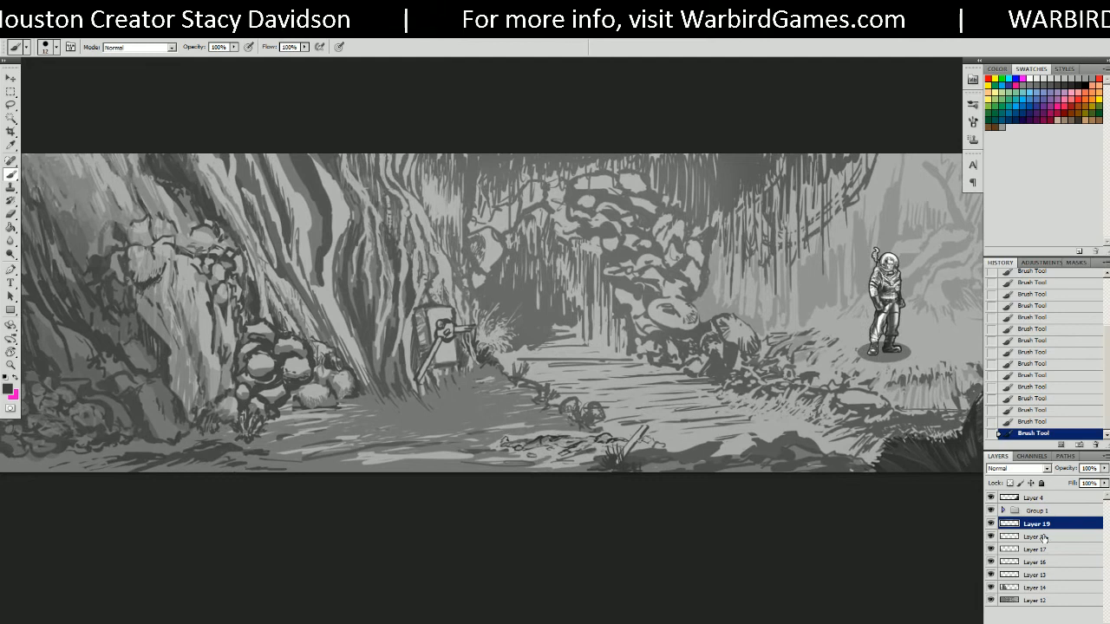
click(991, 537)
click(991, 537)
click(991, 550)
click(991, 550)
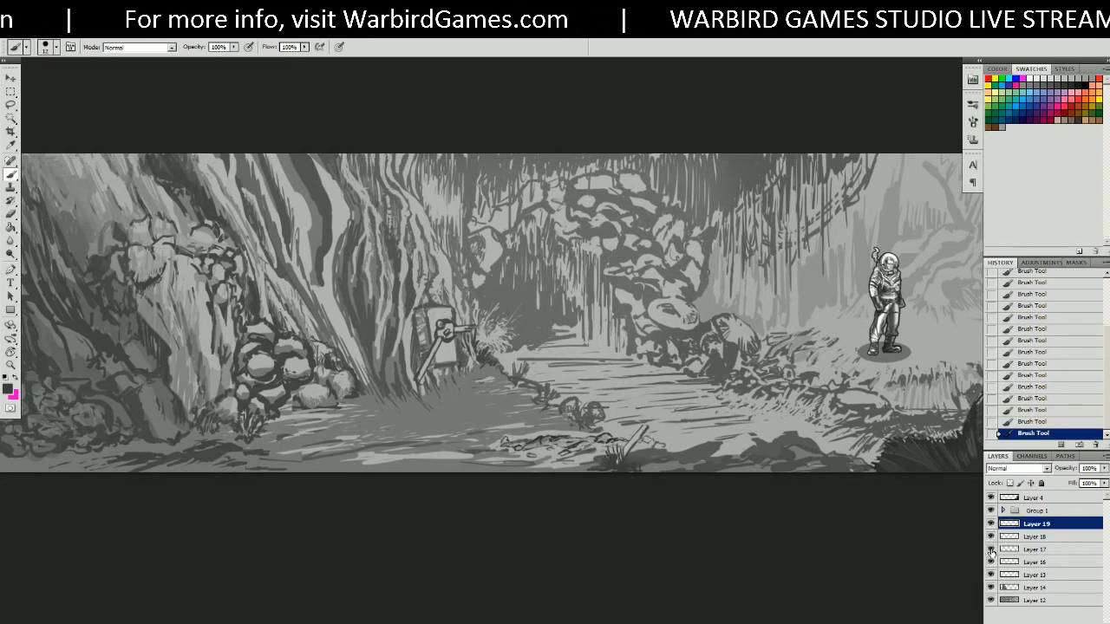
click(991, 562)
click(991, 562)
click(1025, 563)
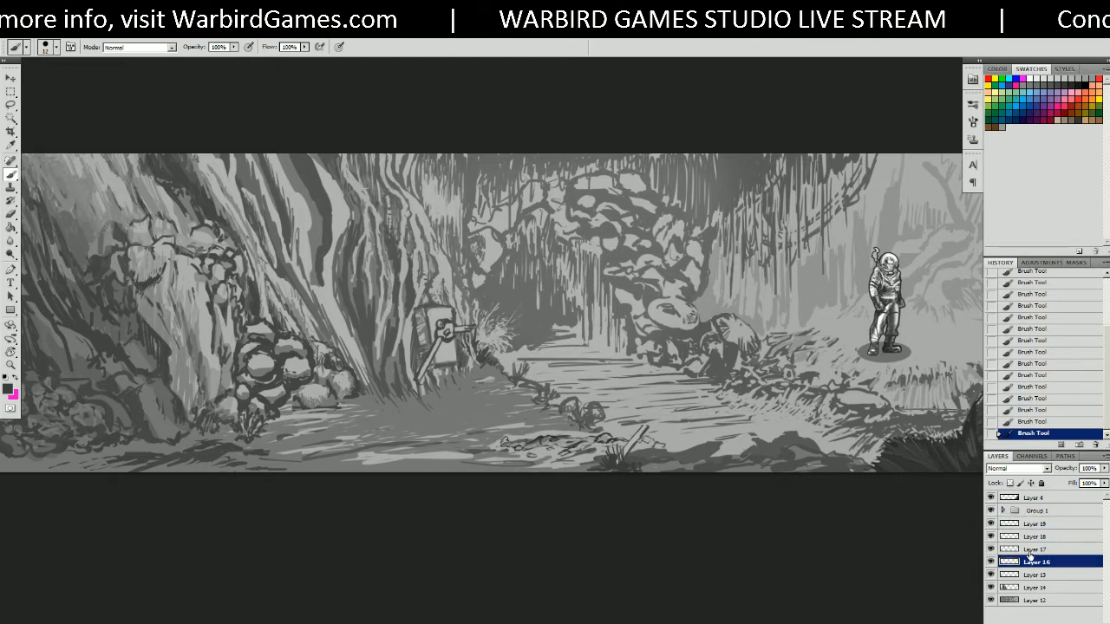
shift+click(1030, 549)
right_click(1022, 553)
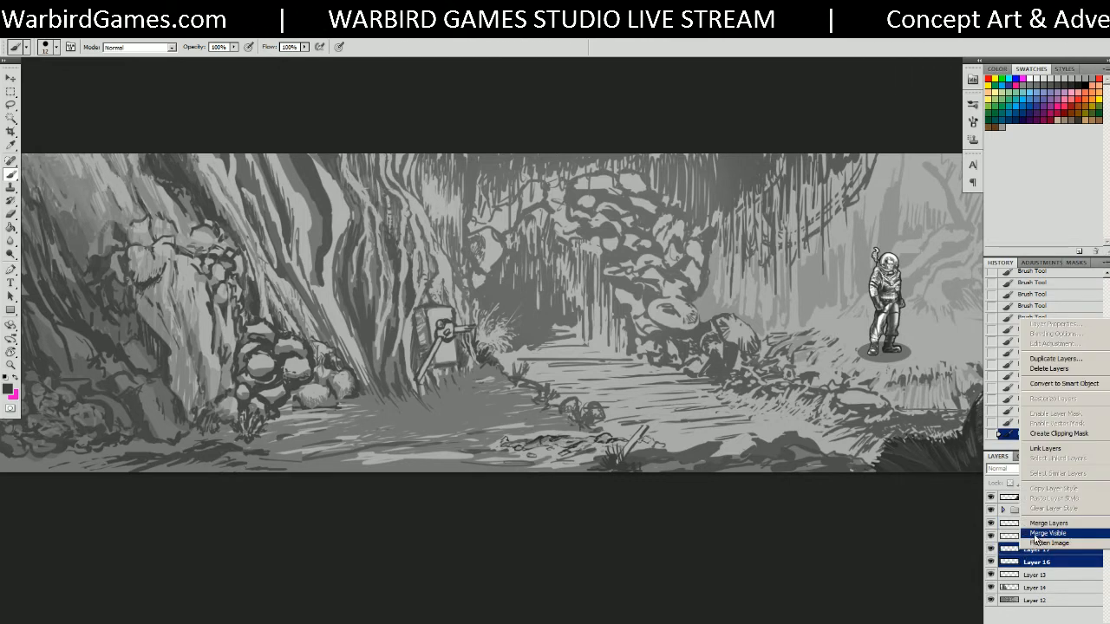
click(1040, 531)
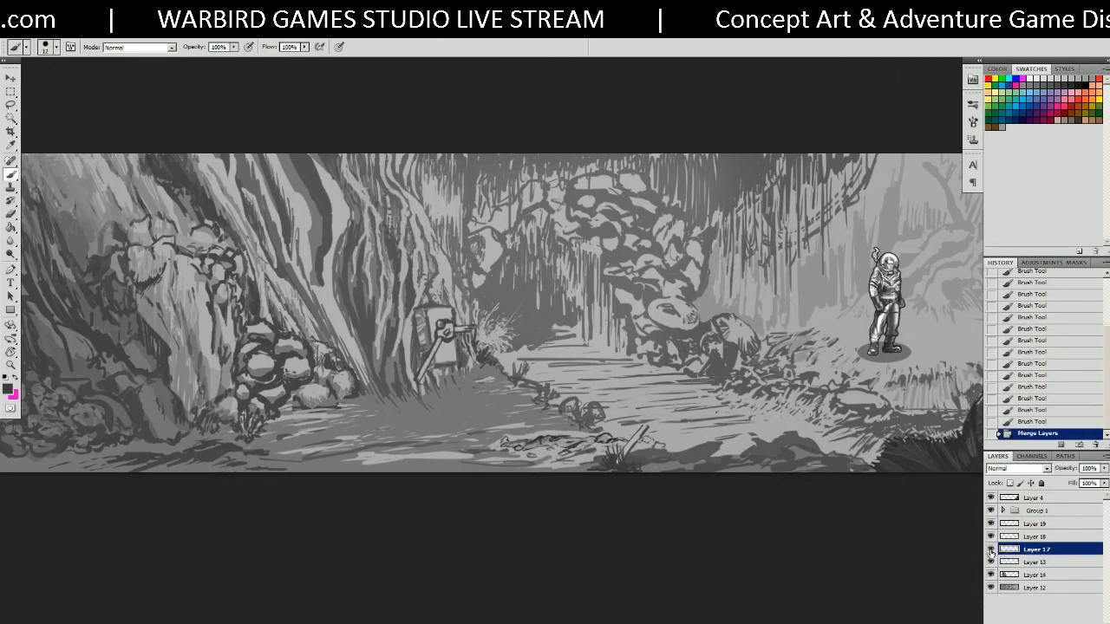
Open Levels and set input levels to 62 / 1.00 / 189.
key(ctrl+l)
drag(677, 252, 639, 253)
drag(529, 252, 563, 253)
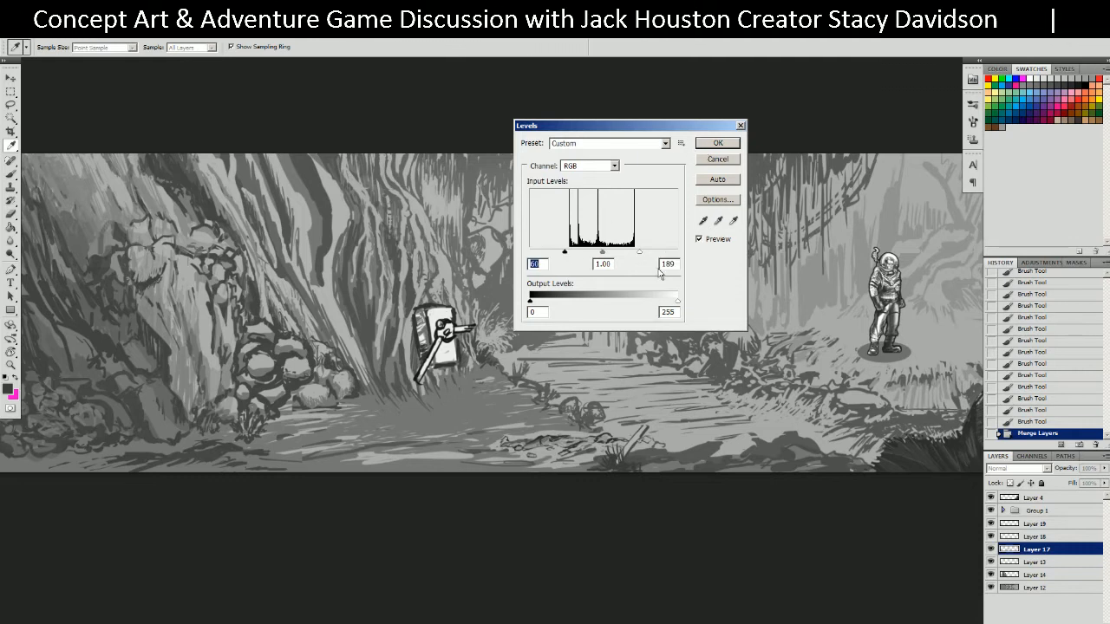
Raise the Levels white input to 216 on Layer 17 and apply it, comparing before and after.
drag(640, 254, 649, 254)
click(736, 143)
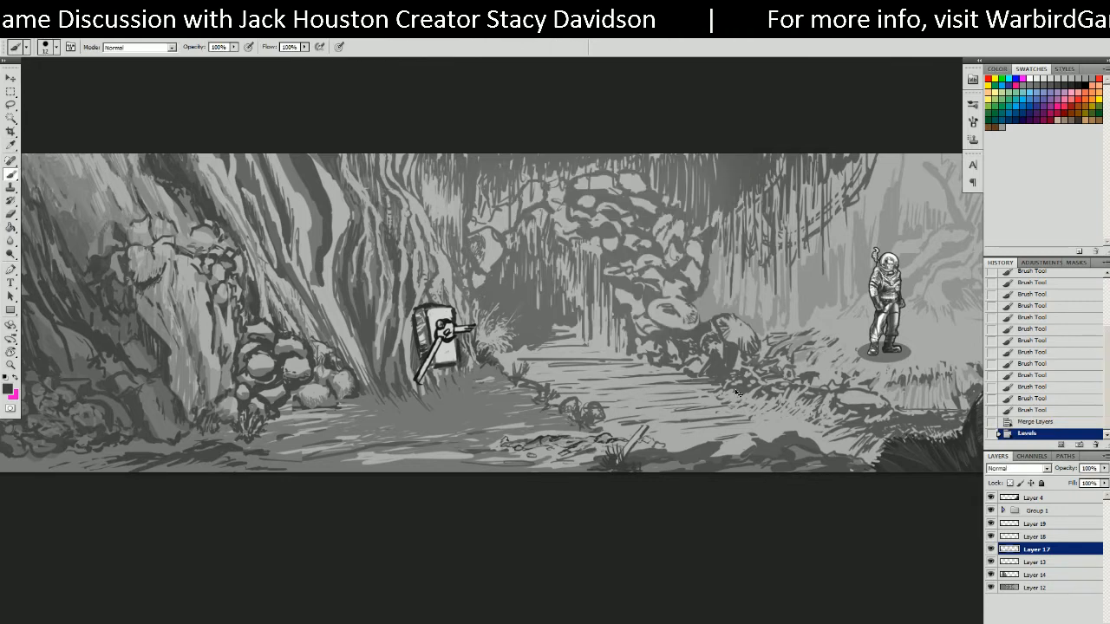
key(ctrl+z)
key(ctrl+z)
click(664, 517)
drag(601, 417, 672, 364)
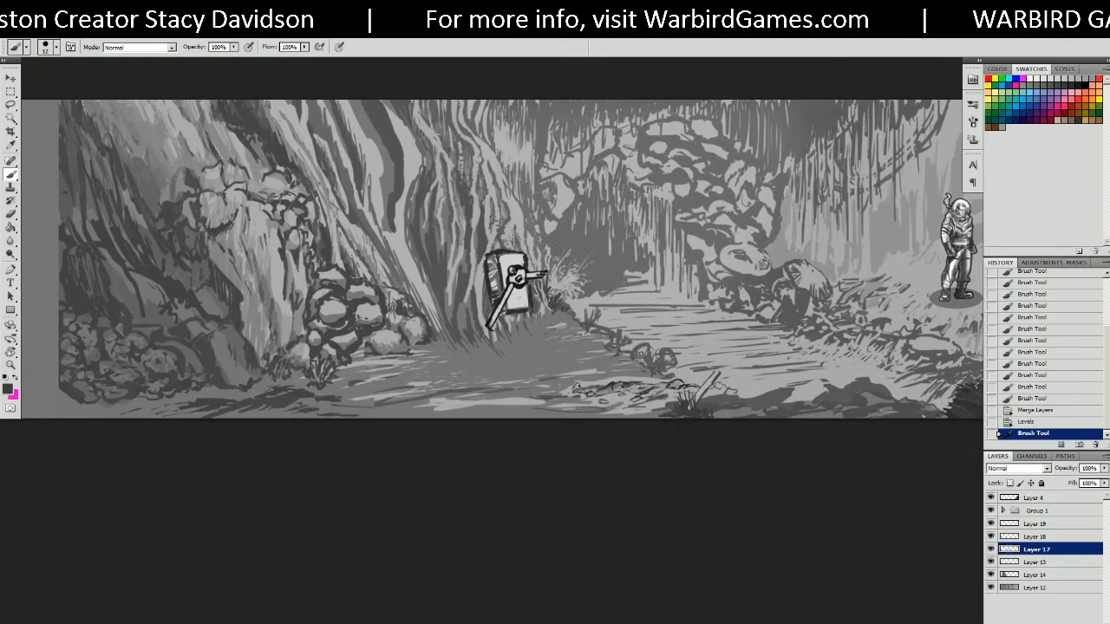
Apply Levels 9/1.00/212 to Layer 18, then view the painting full screen.
click(1065, 536)
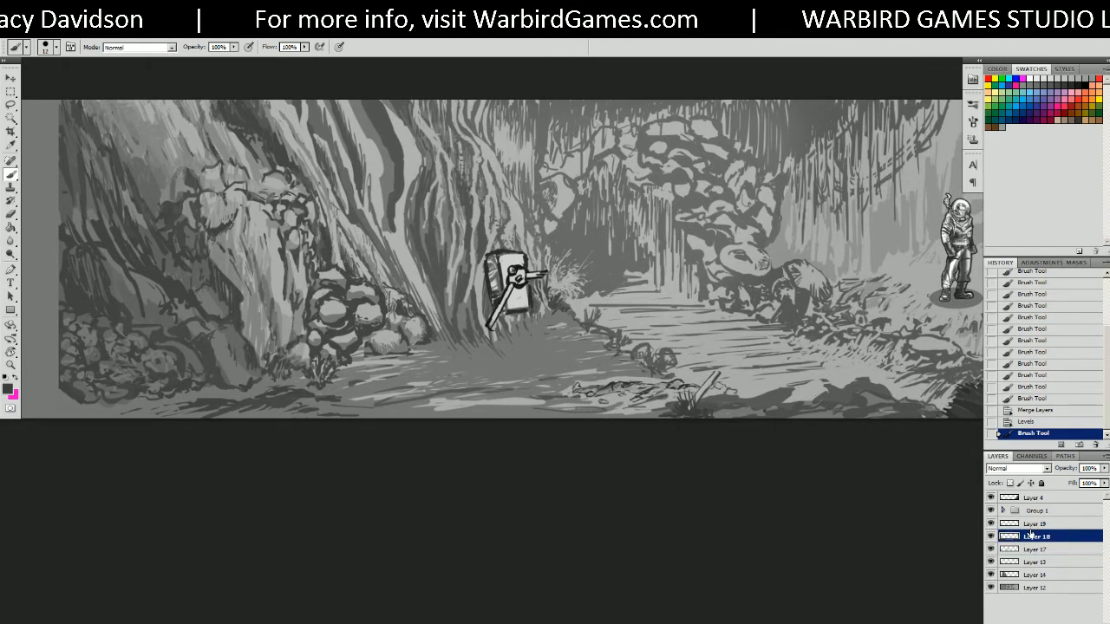
key(ctrl+l)
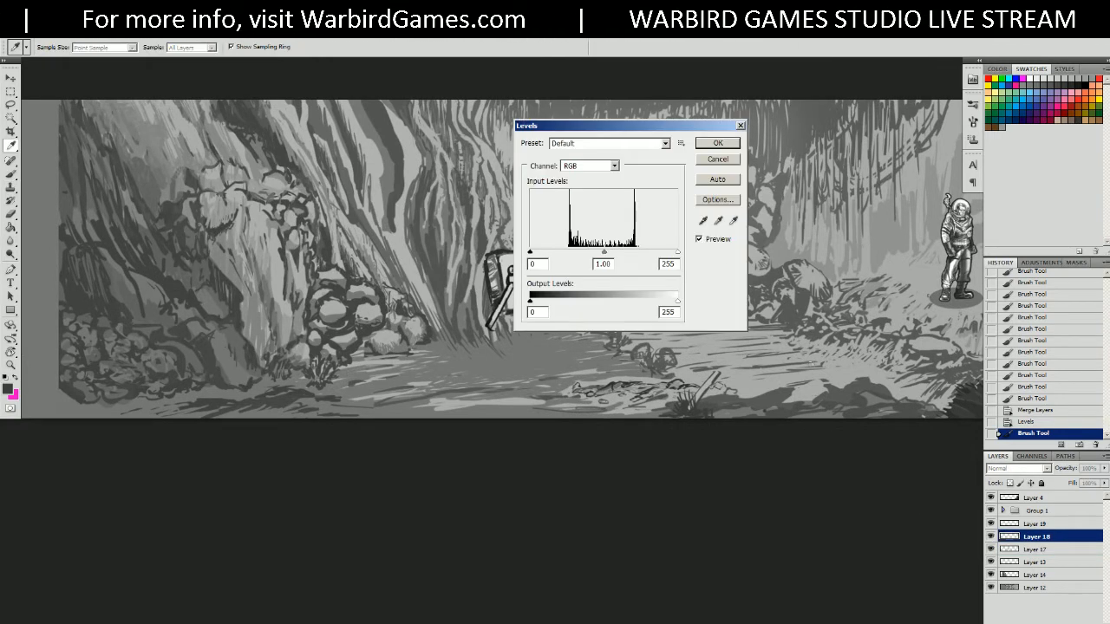
drag(685, 126, 903, 121)
drag(895, 249, 870, 250)
drag(748, 248, 754, 252)
click(927, 139)
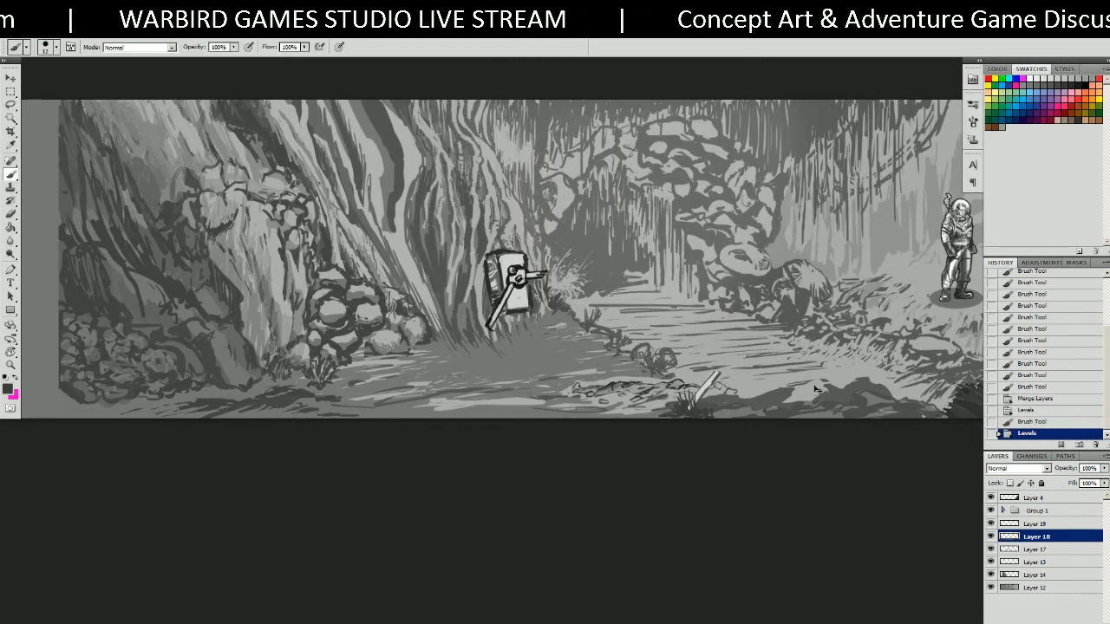
key(f)
drag(528, 385, 749, 406)
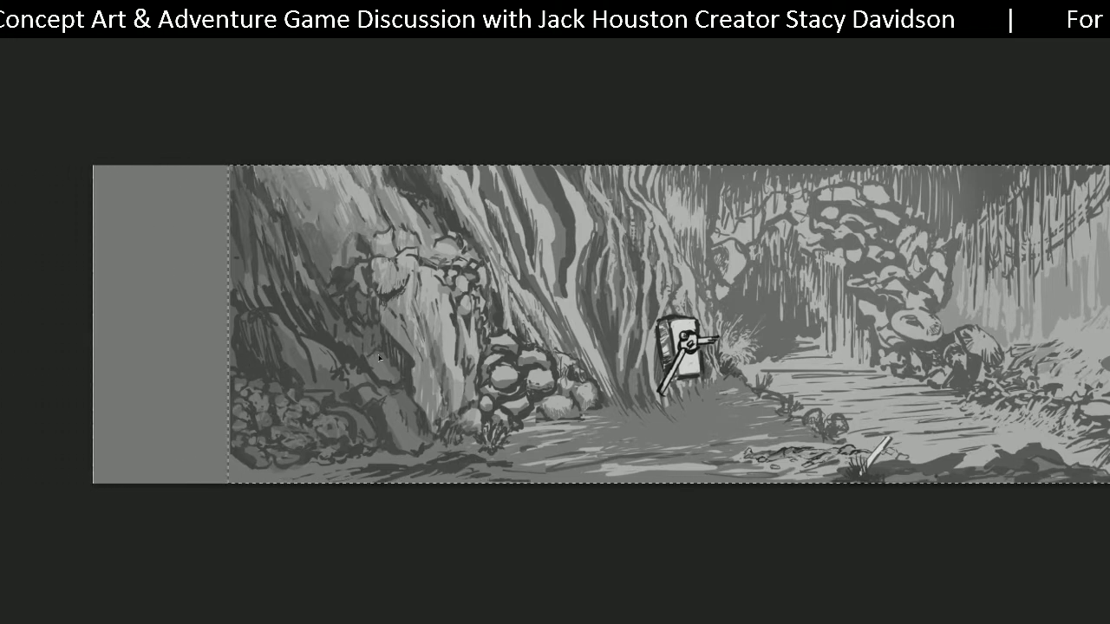
Crop the empty grey strip off the painting's left side and deselect.
key(f)
key(f)
click(78, 29)
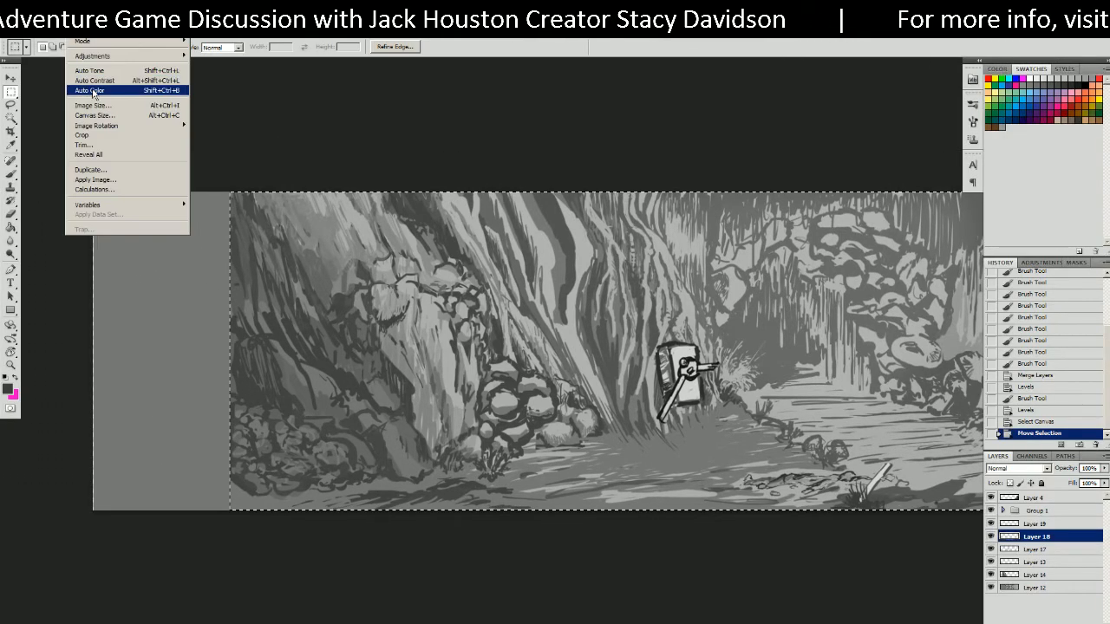
click(82, 135)
key(ctrl+d)
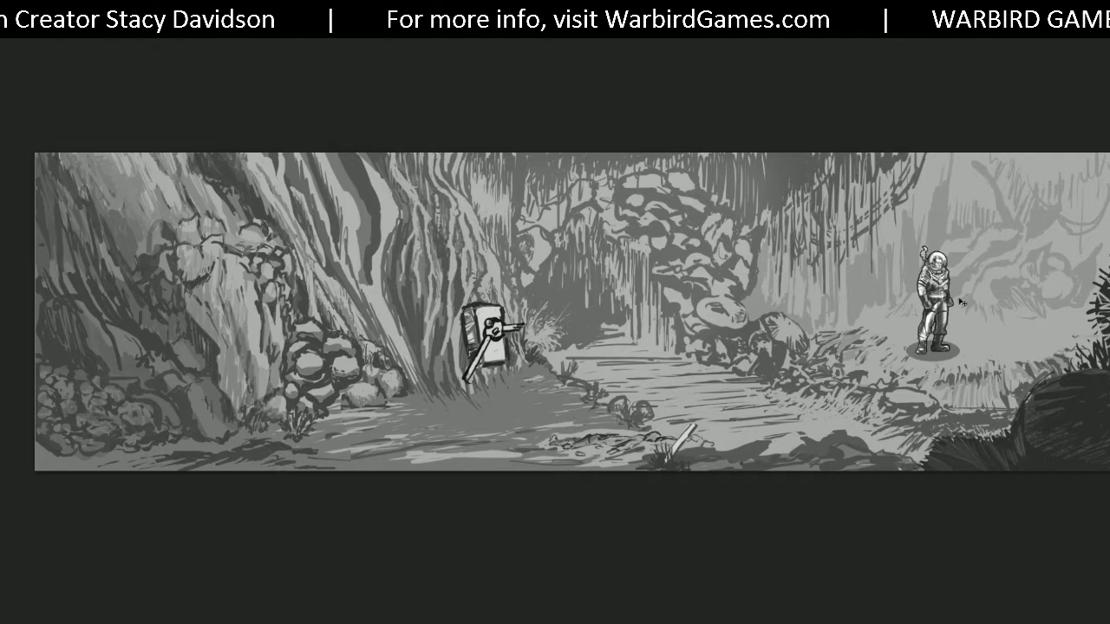
Place the astronaut beside the contraption in front of the rocks, then restore the panels.
drag(917, 311, 513, 362)
scroll(552, 330, up, 3)
drag(513, 362, 857, 330)
drag(857, 330, 596, 375)
drag(597, 374, 1059, 358)
drag(1059, 358, 502, 531)
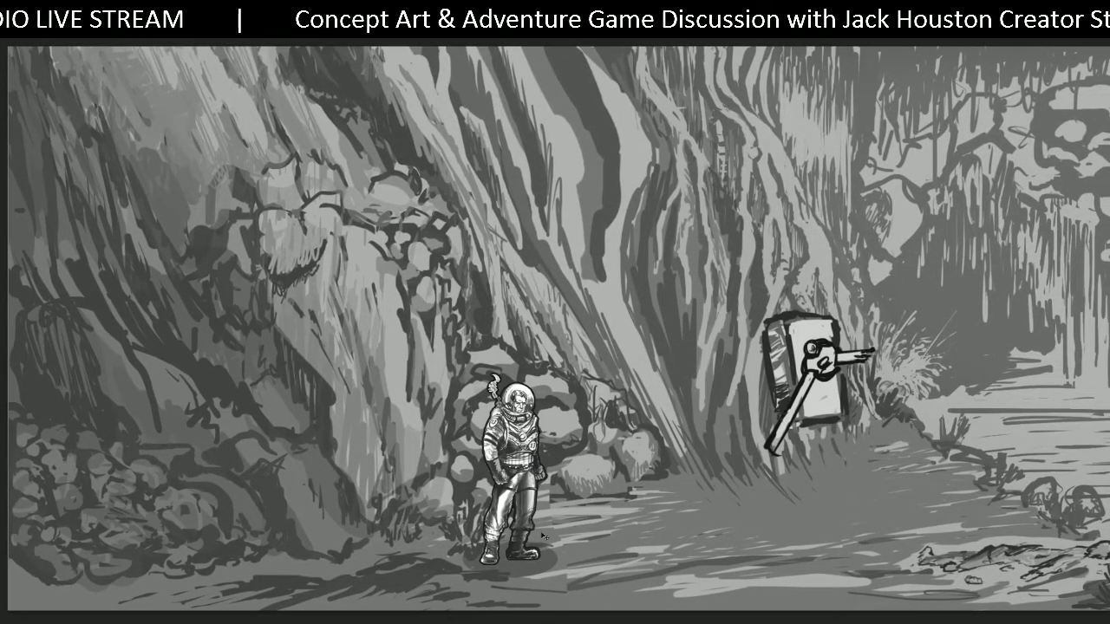
drag(573, 518, 596, 527)
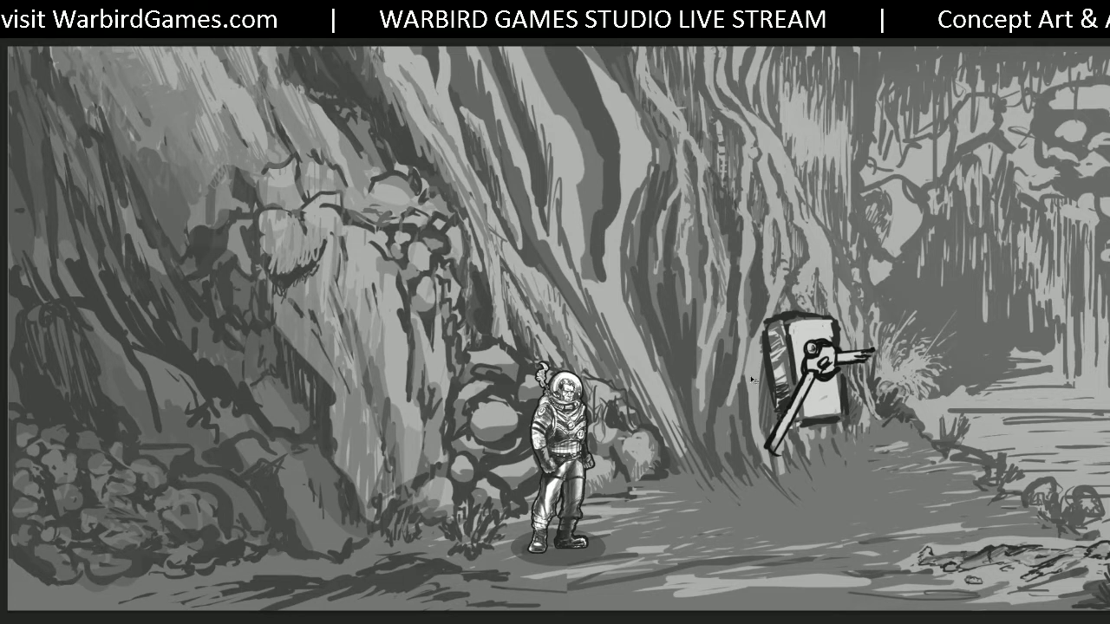
ctrl+drag(524, 328, 497, 345)
drag(498, 343, 398, 351)
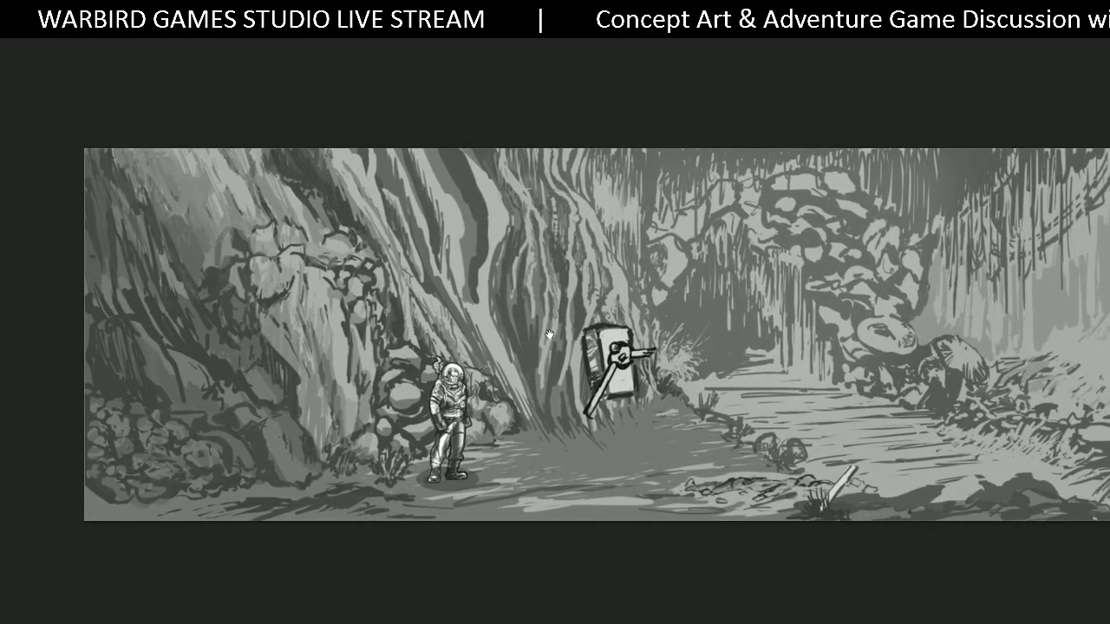
drag(549, 336, 510, 332)
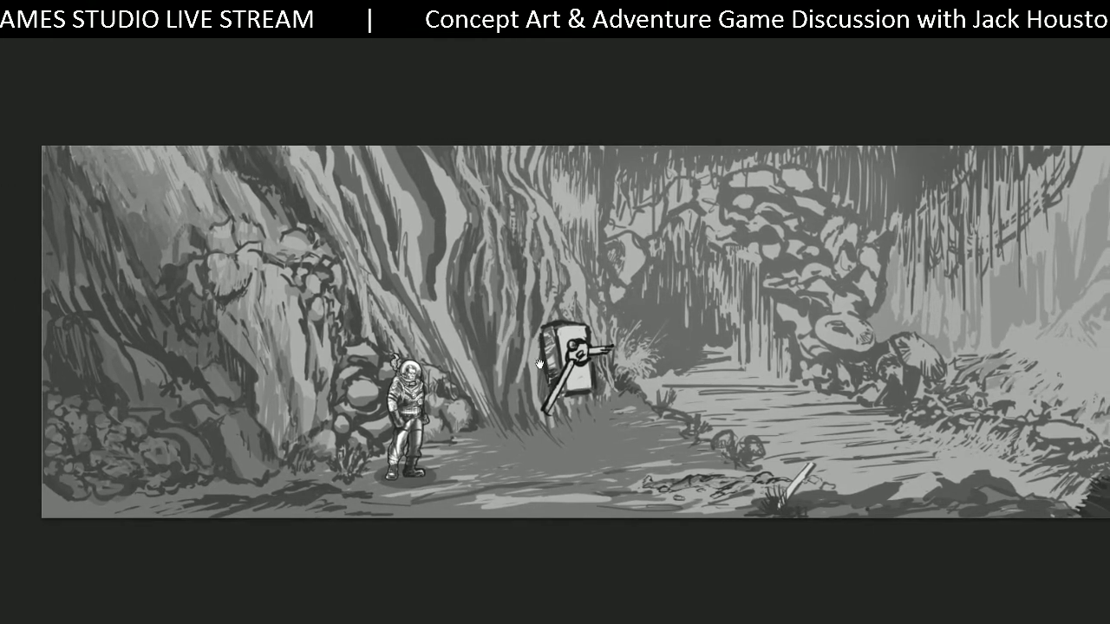
drag(540, 371, 554, 336)
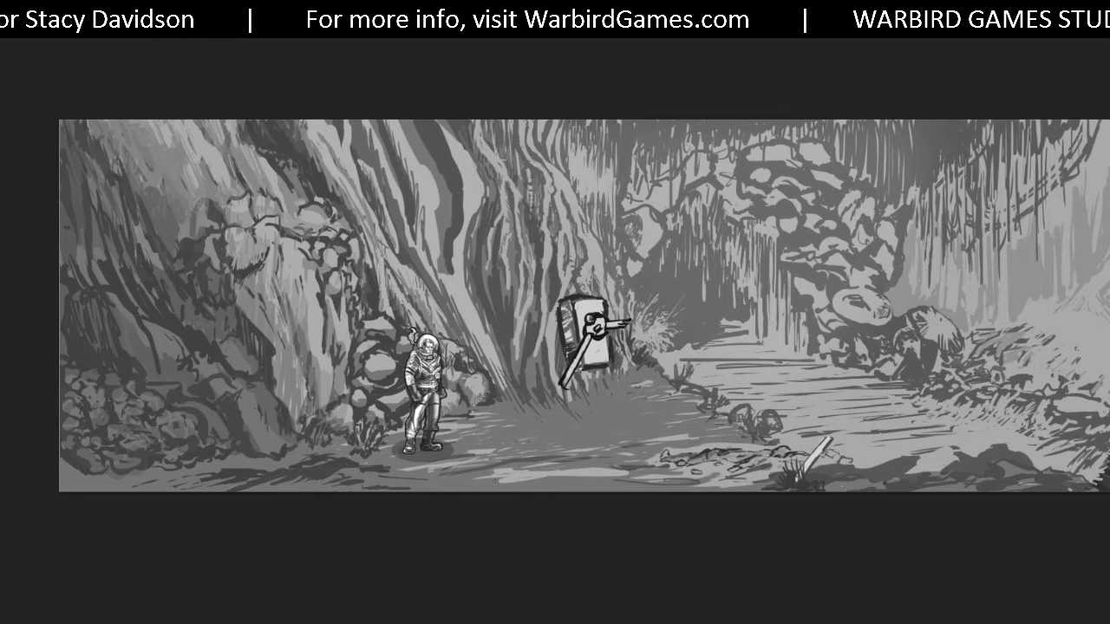
key(Tab)
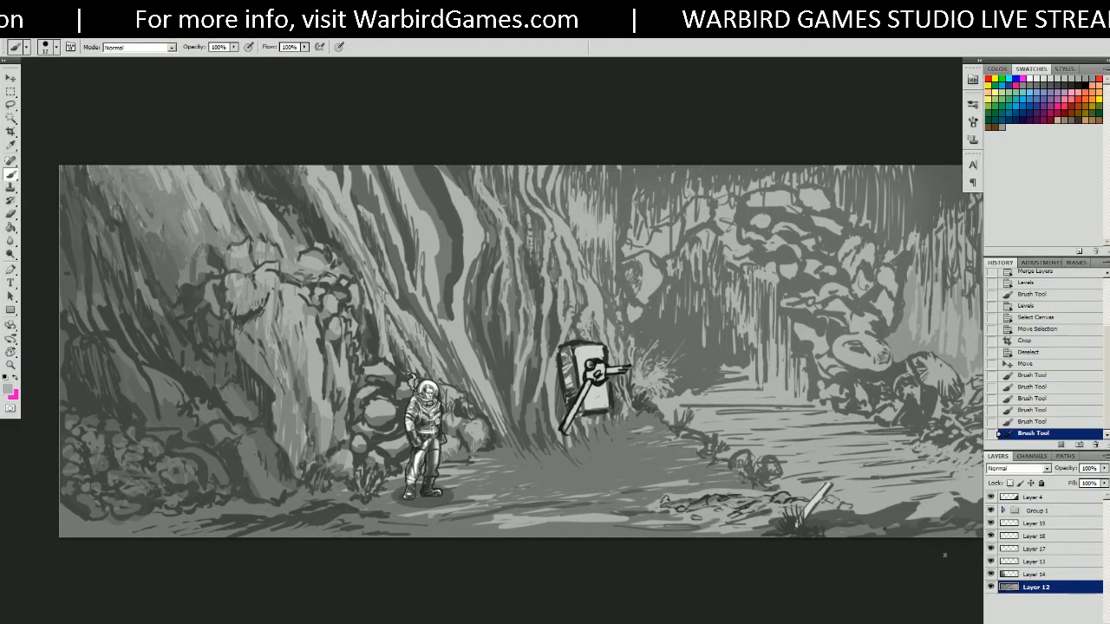
Paint light strokes on the ground below the astronaut on Layer 14.
click(1021, 574)
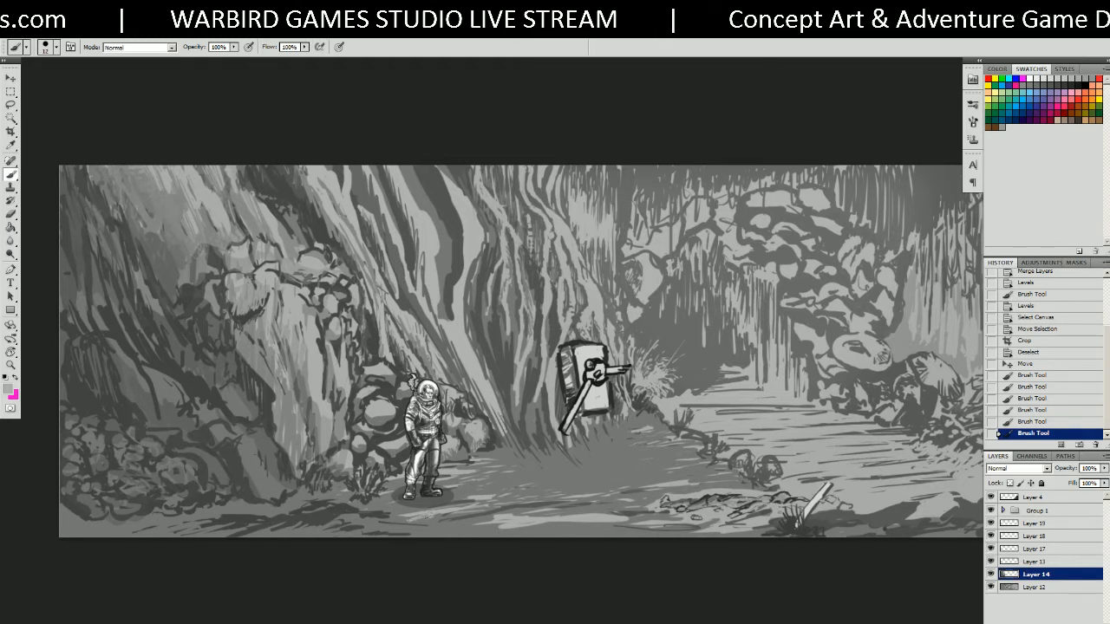
drag(402, 517, 482, 523)
drag(466, 522, 573, 503)
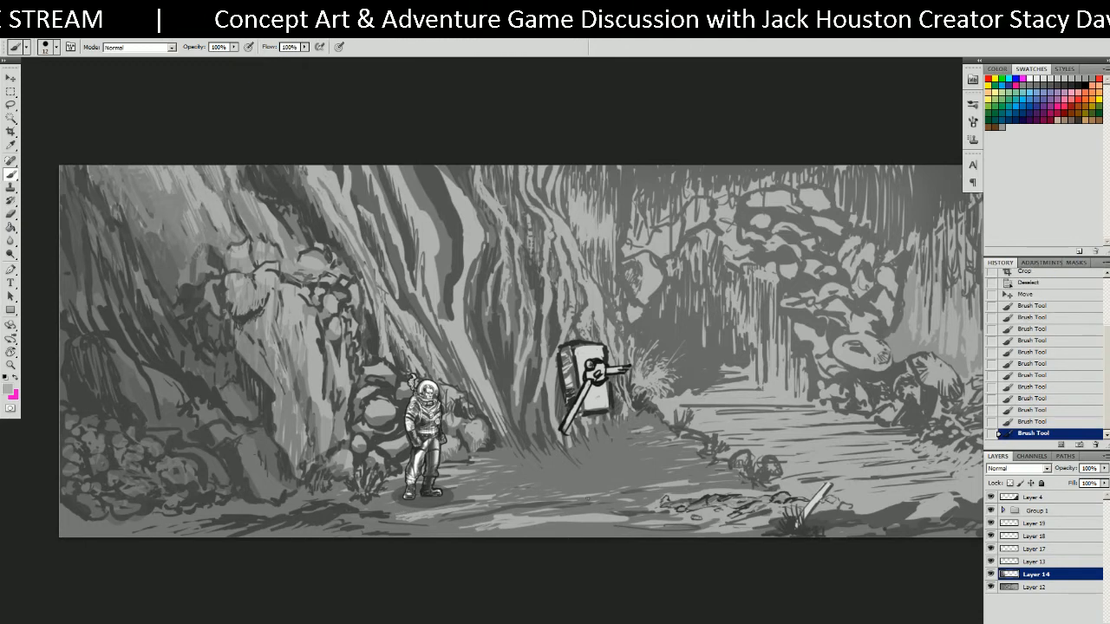
drag(560, 465, 582, 450)
drag(682, 477, 652, 457)
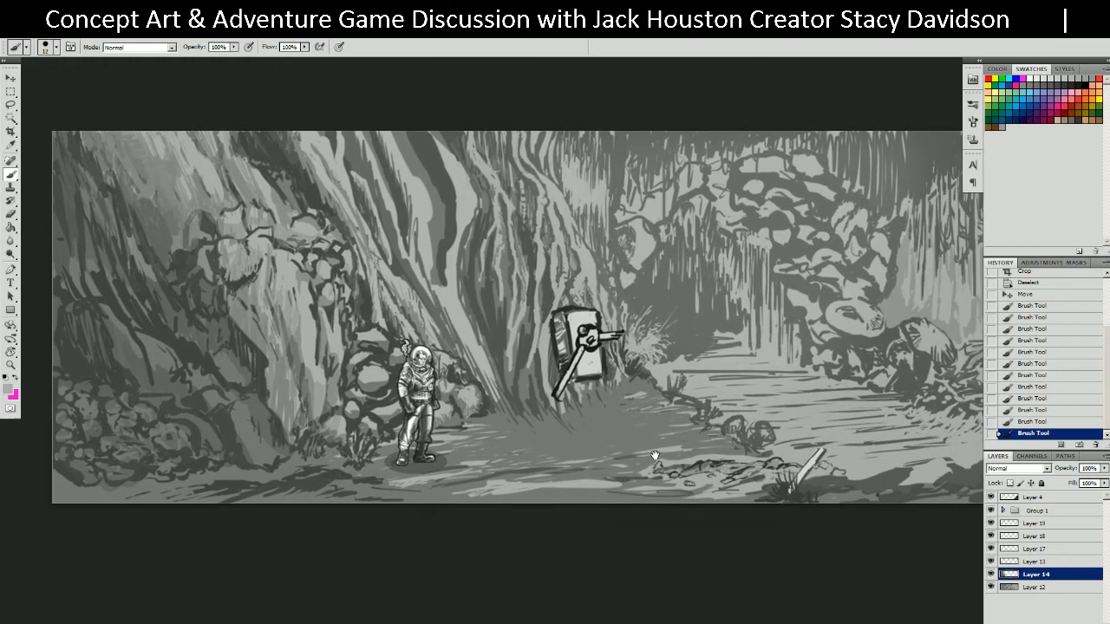
Move the astronaut group left, next to the propeller contraption.
key(v)
click(433, 412)
key(Tab)
mouse_move(432, 437)
mouse_down()
mouse_move(577, 446)
mouse_move(532, 433)
mouse_up()
drag(576, 433, 627, 432)
drag(631, 433, 427, 421)
key(Tab)
key(l)
key(v)
drag(346, 424, 190, 429)
Merge Layer 12 into Layer 14.
click(1040, 574)
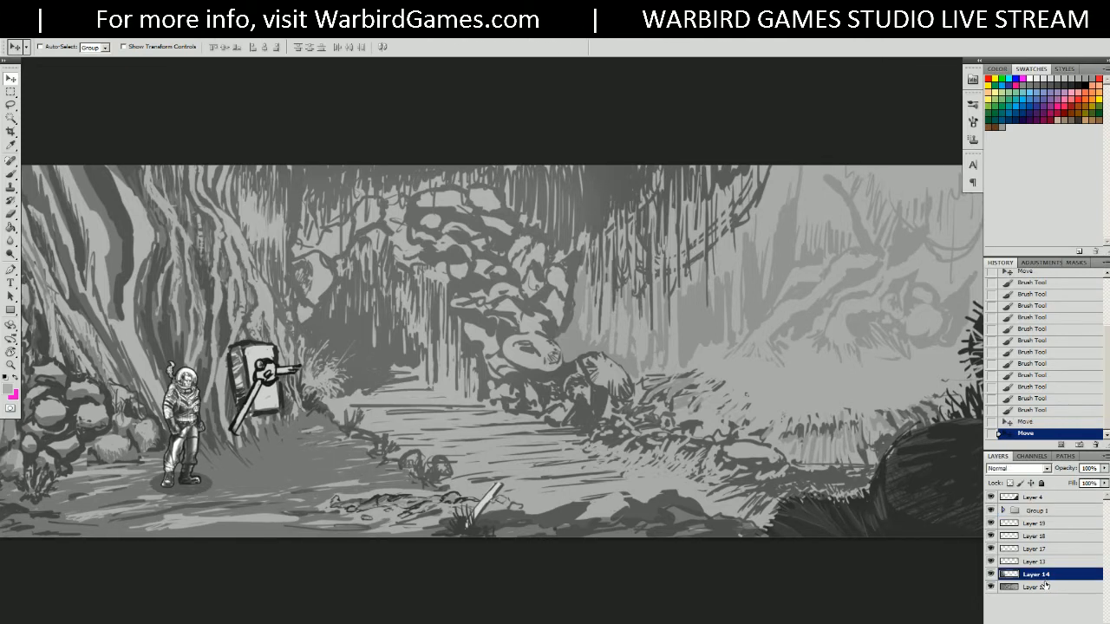
ctrl+click(1043, 587)
right_click(1044, 584)
click(1044, 560)
Toggle Layer 13 and Layer 14 visibility to check their contents, leaving the jungle background shown.
click(992, 563)
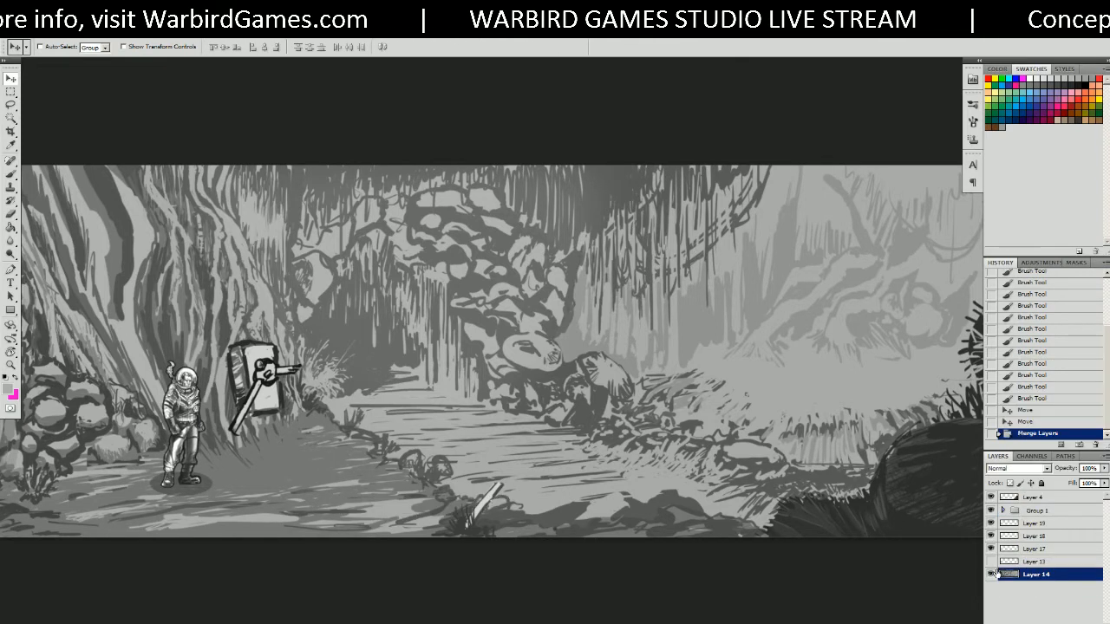
click(992, 573)
click(992, 574)
click(992, 561)
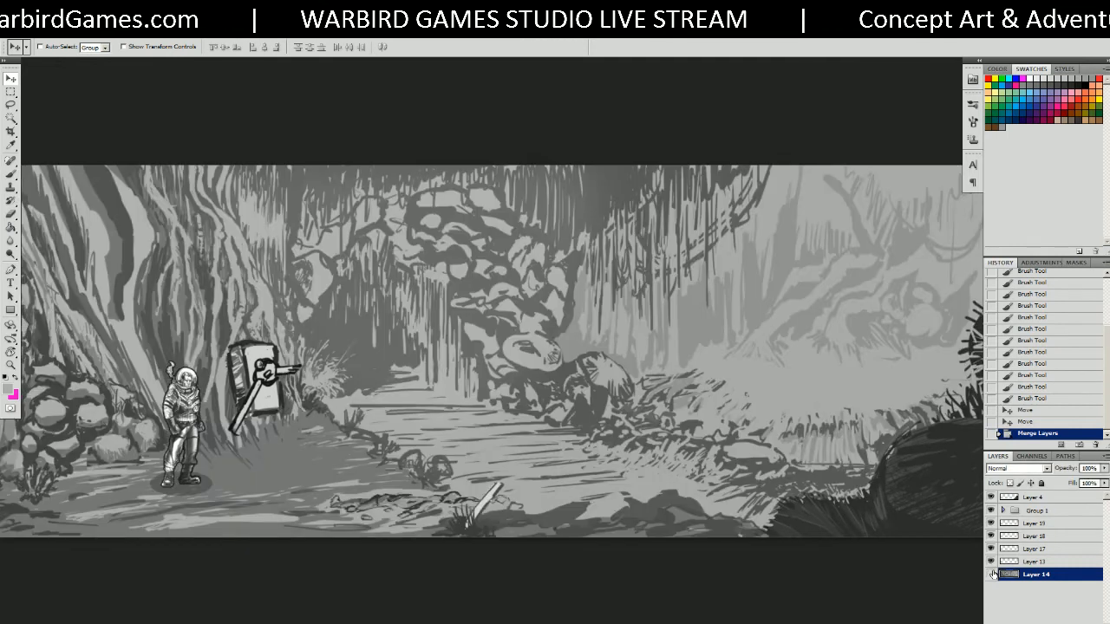
click(992, 574)
click(992, 575)
click(992, 574)
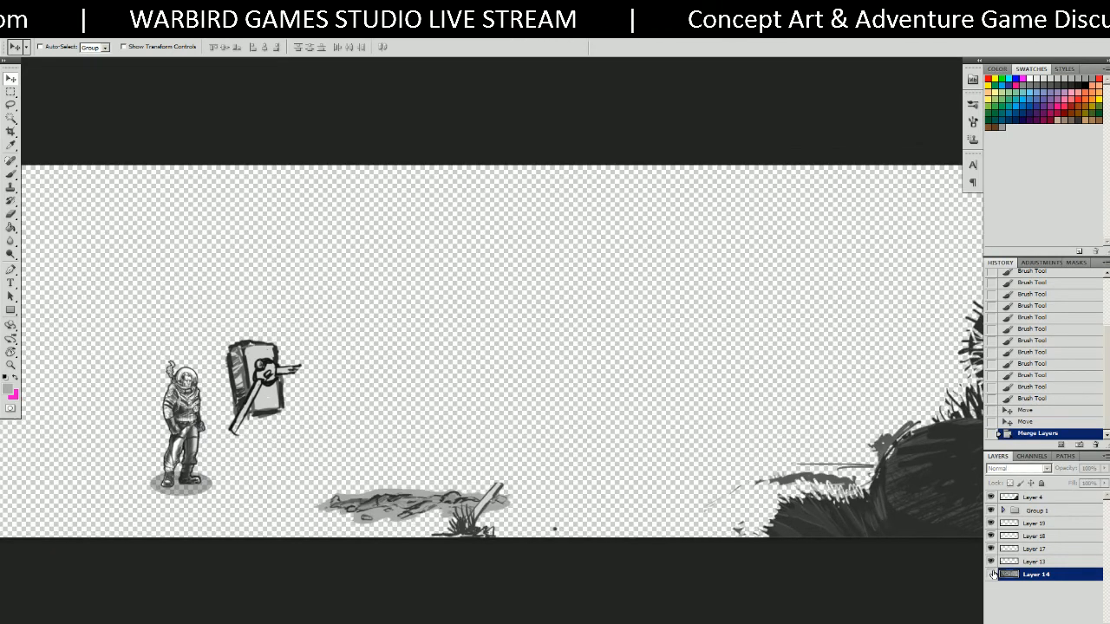
click(992, 575)
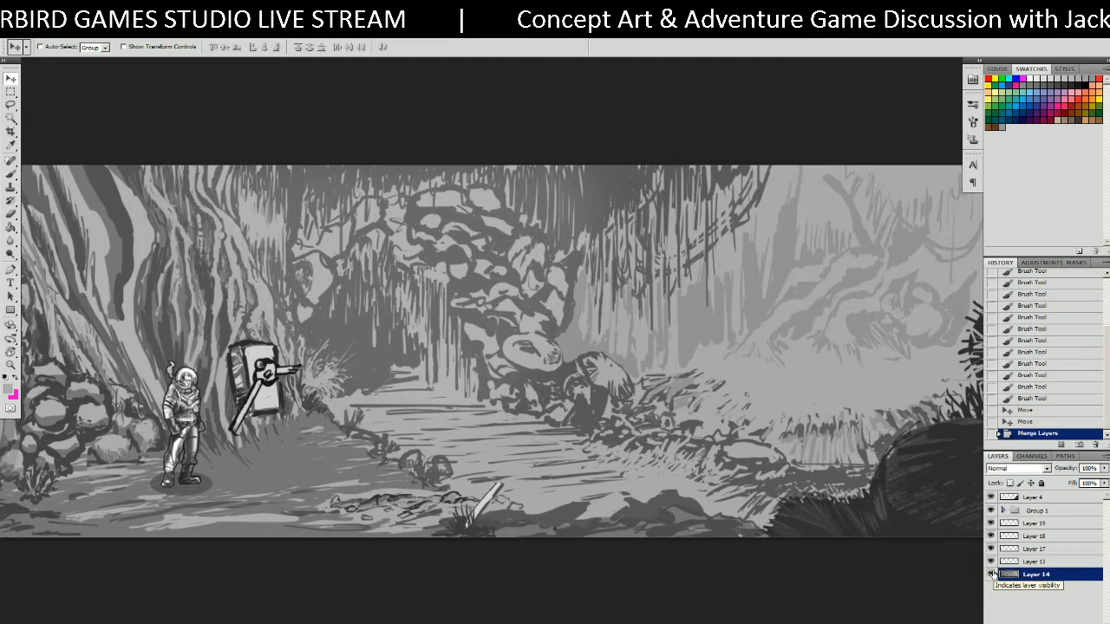
Try two freehand Lasso selections on the painting, deselecting each.
key(l)
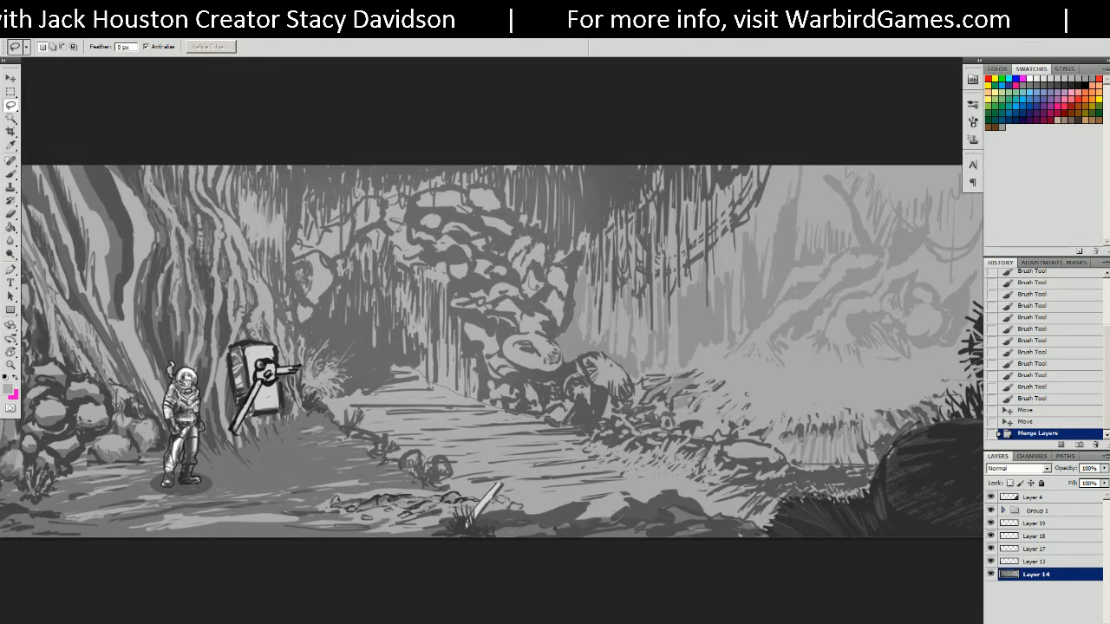
drag(616, 426, 588, 415)
key(ctrl+d)
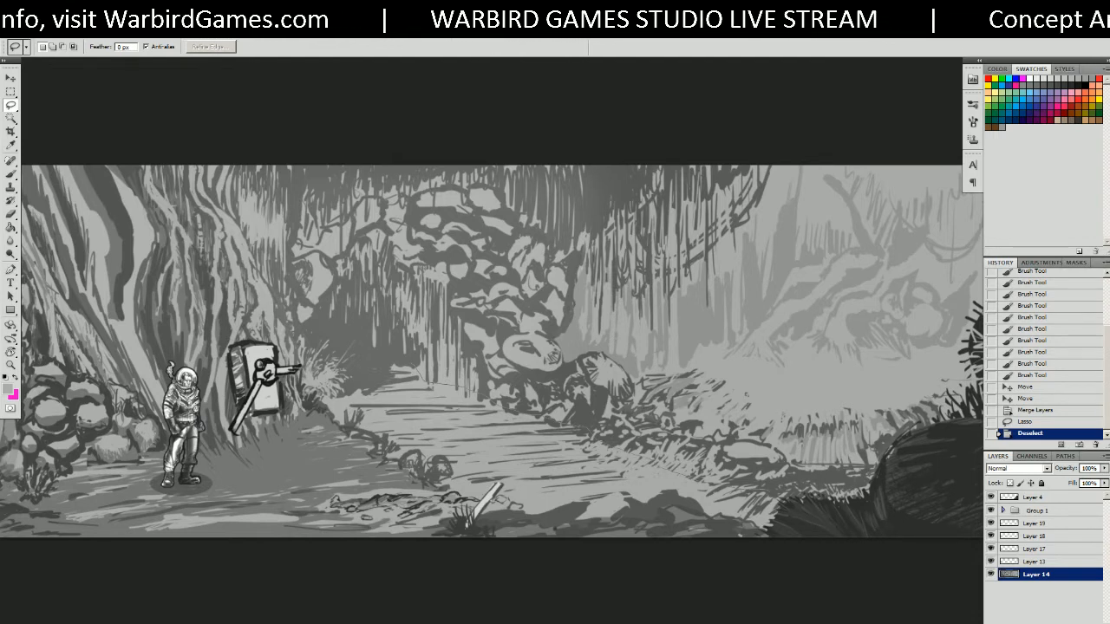
drag(473, 390, 432, 382)
key(ctrl+d)
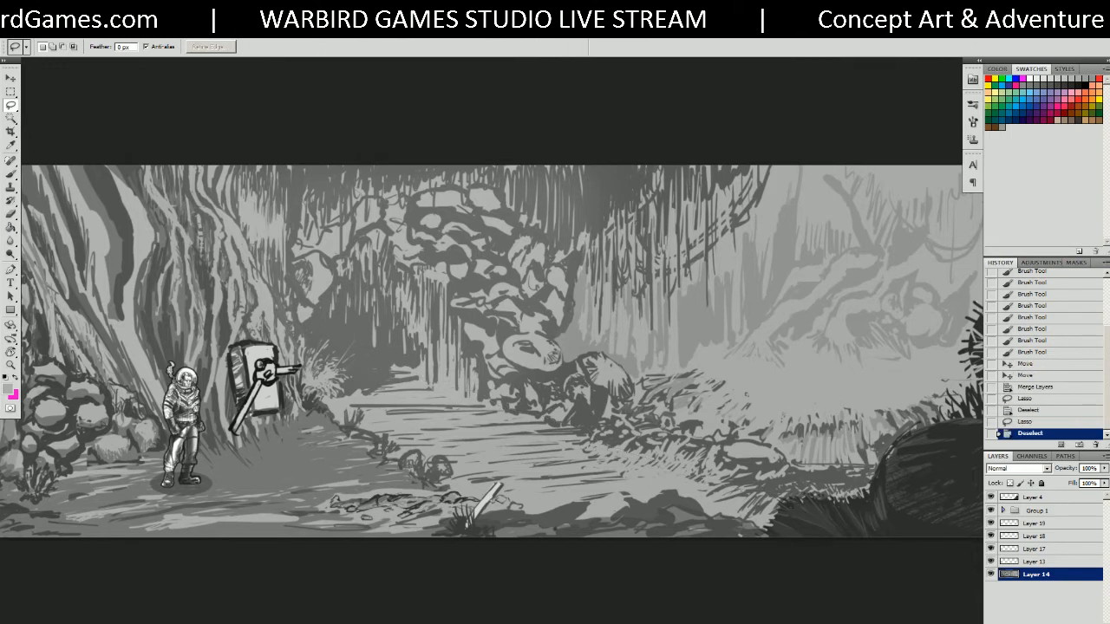
On a new layer, paint light grey over the dark lines and dashes on the river path.
key(ctrl+alt+shift+n)
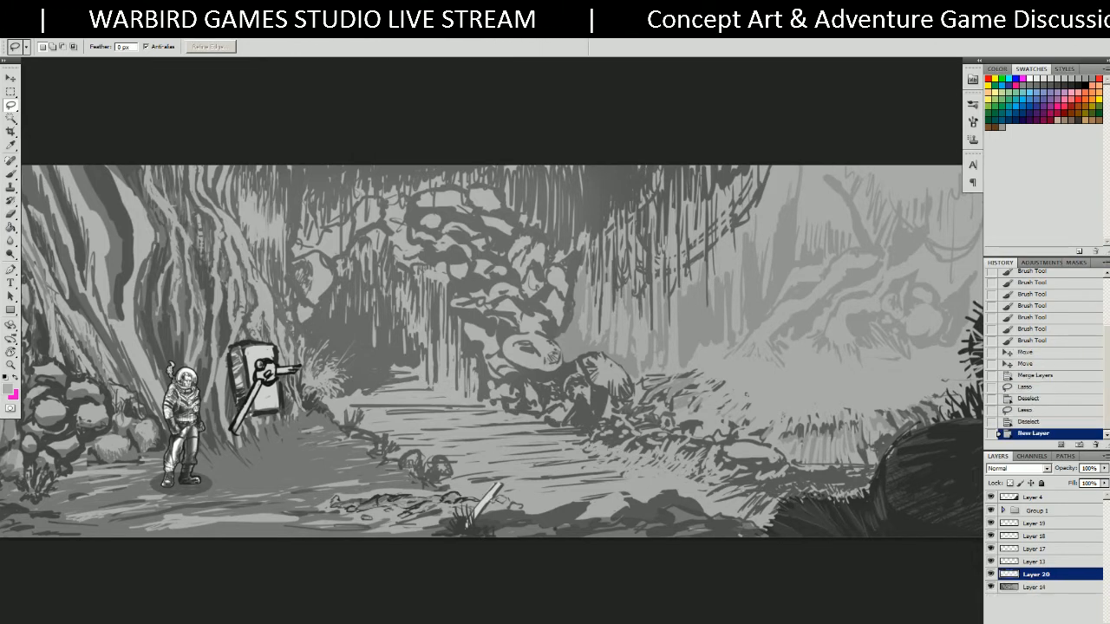
ctrl+drag(624, 456, 680, 451)
drag(598, 487, 622, 446)
key(b)
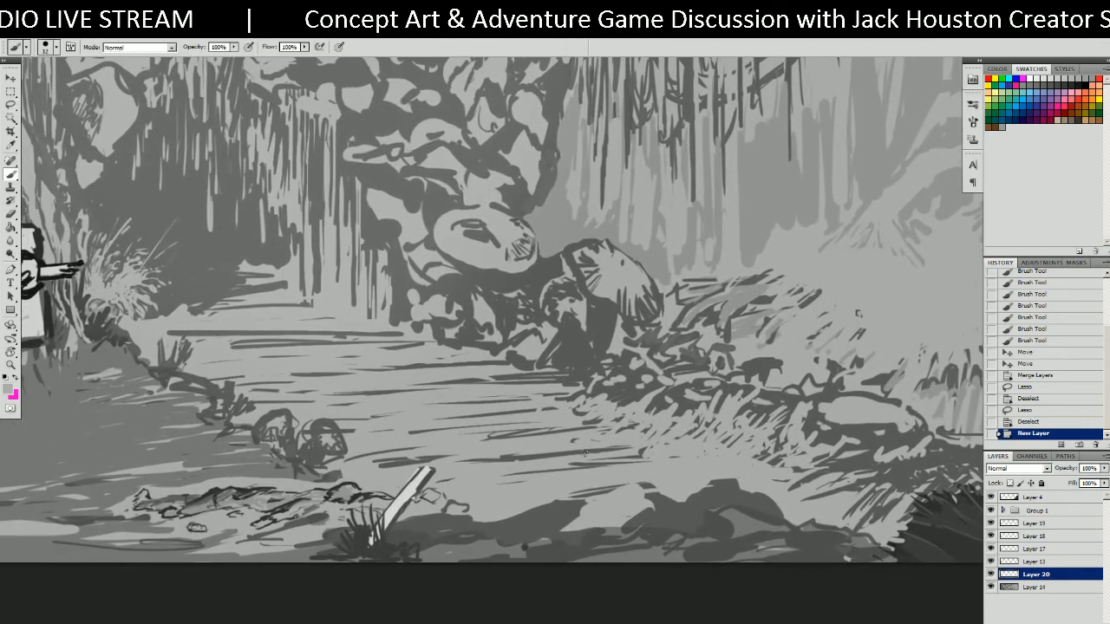
drag(532, 433, 552, 429)
alt+right_drag(547, 465, 573, 466)
mouse_move(532, 450)
mouse_down()
mouse_move(564, 447)
mouse_move(308, 337)
mouse_move(191, 328)
mouse_up()
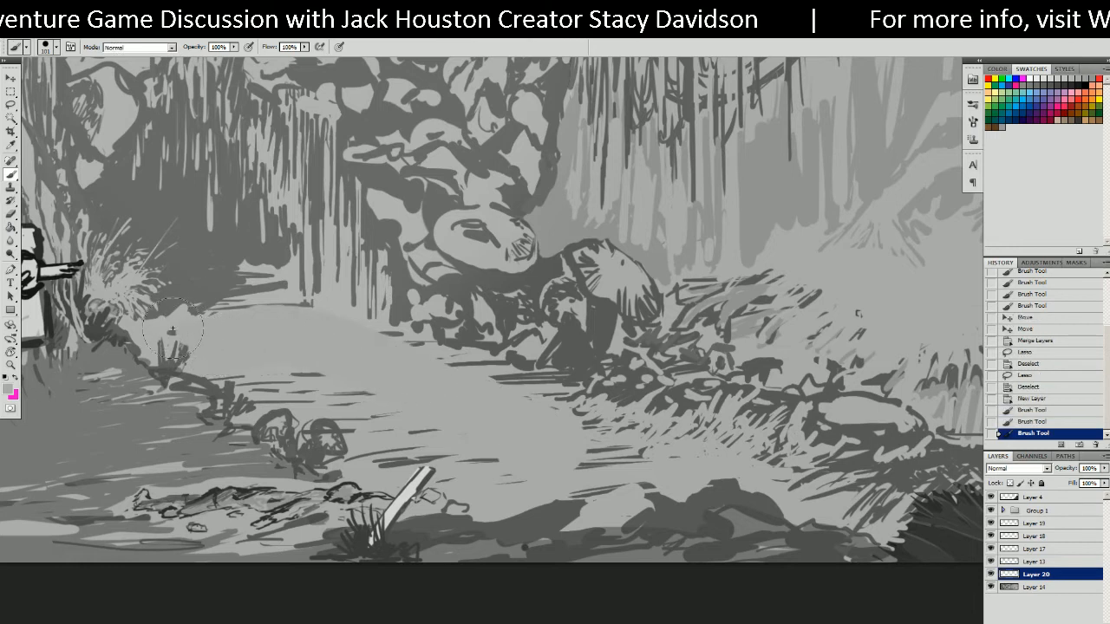
mouse_move(334, 381)
mouse_down()
mouse_move(232, 371)
mouse_move(212, 357)
mouse_move(317, 380)
mouse_up()
mouse_move(328, 386)
mouse_down()
mouse_move(295, 390)
mouse_move(377, 399)
mouse_move(352, 423)
mouse_move(381, 461)
mouse_move(451, 431)
mouse_move(383, 442)
mouse_move(528, 460)
mouse_move(602, 451)
mouse_move(579, 312)
mouse_move(568, 340)
mouse_move(602, 365)
mouse_move(542, 355)
mouse_move(561, 328)
mouse_move(635, 336)
mouse_up()
drag(579, 386, 707, 494)
mouse_move(547, 408)
mouse_down()
mouse_move(587, 372)
mouse_move(651, 391)
mouse_move(372, 330)
mouse_move(350, 314)
mouse_move(395, 308)
mouse_move(499, 338)
mouse_up()
drag(713, 391, 557, 371)
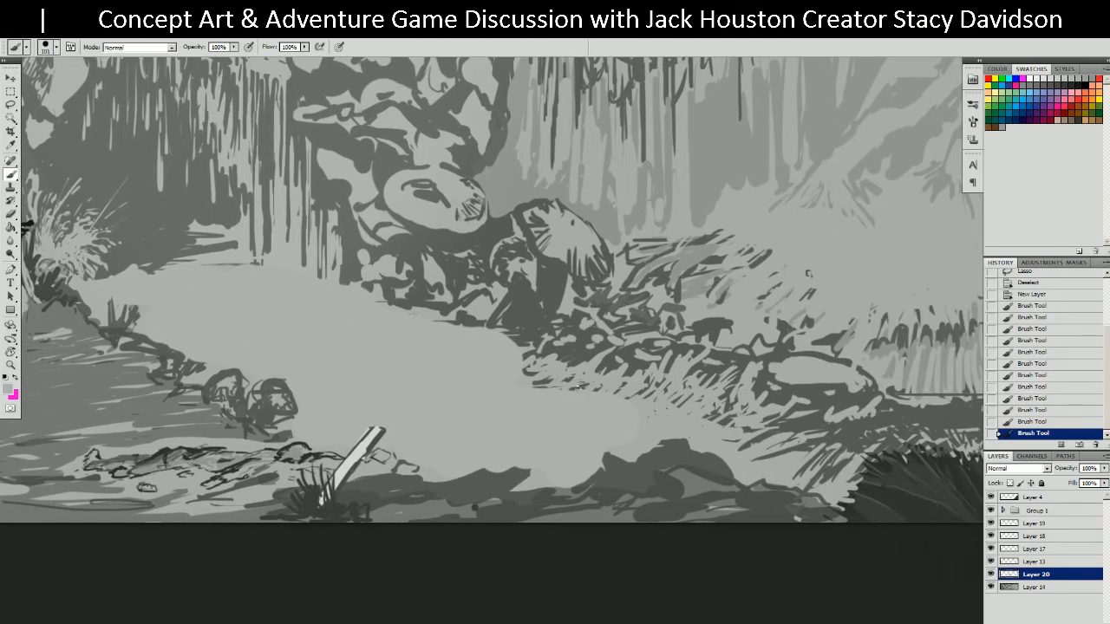
Paint dark grey grass tufts along the bank, extending leftward from the rock.
alt+right_drag(555, 377, 541, 378)
mouse_move(557, 362)
mouse_down()
mouse_move(548, 381)
mouse_move(556, 411)
mouse_move(589, 401)
mouse_move(583, 455)
mouse_up()
alt+click(566, 355)
mouse_move(617, 422)
mouse_down()
mouse_move(605, 445)
mouse_move(625, 447)
mouse_up()
drag(646, 423, 640, 439)
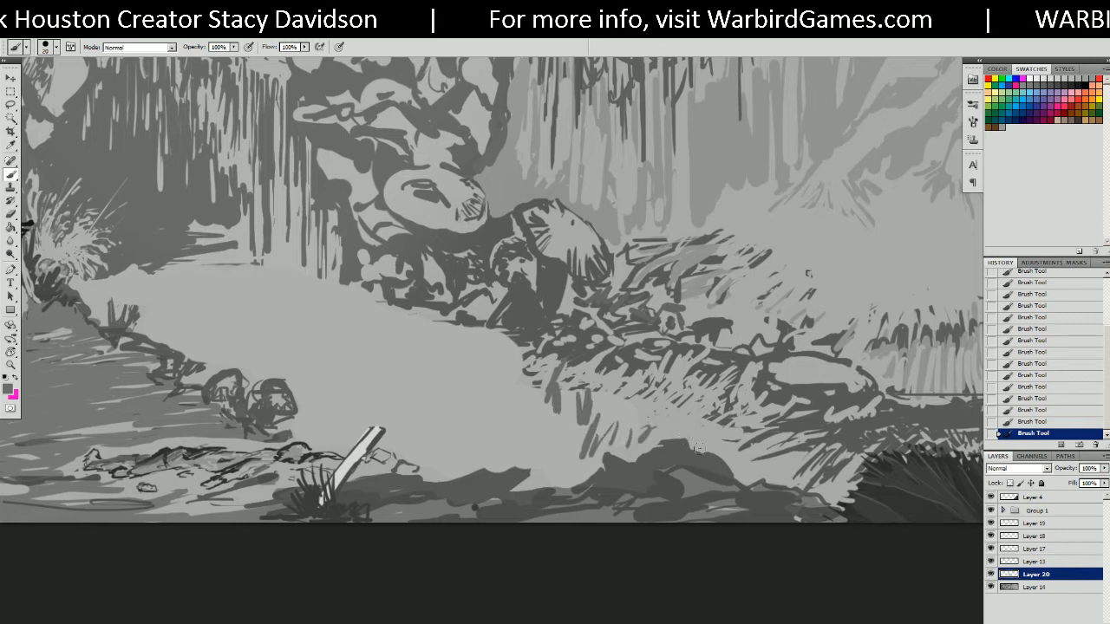
mouse_move(523, 343)
mouse_down()
mouse_move(520, 396)
mouse_move(498, 368)
mouse_move(485, 385)
mouse_move(499, 387)
mouse_move(481, 395)
mouse_up()
mouse_move(478, 350)
mouse_down()
mouse_move(473, 390)
mouse_move(459, 365)
mouse_move(446, 378)
mouse_up()
drag(434, 323, 428, 371)
mouse_move(411, 305)
mouse_down()
mouse_move(407, 359)
mouse_move(394, 361)
mouse_up()
mouse_move(387, 298)
mouse_down()
mouse_move(381, 330)
mouse_move(360, 339)
mouse_up()
drag(342, 276, 319, 309)
mouse_move(313, 261)
mouse_down()
mouse_move(299, 293)
mouse_move(270, 275)
mouse_up()
mouse_move(337, 315)
mouse_down()
mouse_move(325, 319)
mouse_move(348, 325)
mouse_move(333, 321)
mouse_up()
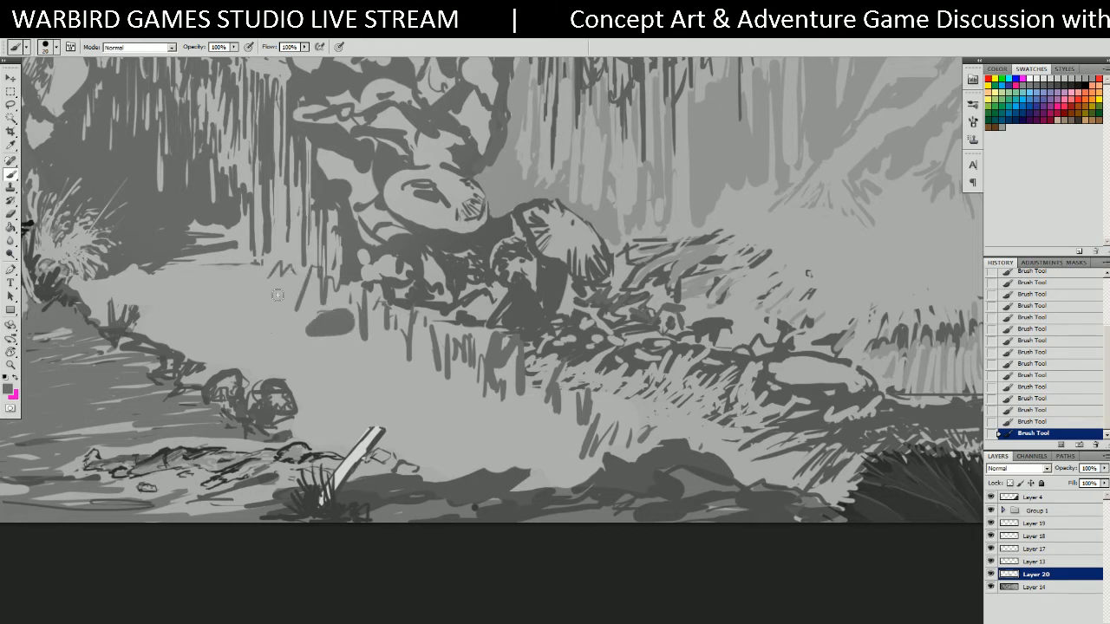
Rework the left bank with dark strokes, light grey cover-up and darker grey patches.
mouse_move(110, 294)
mouse_down()
mouse_move(95, 295)
mouse_move(146, 274)
mouse_move(97, 304)
mouse_move(90, 295)
mouse_move(143, 291)
mouse_move(144, 318)
mouse_move(233, 346)
mouse_move(212, 373)
mouse_move(265, 345)
mouse_move(272, 373)
mouse_move(244, 367)
mouse_move(278, 354)
mouse_move(304, 369)
mouse_move(322, 382)
mouse_move(310, 411)
mouse_move(276, 364)
mouse_up()
mouse_move(324, 397)
mouse_down()
mouse_move(304, 421)
mouse_move(317, 435)
mouse_move(389, 414)
mouse_move(299, 401)
mouse_move(280, 364)
mouse_move(249, 378)
mouse_up()
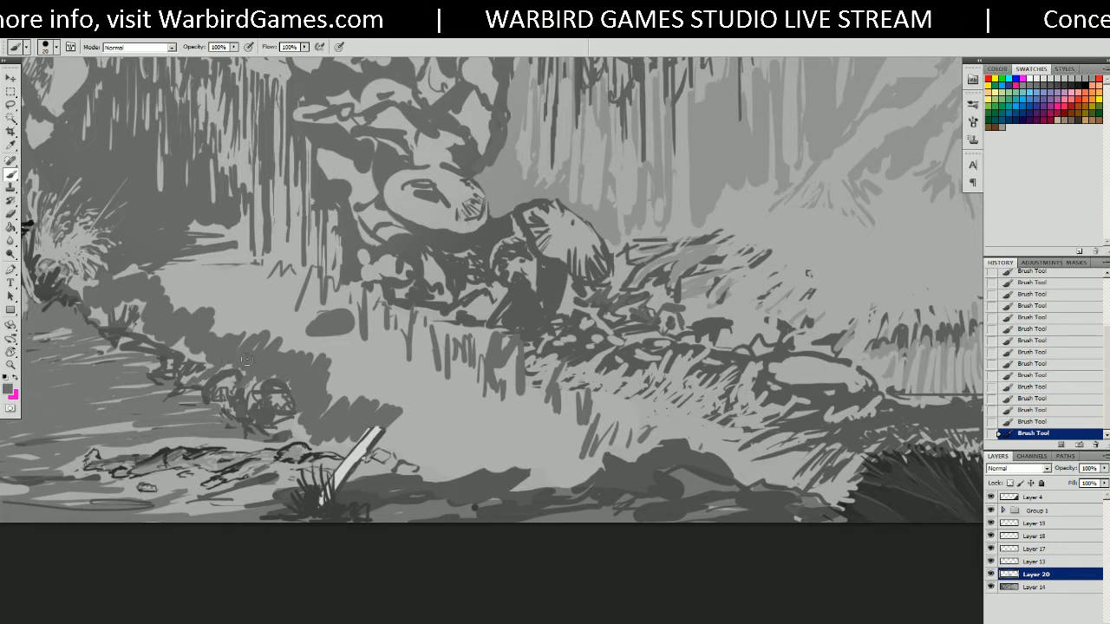
alt+click(353, 356)
mouse_move(295, 399)
mouse_down()
mouse_move(287, 385)
mouse_move(239, 390)
mouse_move(231, 367)
mouse_up()
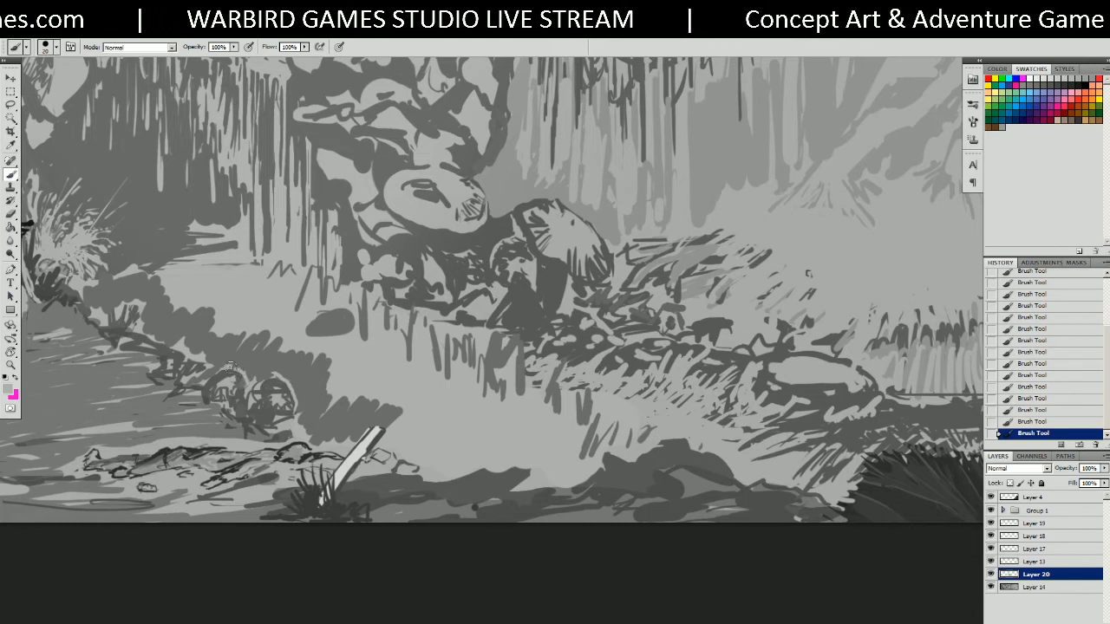
alt+click(170, 332)
drag(181, 333, 203, 353)
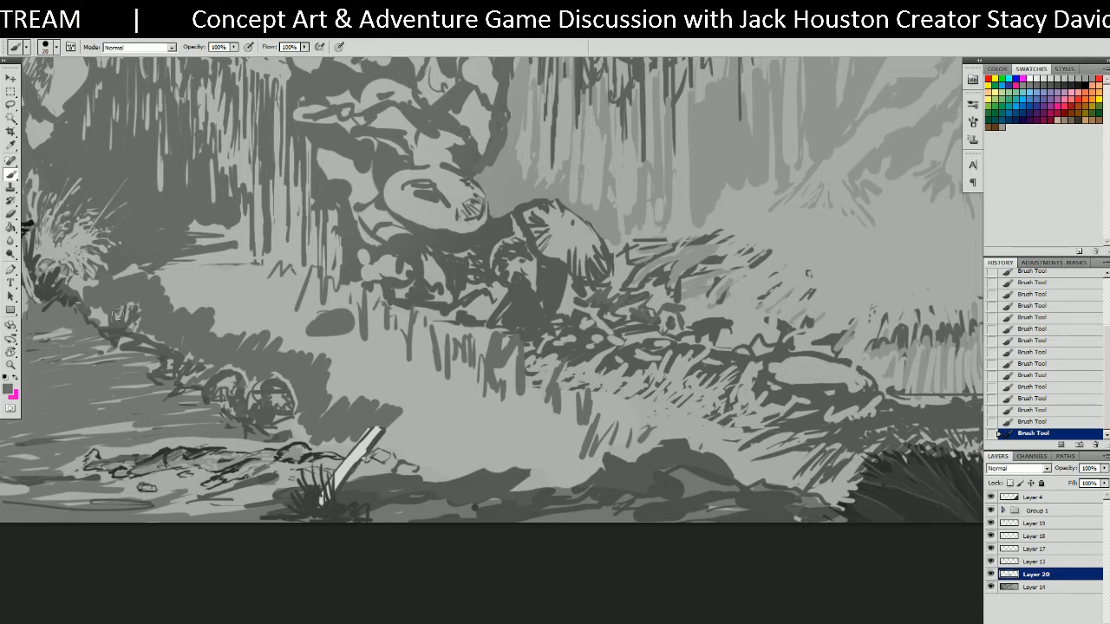
Darken near the stick and sweep a broad dark shadow diagonally across the path.
drag(409, 328, 399, 274)
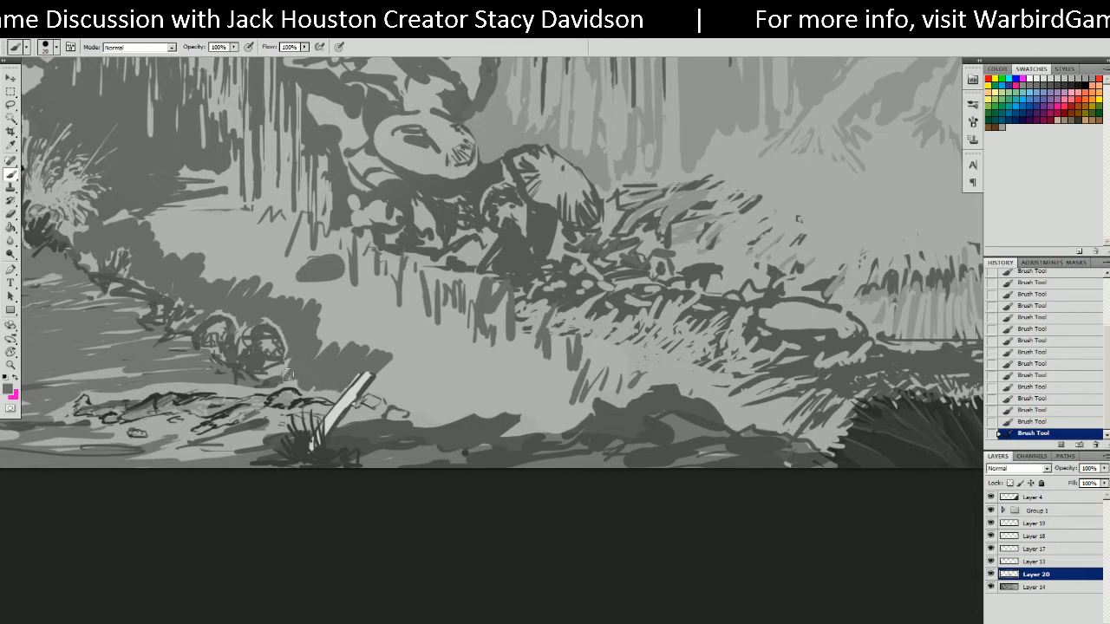
mouse_move(402, 365)
mouse_down()
mouse_move(379, 388)
mouse_move(404, 399)
mouse_move(451, 385)
mouse_move(490, 416)
mouse_move(482, 429)
mouse_move(524, 414)
mouse_move(555, 429)
mouse_move(598, 414)
mouse_move(561, 422)
mouse_up()
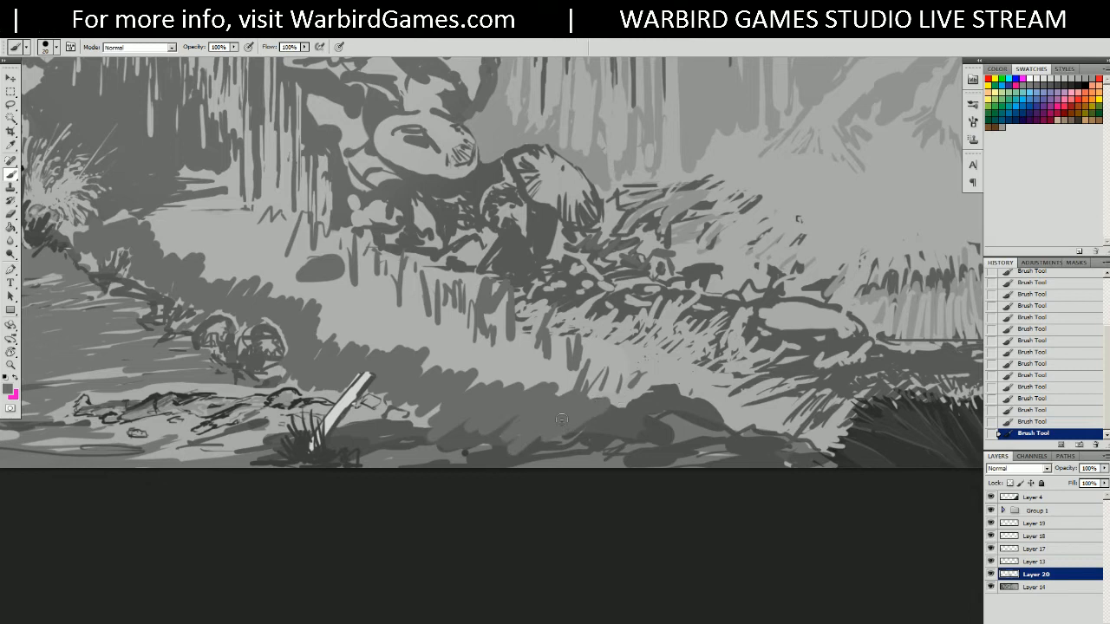
mouse_move(181, 223)
mouse_down()
mouse_move(161, 212)
mouse_move(208, 221)
mouse_move(168, 253)
mouse_up()
alt+right_drag(238, 272, 299, 264)
mouse_move(216, 250)
mouse_down()
mouse_move(190, 250)
mouse_move(251, 258)
mouse_move(306, 296)
mouse_move(334, 299)
mouse_move(278, 268)
mouse_move(525, 390)
mouse_move(555, 368)
mouse_move(485, 343)
mouse_move(338, 335)
mouse_move(546, 337)
mouse_move(598, 381)
mouse_move(642, 399)
mouse_move(629, 390)
mouse_up()
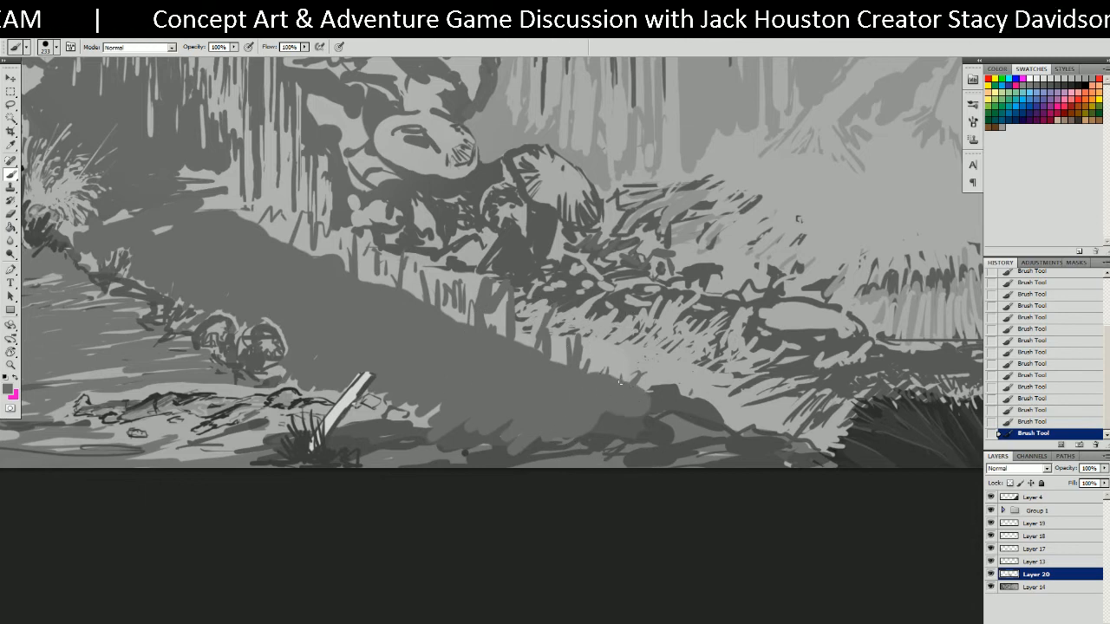
With a small brush, paint short grass strokes along the shadow's upper edge from right to left.
alt+right_drag(614, 376, 554, 378)
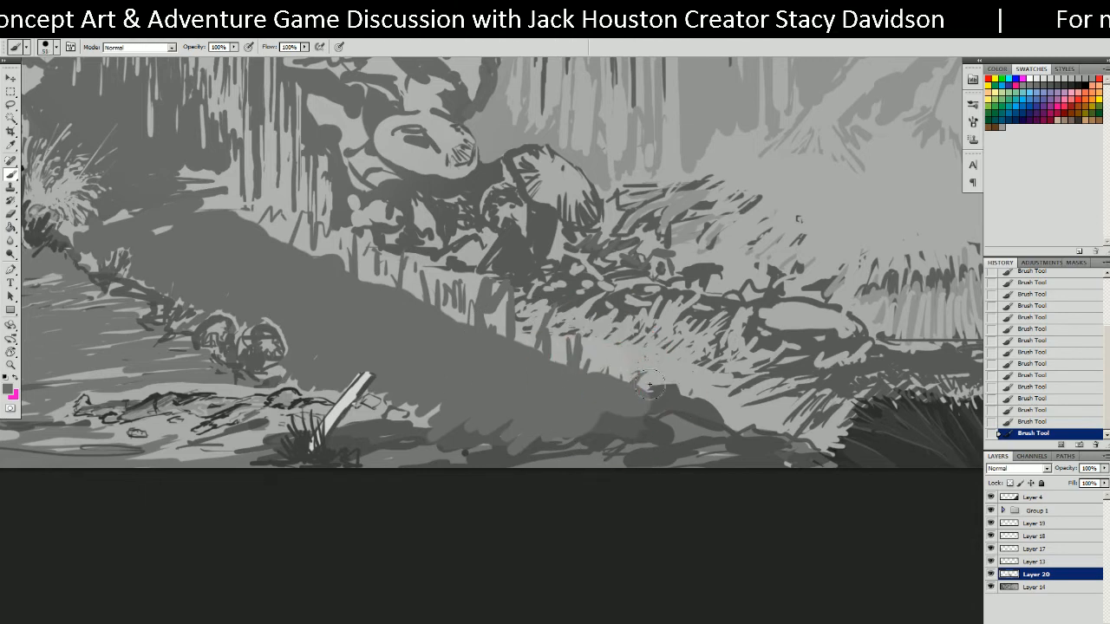
alt+right_drag(621, 376, 617, 389)
drag(641, 389, 641, 381)
drag(633, 391, 629, 375)
drag(620, 384, 611, 373)
mouse_move(602, 383)
mouse_down()
mouse_move(603, 370)
mouse_move(517, 314)
mouse_up()
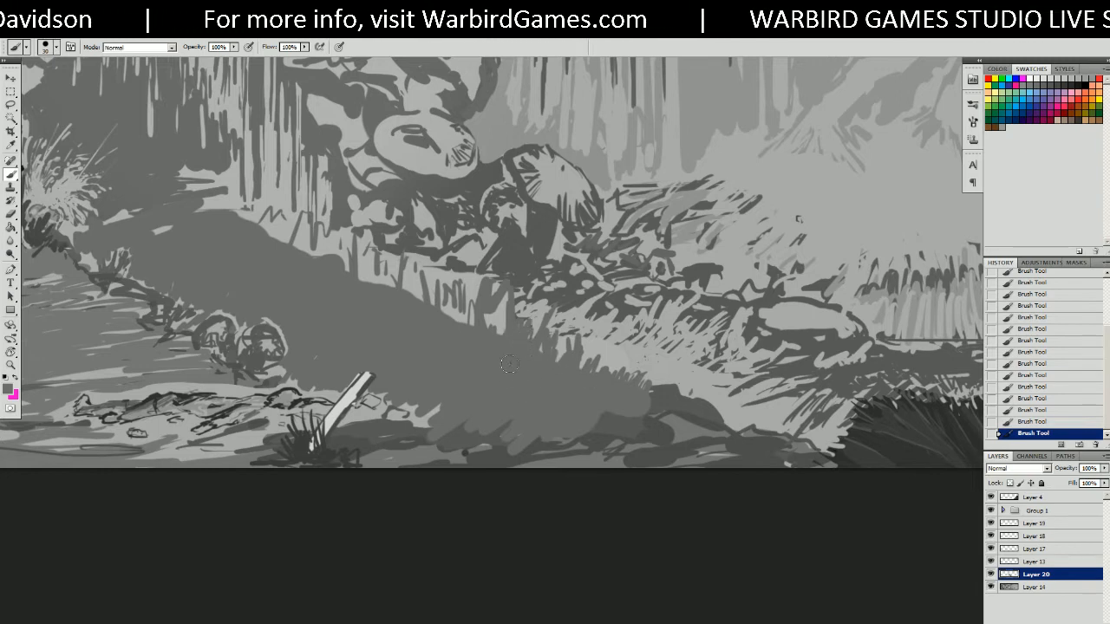
drag(501, 336, 497, 305)
mouse_move(494, 328)
mouse_down()
mouse_move(490, 302)
mouse_move(465, 302)
mouse_up()
drag(464, 324, 403, 272)
drag(396, 288, 391, 269)
drag(384, 285, 376, 257)
mouse_move(371, 282)
mouse_down()
mouse_move(369, 252)
mouse_move(359, 260)
mouse_move(275, 213)
mouse_up()
drag(276, 239, 264, 215)
drag(264, 229, 253, 208)
drag(251, 227, 246, 206)
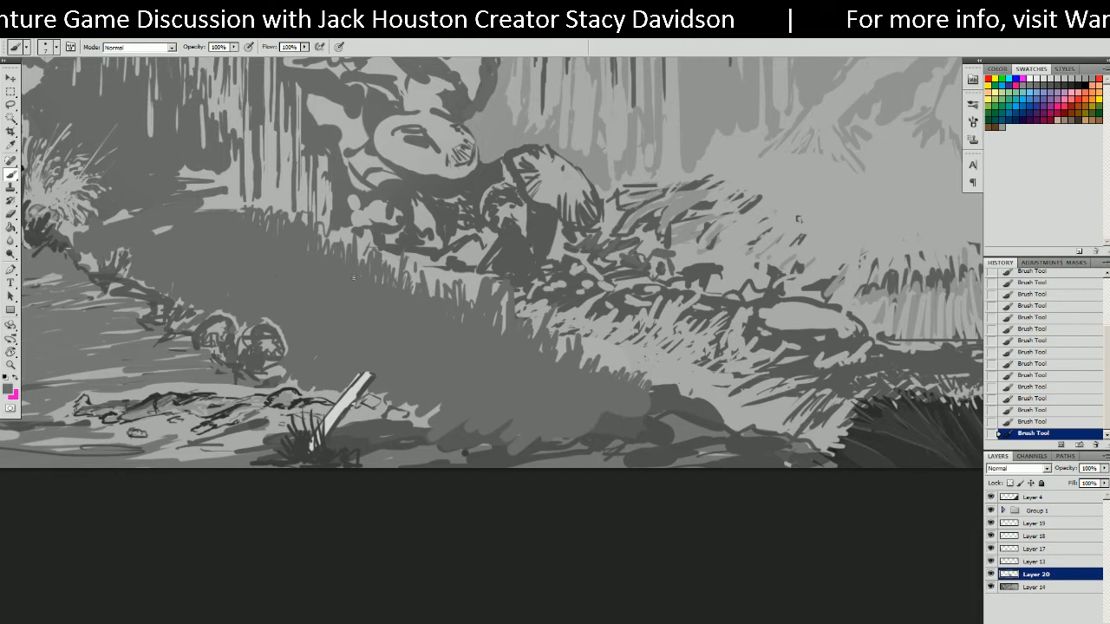
Sample a darker grey and deepen the grass band and the shadow's upper-left edge.
drag(544, 349, 574, 300)
alt+click(693, 389)
mouse_move(177, 204)
mouse_down()
mouse_move(213, 208)
mouse_move(270, 243)
mouse_move(310, 243)
mouse_move(397, 308)
mouse_move(516, 369)
mouse_move(494, 379)
mouse_move(602, 383)
mouse_up()
mouse_move(507, 338)
mouse_down()
mouse_move(481, 347)
mouse_move(462, 337)
mouse_up()
alt+right_drag(280, 217, 296, 219)
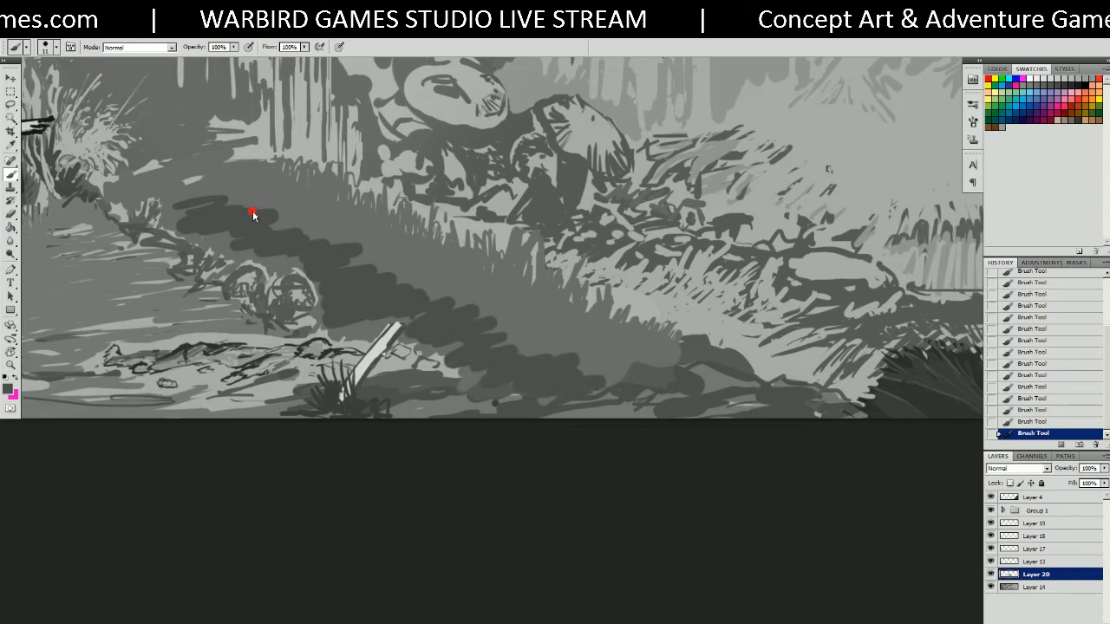
mouse_move(242, 202)
mouse_down()
mouse_move(241, 214)
mouse_move(323, 224)
mouse_move(319, 242)
mouse_move(387, 262)
mouse_move(393, 280)
mouse_move(405, 274)
mouse_move(433, 299)
mouse_move(473, 295)
mouse_move(432, 286)
mouse_move(569, 350)
mouse_move(599, 382)
mouse_move(526, 343)
mouse_up()
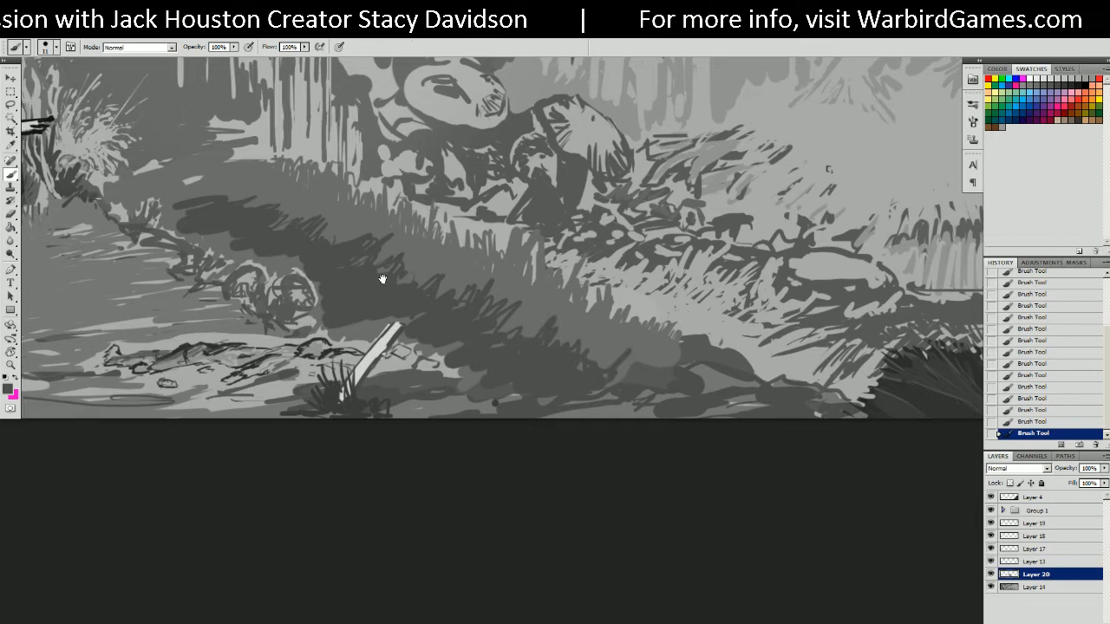
drag(372, 270, 427, 292)
mouse_move(330, 295)
mouse_down()
mouse_move(216, 232)
mouse_move(224, 218)
mouse_move(201, 217)
mouse_move(225, 213)
mouse_move(206, 208)
mouse_move(219, 201)
mouse_up()
mouse_move(162, 205)
mouse_down()
mouse_move(224, 196)
mouse_move(354, 260)
mouse_move(308, 229)
mouse_move(355, 218)
mouse_move(393, 251)
mouse_move(351, 274)
mouse_up()
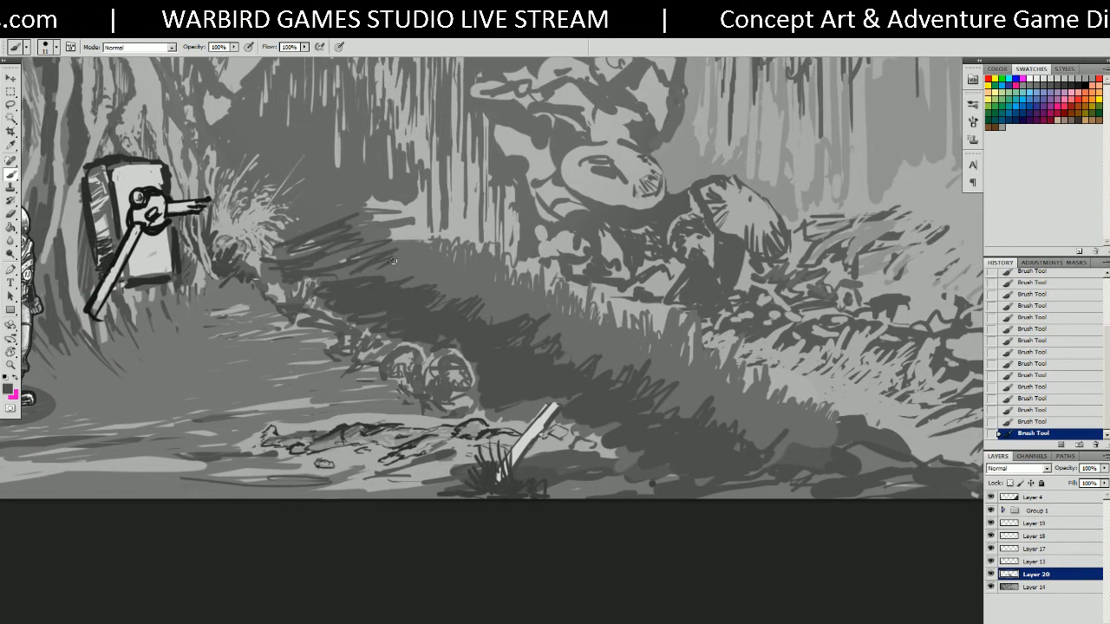
Hatch dark strokes along the shadow edge and fill the grass gaps toward the stick.
mouse_move(354, 265)
mouse_down()
mouse_move(463, 287)
mouse_move(495, 275)
mouse_move(518, 312)
mouse_move(555, 299)
mouse_move(621, 350)
mouse_move(611, 369)
mouse_move(539, 352)
mouse_move(653, 380)
mouse_move(685, 374)
mouse_move(704, 401)
mouse_move(777, 404)
mouse_move(795, 428)
mouse_move(621, 354)
mouse_up()
drag(788, 427, 751, 382)
alt+right_drag(467, 320, 480, 322)
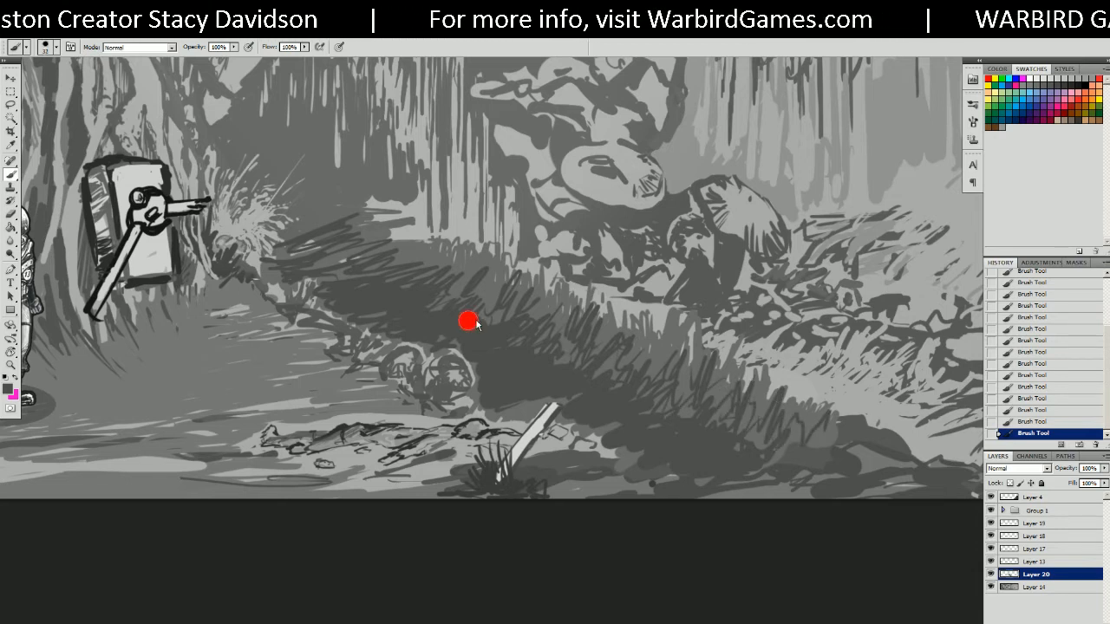
mouse_move(456, 274)
mouse_down()
mouse_move(431, 298)
mouse_move(510, 317)
mouse_move(568, 357)
mouse_move(661, 373)
mouse_move(737, 438)
mouse_move(795, 447)
mouse_up()
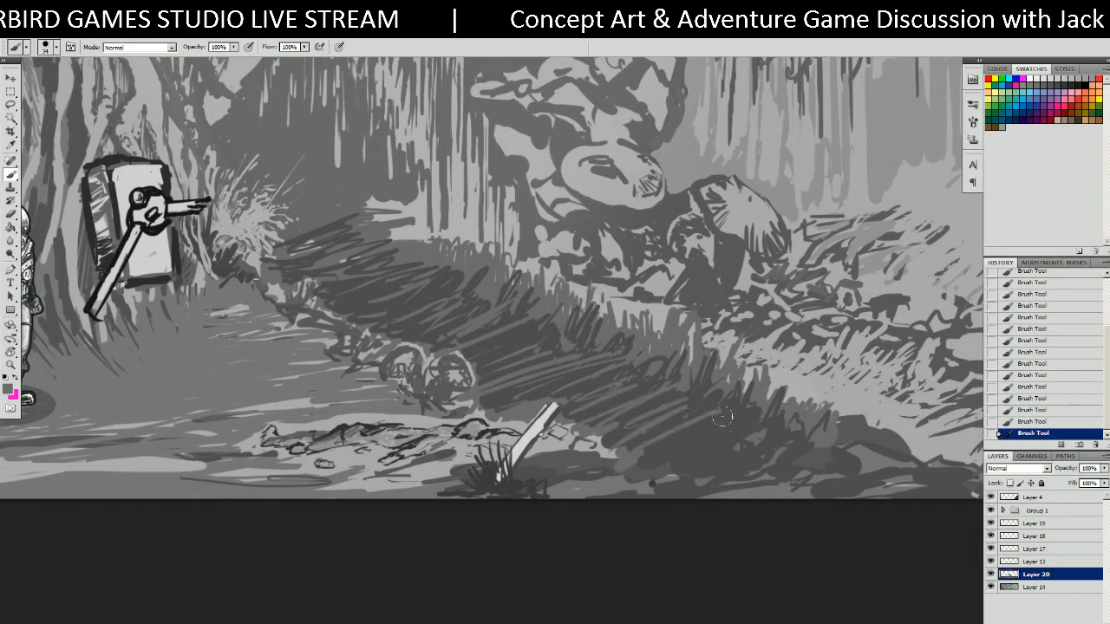
drag(527, 317, 575, 387)
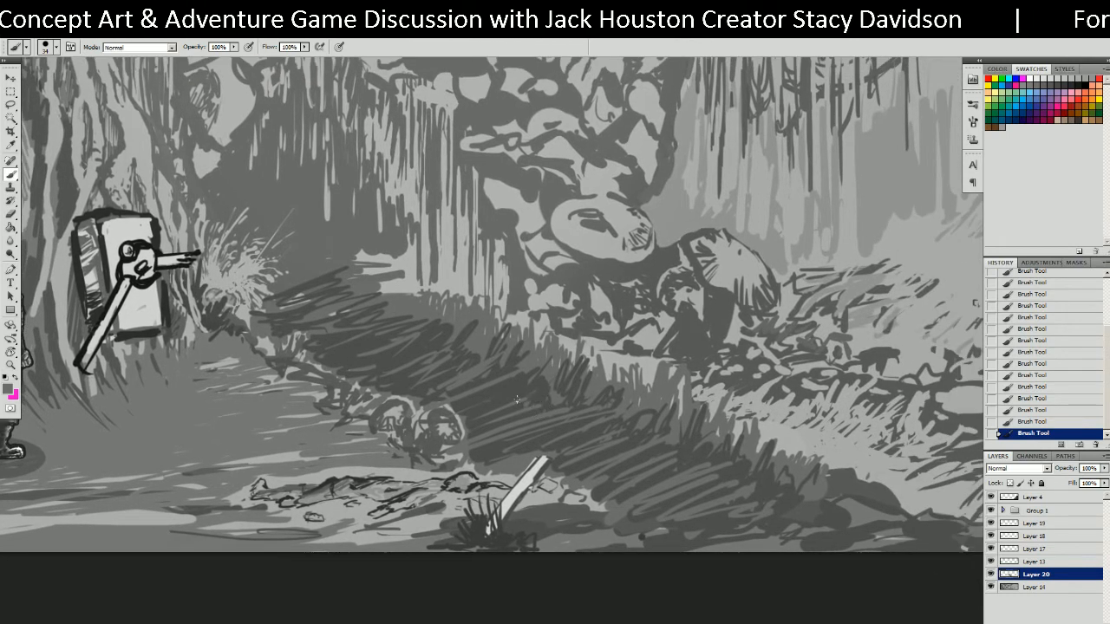
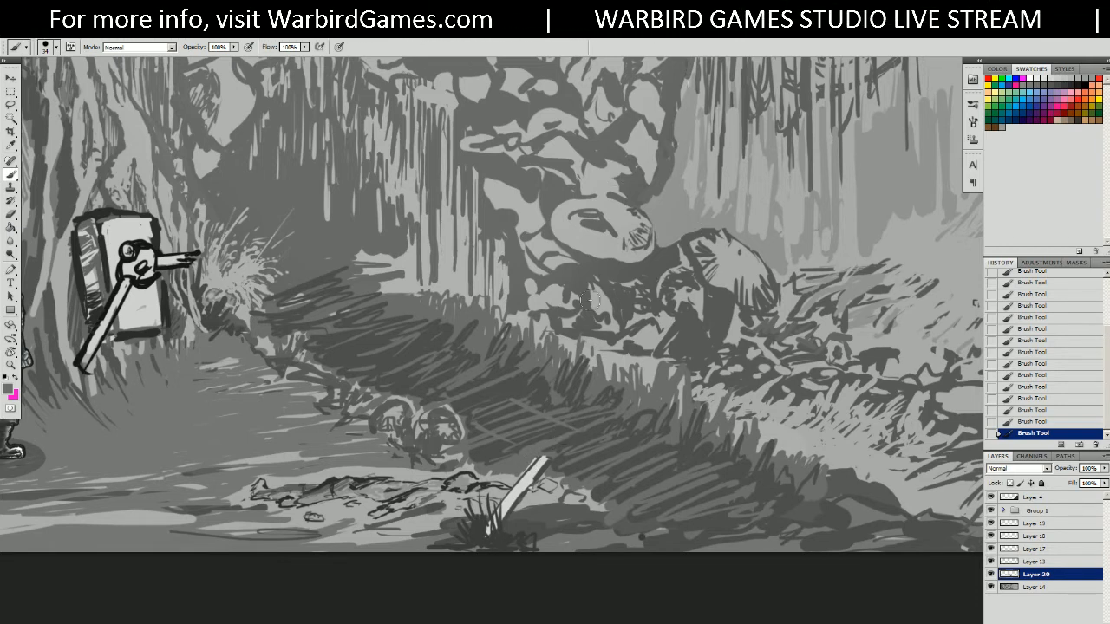
Resize the brush and sketch a pale curved stroke on the path above the stake.
mouse_move(501, 373)
alt+right_down()
mouse_move(526, 379)
mouse_move(499, 382)
alt+right_up()
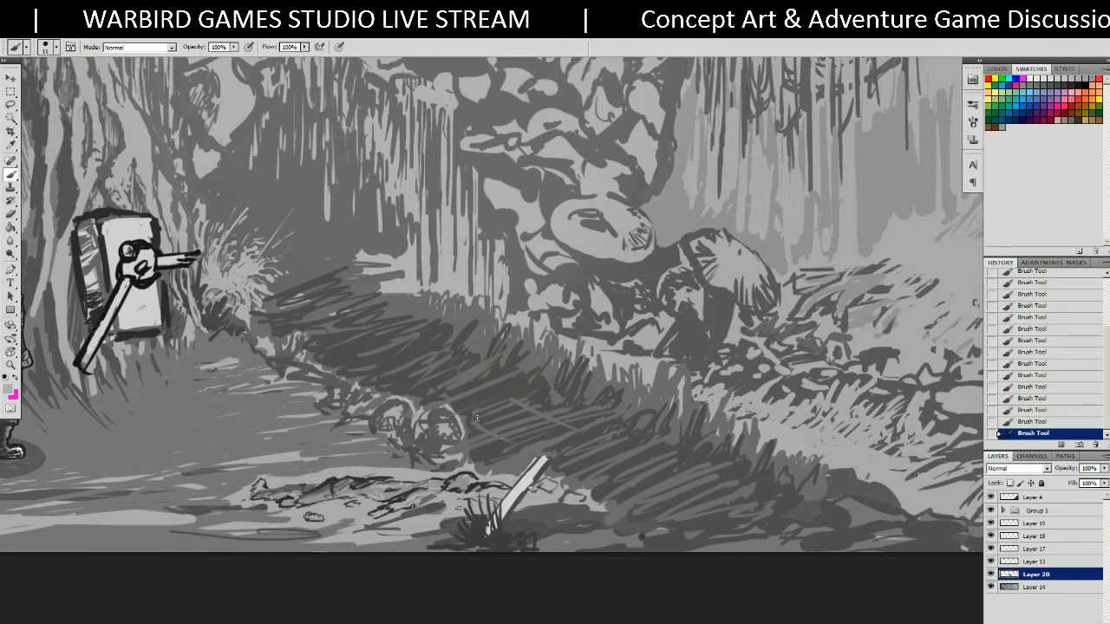
mouse_move(480, 422)
mouse_down()
mouse_move(530, 449)
mouse_move(553, 444)
mouse_move(523, 440)
mouse_move(548, 444)
mouse_move(571, 428)
mouse_up()
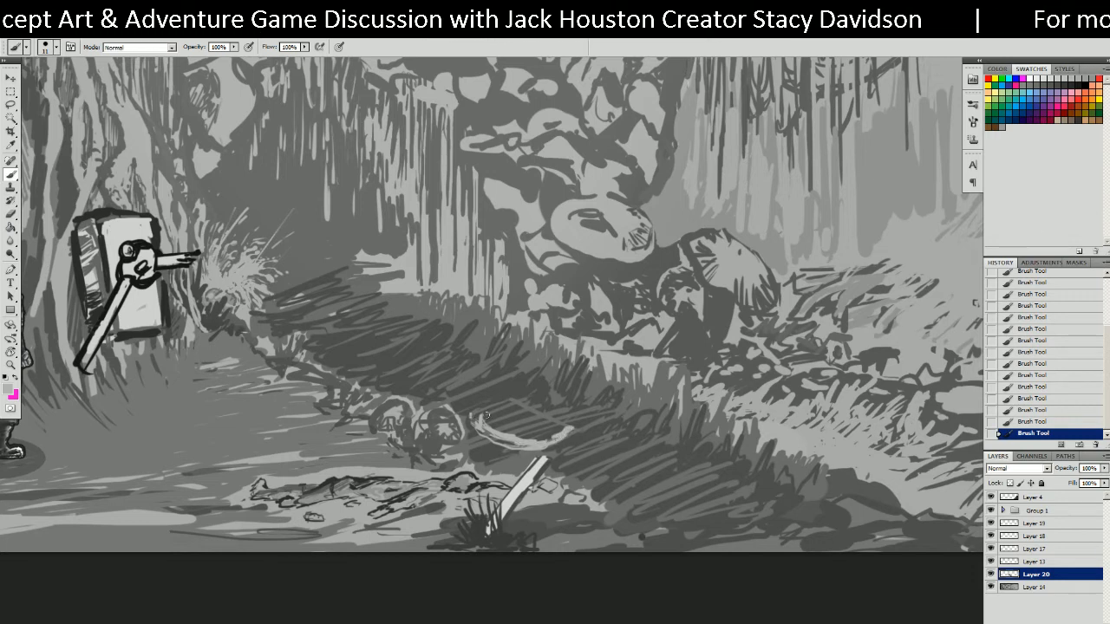
Close the curve into an oval, then sample greys and fill its left part with light strokes.
drag(467, 410, 501, 401)
mouse_move(568, 427)
mouse_down()
mouse_move(515, 400)
mouse_move(542, 399)
mouse_move(562, 418)
mouse_move(493, 399)
mouse_up()
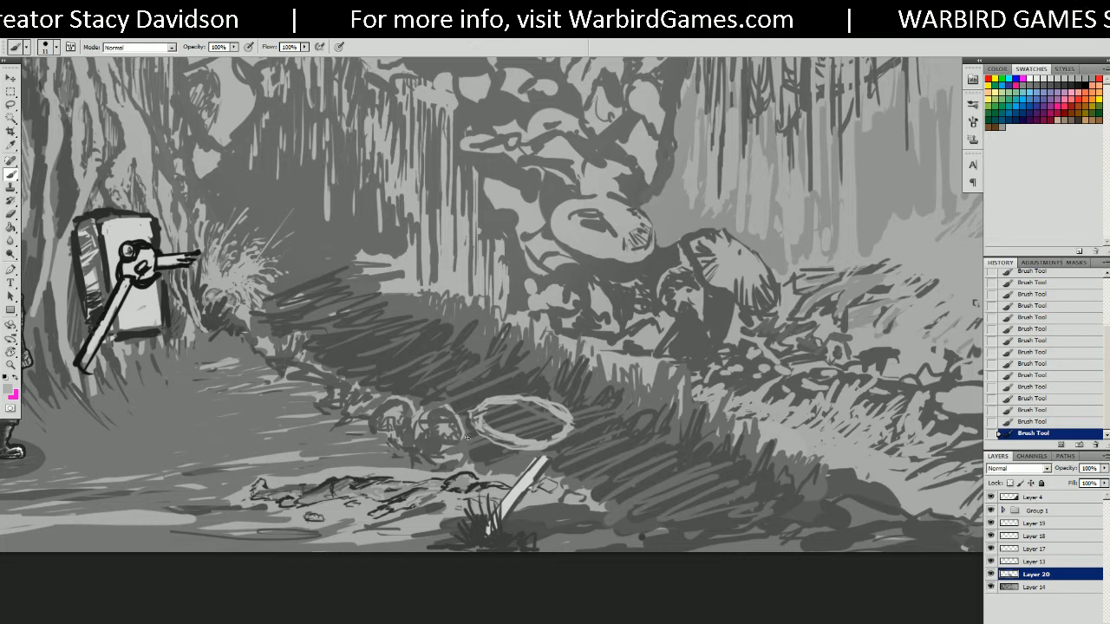
alt+click(489, 382)
alt+click(481, 421)
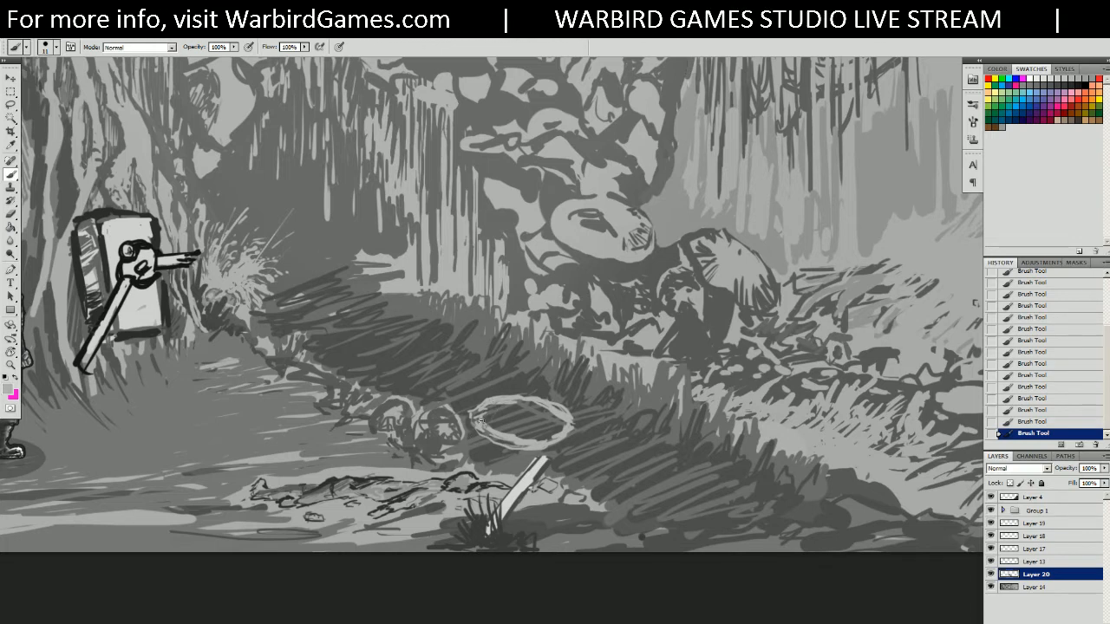
mouse_move(479, 428)
mouse_down()
mouse_move(506, 411)
mouse_move(504, 425)
mouse_move(562, 429)
mouse_up()
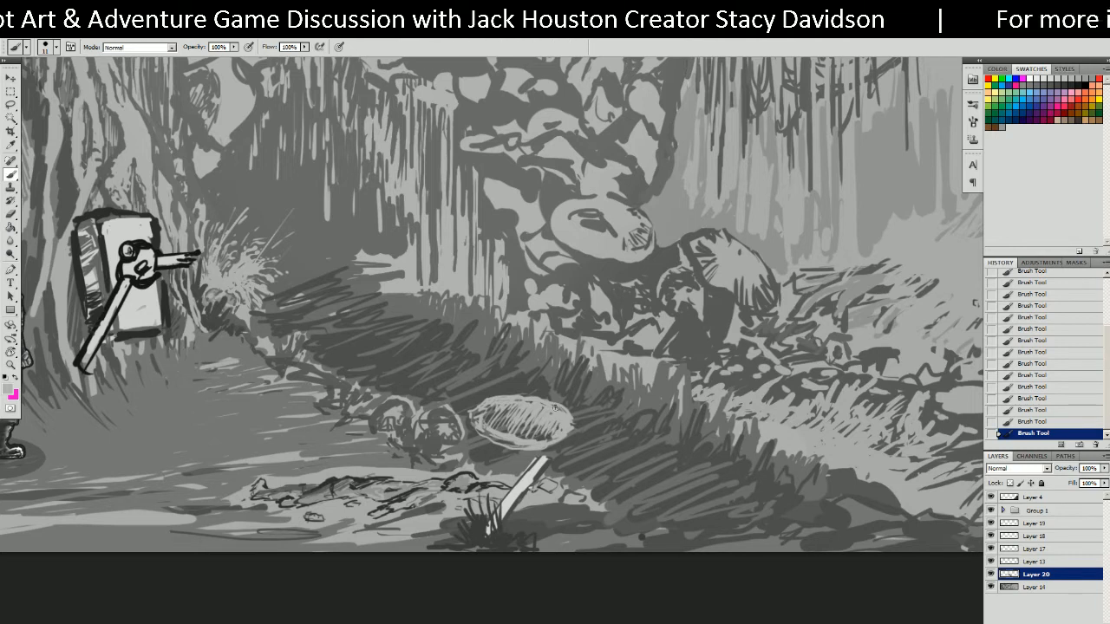
ctrl+click(543, 399)
drag(658, 375, 656, 320)
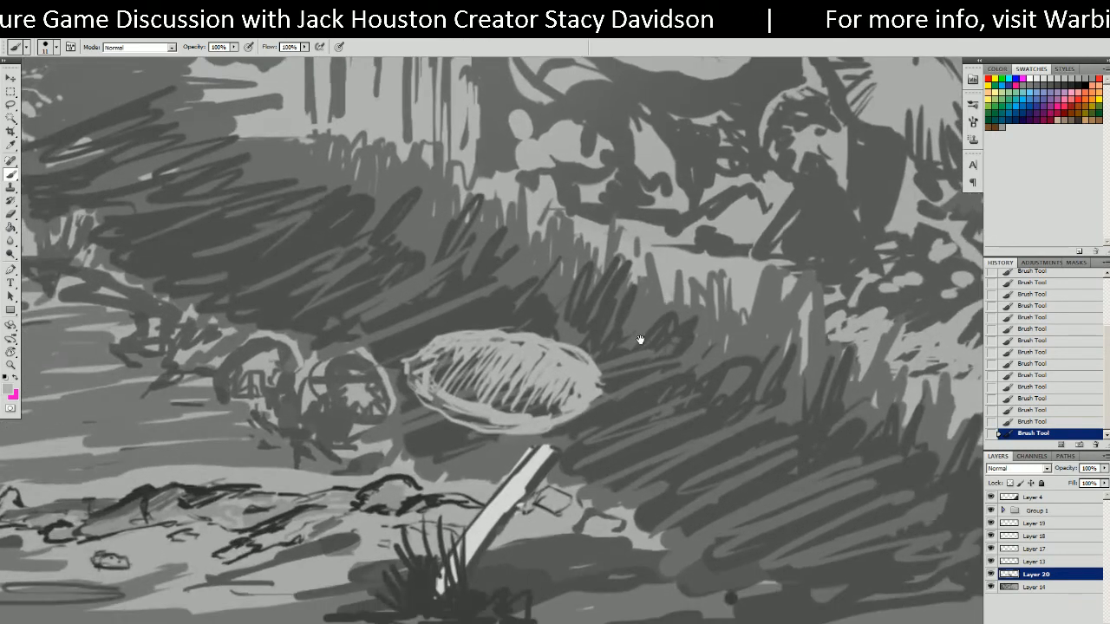
Tilt the view and shade the oval's lower right and bottom edge with darker greys.
key(r)
mouse_move(604, 445)
mouse_down()
mouse_move(645, 411)
mouse_move(666, 355)
mouse_move(650, 268)
mouse_up()
key(b)
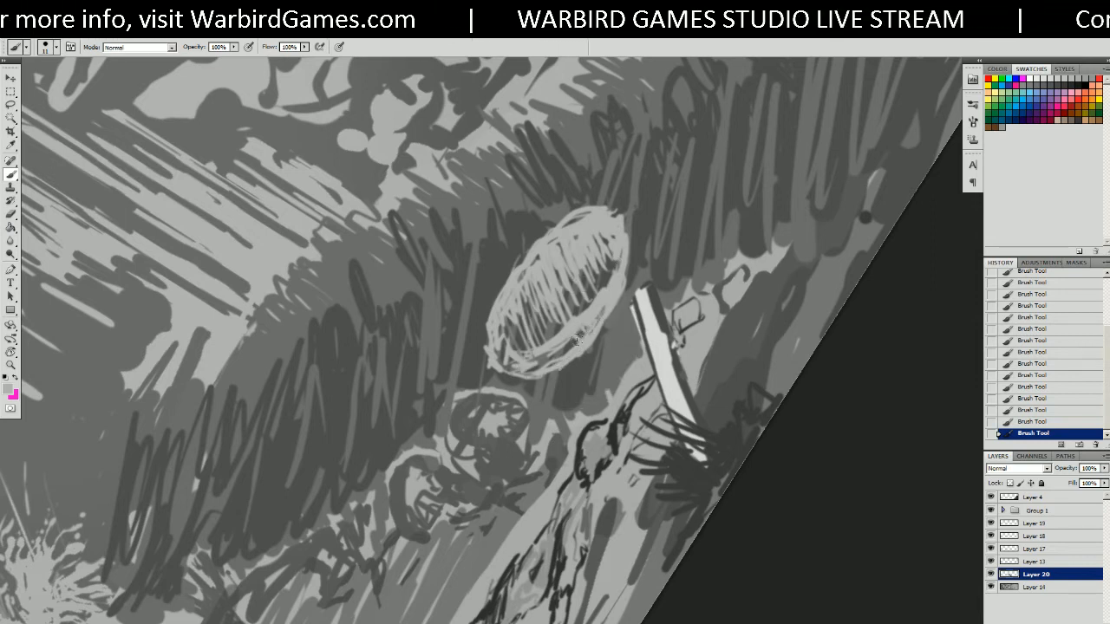
alt+click(477, 357)
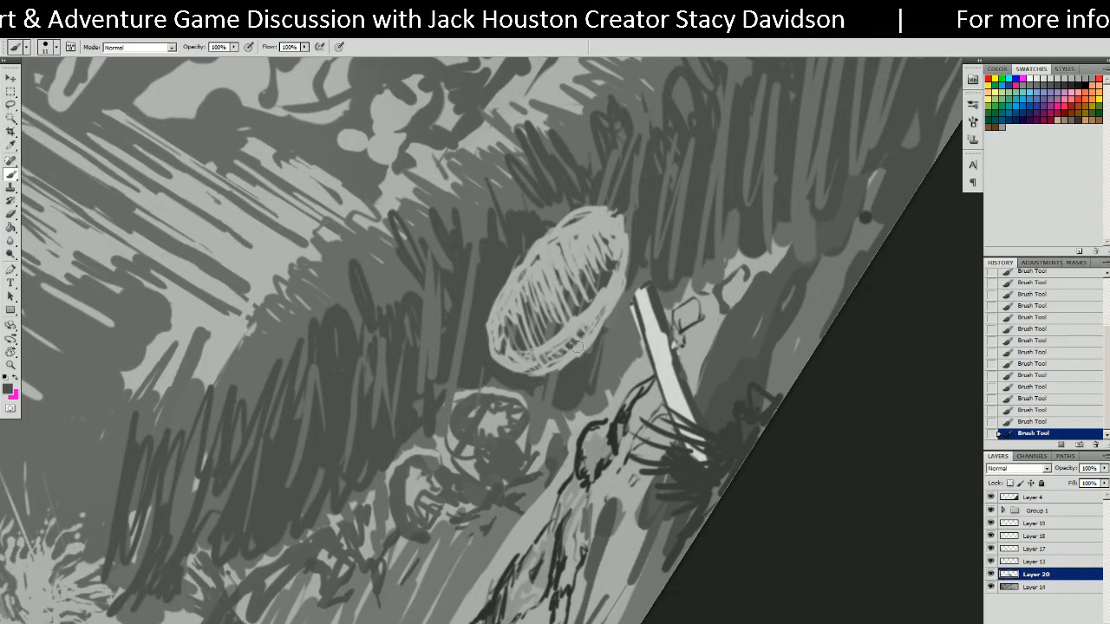
alt+click(534, 366)
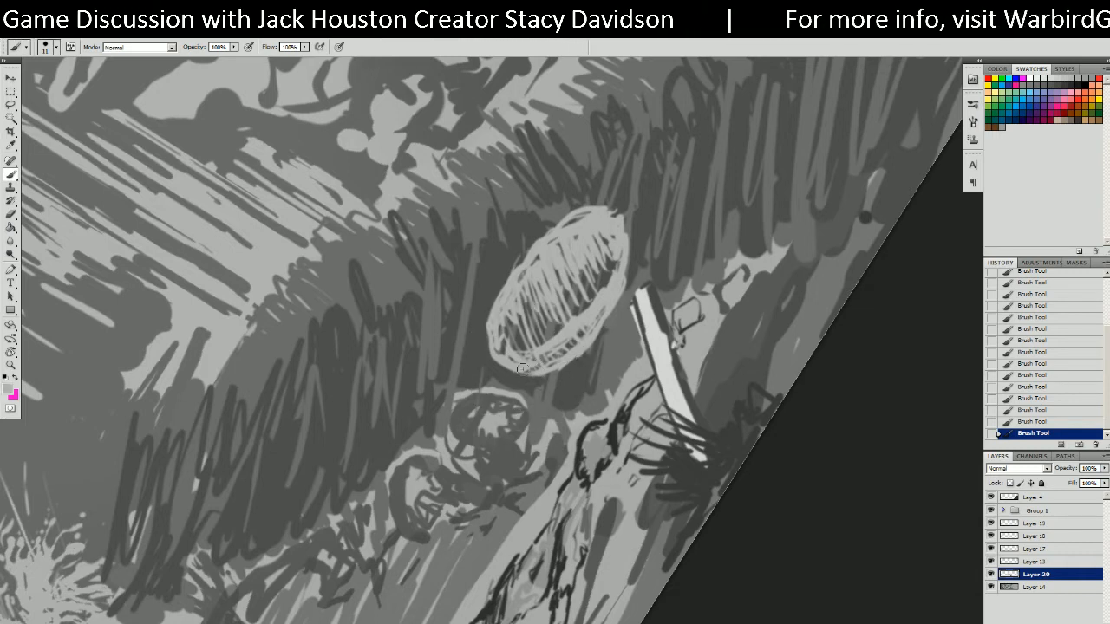
alt+click(522, 369)
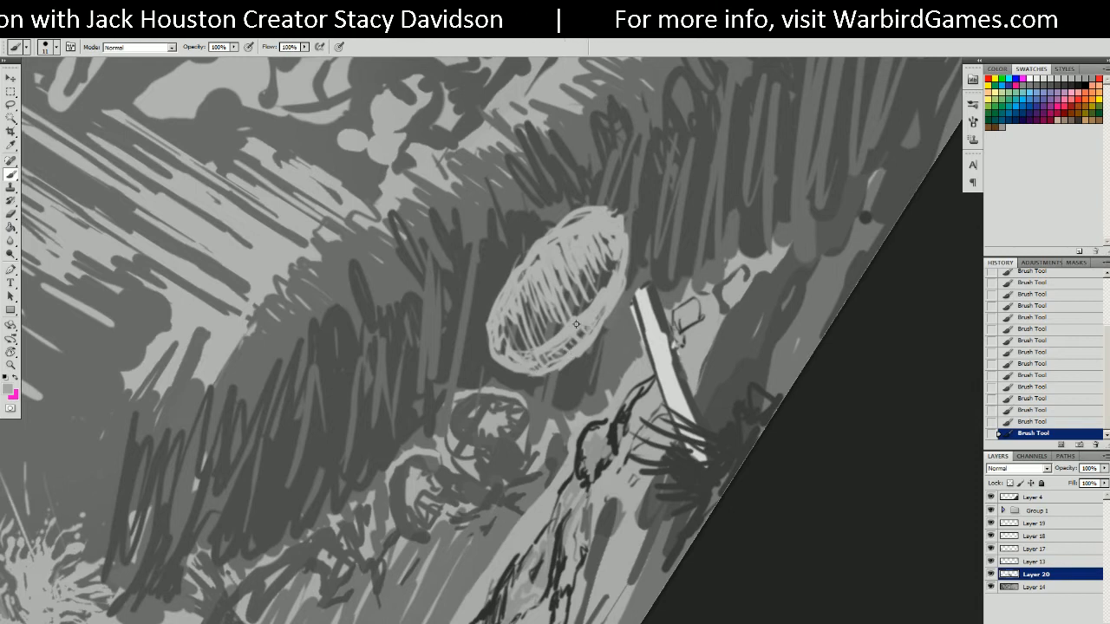
alt+click(599, 313)
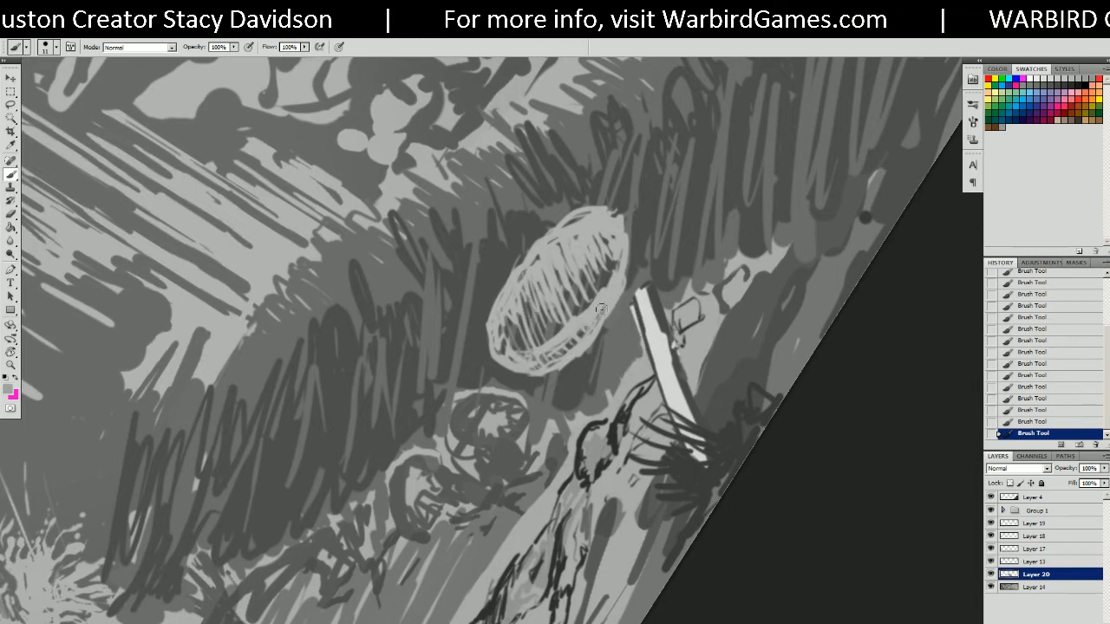
alt+click(628, 324)
mouse_move(595, 326)
mouse_down()
mouse_move(583, 343)
mouse_move(525, 361)
mouse_move(608, 298)
mouse_move(598, 308)
mouse_up()
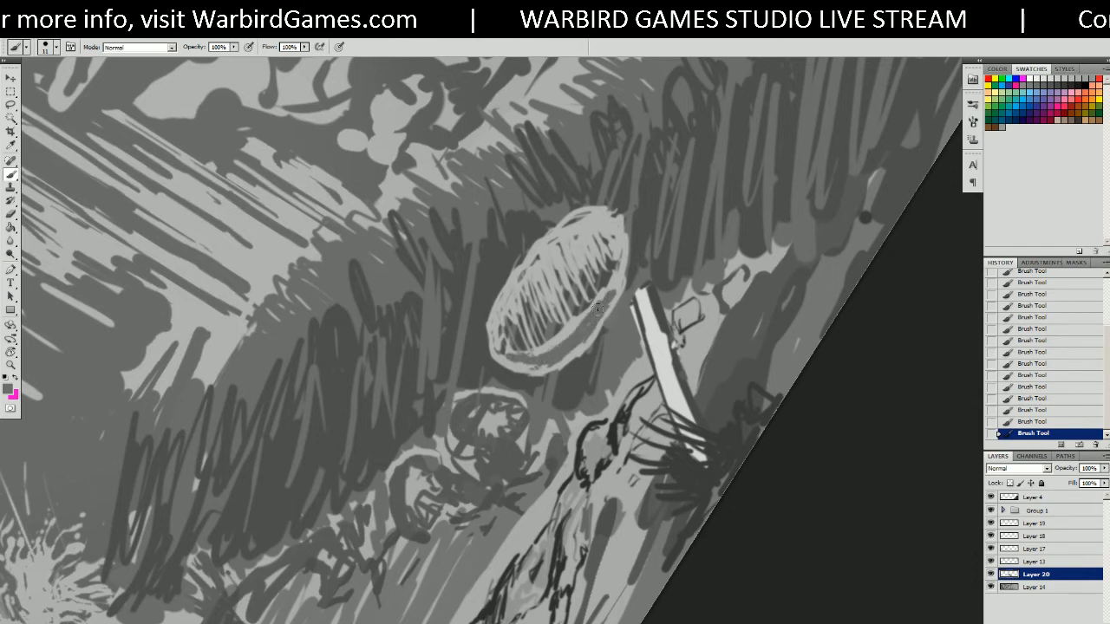
mouse_move(527, 365)
mouse_down()
mouse_move(557, 363)
mouse_move(529, 364)
mouse_up()
Sample light grey for the oval's rim, then zoom out and level the panorama view.
alt+click(543, 348)
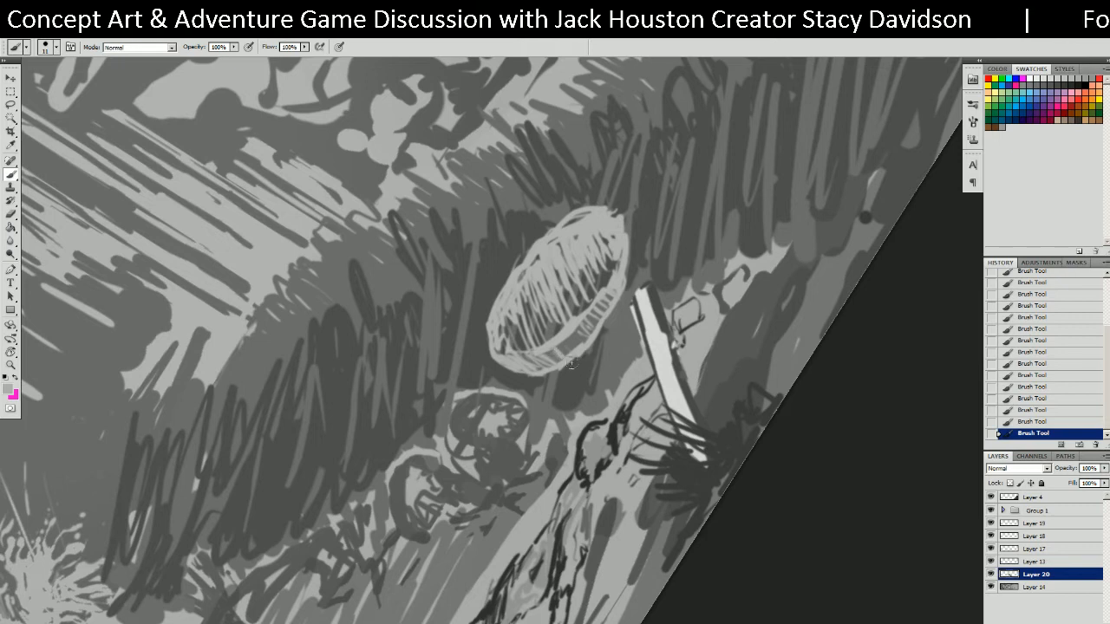
key(e)
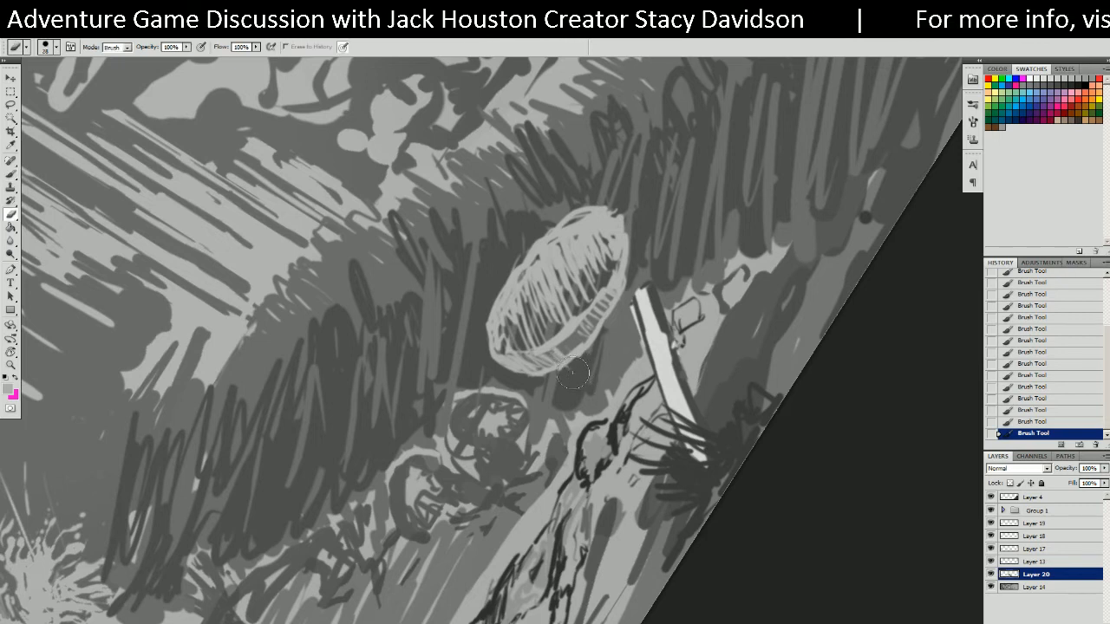
key(b)
alt+click(572, 375)
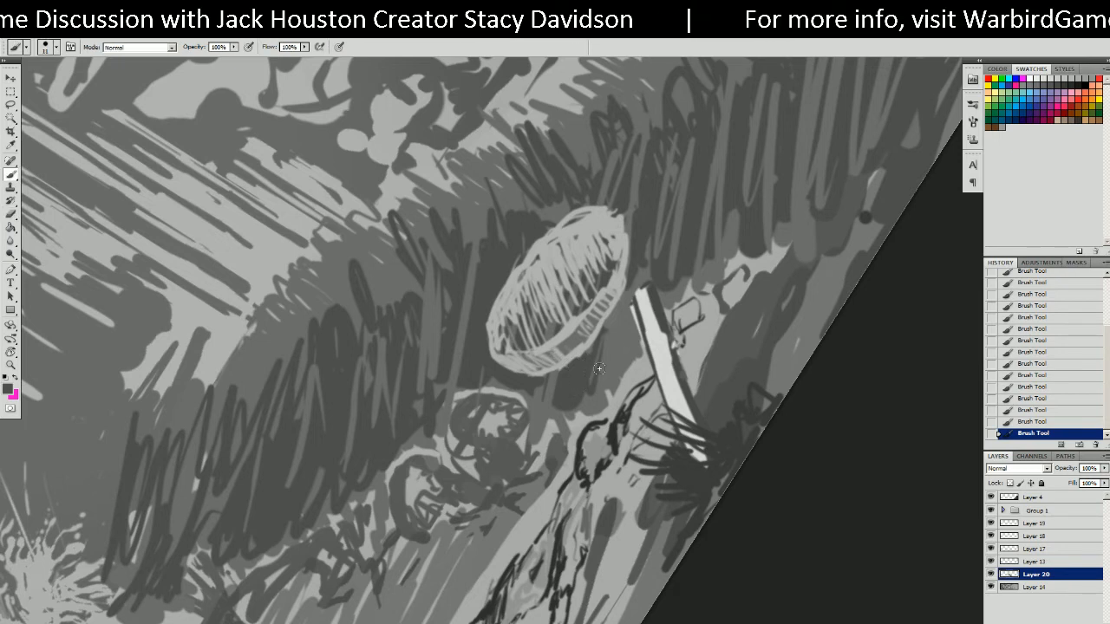
alt+click(555, 400)
alt+click(545, 403)
key(r)
drag(563, 411, 468, 429)
drag(592, 459, 627, 564)
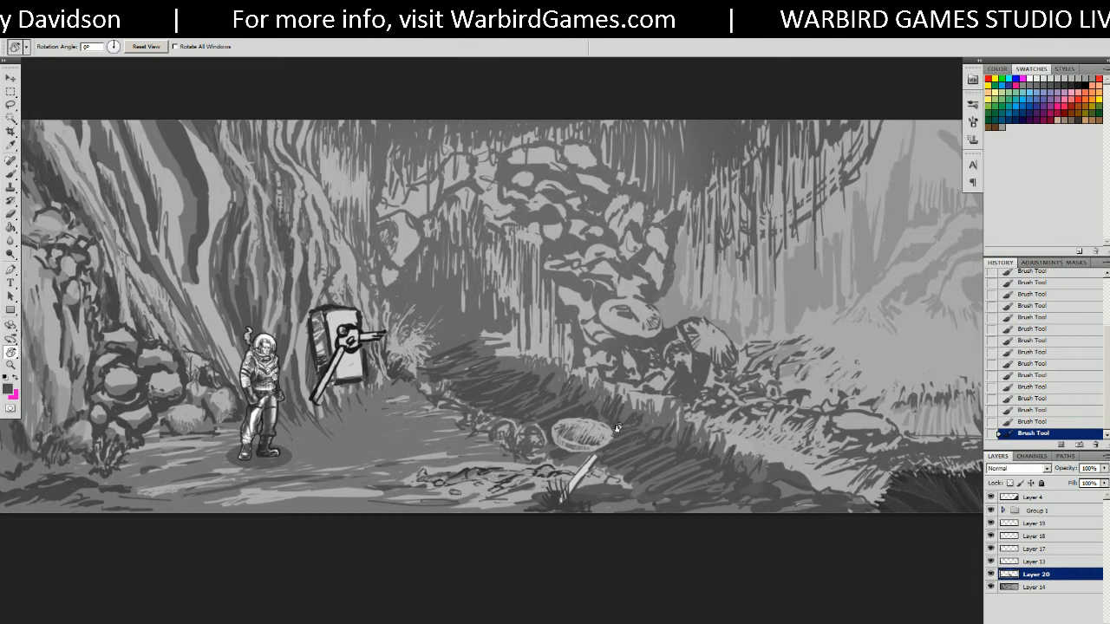
Cross-hatch dark diagonal strokes inside the oval basket and along its right and lower-right rim.
drag(619, 433, 662, 330)
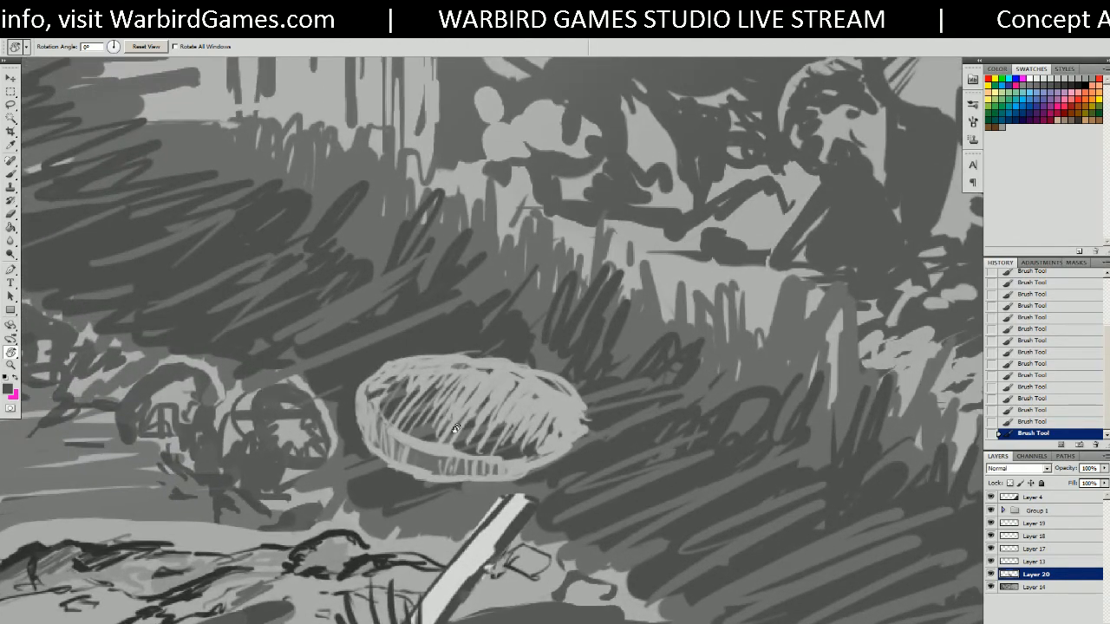
key(b)
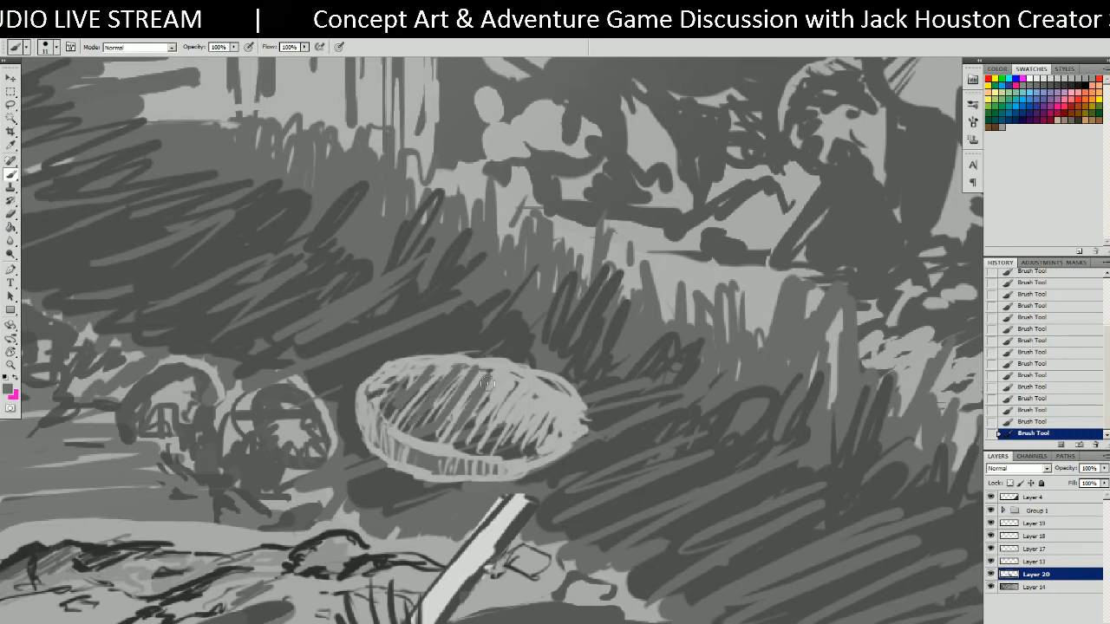
mouse_move(487, 382)
mouse_down()
mouse_move(524, 408)
mouse_move(554, 397)
mouse_up()
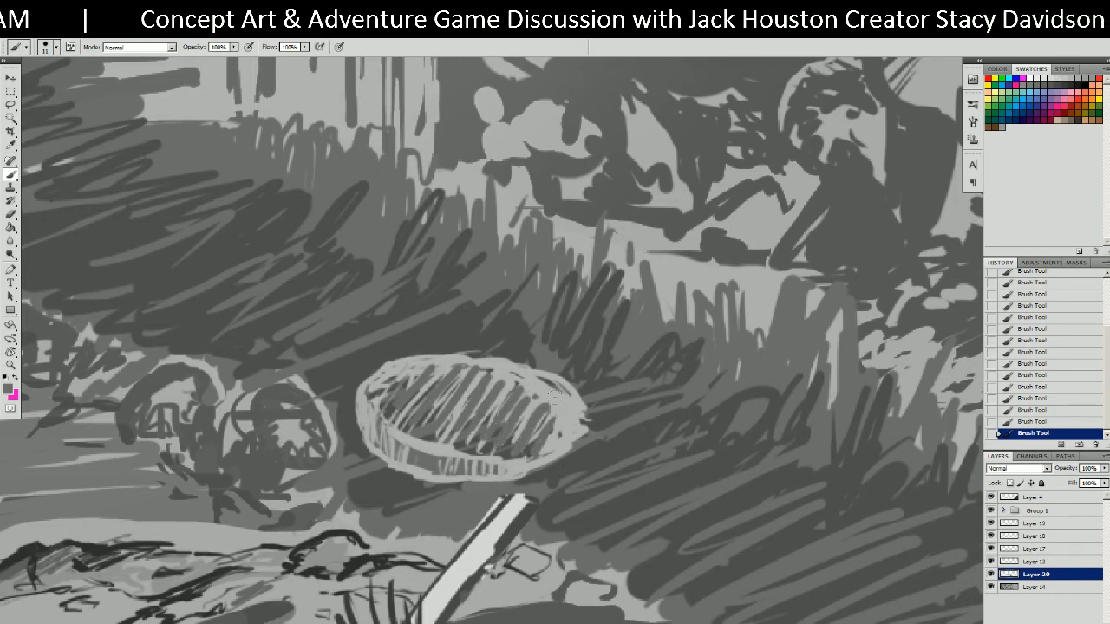
mouse_move(425, 410)
mouse_down()
mouse_move(493, 414)
mouse_move(503, 399)
mouse_move(567, 395)
mouse_move(574, 425)
mouse_move(553, 385)
mouse_move(482, 379)
mouse_up()
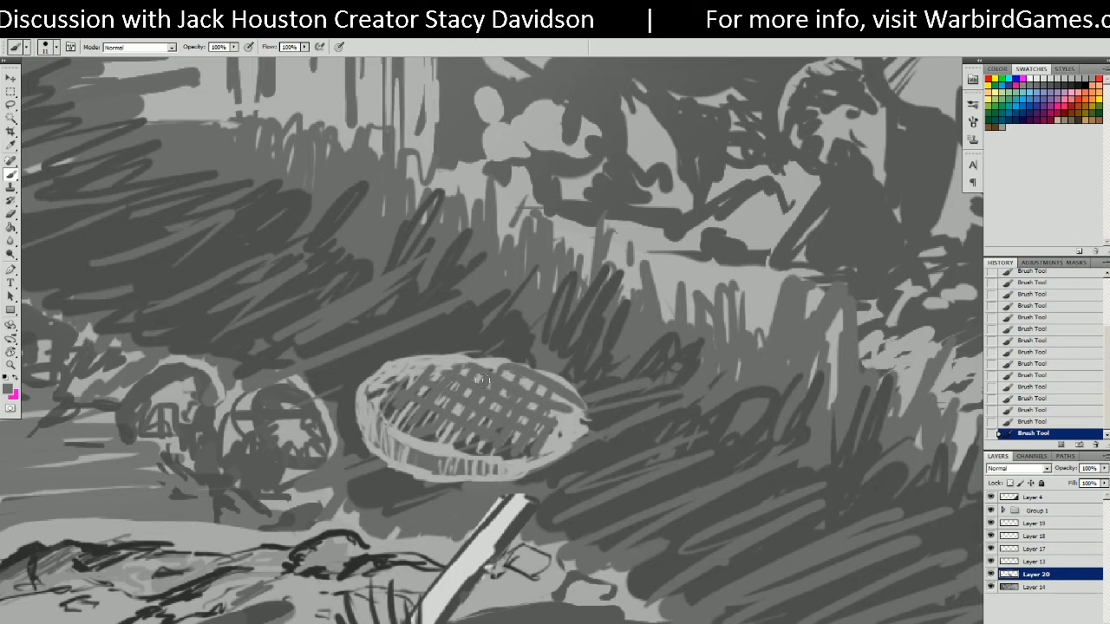
mouse_move(550, 404)
mouse_down()
mouse_move(569, 391)
mouse_move(551, 445)
mouse_move(582, 413)
mouse_up()
drag(544, 445, 554, 451)
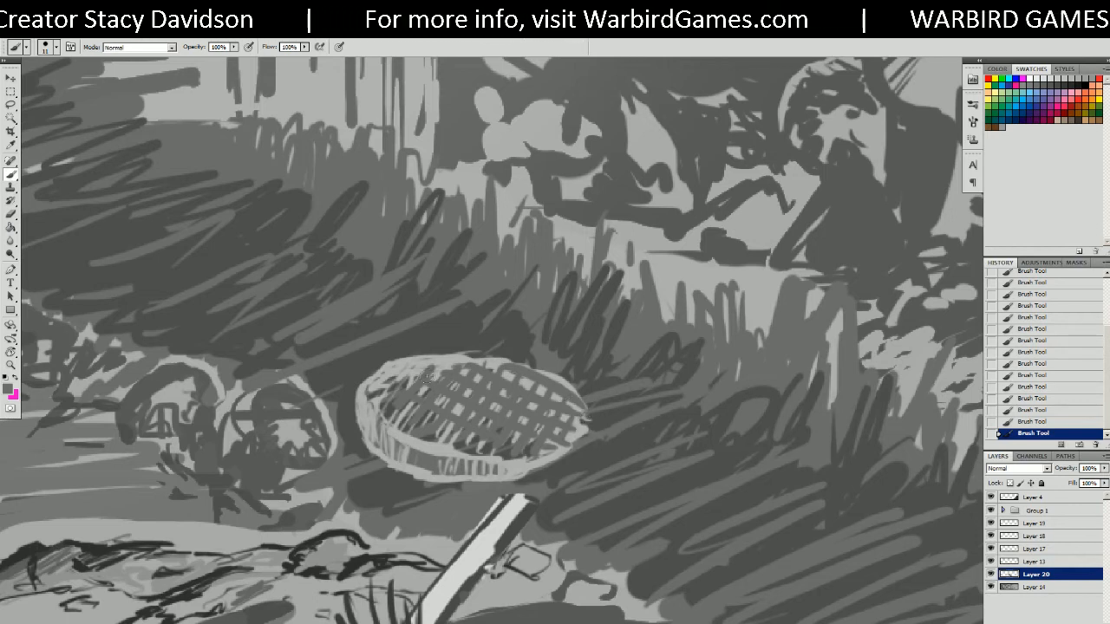
key(r)
mouse_move(520, 364)
mouse_down()
mouse_move(546, 347)
mouse_move(585, 348)
mouse_move(574, 317)
mouse_up()
key(b)
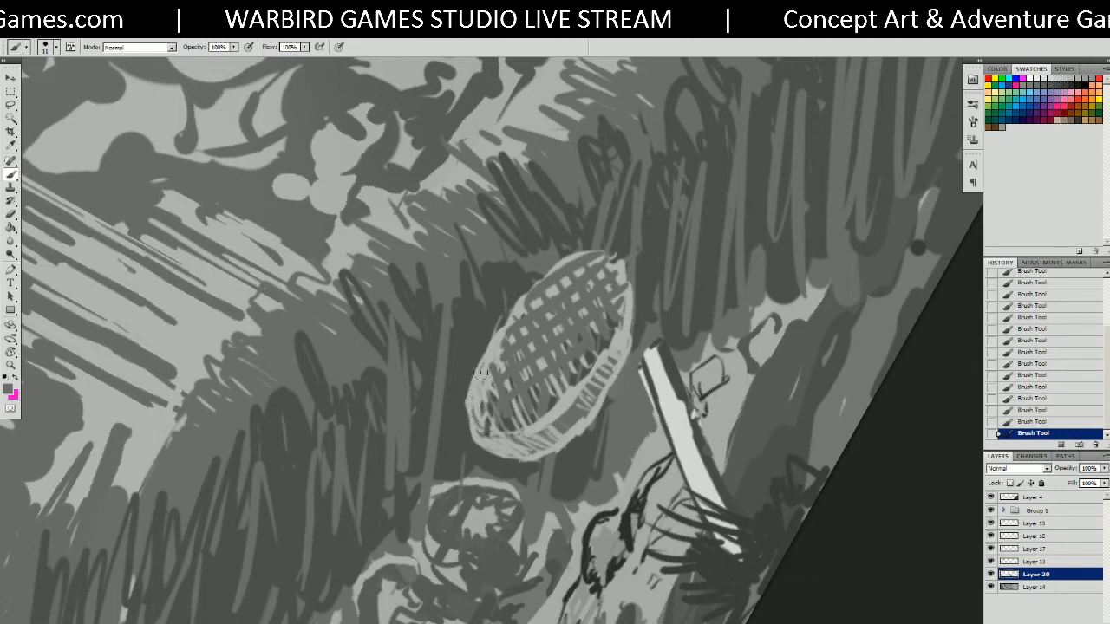
Thicken the basket's left rim in light grey and darken its right rim.
mouse_move(515, 313)
mouse_down()
mouse_move(475, 404)
mouse_move(501, 433)
mouse_up()
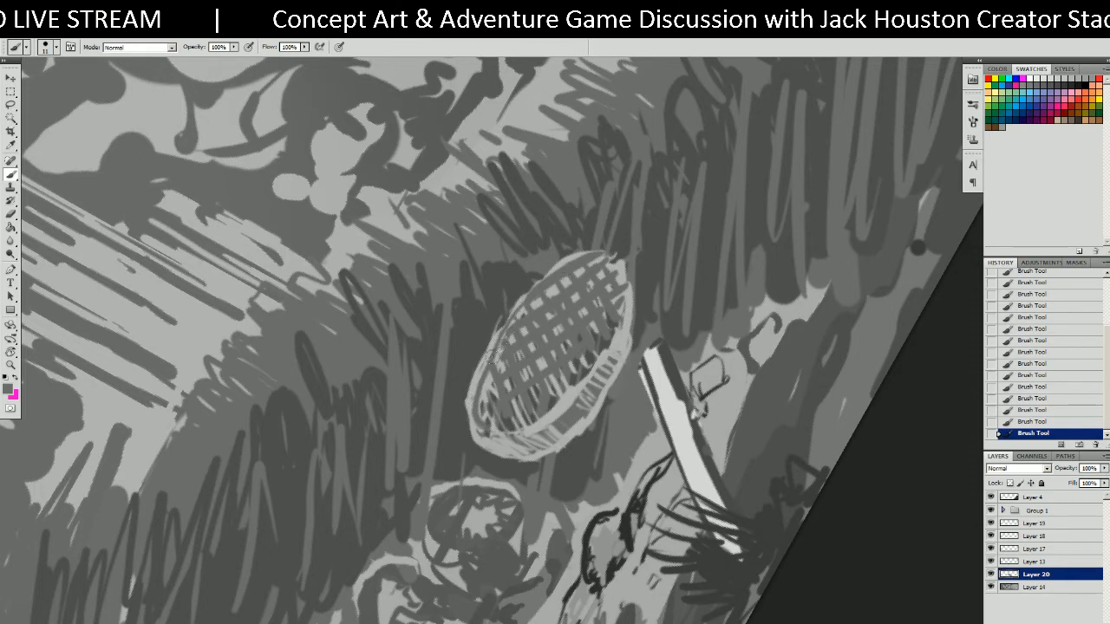
mouse_move(473, 384)
mouse_down()
mouse_move(510, 314)
mouse_move(594, 249)
mouse_up()
mouse_move(482, 381)
mouse_down()
mouse_move(471, 423)
mouse_move(467, 400)
mouse_move(486, 440)
mouse_move(469, 432)
mouse_move(515, 435)
mouse_up()
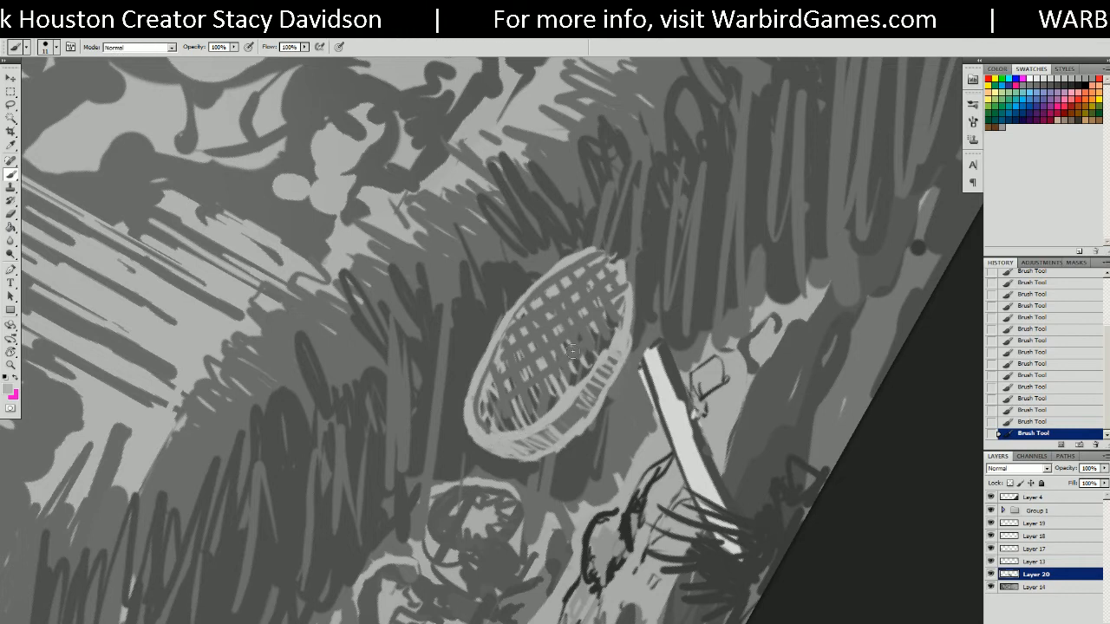
mouse_move(595, 248)
mouse_down()
mouse_move(623, 265)
mouse_move(621, 325)
mouse_move(613, 258)
mouse_move(588, 251)
mouse_up()
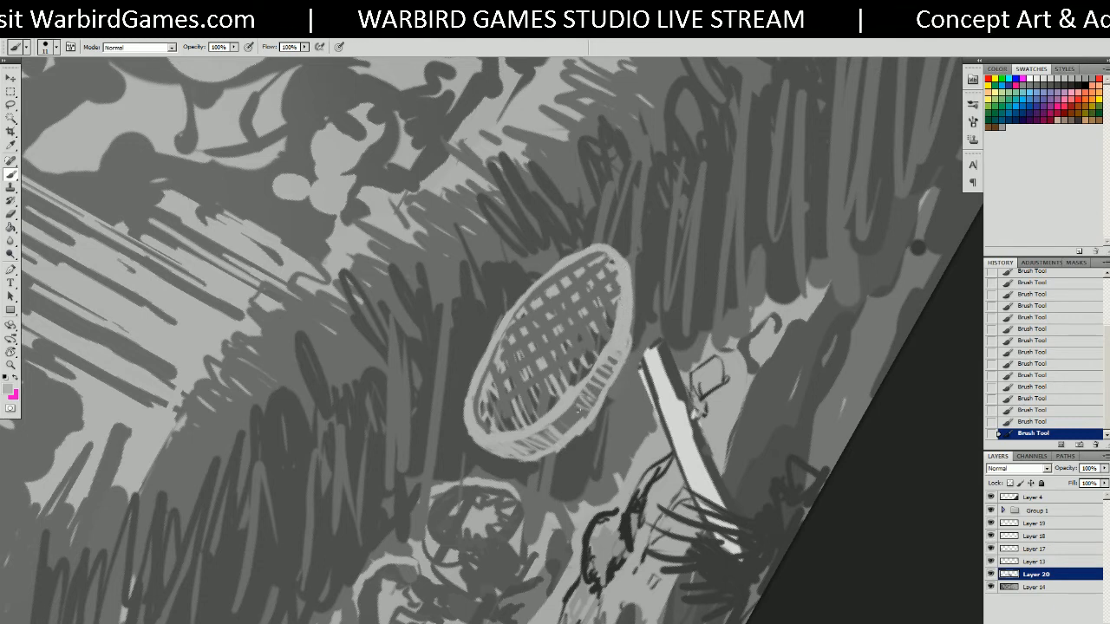
alt+click(578, 411)
mouse_move(611, 358)
mouse_down()
mouse_move(632, 272)
mouse_move(629, 345)
mouse_move(635, 286)
mouse_move(630, 309)
mouse_up()
alt+click(637, 285)
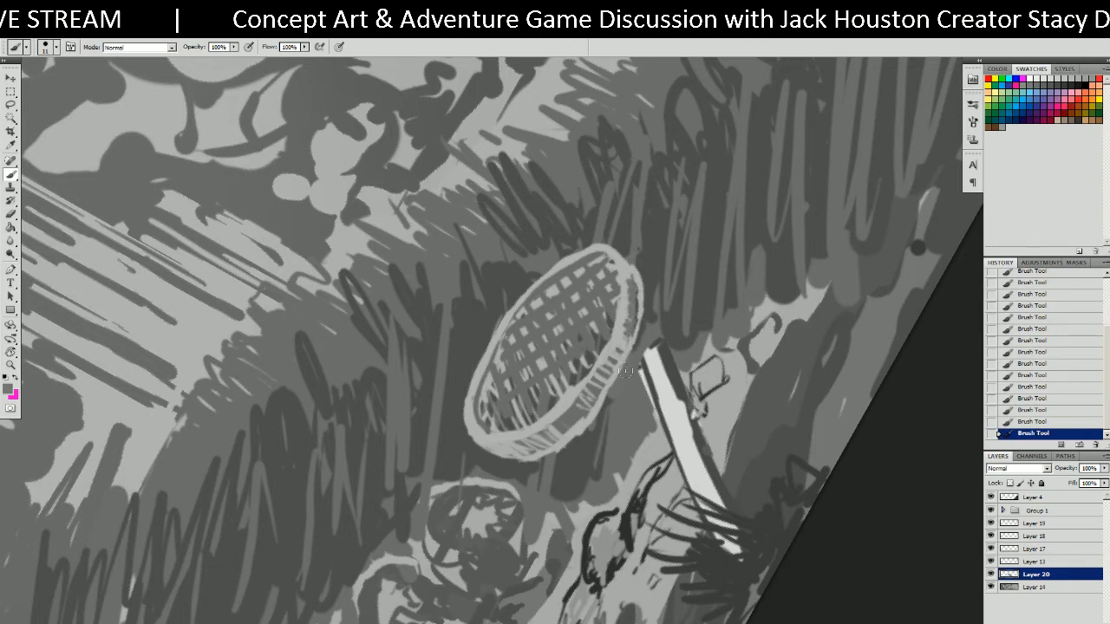
Zoom out, turn the view upright and toggle Layer 20 to compare the scene.
key(ctrl+minus)
key(ctrl+minus)
key(ctrl+minus)
drag(558, 404, 874, 482)
key(r)
drag(661, 508, 482, 513)
drag(498, 208, 718, 540)
drag(676, 352, 673, 257)
click(991, 575)
click(991, 575)
drag(729, 419, 727, 396)
drag(593, 251, 642, 365)
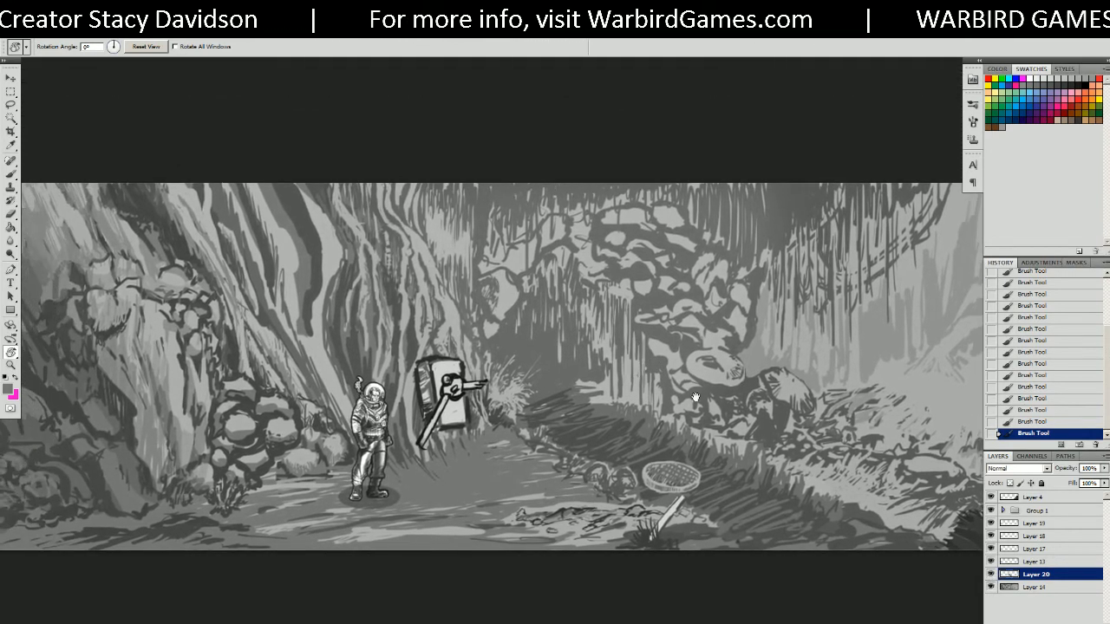
Hide and show Layer 20 to compare the scene with and without the basket.
click(991, 575)
click(991, 575)
drag(921, 547, 881, 539)
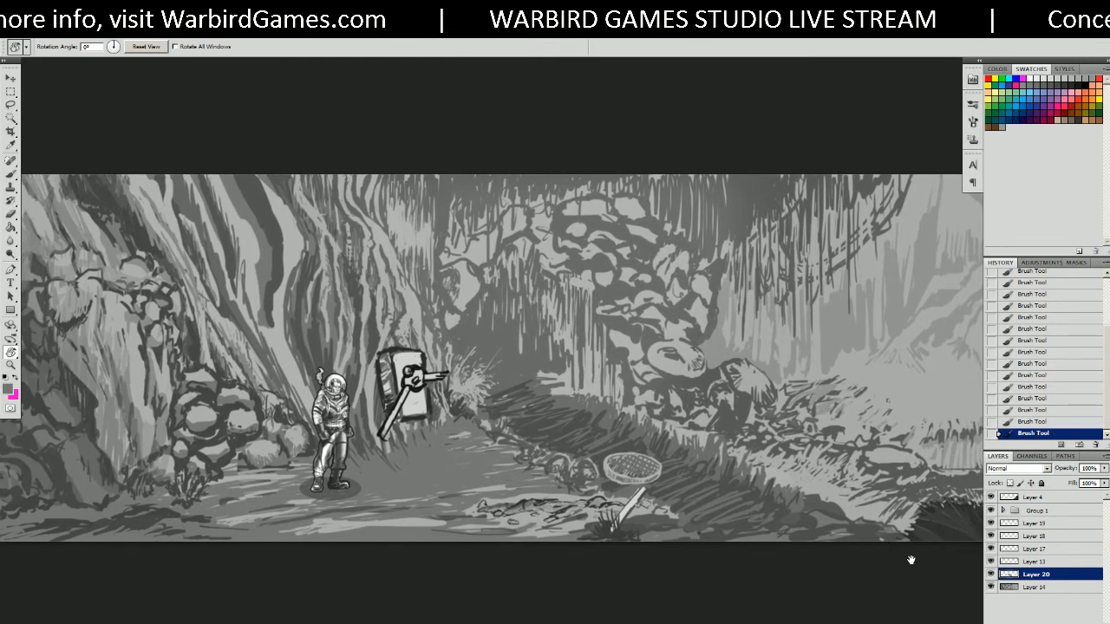
drag(698, 447, 851, 478)
drag(685, 298, 579, 279)
Shrink the brush, zoom in above the lever contraption and rotate the view to -58°.
key(b)
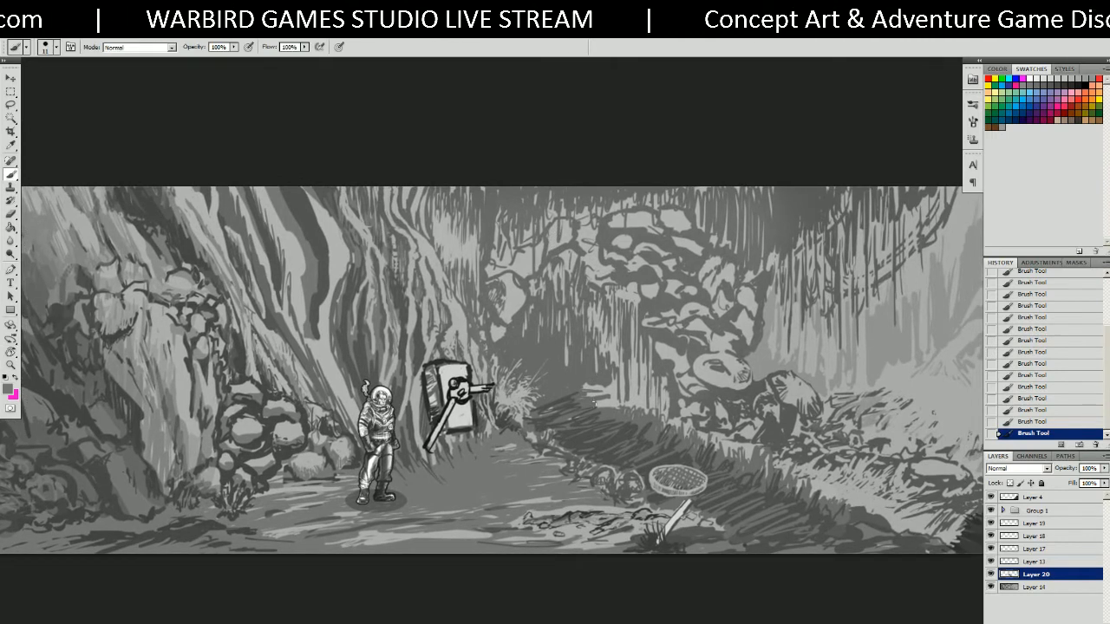
key(bracketleft)
key(bracketleft)
key(bracketleft)
drag(597, 361, 599, 354)
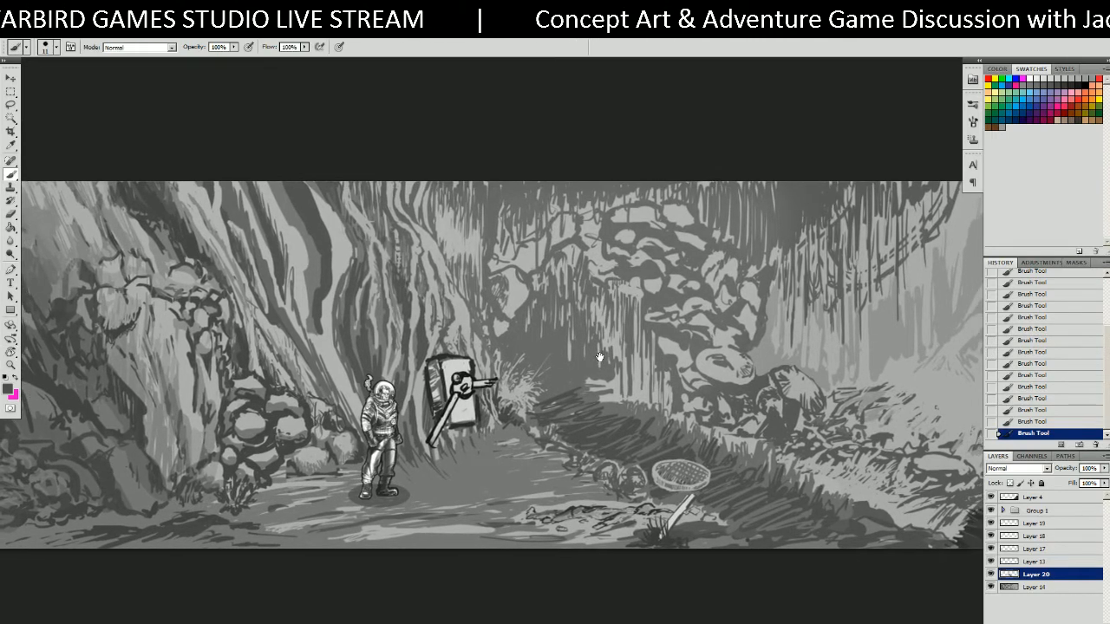
scroll(600, 353, up, 5)
drag(689, 272, 667, 206)
key(r)
mouse_move(604, 321)
mouse_down()
mouse_move(624, 286)
mouse_move(755, 191)
mouse_move(716, 204)
mouse_up()
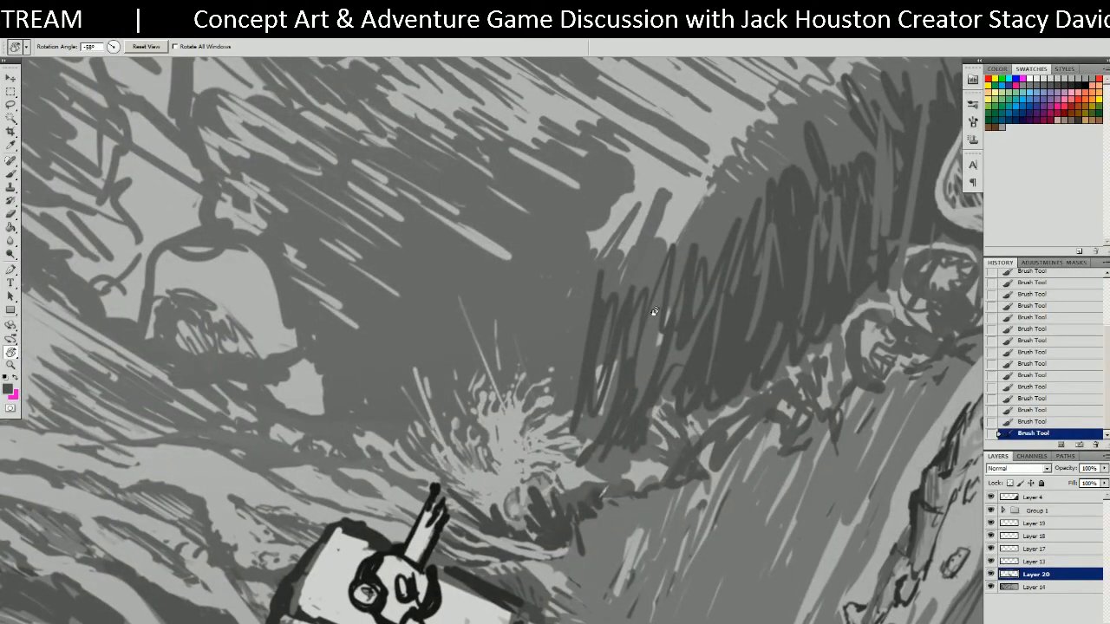
key(b)
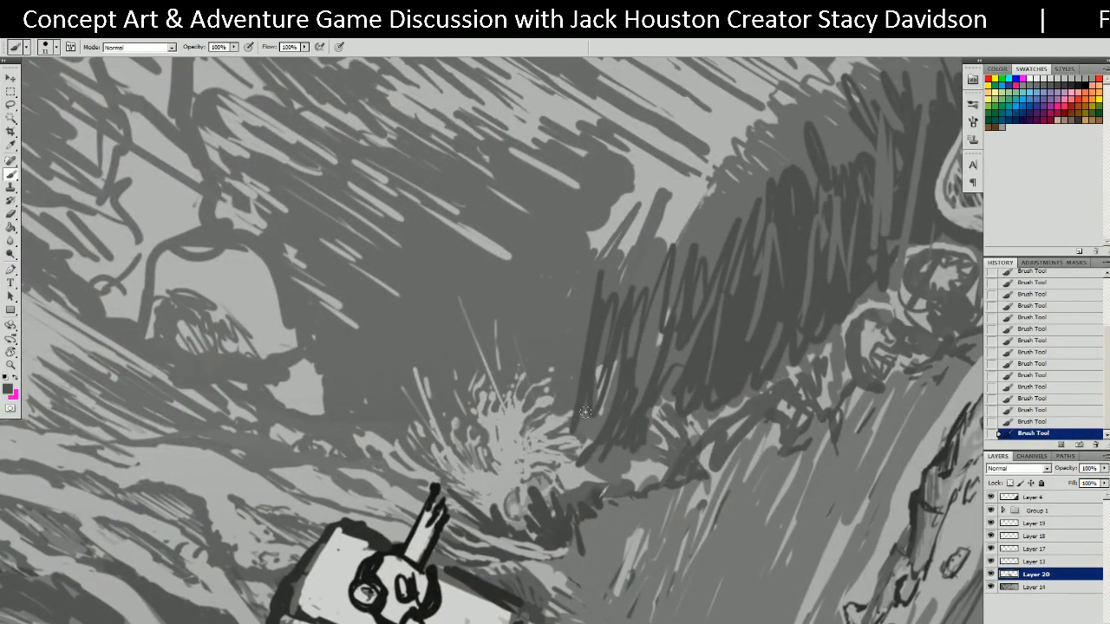
Scribble dark grey along the rock edge and hatch light grey strokes over it.
mouse_move(593, 415)
mouse_down()
mouse_move(635, 337)
mouse_move(590, 428)
mouse_move(696, 211)
mouse_up()
alt+click(600, 373)
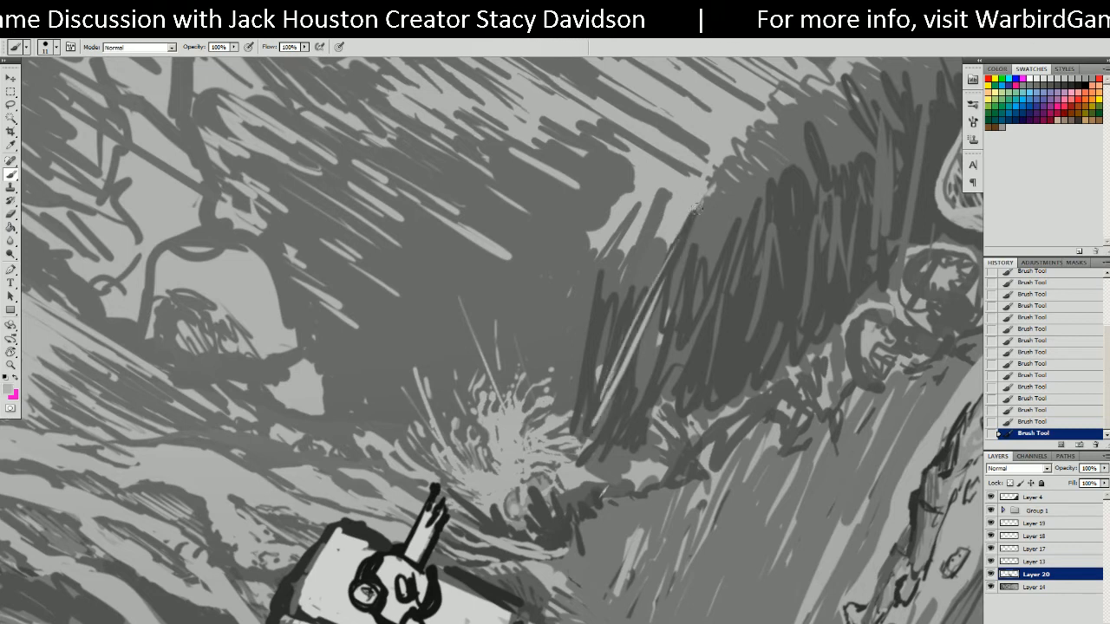
mouse_move(587, 389)
mouse_down()
mouse_move(624, 286)
mouse_move(579, 364)
mouse_move(586, 280)
mouse_move(554, 260)
mouse_move(533, 312)
mouse_move(512, 277)
mouse_move(481, 312)
mouse_move(455, 291)
mouse_move(412, 373)
mouse_move(403, 321)
mouse_move(428, 310)
mouse_move(379, 336)
mouse_up()
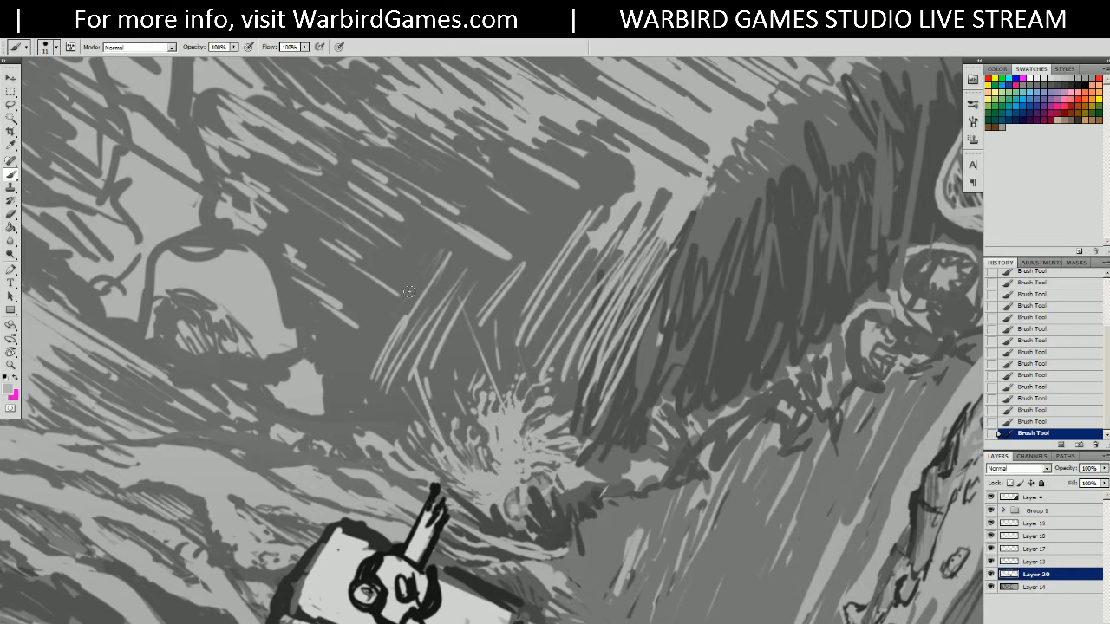
mouse_move(568, 243)
mouse_down()
mouse_move(545, 260)
mouse_move(562, 201)
mouse_up()
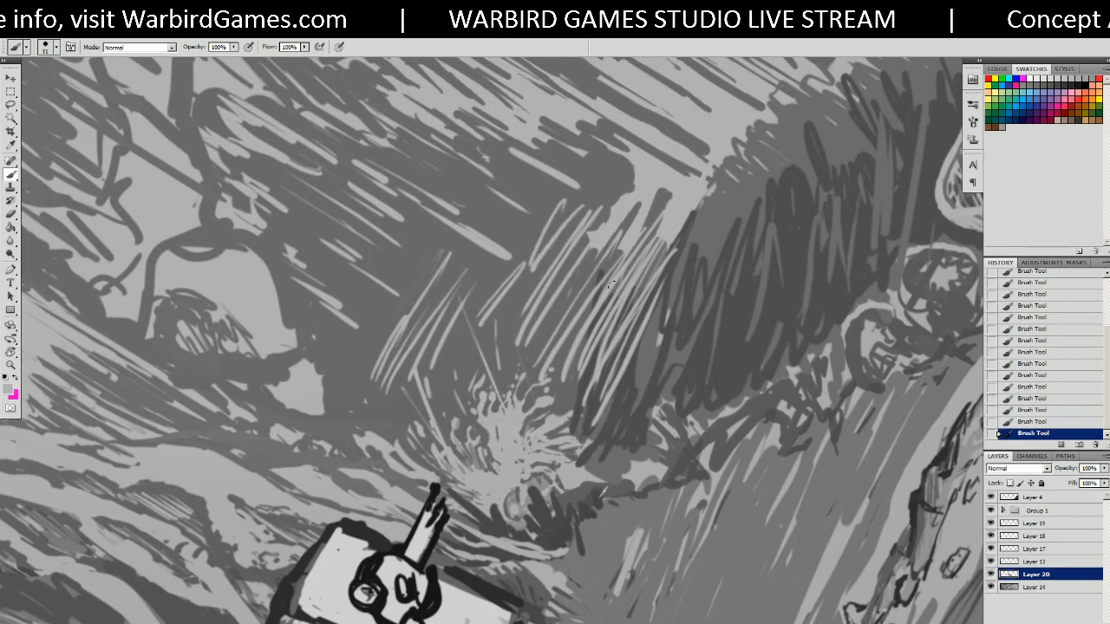
Sample a darker grey and paint a dark patch over the light hatching.
alt+click(686, 326)
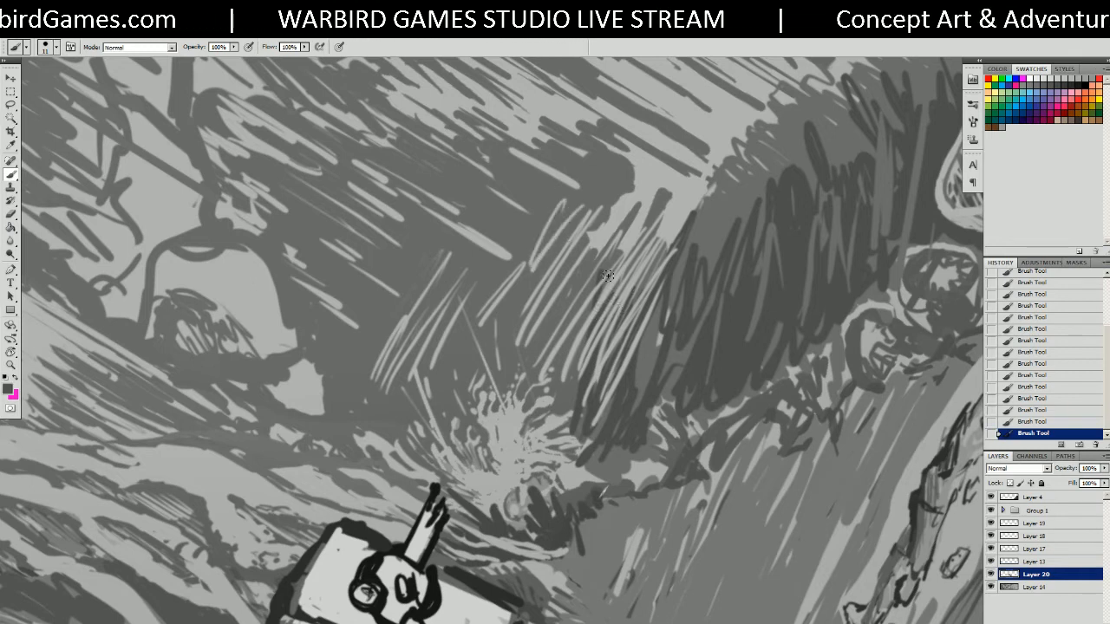
mouse_move(577, 378)
mouse_down()
mouse_move(639, 282)
mouse_move(572, 373)
mouse_move(563, 269)
mouse_move(525, 347)
mouse_move(550, 256)
mouse_move(442, 373)
mouse_move(474, 274)
mouse_move(395, 364)
mouse_move(373, 312)
mouse_move(419, 378)
mouse_up()
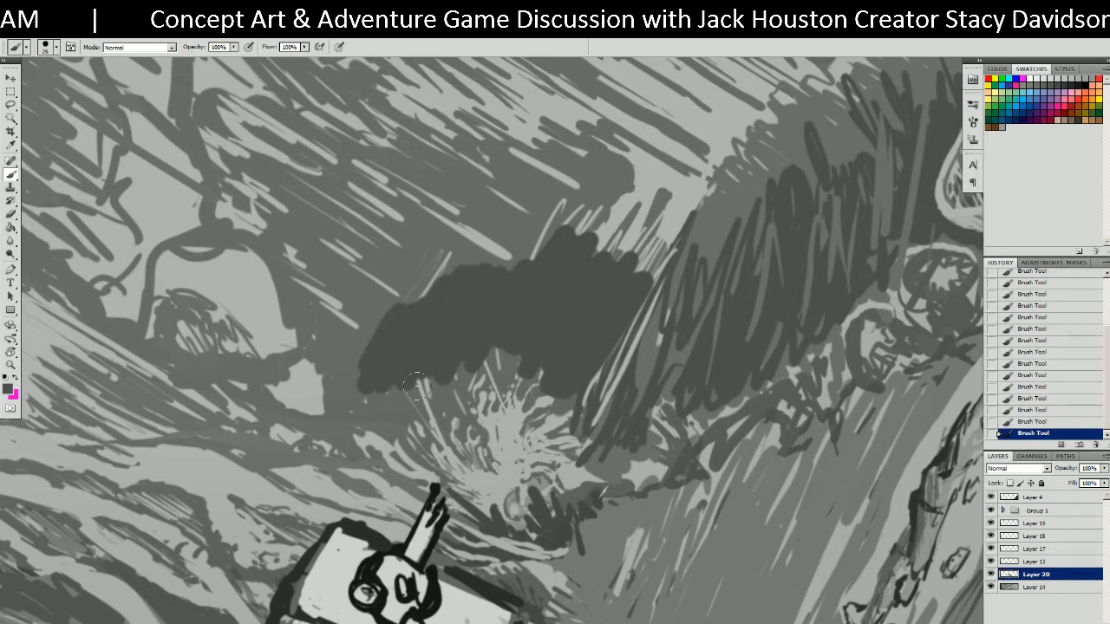
mouse_move(327, 347)
mouse_down()
mouse_move(317, 382)
mouse_move(308, 328)
mouse_move(357, 312)
mouse_move(362, 293)
mouse_move(429, 260)
mouse_move(499, 280)
mouse_move(451, 187)
mouse_move(531, 227)
mouse_move(520, 169)
mouse_move(592, 178)
mouse_move(572, 233)
mouse_move(559, 221)
mouse_move(485, 254)
mouse_move(523, 263)
mouse_move(641, 181)
mouse_move(669, 223)
mouse_up()
mouse_move(709, 175)
mouse_down()
mouse_move(616, 389)
mouse_move(584, 431)
mouse_up()
mouse_move(531, 407)
mouse_down()
mouse_move(507, 382)
mouse_move(570, 438)
mouse_move(447, 362)
mouse_move(462, 389)
mouse_move(359, 329)
mouse_move(384, 345)
mouse_up()
mouse_move(433, 382)
mouse_down()
mouse_move(516, 449)
mouse_move(469, 466)
mouse_up()
drag(416, 373, 506, 246)
mouse_move(374, 283)
mouse_down()
mouse_move(399, 295)
mouse_move(365, 277)
mouse_move(469, 347)
mouse_move(502, 294)
mouse_move(498, 260)
mouse_move(463, 251)
mouse_move(531, 308)
mouse_up()
Extend the dark mass leftward and hatch dark grey across its upper area.
mouse_move(353, 314)
mouse_down()
mouse_move(308, 339)
mouse_move(343, 364)
mouse_move(303, 358)
mouse_move(323, 394)
mouse_move(271, 374)
mouse_move(246, 400)
mouse_move(258, 464)
mouse_move(279, 462)
mouse_up()
mouse_move(232, 310)
mouse_down()
mouse_move(295, 359)
mouse_move(251, 303)
mouse_move(210, 347)
mouse_move(279, 436)
mouse_up()
mouse_move(262, 348)
mouse_down()
mouse_move(247, 321)
mouse_move(343, 357)
mouse_up()
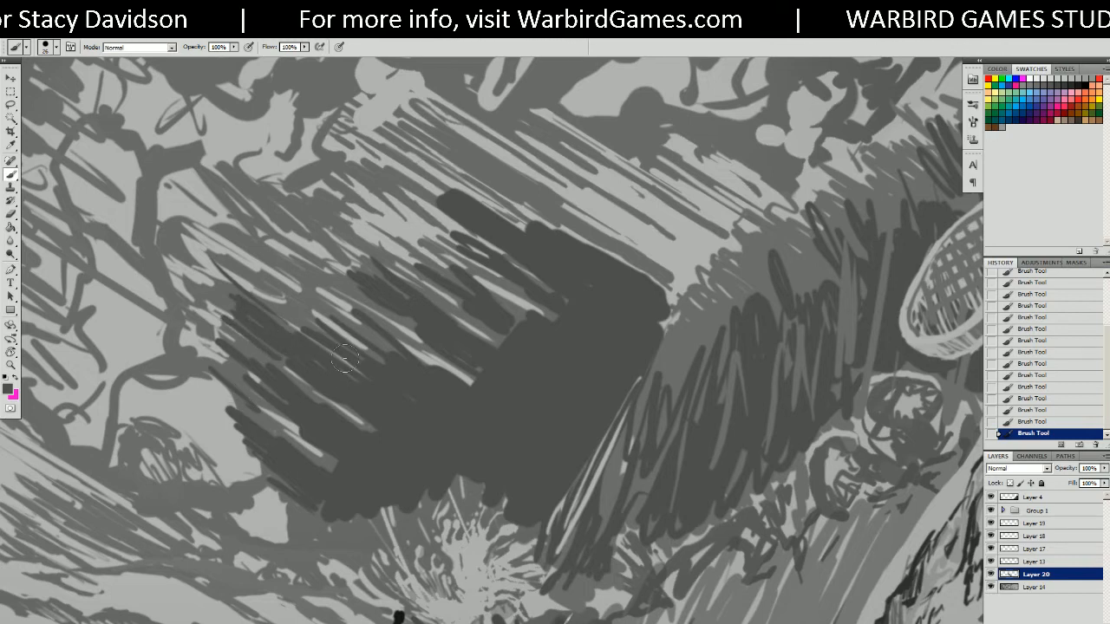
drag(330, 270, 373, 289)
mouse_move(294, 224)
mouse_down()
mouse_move(395, 254)
mouse_move(386, 221)
mouse_move(423, 254)
mouse_move(373, 208)
mouse_move(450, 186)
mouse_move(416, 174)
mouse_up()
mouse_move(517, 205)
mouse_down()
mouse_move(542, 221)
mouse_move(467, 165)
mouse_up()
mouse_move(410, 128)
mouse_down()
mouse_move(577, 253)
mouse_move(543, 328)
mouse_move(492, 388)
mouse_move(452, 331)
mouse_up()
alt+click(544, 328)
Paint three thin light vertical streaks in the dark cave opening.
key(r)
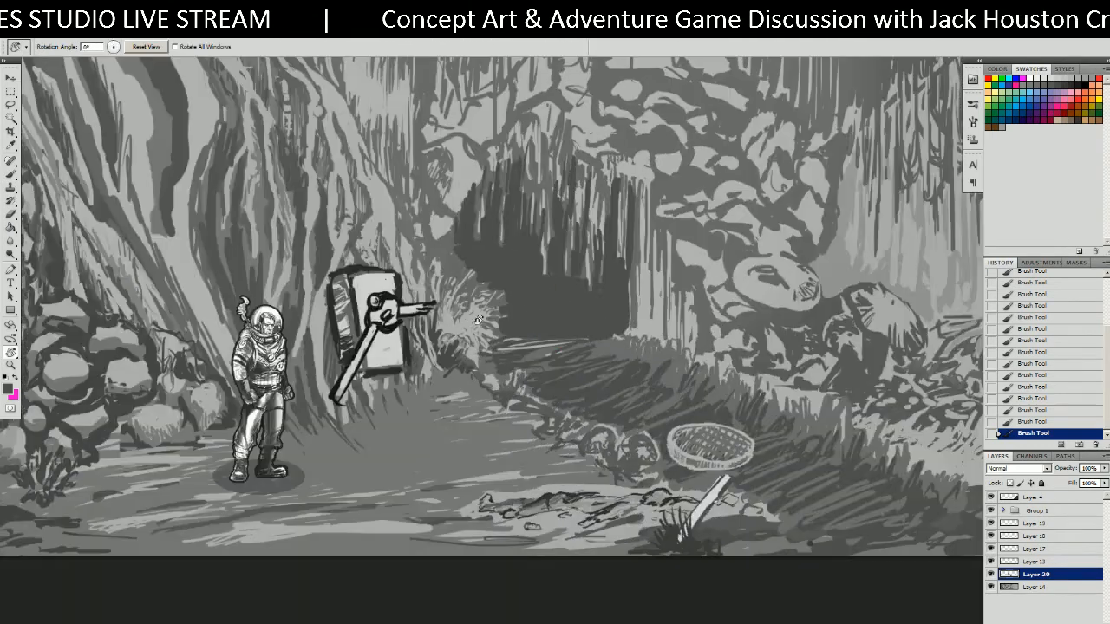
key(b)
alt+click(544, 248)
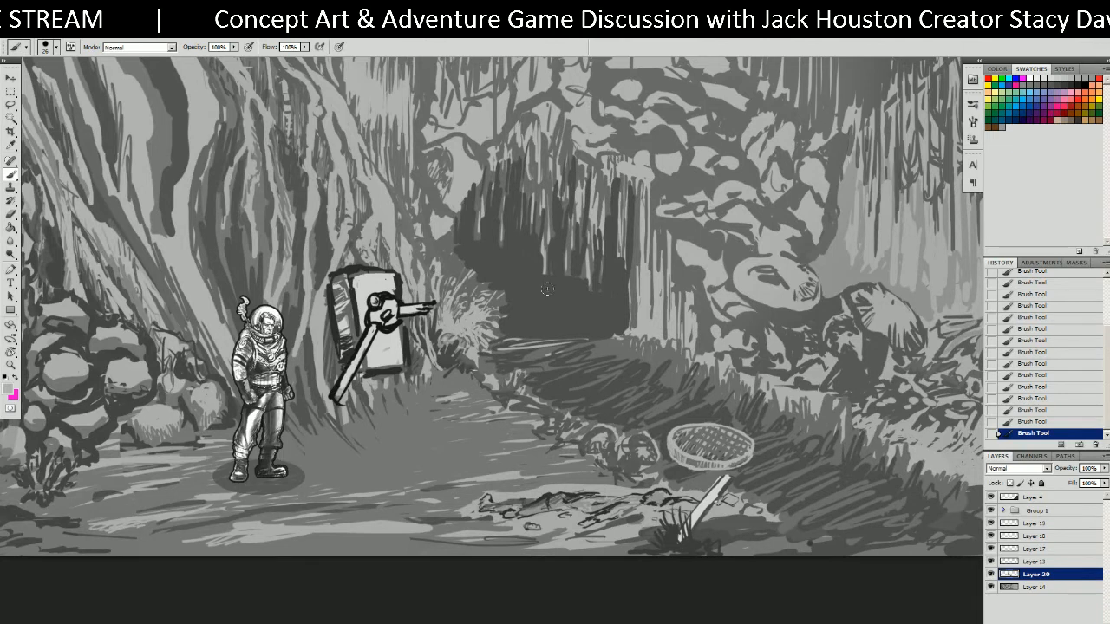
drag(545, 262, 544, 308)
mouse_move(567, 262)
mouse_down()
mouse_move(565, 295)
mouse_move(593, 297)
mouse_up()
drag(651, 277, 710, 356)
ctrl+click(599, 253)
alt+click(638, 231)
Rotate the view about 50° and paint light diagonal strokes forming a bright angled edge.
key(r)
mouse_move(697, 285)
mouse_down()
mouse_move(623, 256)
mouse_move(589, 269)
mouse_up()
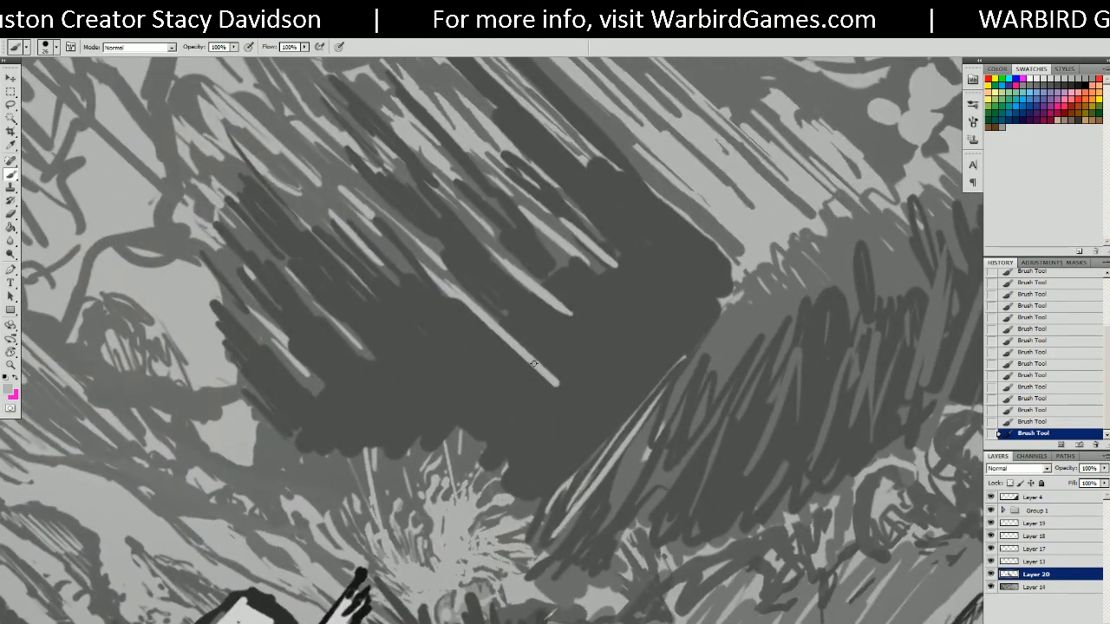
drag(517, 463, 637, 344)
drag(511, 470, 632, 326)
drag(568, 416, 614, 359)
mouse_move(640, 318)
mouse_down()
mouse_move(656, 262)
mouse_move(627, 344)
mouse_move(456, 603)
mouse_up()
drag(583, 375, 671, 290)
alt+click(540, 445)
drag(490, 386, 529, 430)
drag(461, 354, 537, 435)
mouse_move(409, 303)
mouse_down()
mouse_move(512, 420)
mouse_move(622, 319)
mouse_up()
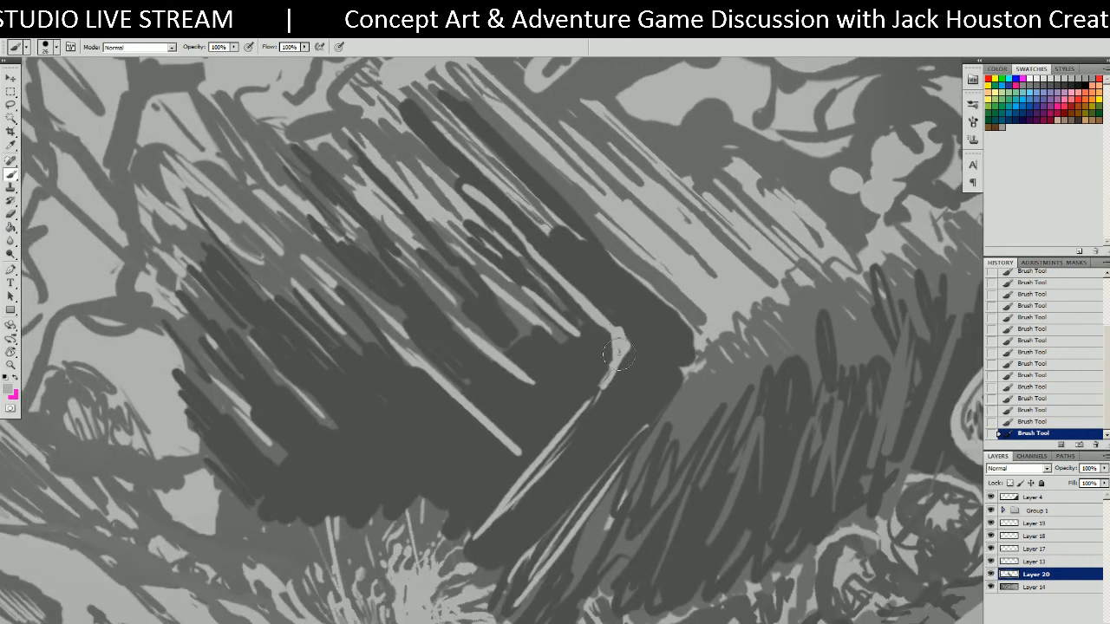
Paint mid-grey beside the light line and dark hatching at the mass's top.
alt+click(558, 332)
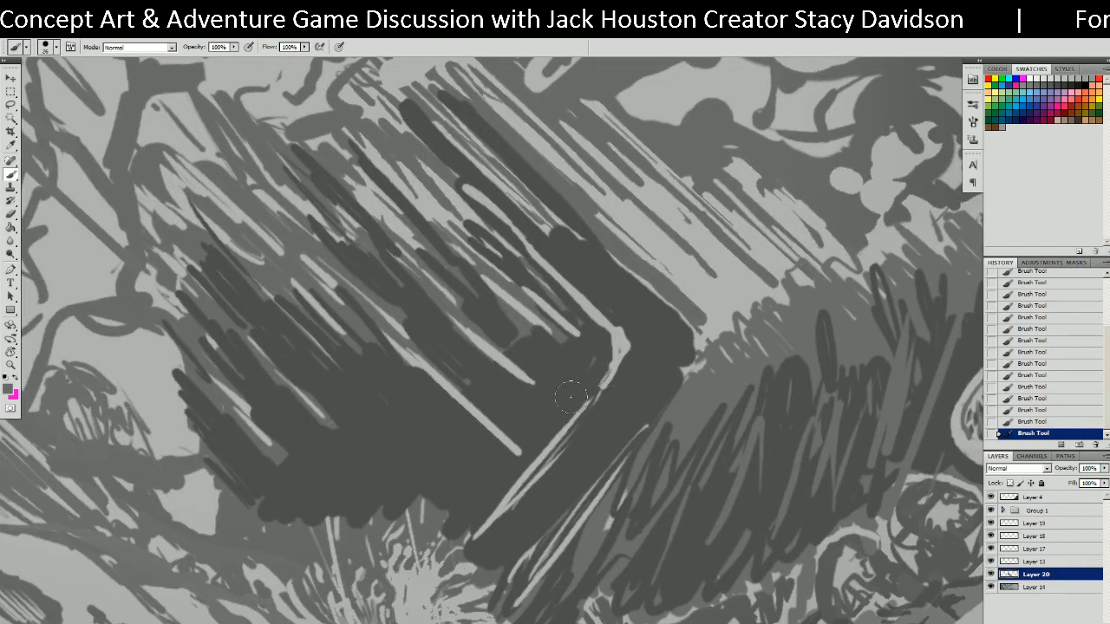
mouse_move(571, 401)
mouse_down()
mouse_move(599, 334)
mouse_move(597, 362)
mouse_move(507, 477)
mouse_up()
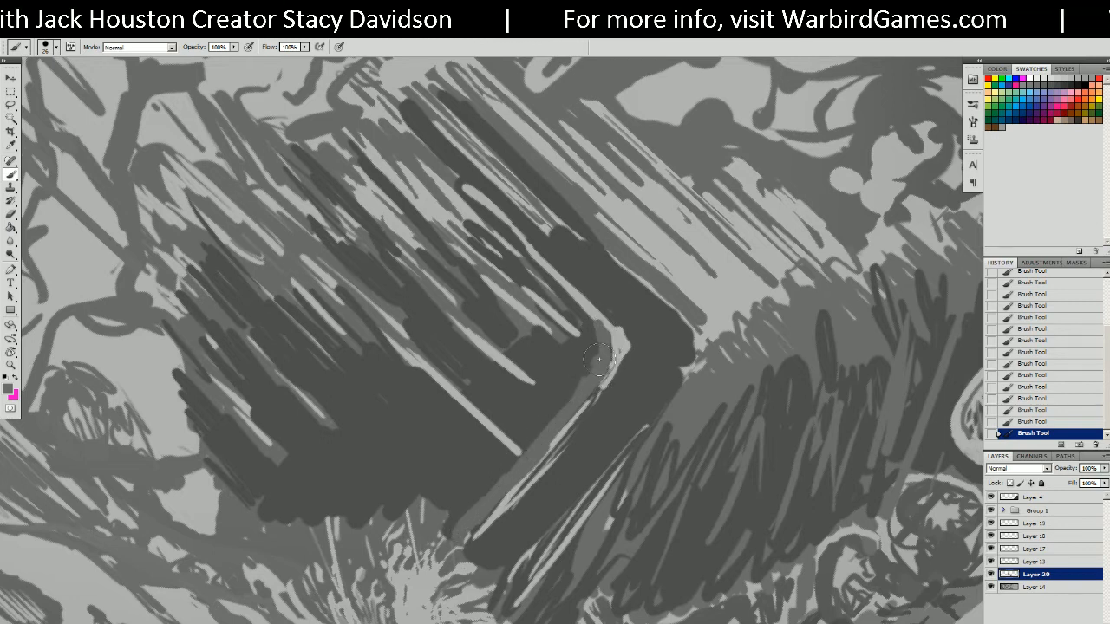
drag(582, 322, 541, 274)
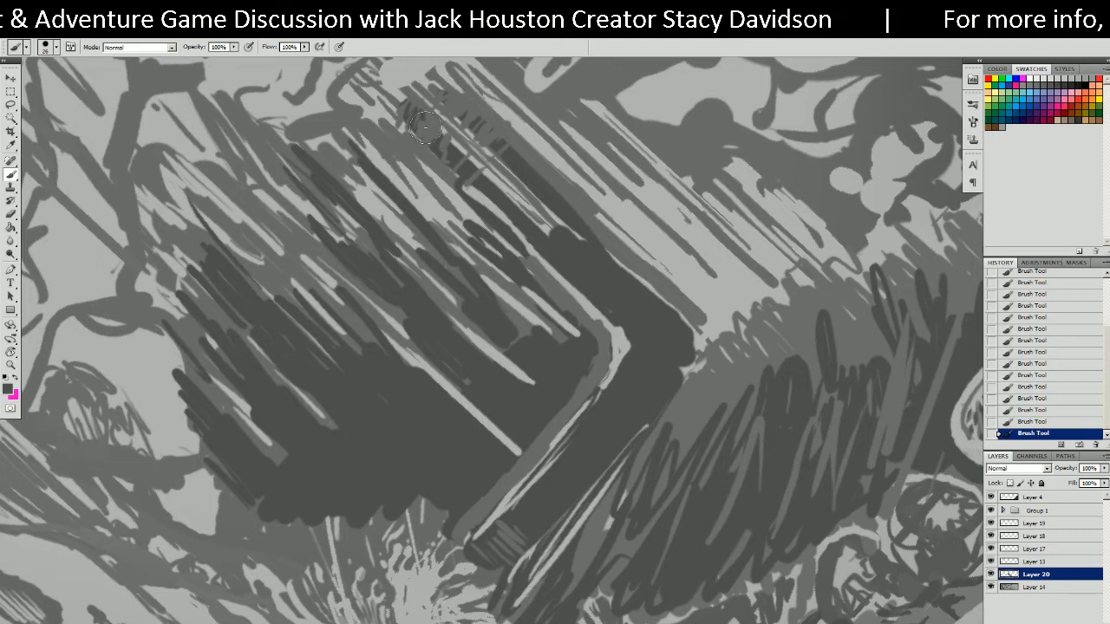
mouse_move(424, 127)
mouse_down()
mouse_move(520, 216)
mouse_move(528, 173)
mouse_move(579, 210)
mouse_up()
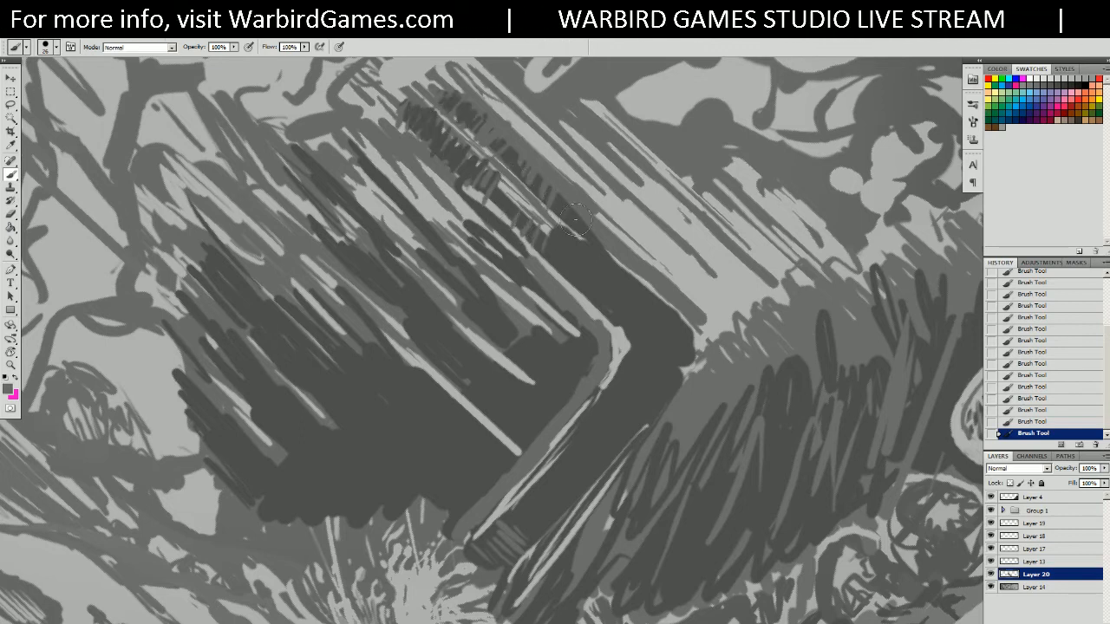
Straighten the view and darken the left post and striped vertical column in the foliage.
mouse_move(617, 367)
ctrl+mouse_down()
mouse_move(602, 376)
mouse_move(649, 358)
mouse_move(558, 399)
mouse_move(505, 405)
mouse_move(512, 412)
ctrl+mouse_up()
alt+click(559, 399)
key(r)
ctrl+drag(688, 231, 745, 102)
key(b)
alt+click(573, 368)
mouse_move(569, 345)
mouse_down()
mouse_move(566, 423)
mouse_move(576, 139)
mouse_up()
drag(632, 425, 626, 108)
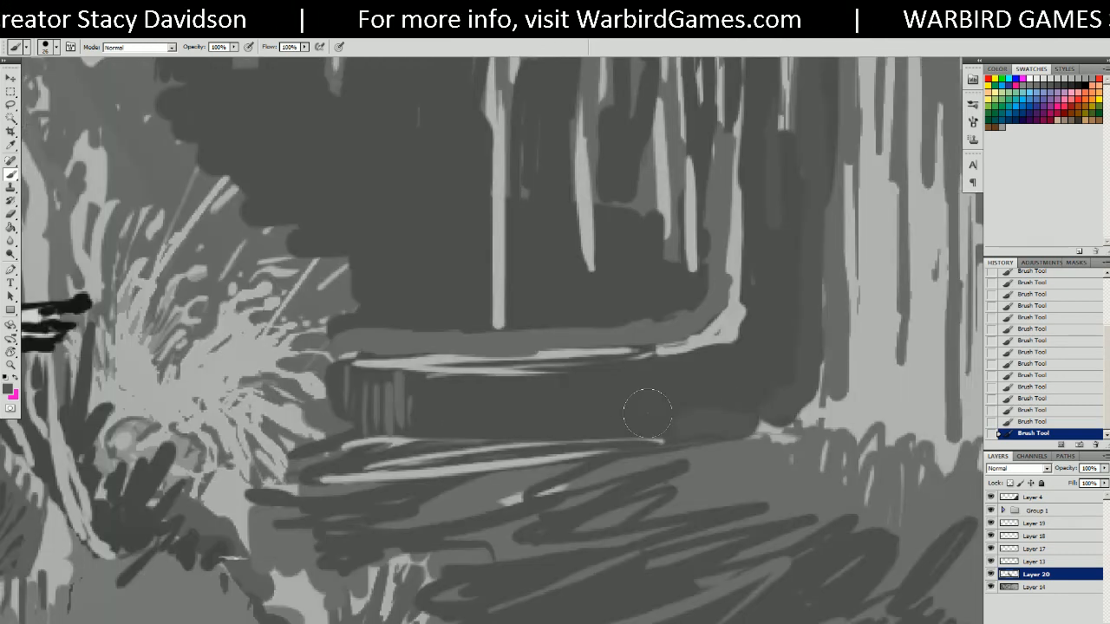
Add dark horizontal strokes along the bottom and faint lighter strokes inside the tunnel.
mouse_move(633, 400)
mouse_down()
mouse_move(485, 457)
mouse_move(386, 450)
mouse_up()
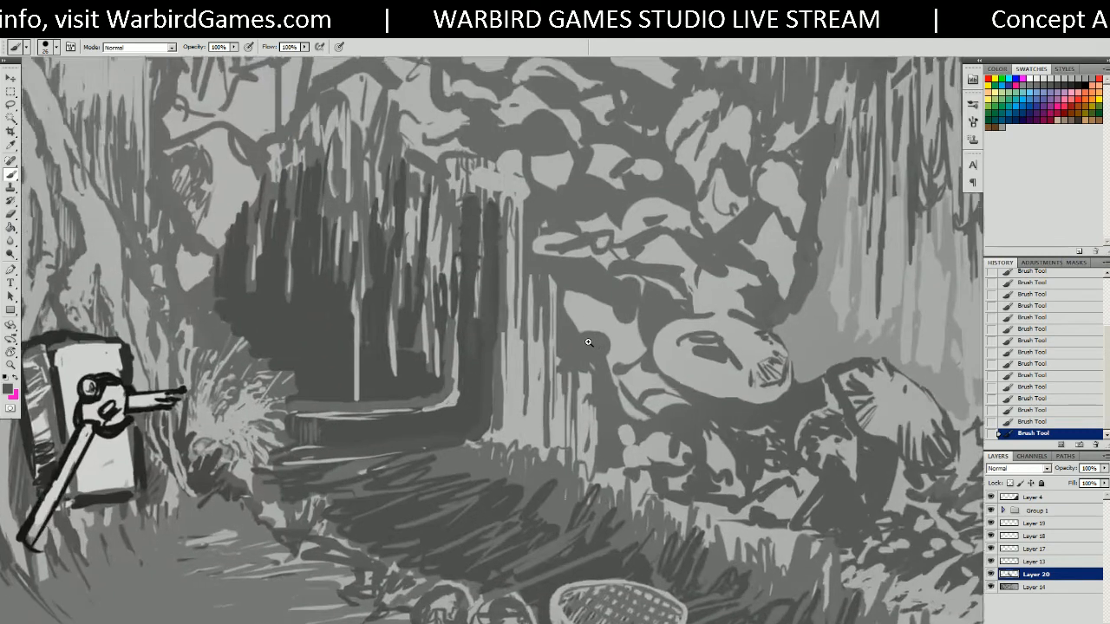
drag(459, 345, 584, 338)
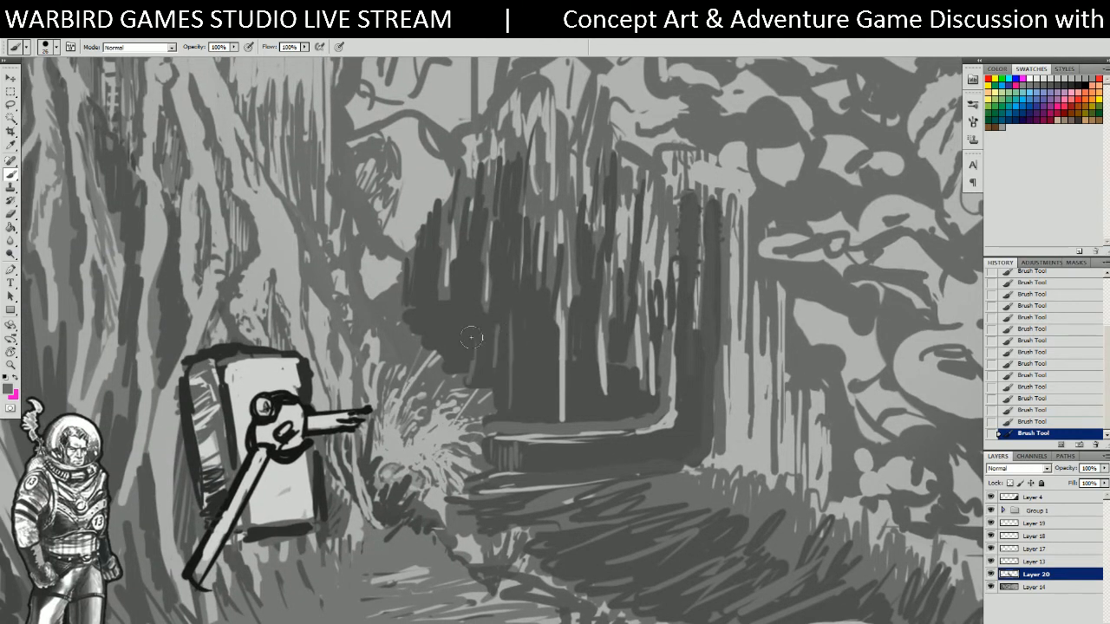
drag(473, 376, 549, 380)
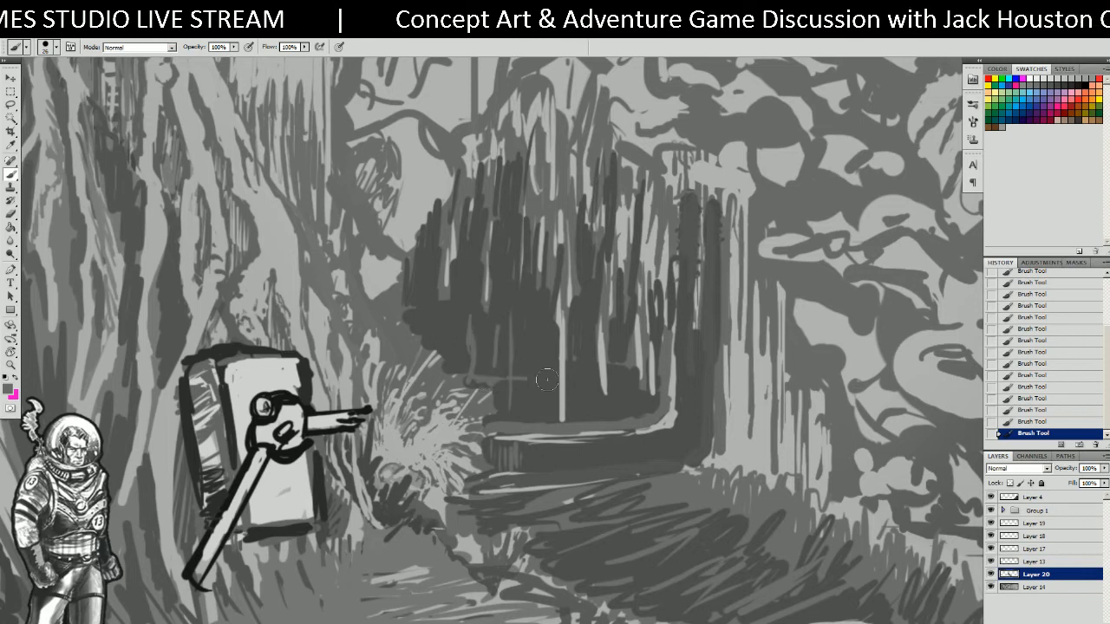
mouse_move(471, 336)
mouse_down()
mouse_move(492, 380)
mouse_move(473, 367)
mouse_move(478, 338)
mouse_move(508, 344)
mouse_move(541, 387)
mouse_move(605, 384)
mouse_up()
mouse_move(471, 310)
mouse_down()
mouse_move(468, 247)
mouse_move(490, 351)
mouse_up()
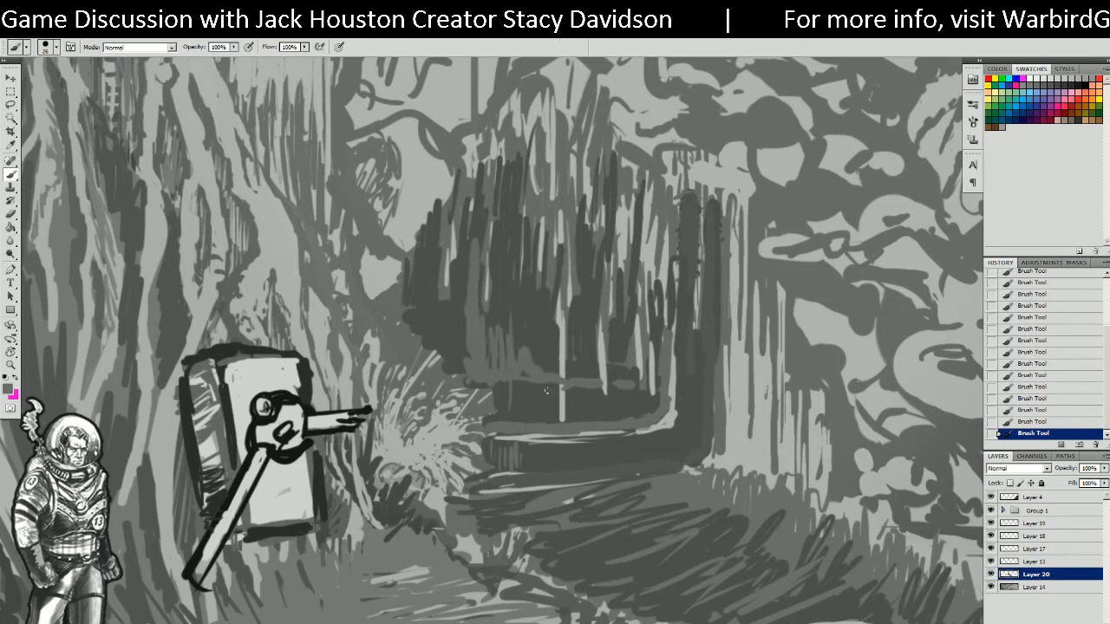
Restore the light vertical line and add mid-grey vertical strokes along the tunnel's lower edge.
alt+click(563, 364)
drag(563, 368, 562, 409)
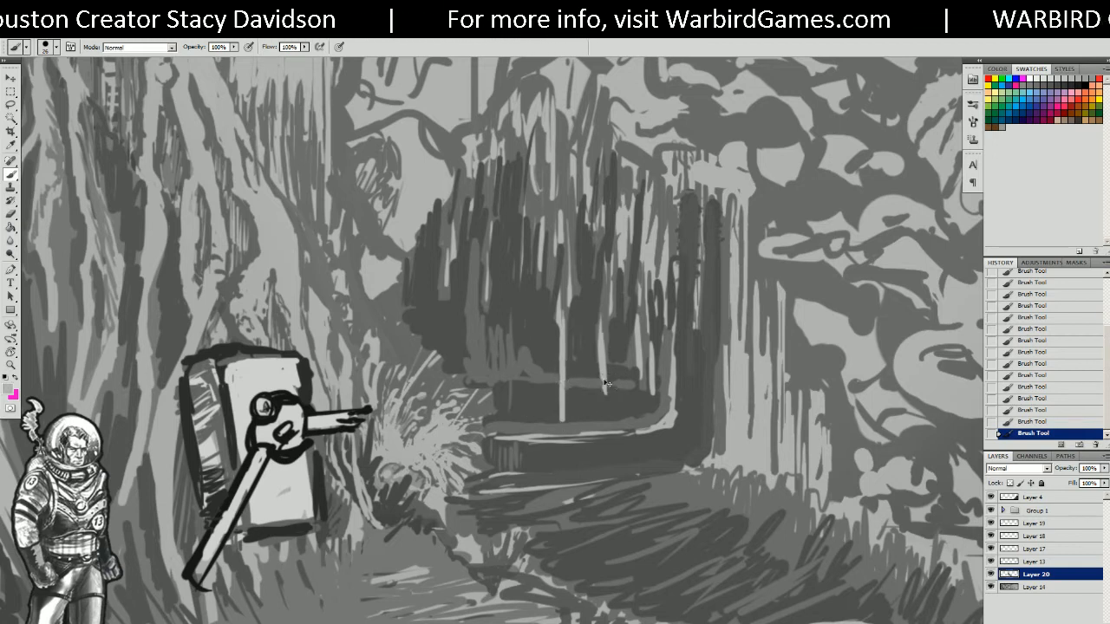
alt+click(516, 357)
mouse_move(497, 338)
mouse_down()
mouse_move(510, 299)
mouse_move(523, 303)
mouse_move(554, 372)
mouse_move(598, 373)
mouse_up()
drag(467, 334, 467, 367)
drag(465, 328, 469, 257)
alt+click(524, 404)
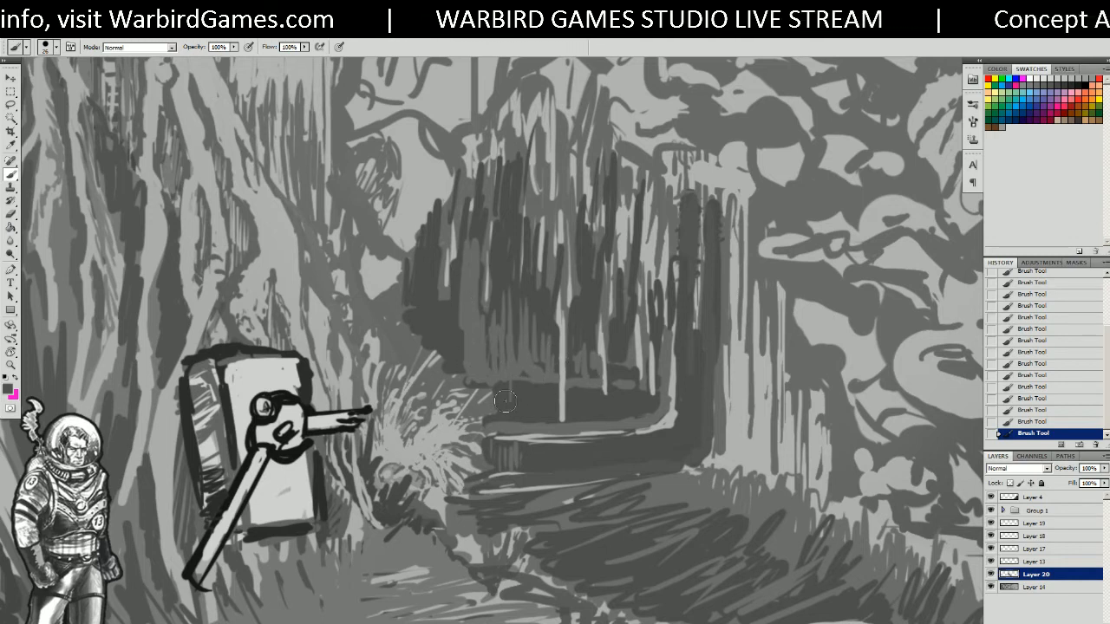
alt+scroll(679, 395, up, 3)
Tilt the view and cover the tunnel's dark edge with medium grey dabs.
key(r)
mouse_move(657, 473)
mouse_down()
mouse_move(717, 391)
mouse_move(700, 262)
mouse_up()
key(b)
alt+click(563, 420)
mouse_move(566, 422)
mouse_down()
mouse_move(551, 473)
mouse_move(566, 416)
mouse_up()
mouse_move(581, 376)
mouse_down()
mouse_move(601, 331)
mouse_move(593, 310)
mouse_move(591, 331)
mouse_up()
alt+click(595, 362)
Widen the tunnel's light edge in medium grey and extend the dark tunnel area down-left.
alt+click(596, 317)
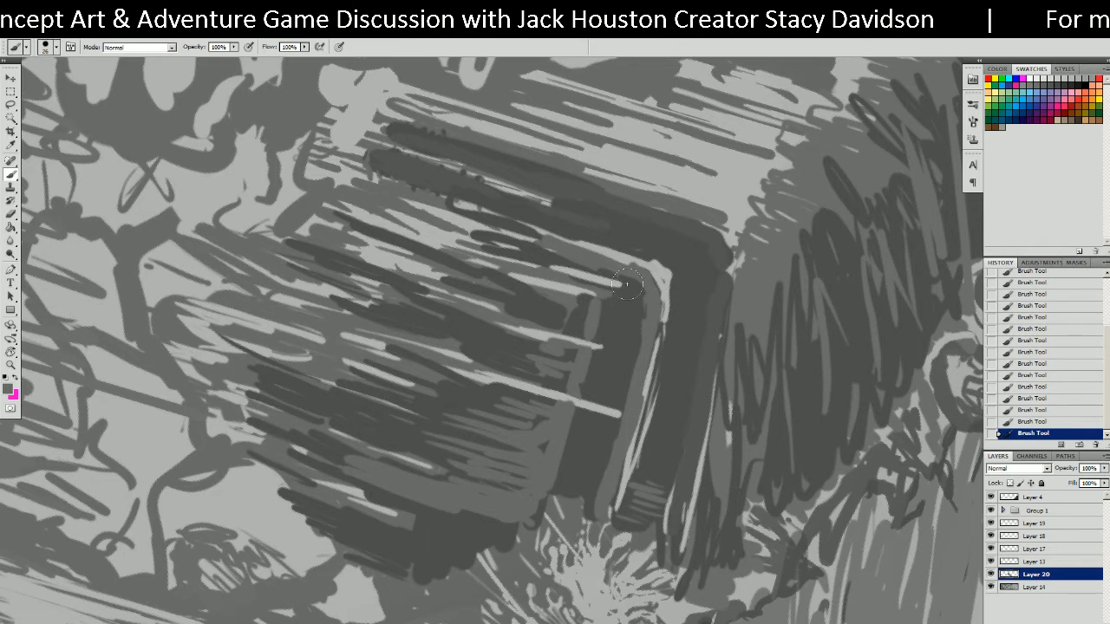
alt+click(564, 476)
mouse_move(553, 490)
mouse_down()
mouse_move(508, 551)
mouse_move(463, 523)
mouse_move(463, 557)
mouse_move(433, 590)
mouse_move(407, 579)
mouse_move(482, 546)
mouse_move(501, 382)
mouse_up()
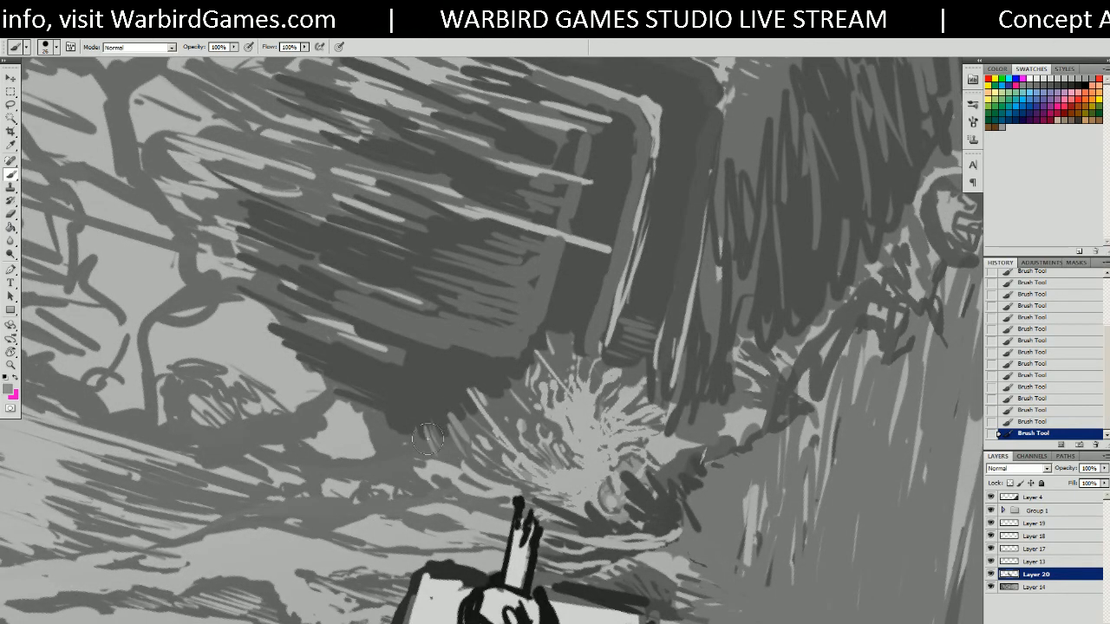
Add light grey strokes beside the grass splash and near the ground, covering some with dark grey.
drag(504, 392, 520, 405)
drag(518, 367, 524, 395)
drag(415, 419, 421, 463)
alt+click(423, 409)
mouse_move(415, 419)
mouse_down()
mouse_move(425, 459)
mouse_move(415, 459)
mouse_up()
alt+click(429, 463)
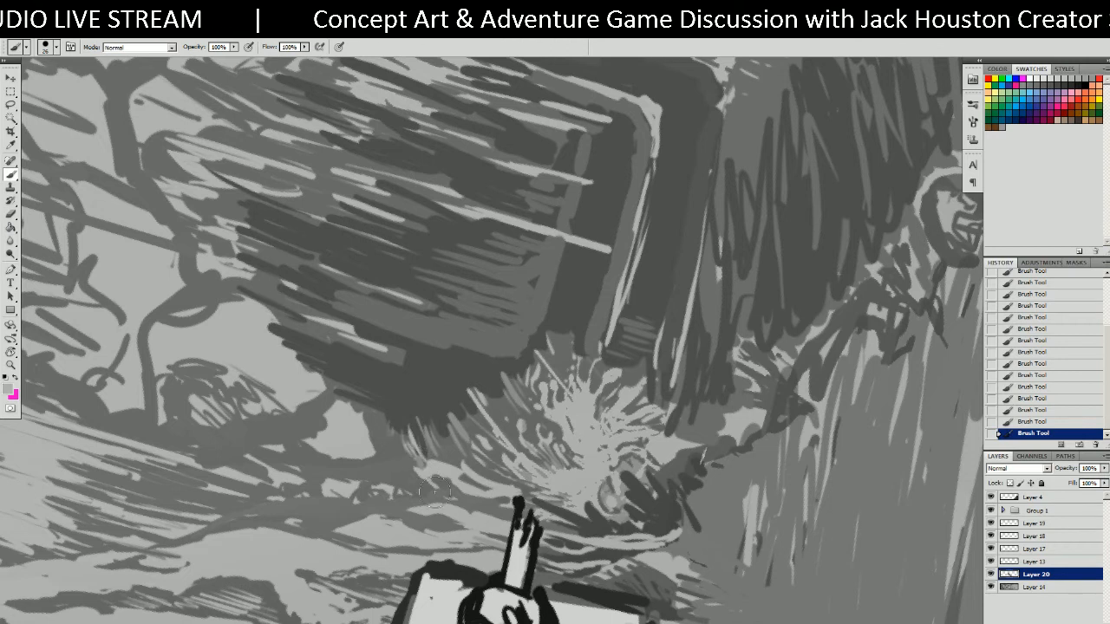
Zoom out and rotate the canvas view back to level.
key(ctrl+minus)
key(ctrl+minus)
key(ctrl+minus)
key(r)
drag(561, 467, 472, 376)
drag(695, 361, 452, 383)
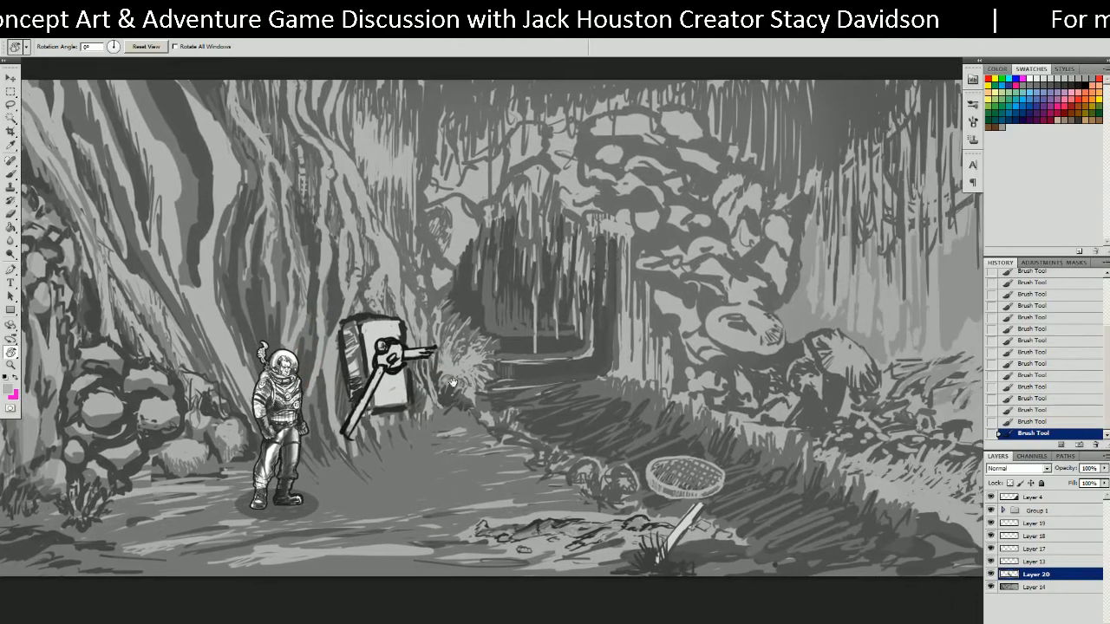
drag(653, 336, 612, 326)
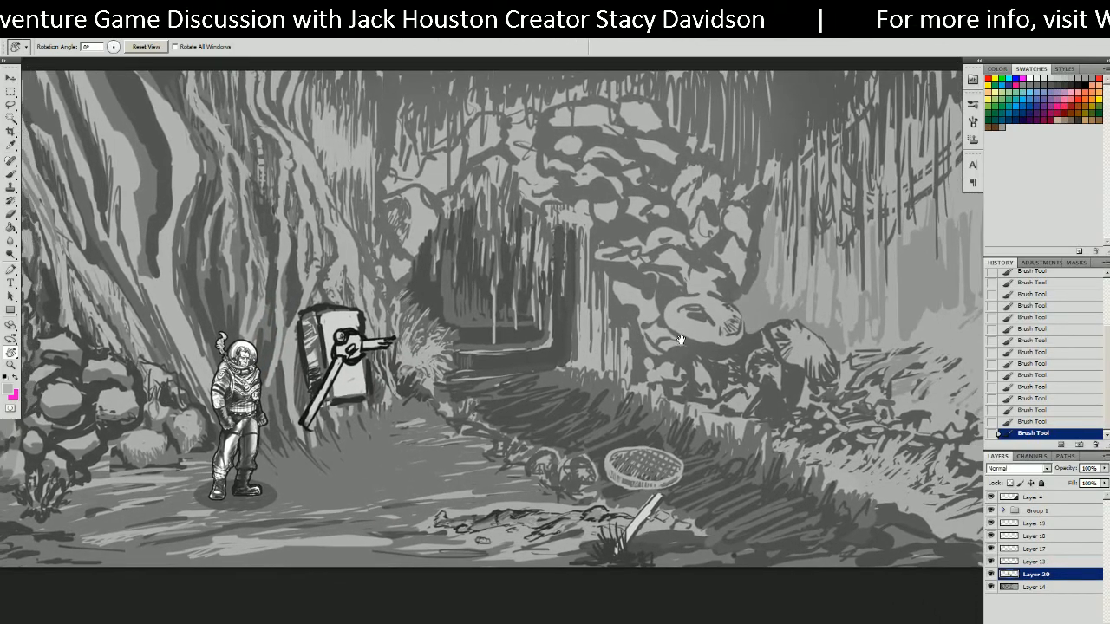
alt+scroll(686, 341, down, 5)
mouse_move(717, 317)
mouse_down()
mouse_move(662, 342)
mouse_move(703, 325)
mouse_up()
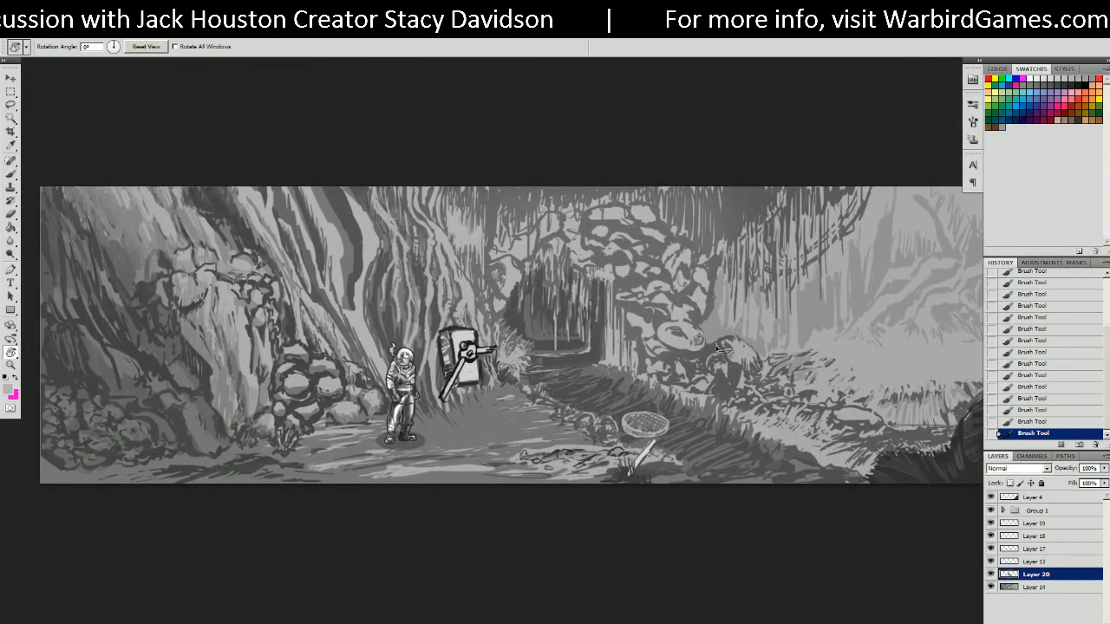
click(991, 575)
click(991, 575)
click(991, 575)
click(991, 574)
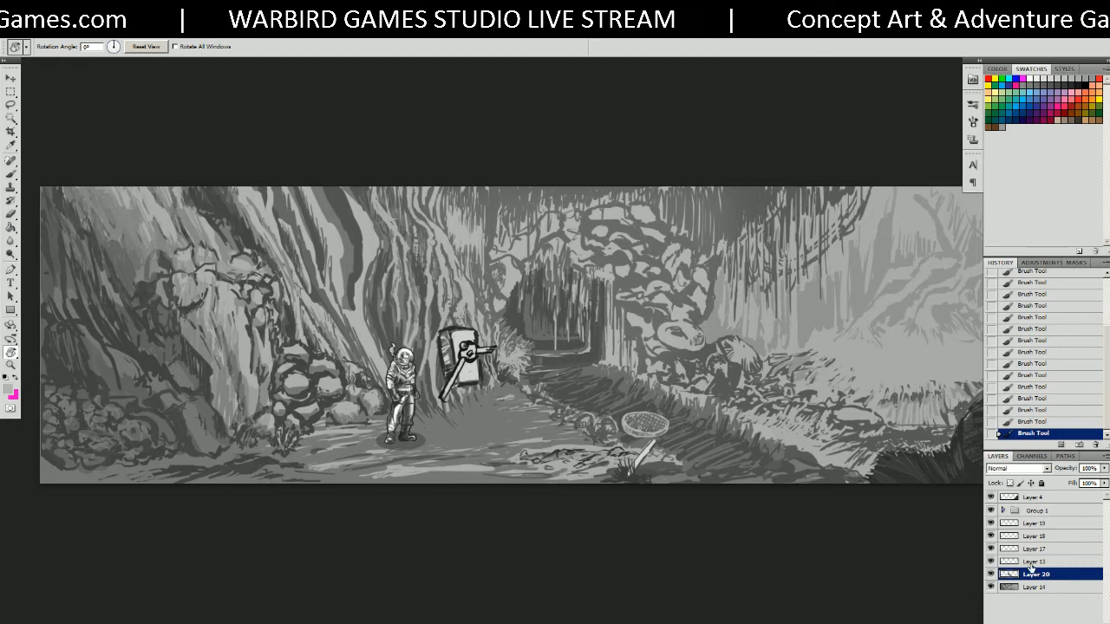
Apply a Levels adjustment with the midtone input slider at 0.71 to darken the tunnel shading.
key(ctrl+l)
mouse_move(822, 247)
mouse_down()
mouse_move(911, 251)
mouse_move(839, 253)
mouse_up()
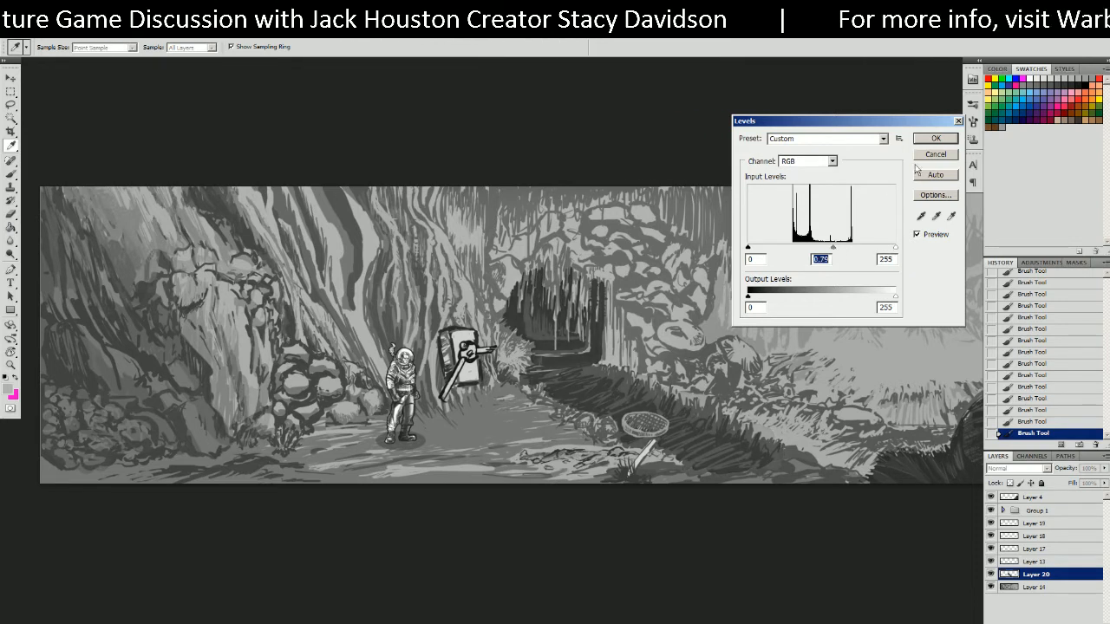
click(935, 139)
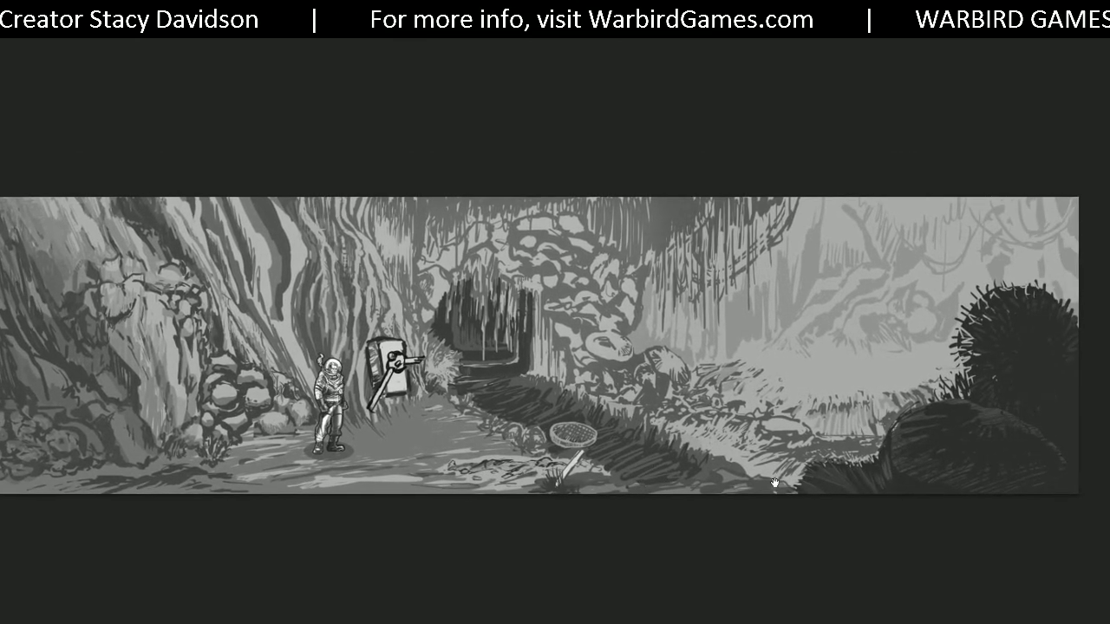
mouse_move(775, 483)
mouse_down()
mouse_move(720, 487)
mouse_move(791, 483)
mouse_up()
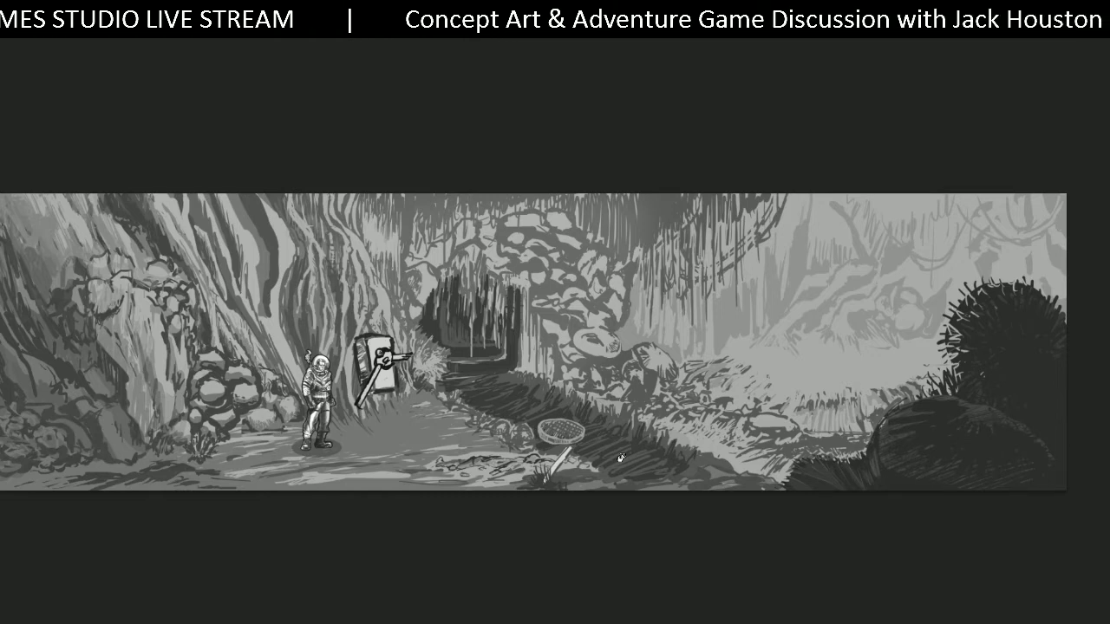
drag(129, 403, 226, 383)
drag(484, 493, 376, 500)
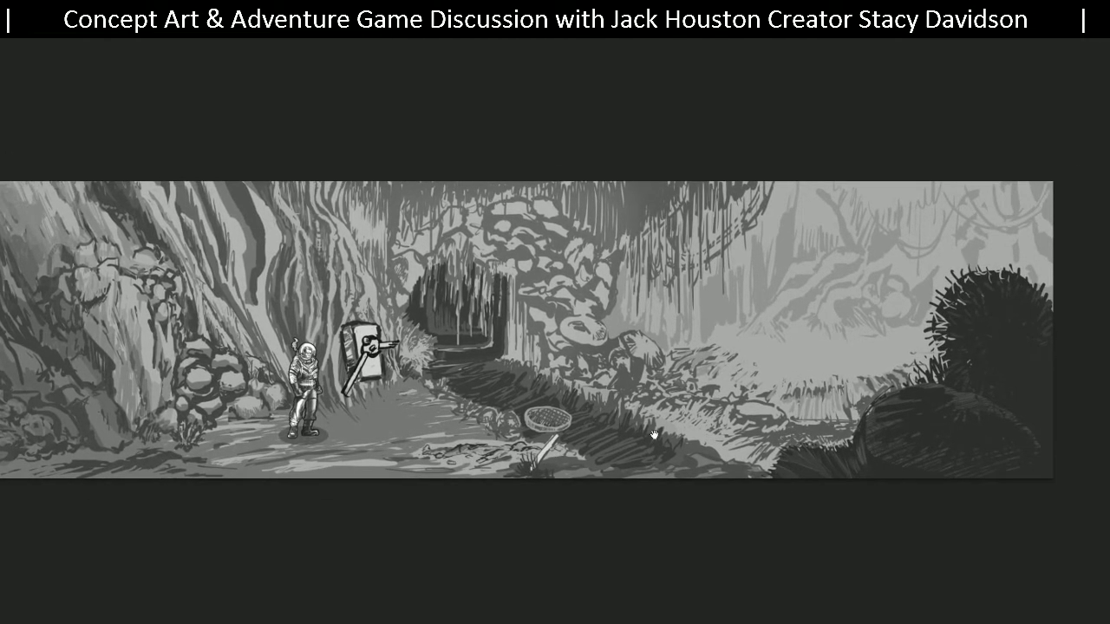
drag(647, 431, 585, 423)
drag(408, 371, 529, 366)
scroll(529, 366, down, 2)
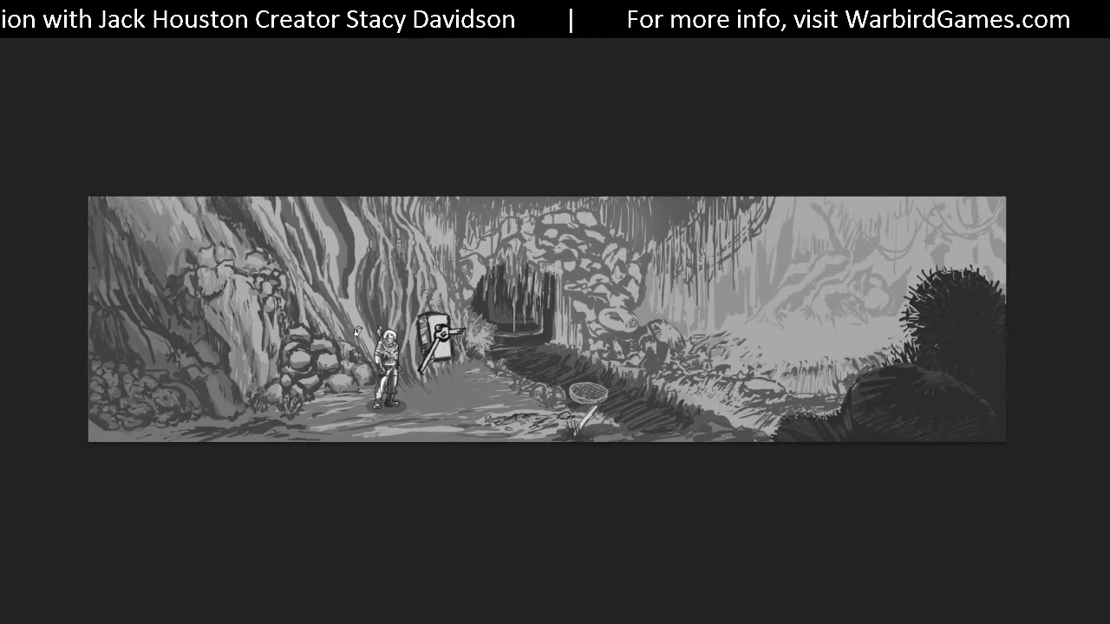
scroll(323, 348, up, 1)
scroll(323, 348, up, 4)
drag(147, 251, 293, 282)
drag(622, 461, 326, 451)
drag(745, 448, 414, 473)
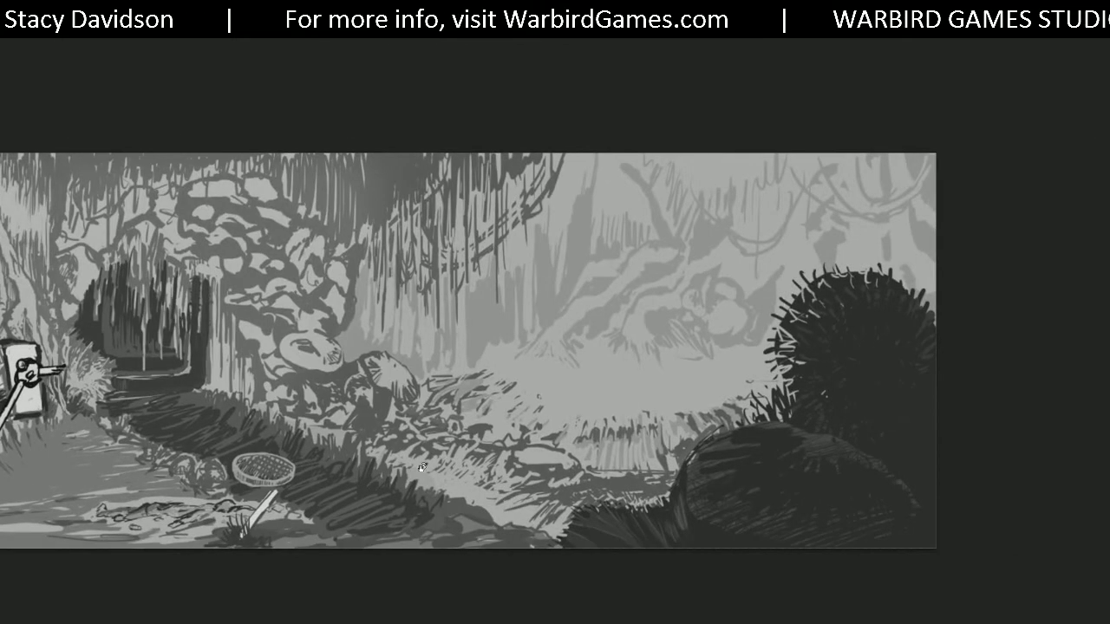
drag(276, 472, 739, 448)
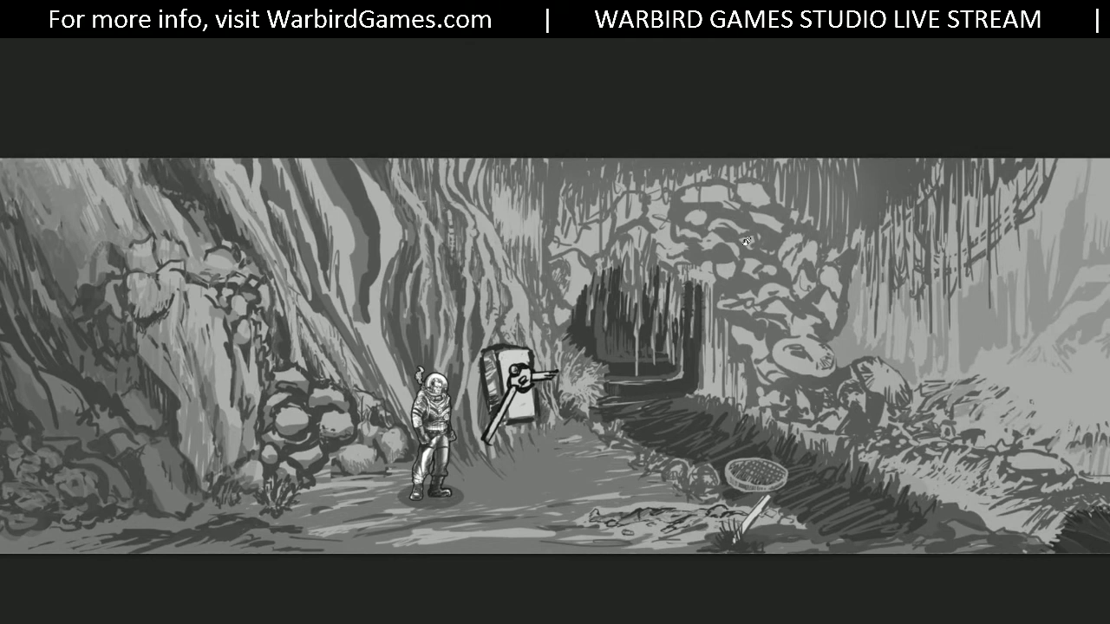
drag(746, 241, 555, 205)
Restore the panels, toggle Layer 20's shading off and on, and pan across the panorama to compare.
key(Tab)
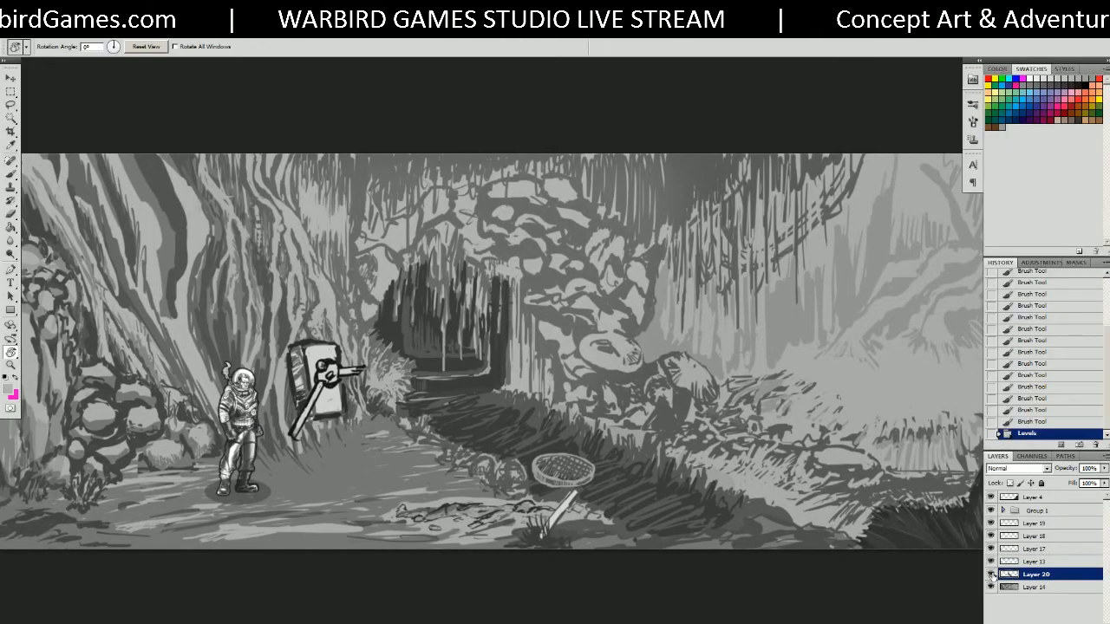
click(990, 575)
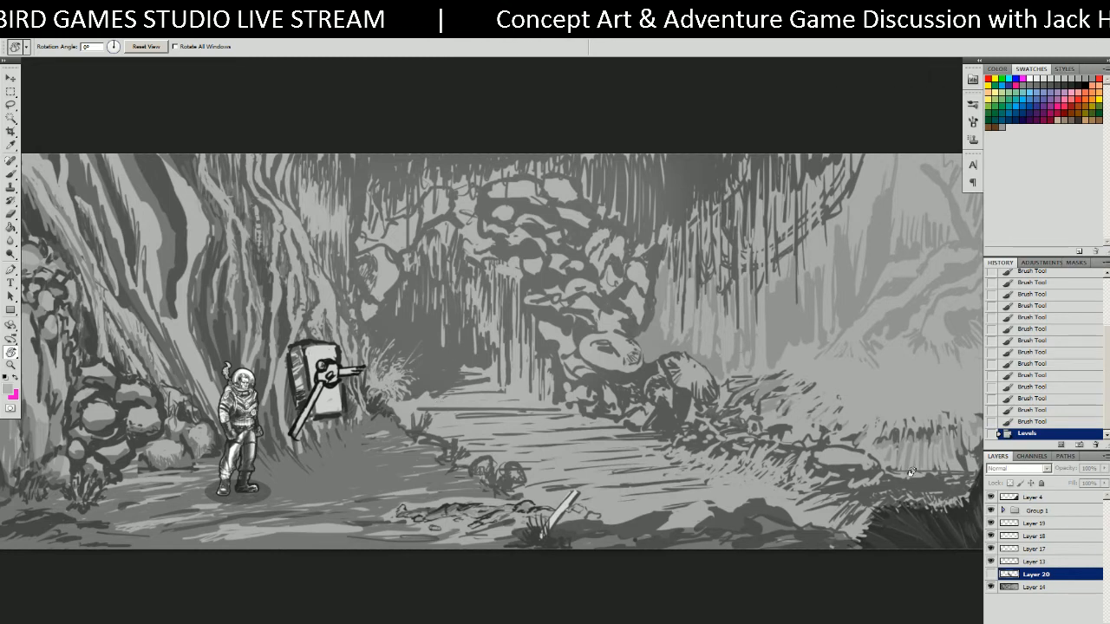
click(990, 575)
drag(761, 460, 433, 445)
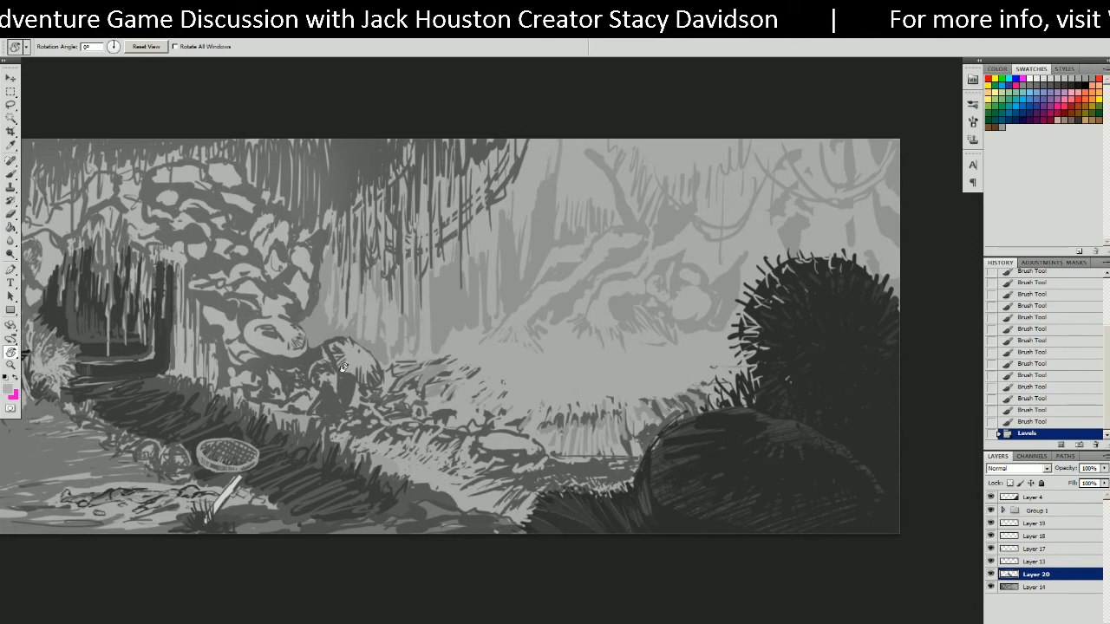
drag(407, 412, 726, 397)
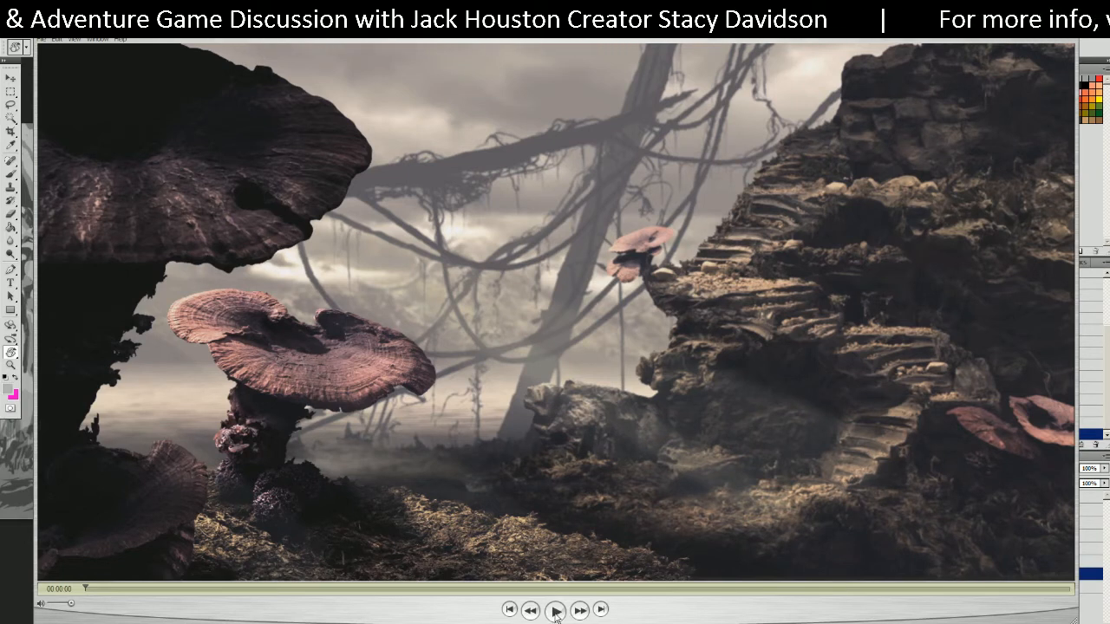
Play the ROOM4_Test clip full screen, pause it, exit full screen and resume playback.
key(ctrl+f)
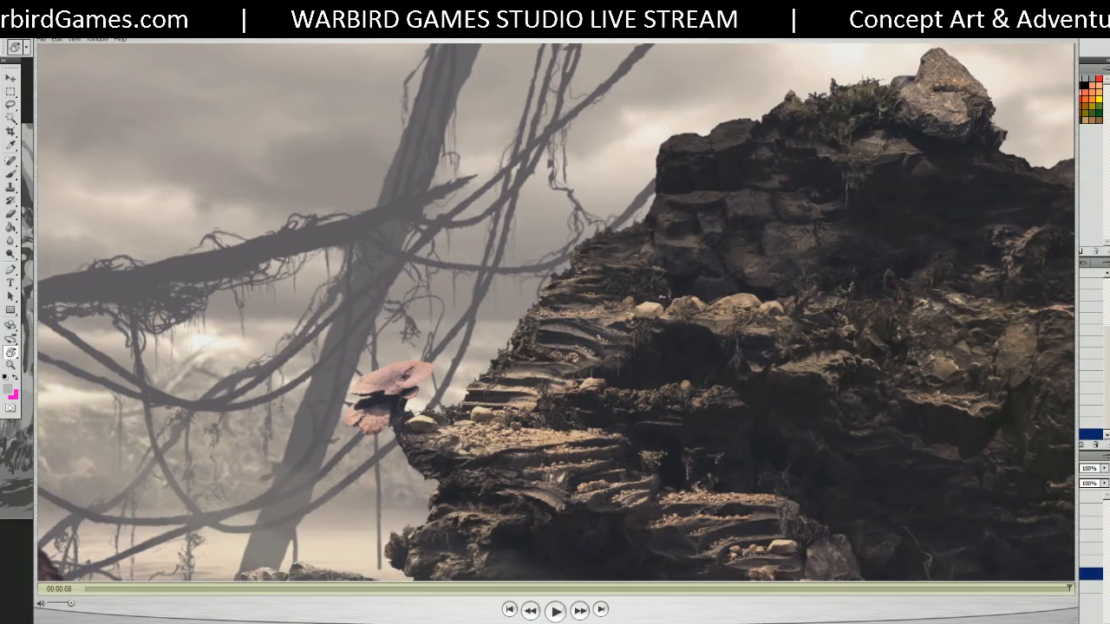
key(ctrl+f)
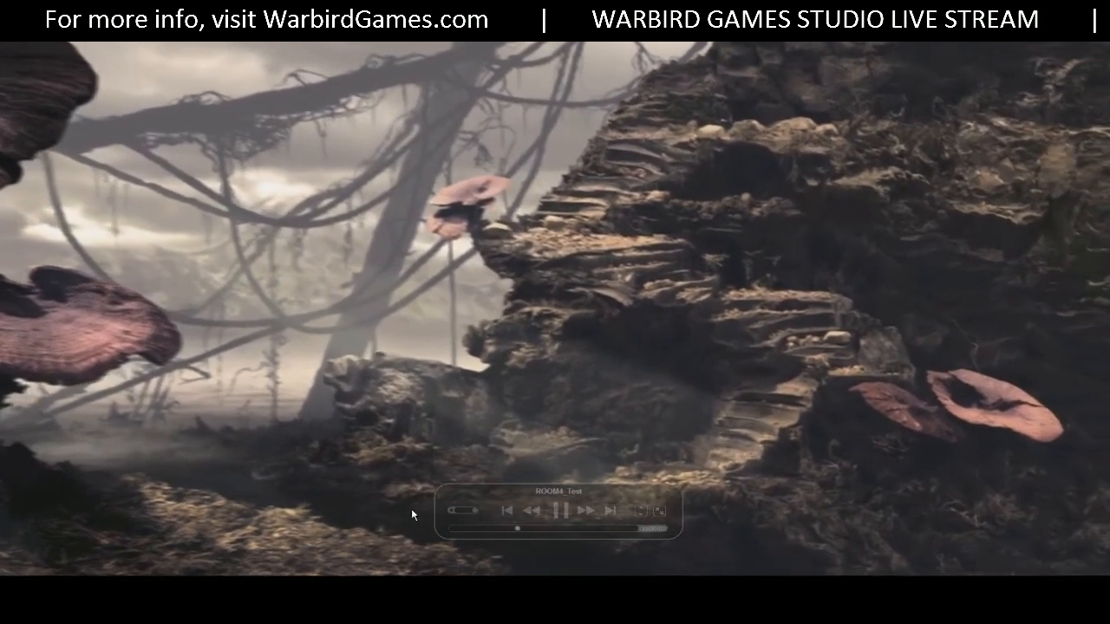
key(space)
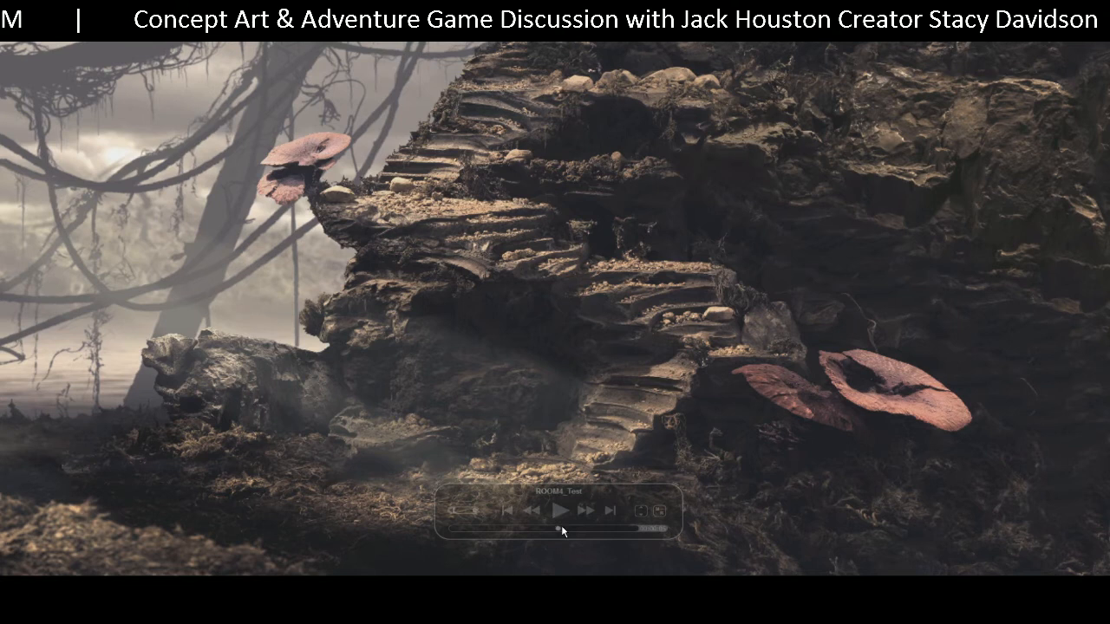
key(Escape)
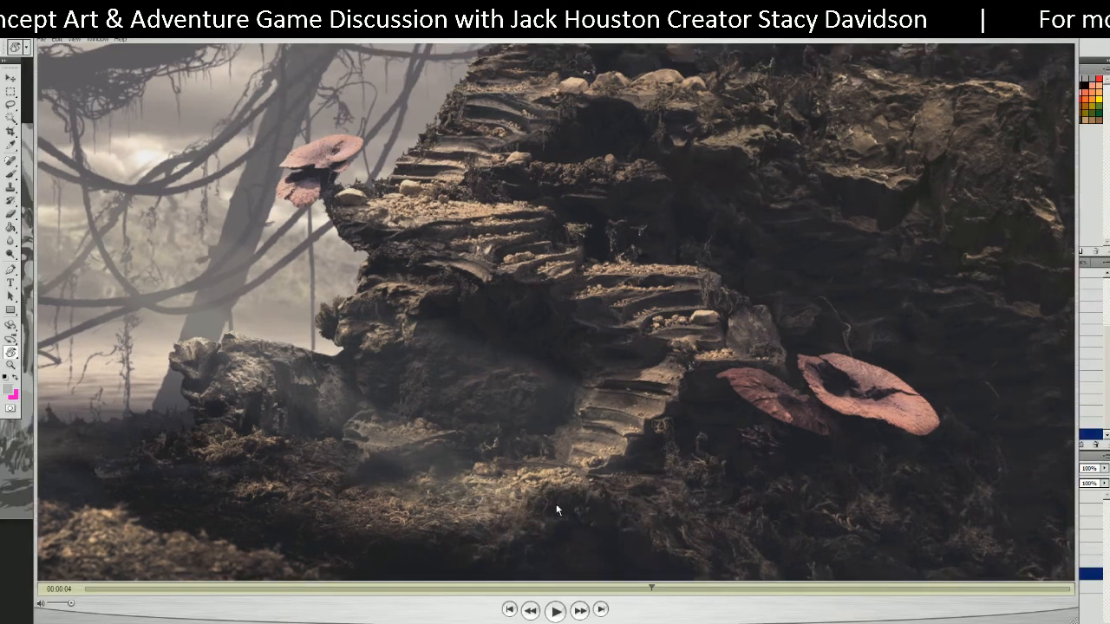
click(559, 610)
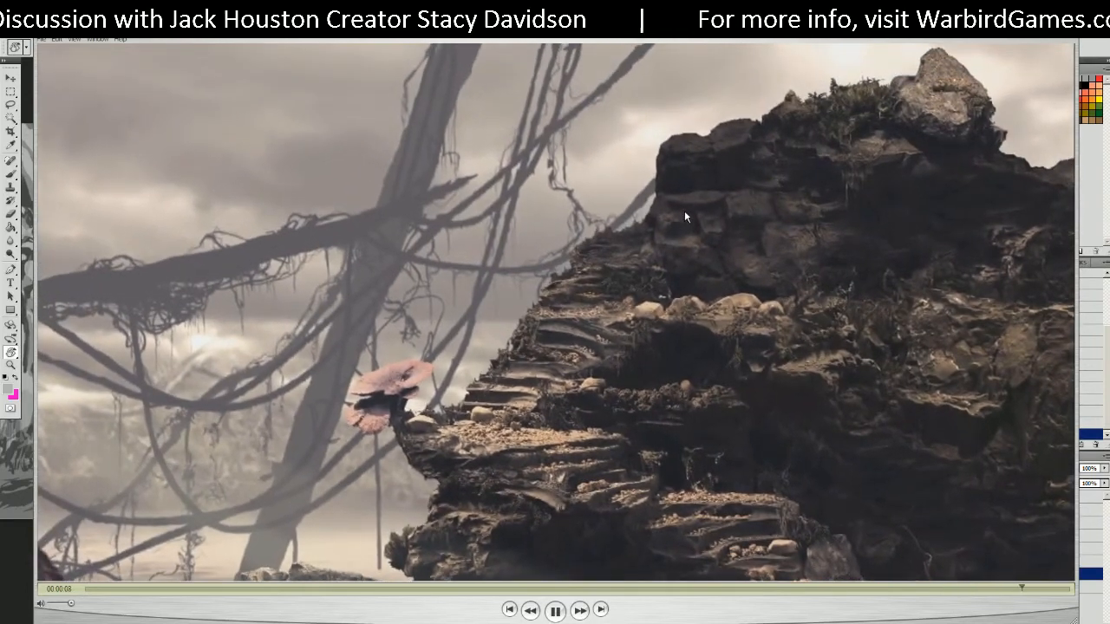
Watch the clip full screen again with the controls moved aside, then exit and pause it.
key(ctrl+f)
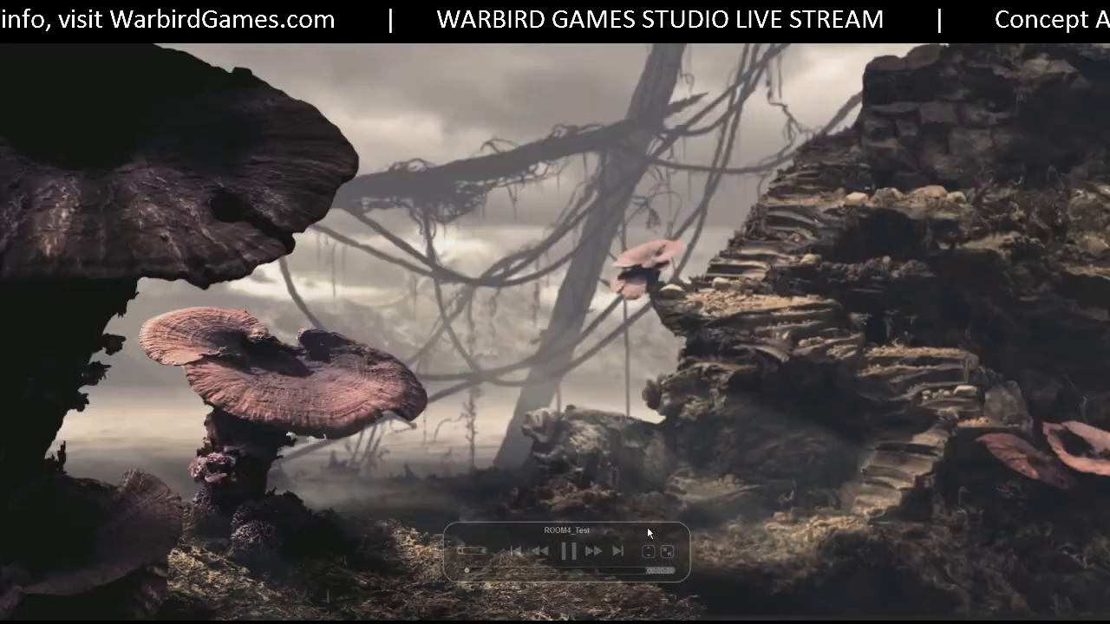
drag(647, 527, 1073, 622)
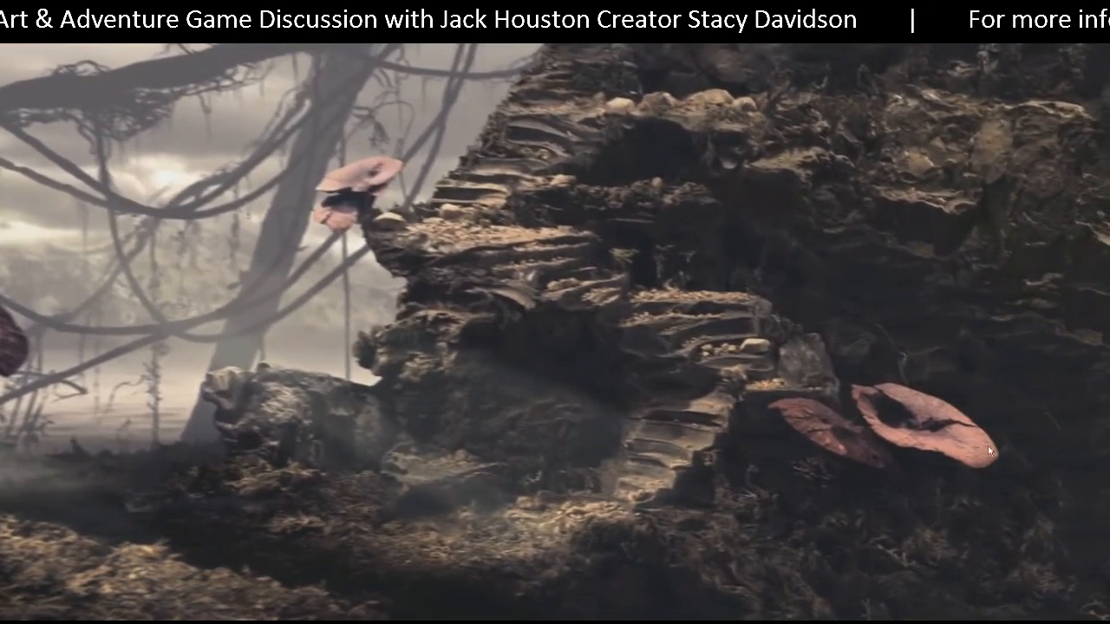
key(Escape)
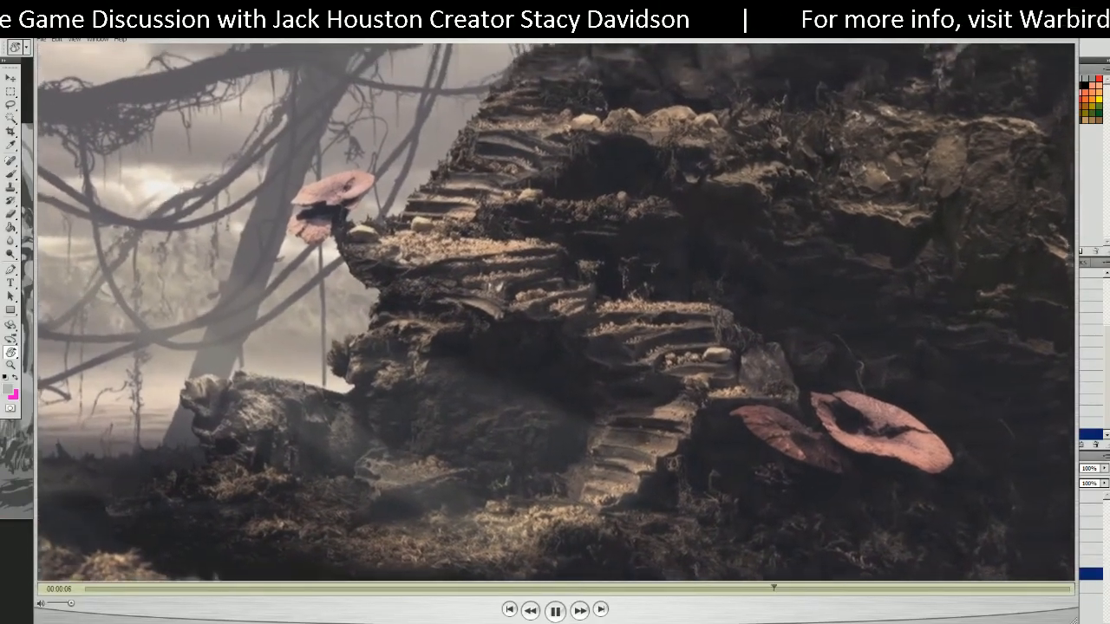
key(space)
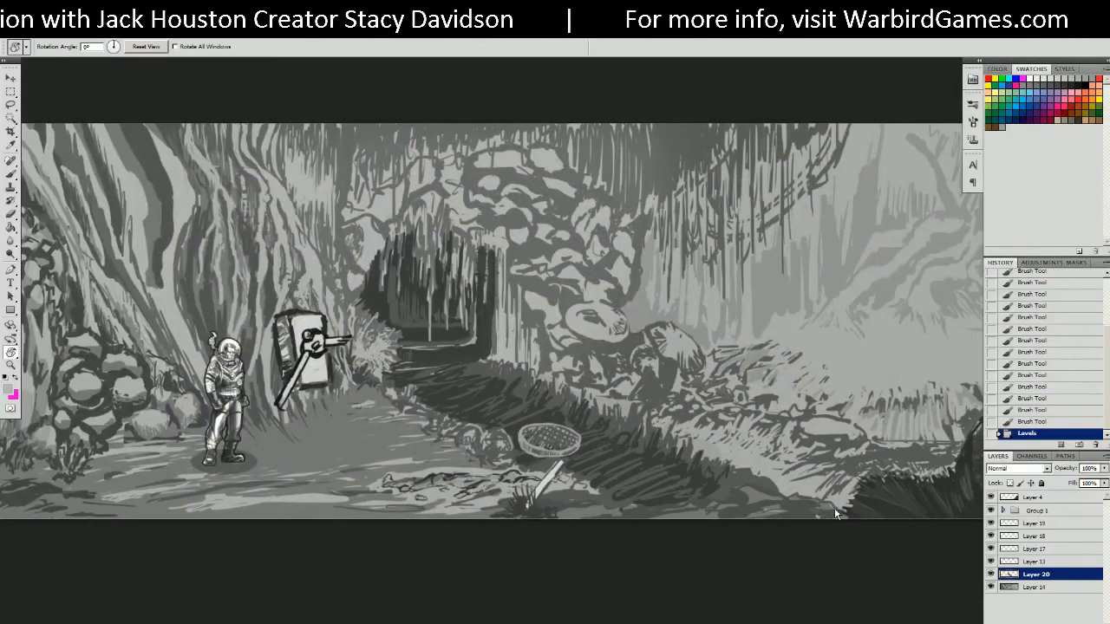
Hide the panels and zoom in on the astronaut beside the lever contraption.
key(Tab)
mouse_move(489, 451)
mouse_down()
mouse_move(671, 426)
mouse_move(752, 438)
mouse_move(451, 459)
mouse_move(664, 479)
mouse_up()
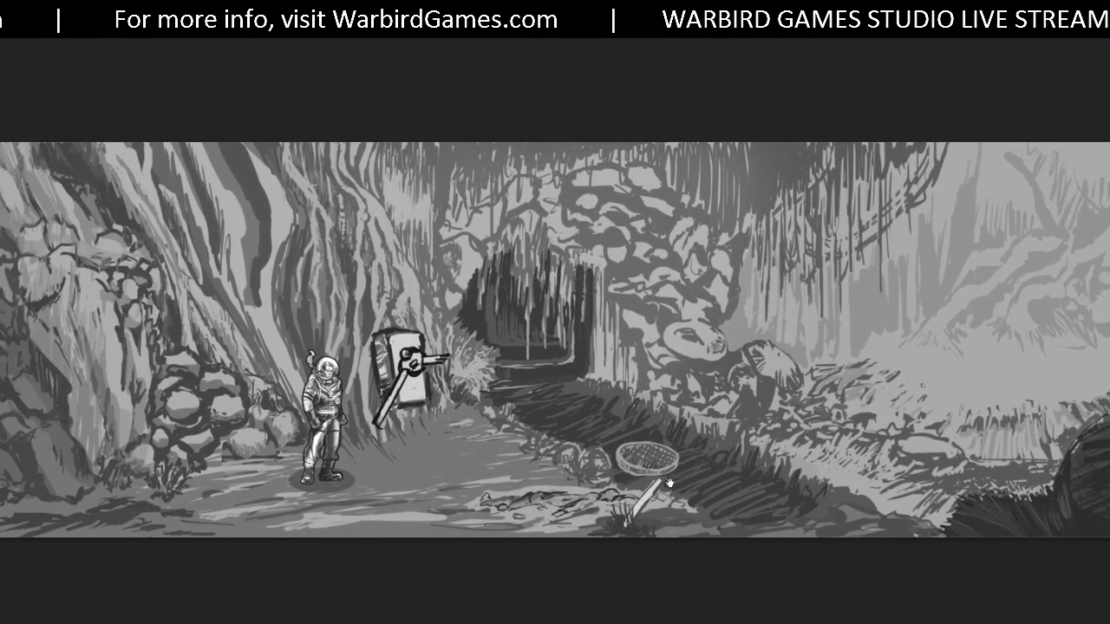
mouse_move(530, 504)
mouse_down()
mouse_move(680, 501)
mouse_move(453, 495)
mouse_up()
scroll(335, 492, up, 1)
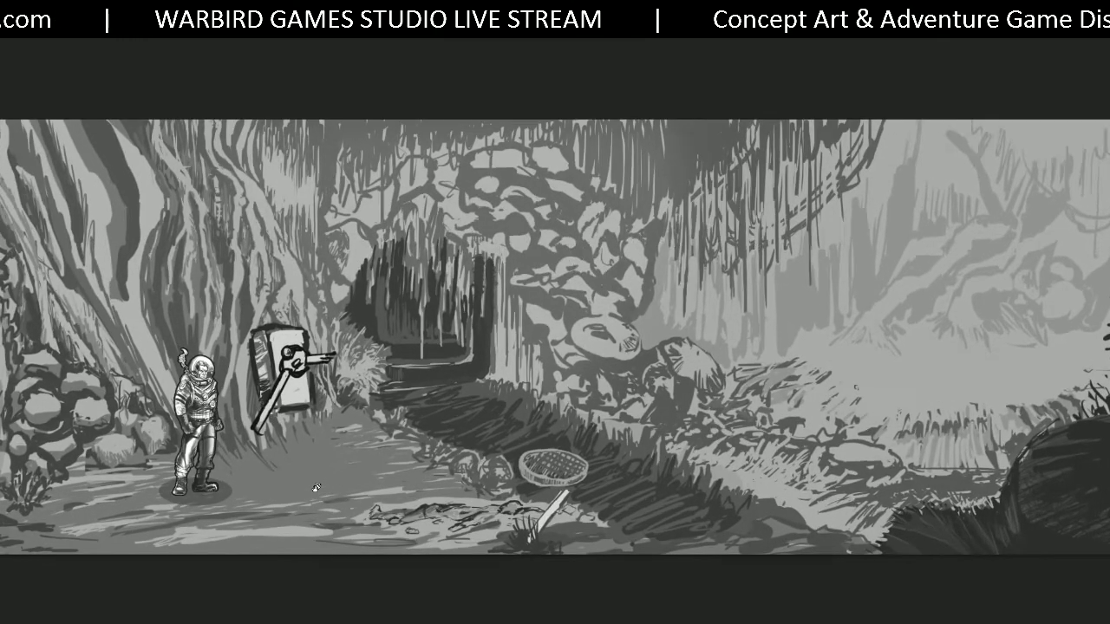
scroll(316, 488, up, 3)
mouse_move(317, 487)
mouse_down()
mouse_move(513, 534)
mouse_move(633, 543)
mouse_move(640, 563)
mouse_move(641, 547)
mouse_up()
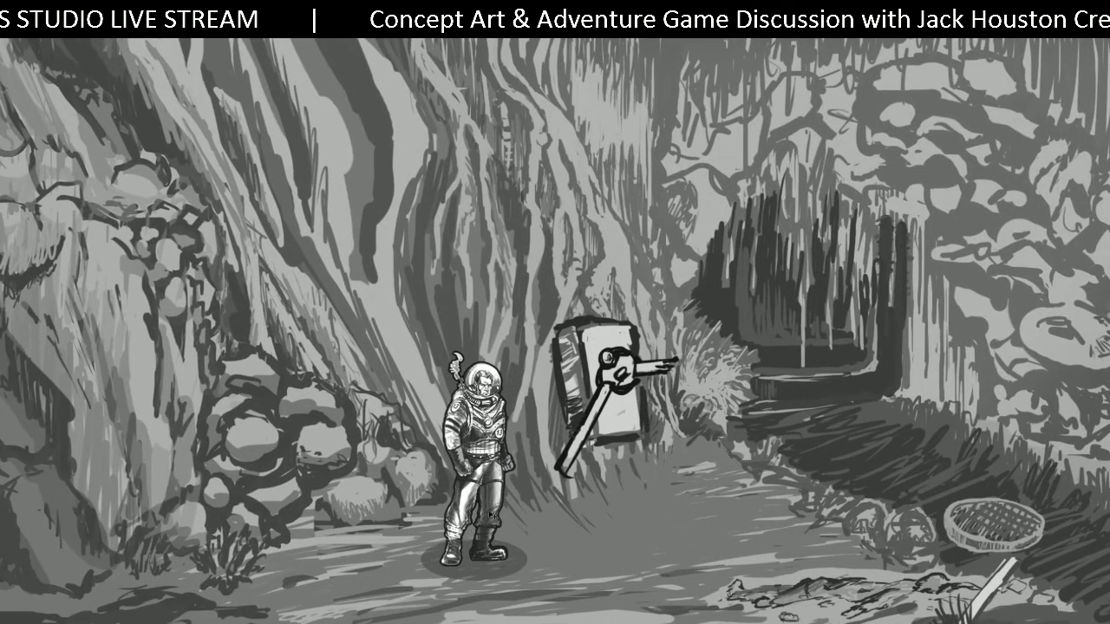
Drag the astronaut along the path into the open clearing on the right.
drag(491, 514, 360, 475)
drag(298, 459, 518, 430)
drag(518, 470, 745, 479)
drag(743, 479, 380, 532)
drag(306, 524, 676, 420)
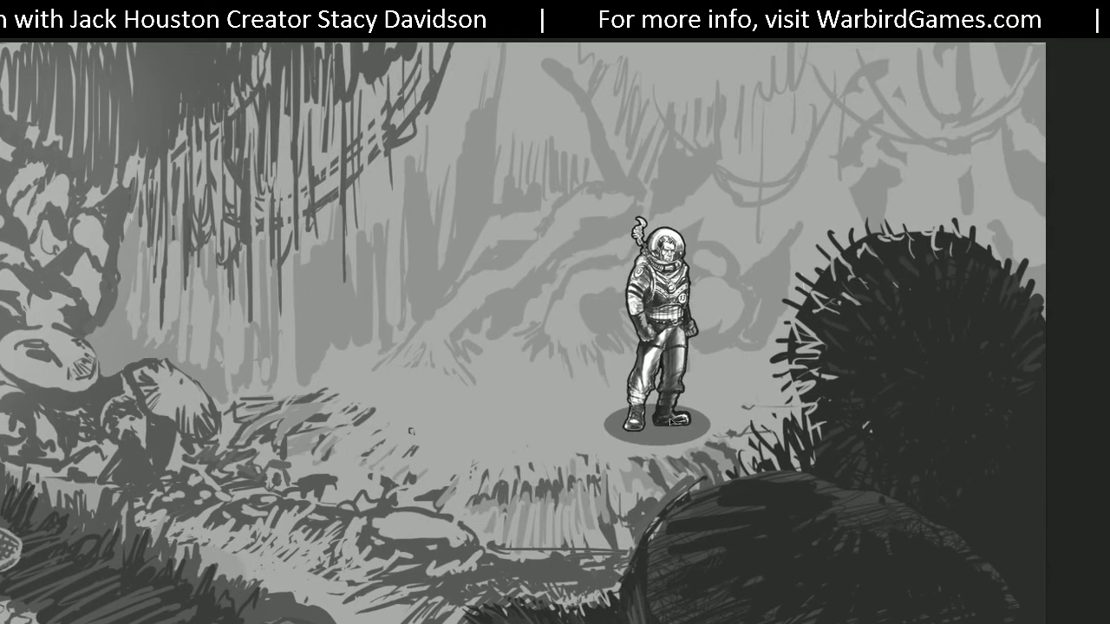
Zoom and pan to centre the view on the astronaut in the right clearing.
alt+scroll(553, 442, down, 1)
alt+scroll(552, 442, down, 7)
alt+scroll(412, 435, up, 1)
drag(362, 427, 617, 421)
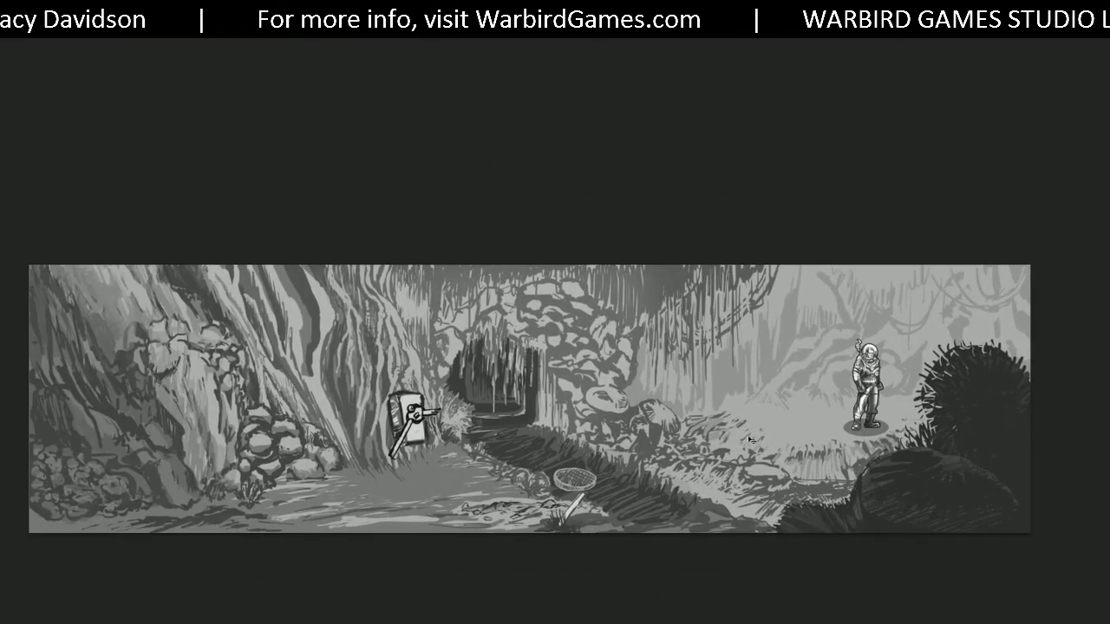
alt+scroll(750, 440, up, 5)
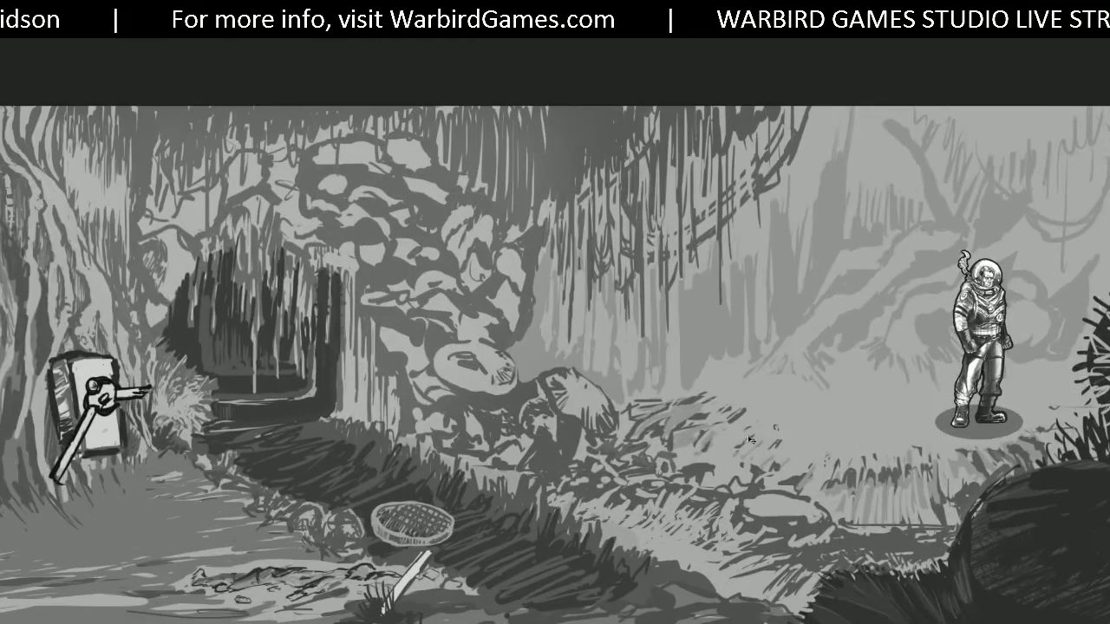
alt+scroll(750, 440, up, 3)
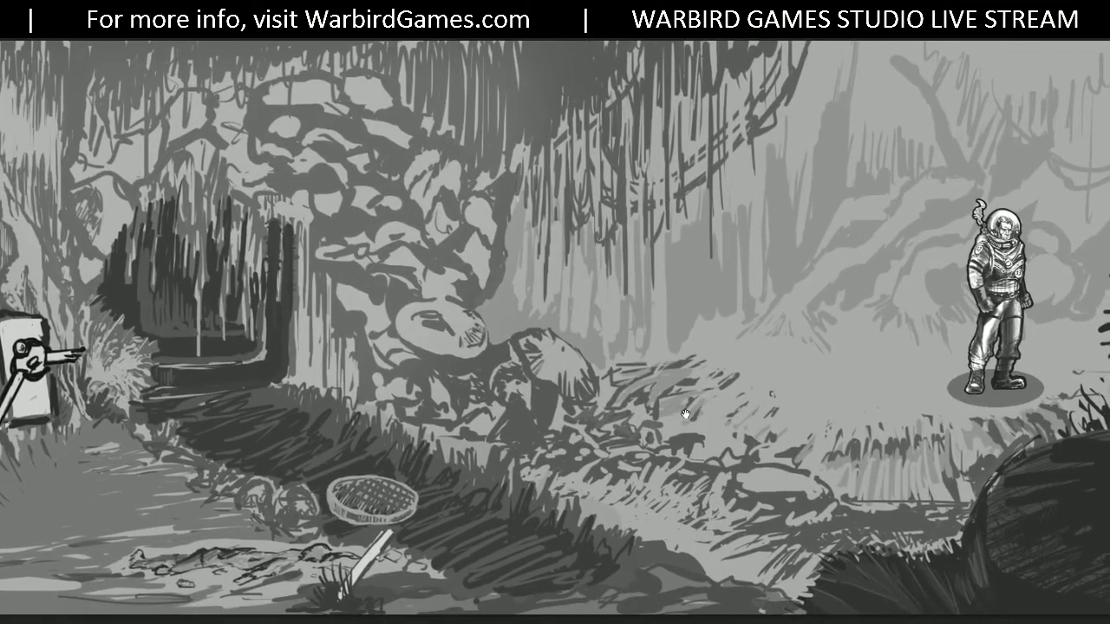
drag(667, 415, 684, 432)
drag(854, 374, 520, 395)
Nudge the astronaut in small moves until it sits on the path just left of the dark bush.
drag(693, 396, 665, 389)
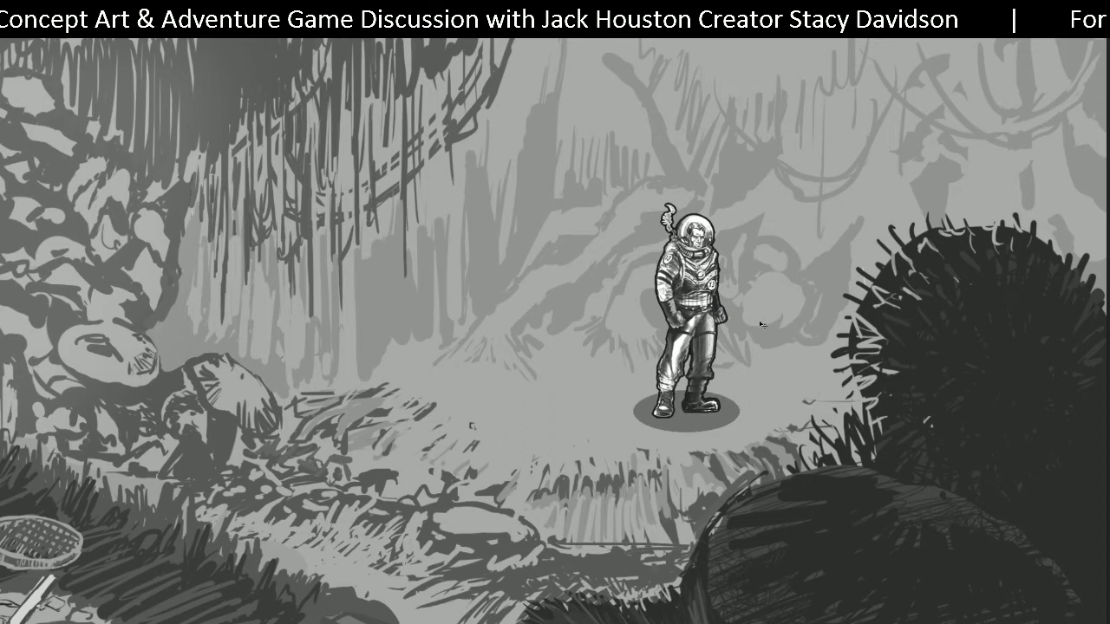
click(504, 398)
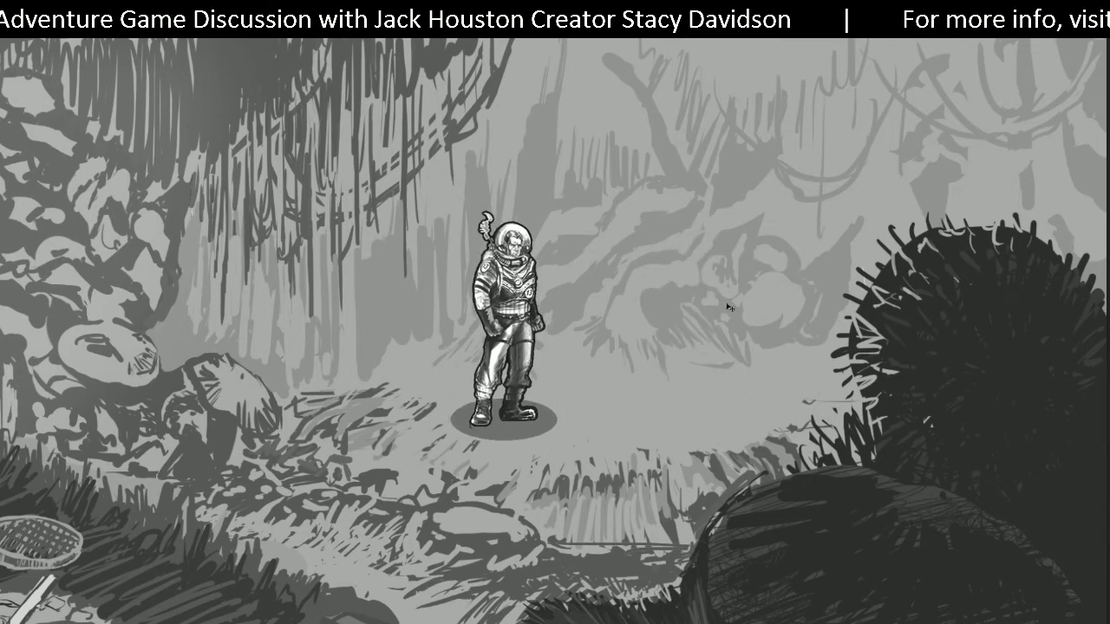
drag(557, 403, 547, 443)
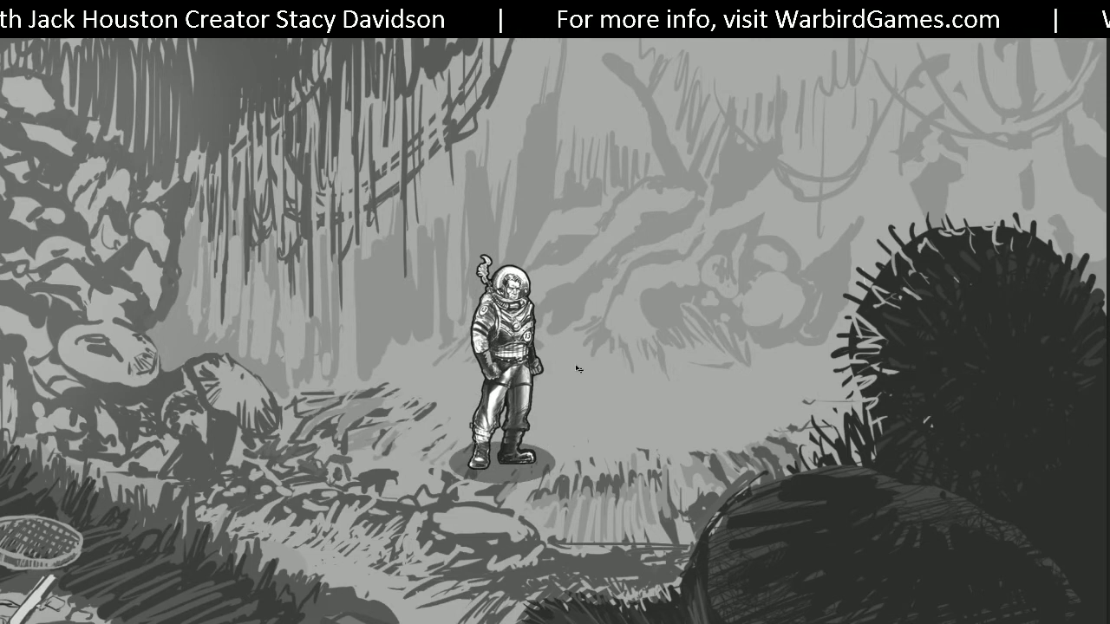
drag(481, 441, 539, 427)
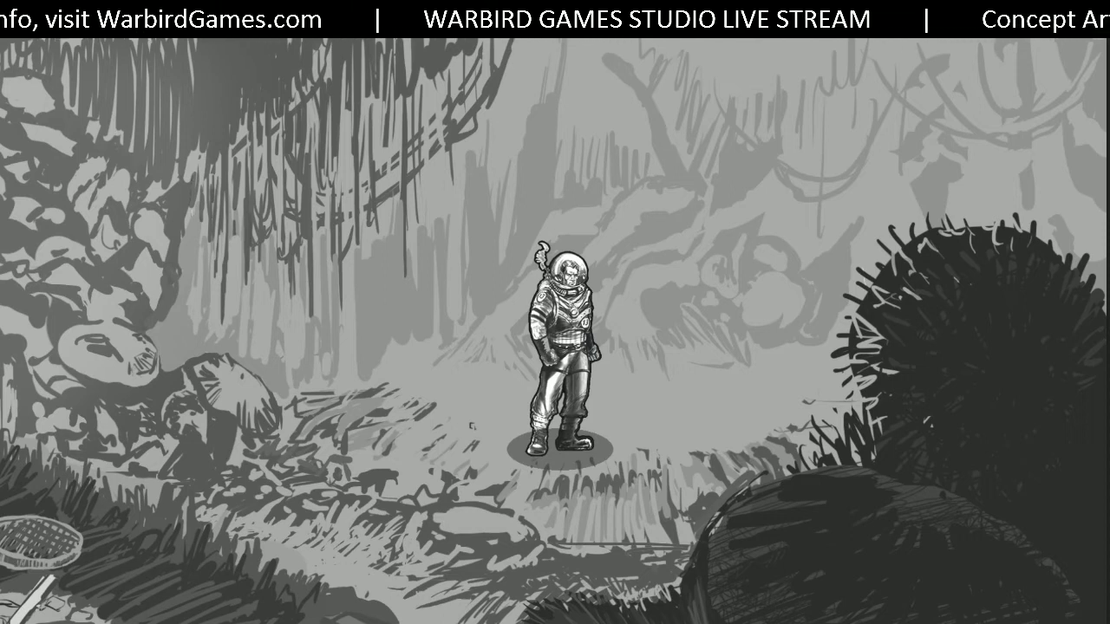
drag(572, 392, 648, 371)
scroll(649, 371, down, 6)
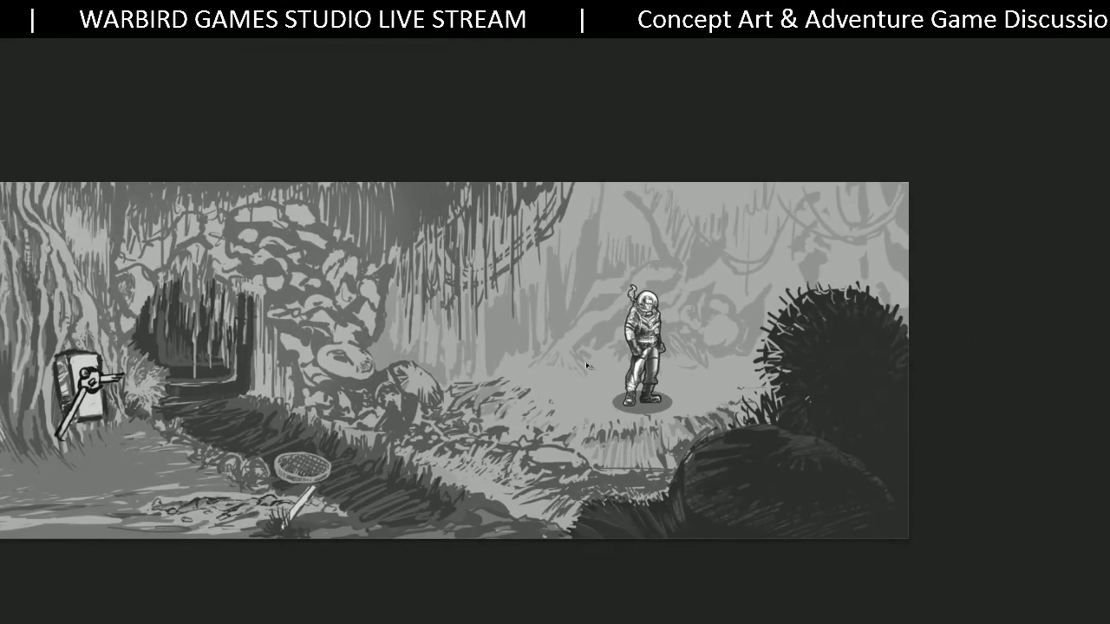
Zoom out to the whole panorama and drag the astronaut back to the left path by the lever.
drag(430, 303, 701, 286)
scroll(700, 286, down, 1)
mouse_move(631, 293)
mouse_down()
mouse_move(665, 284)
mouse_move(635, 294)
mouse_move(644, 290)
mouse_up()
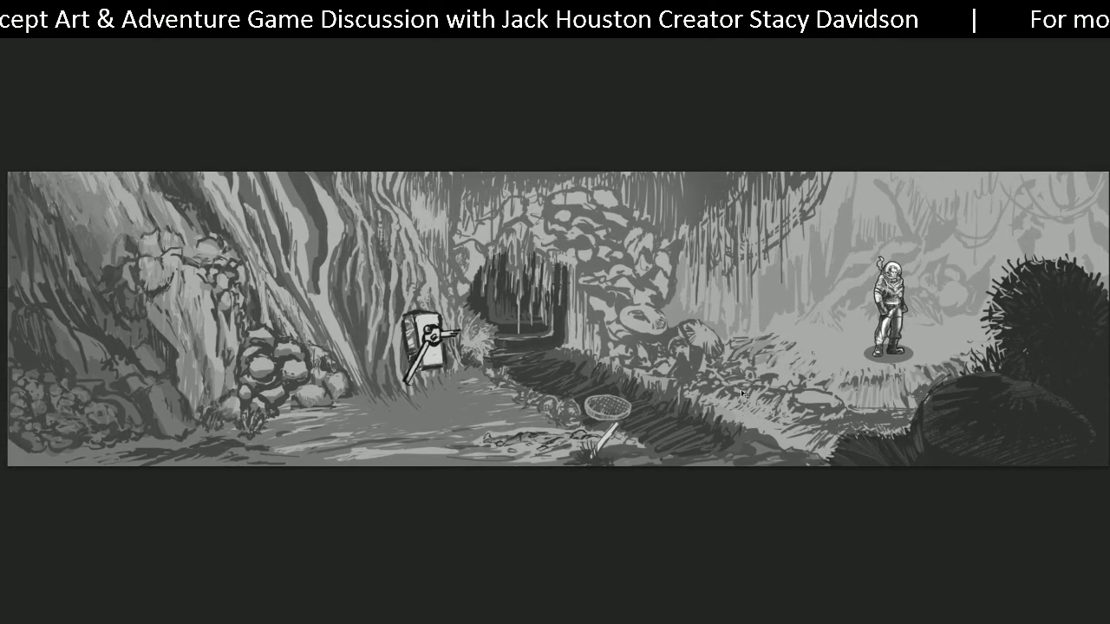
drag(889, 352, 306, 442)
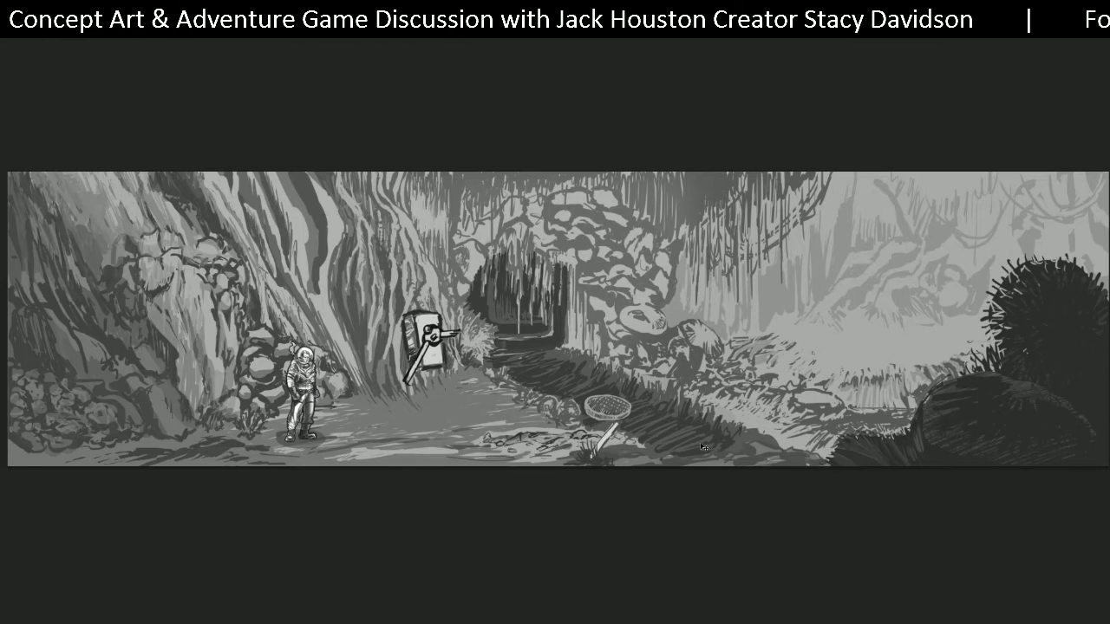
drag(339, 388, 381, 378)
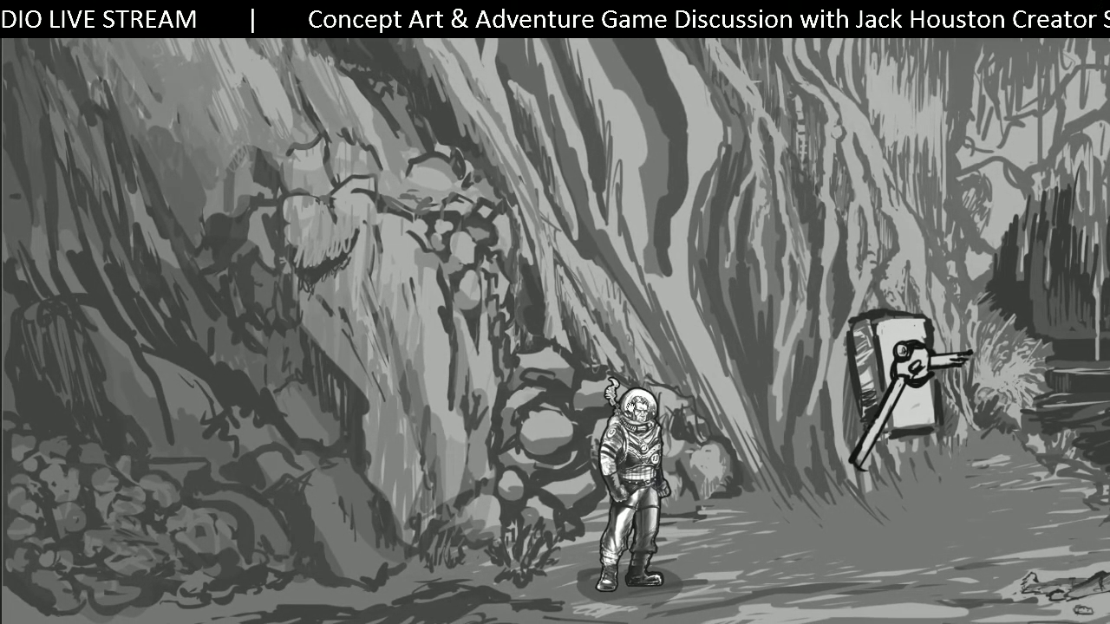
Try the astronaut further left by the rocks, then settle it right beside the lever machine.
drag(645, 482, 381, 494)
drag(407, 554, 823, 534)
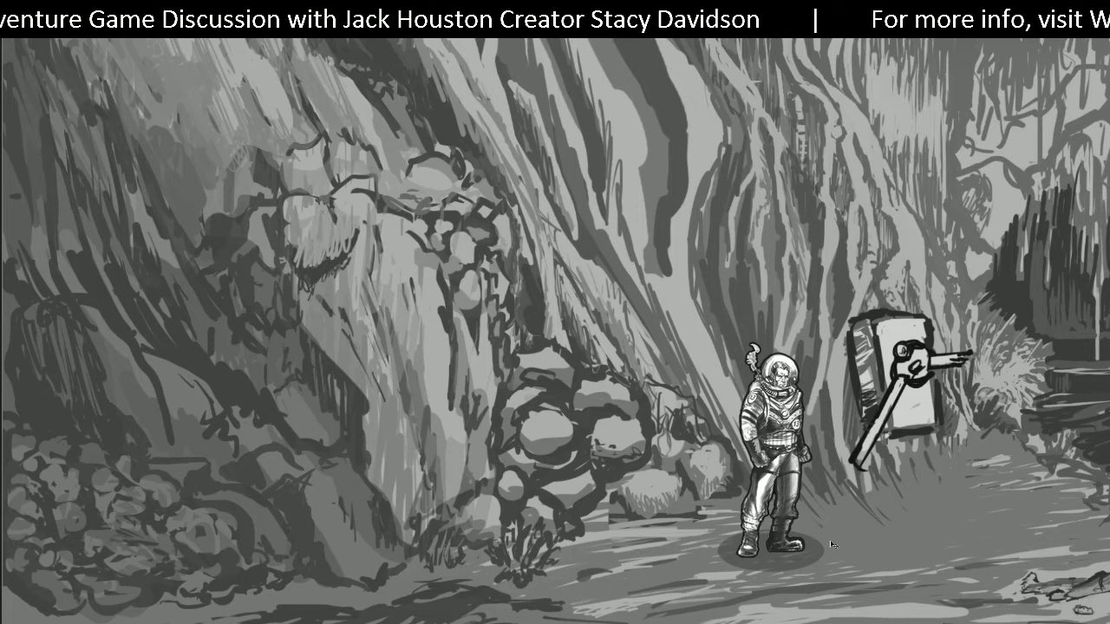